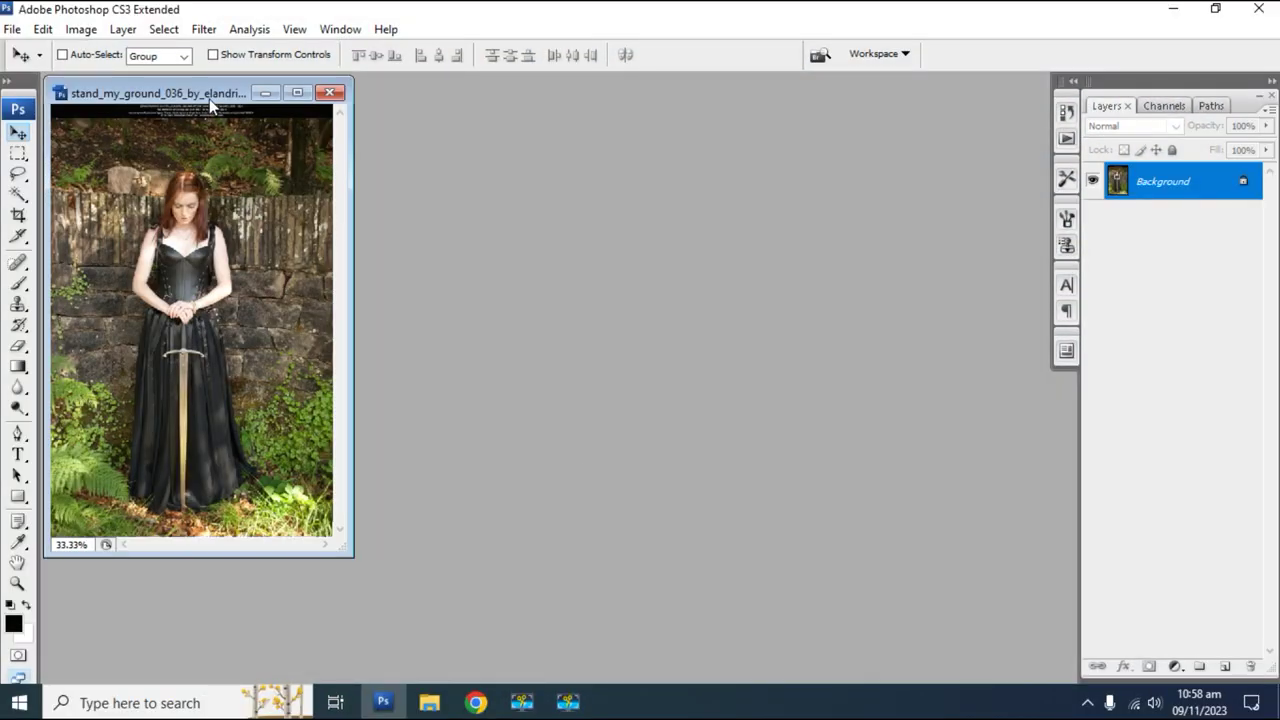
Zoom in on the woman photo and begin a Pen path along her dress hem and arm.
double_click(210, 105)
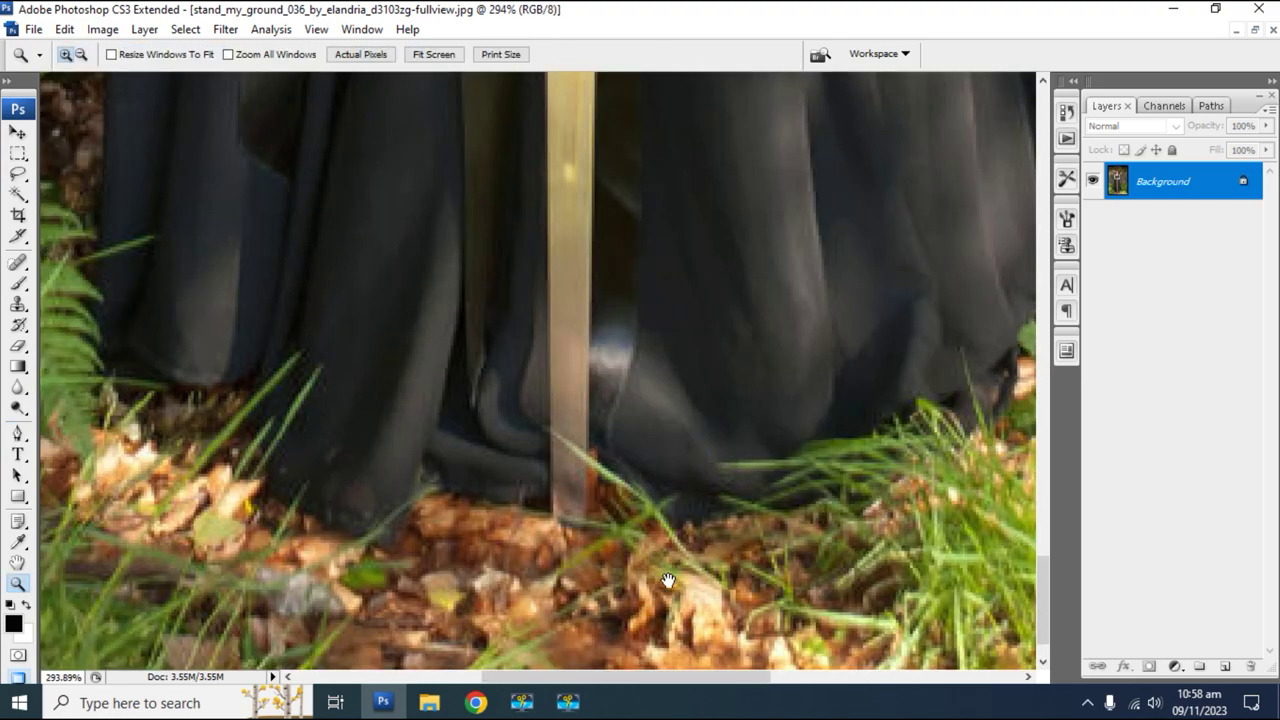
drag(668, 580, 664, 562)
key(p)
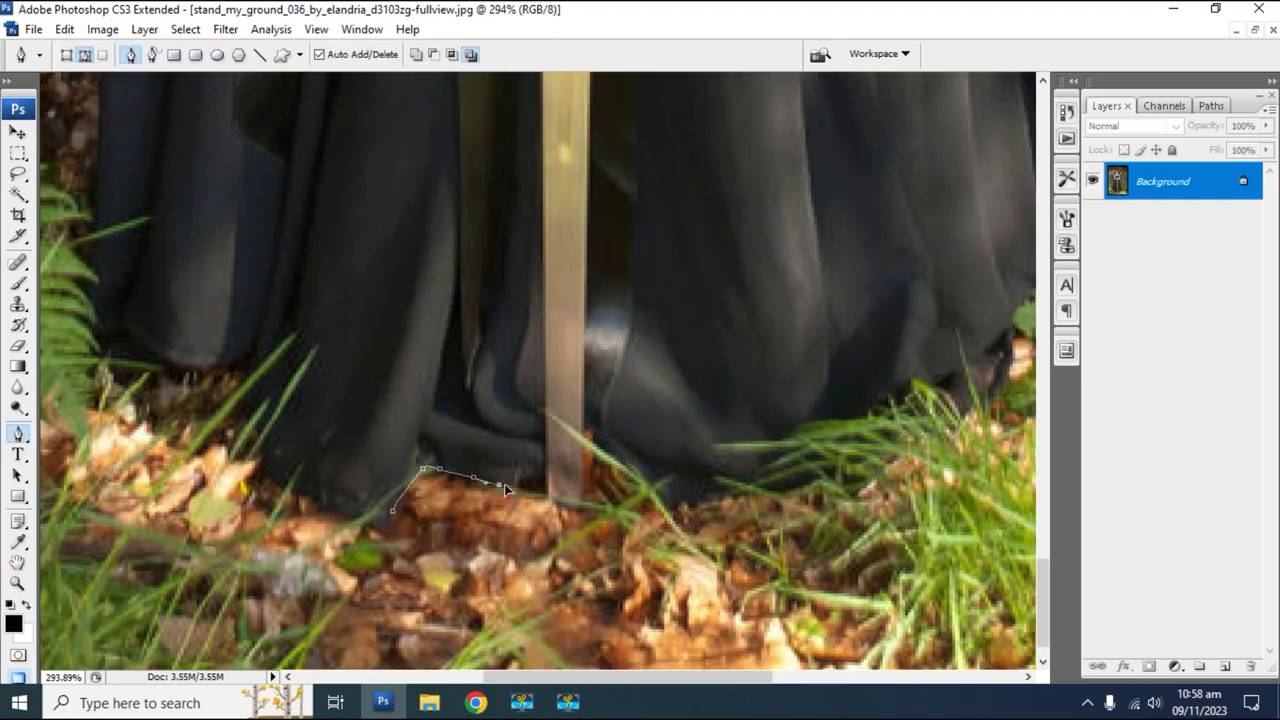
drag(481, 480, 414, 577)
mouse_move(634, 329)
mouse_down()
mouse_move(457, 334)
mouse_move(496, 560)
mouse_up()
scroll(496, 560, up, 5)
scroll(605, 440, up, 2)
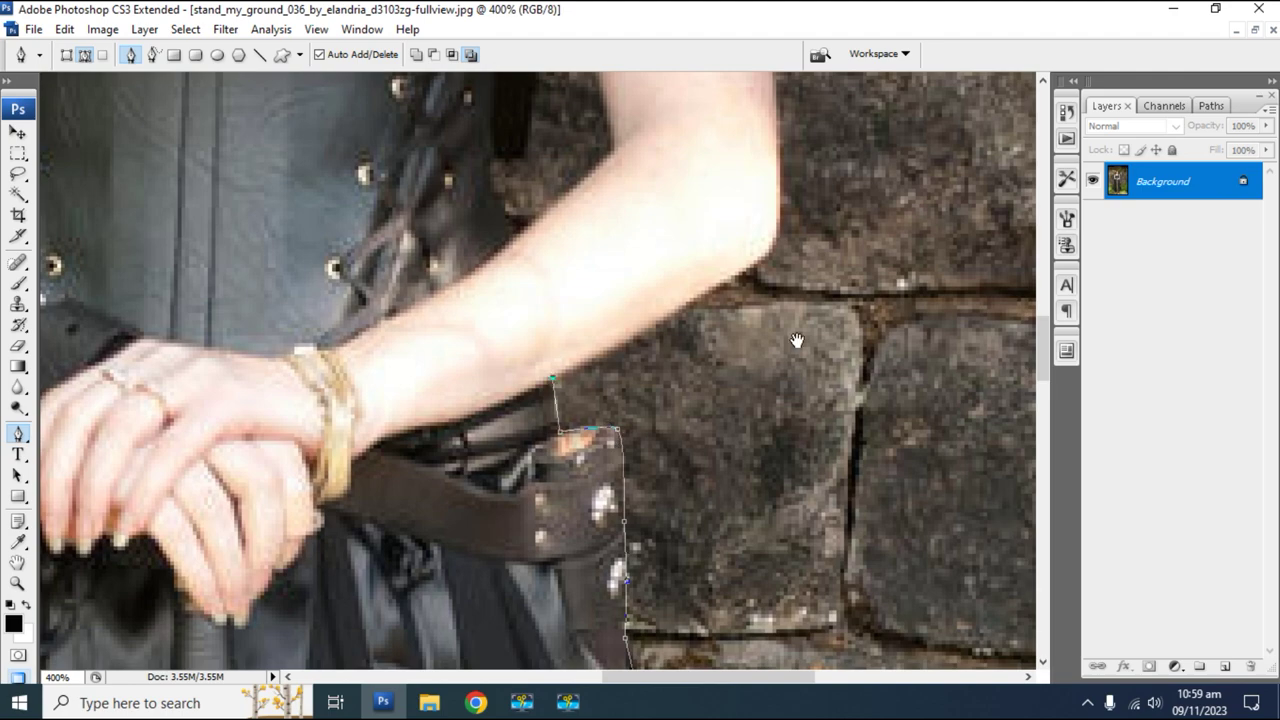
drag(560, 392, 347, 574)
click(547, 444)
Continue the Pen path around her hair and down to the shoulder.
scroll(566, 380, up, 5)
scroll(600, 290, up, 5)
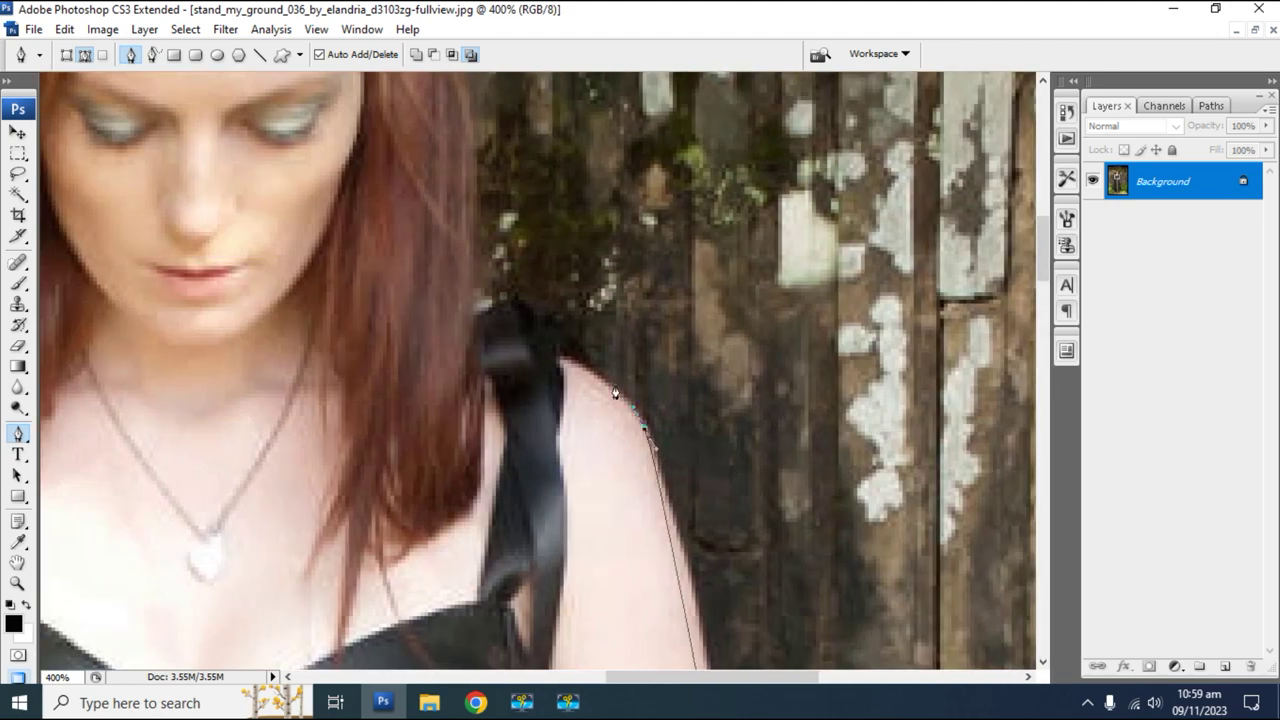
scroll(610, 360, up, 5)
scroll(640, 300, up, 4)
click(642, 270)
drag(279, 408, 531, 128)
click(462, 322)
click(446, 400)
drag(277, 545, 359, 310)
drag(367, 301, 386, 261)
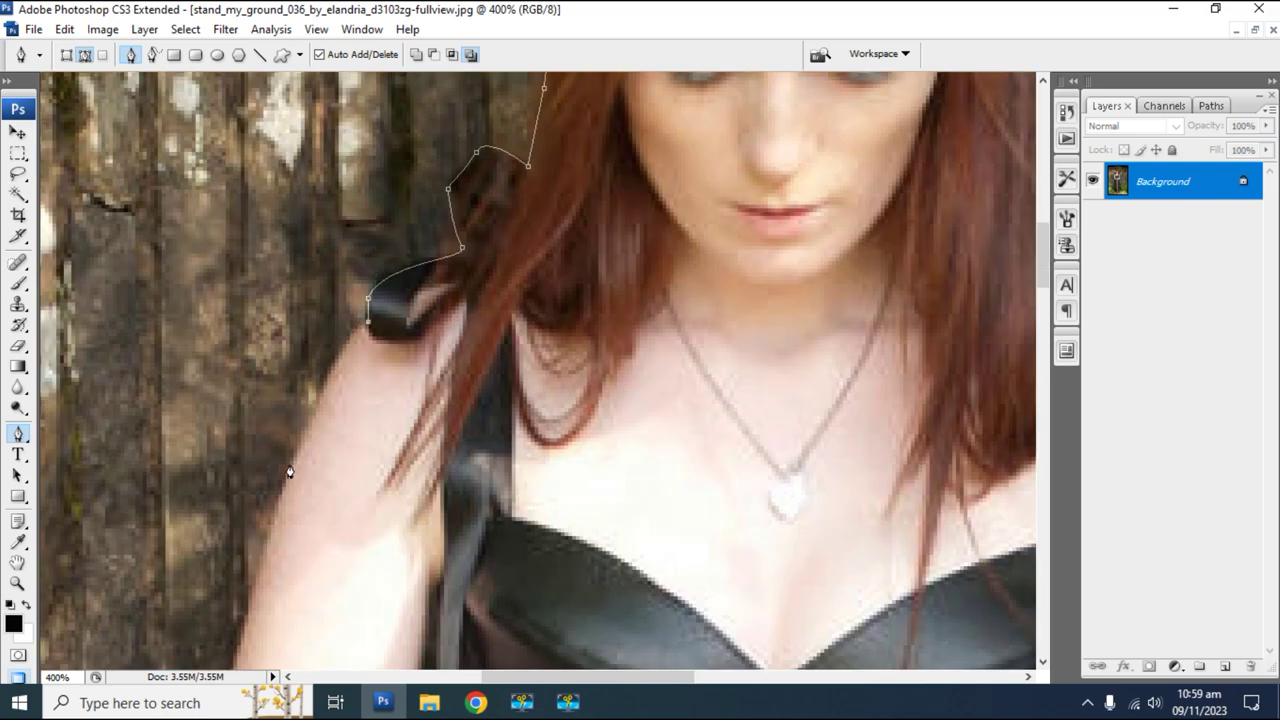
Trace down the drape edge to close the path and load it as a selection.
scroll(289, 471, down, 5)
scroll(323, 429, down, 5)
scroll(300, 360, down, 5)
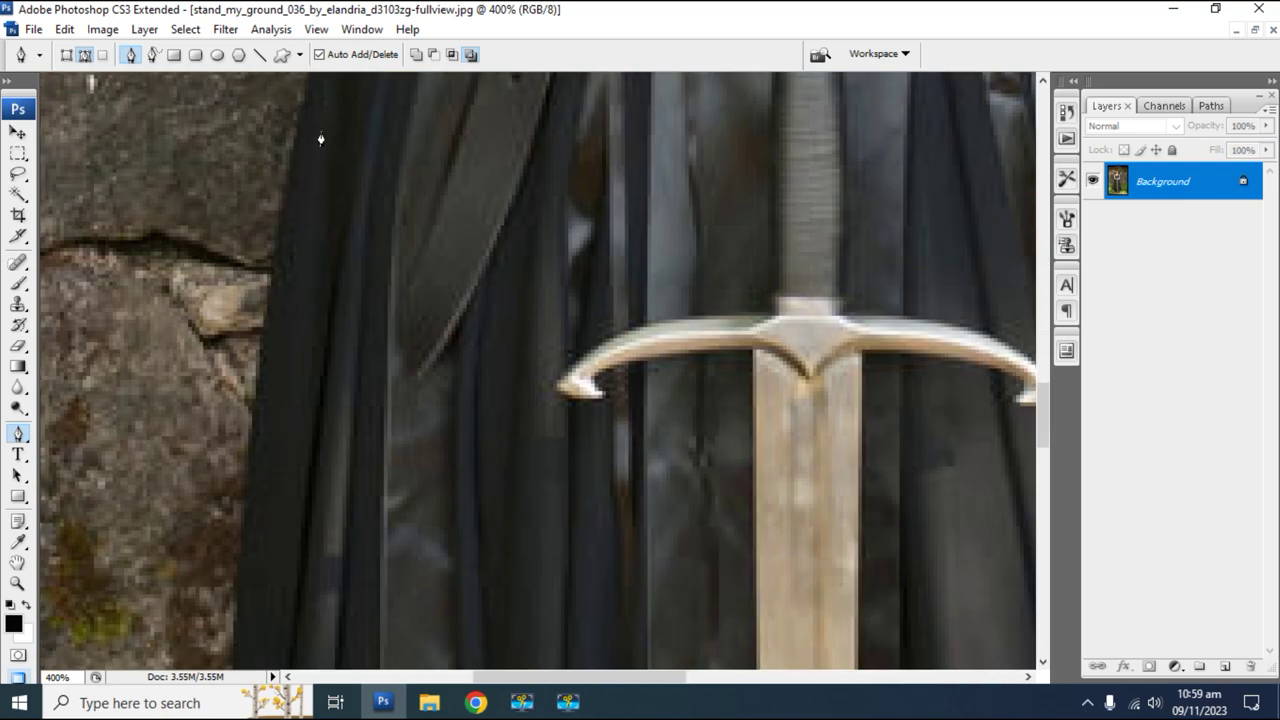
scroll(369, 214, down, 5)
scroll(274, 351, down, 5)
click(274, 351)
scroll(271, 429, down, 3)
scroll(271, 477, down, 2)
drag(271, 477, 344, 498)
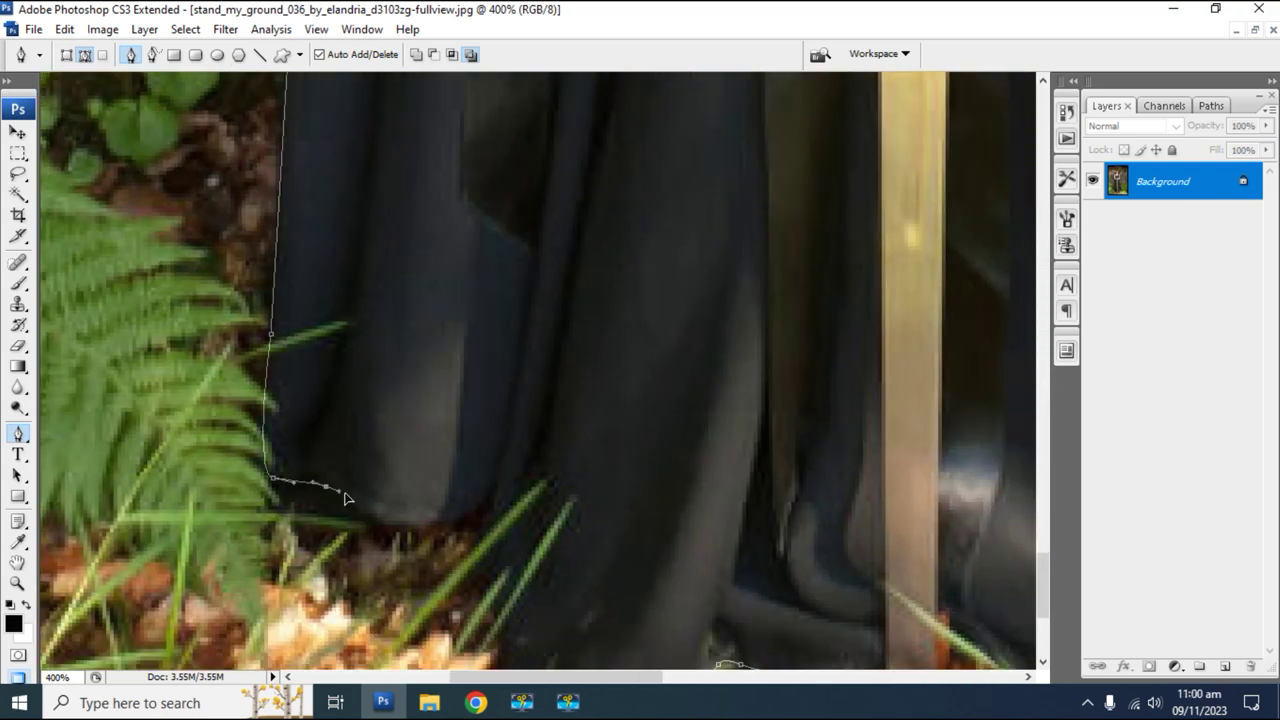
key(ctrl+Return)
key(ctrl+0)
Feather the selection, invert it, and delete the background around the woman on Layer 0.
key(v)
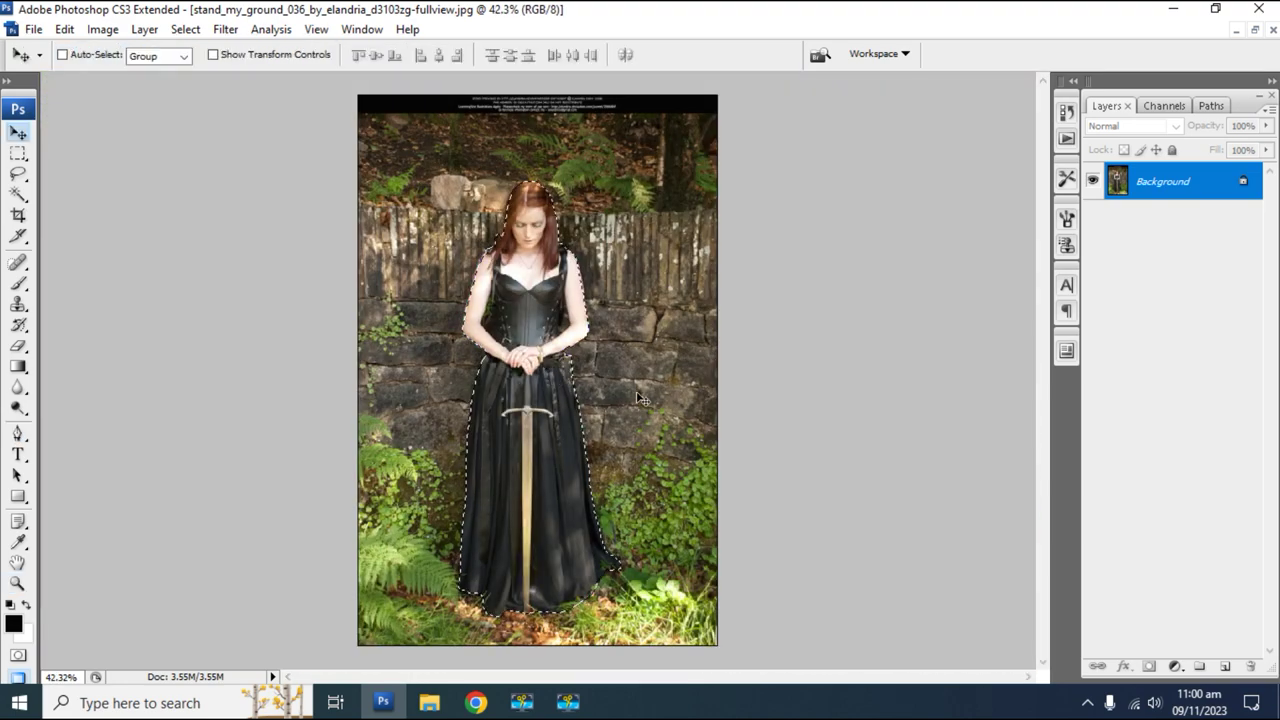
key(ctrl+alt+d)
click(735, 243)
key(ctrl+shift+i)
key(Delete)
key(z)
click(640, 380)
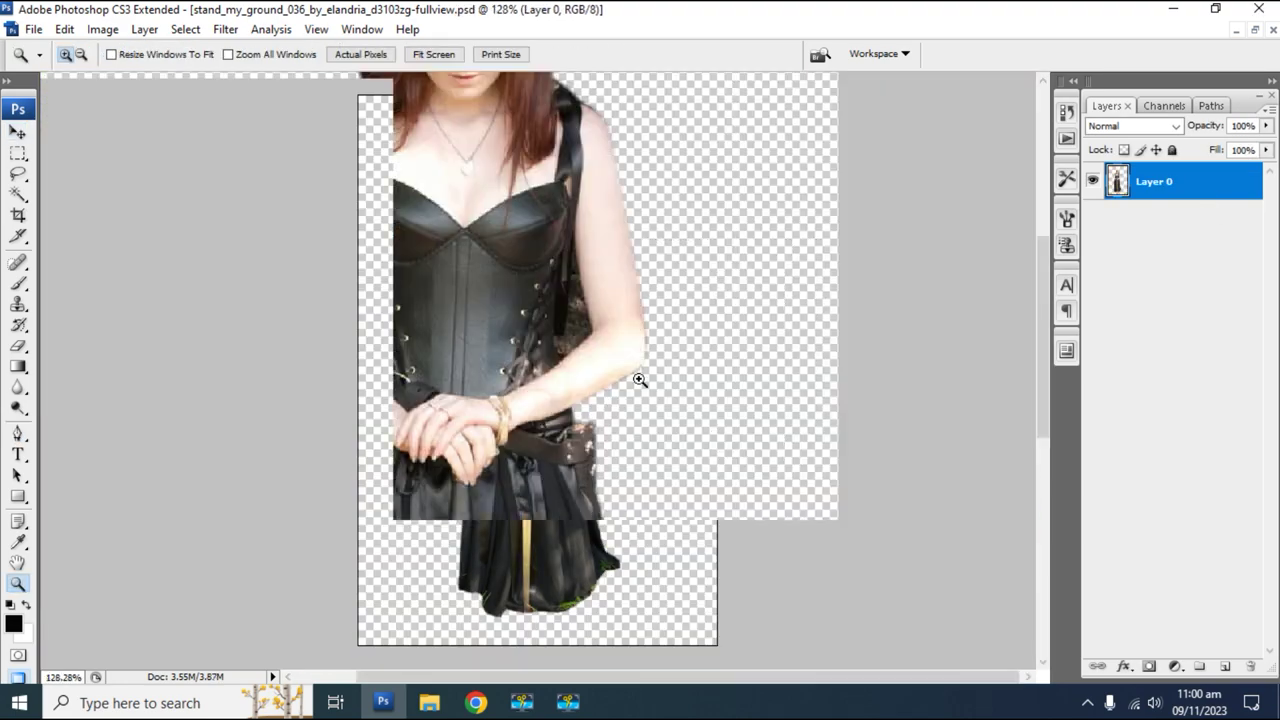
Outline the gap between the woman's arm and corset with the Pen tool.
key(ctrl+plus)
key(ctrl+plus)
key(ctrl+plus)
key(p)
scroll(761, 433, up, 3)
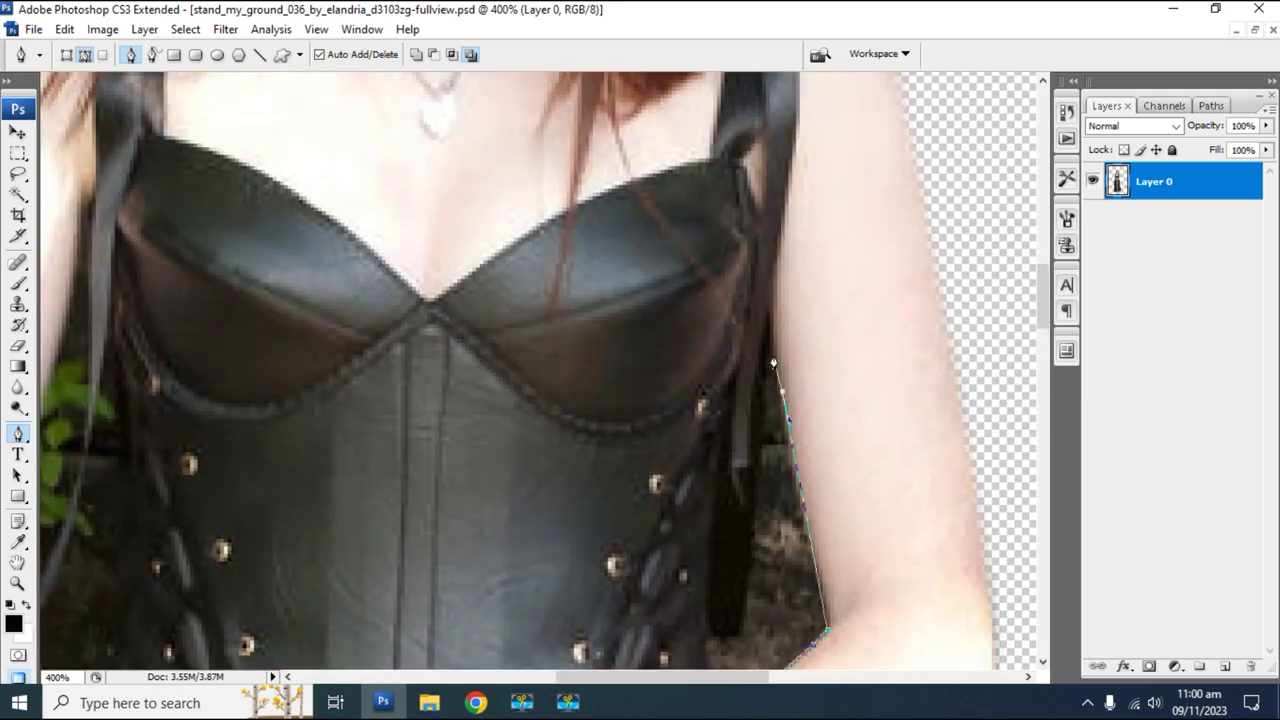
scroll(494, 344, down, 5)
mouse_move(494, 344)
mouse_down()
mouse_move(837, 443)
mouse_move(814, 457)
mouse_move(622, 380)
mouse_up()
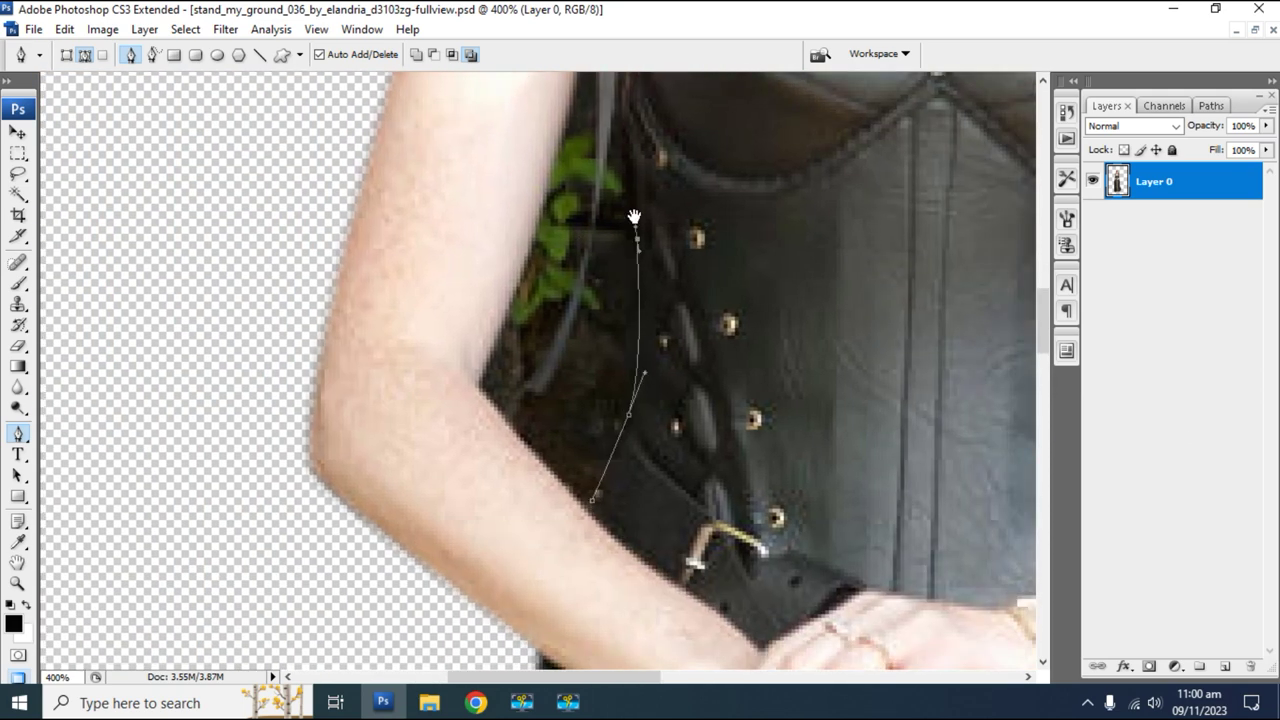
drag(637, 244, 807, 534)
click(771, 436)
drag(715, 479, 600, 400)
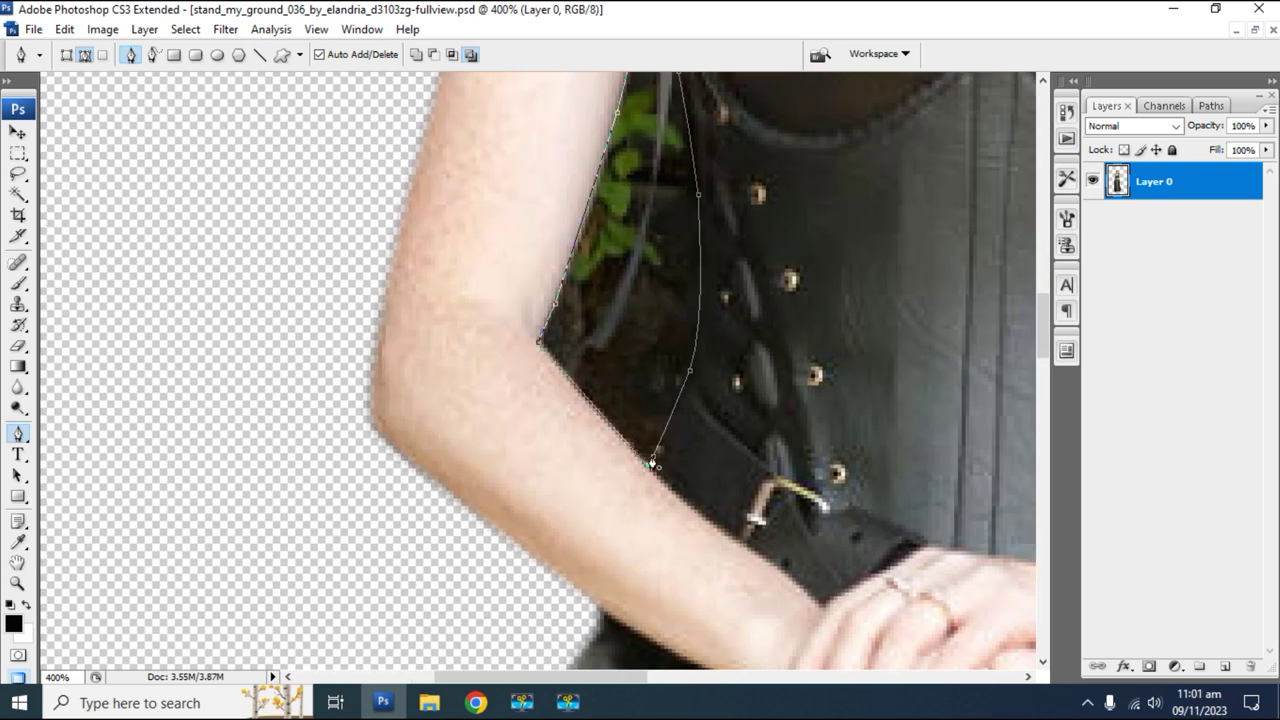
key(ctrl+0)
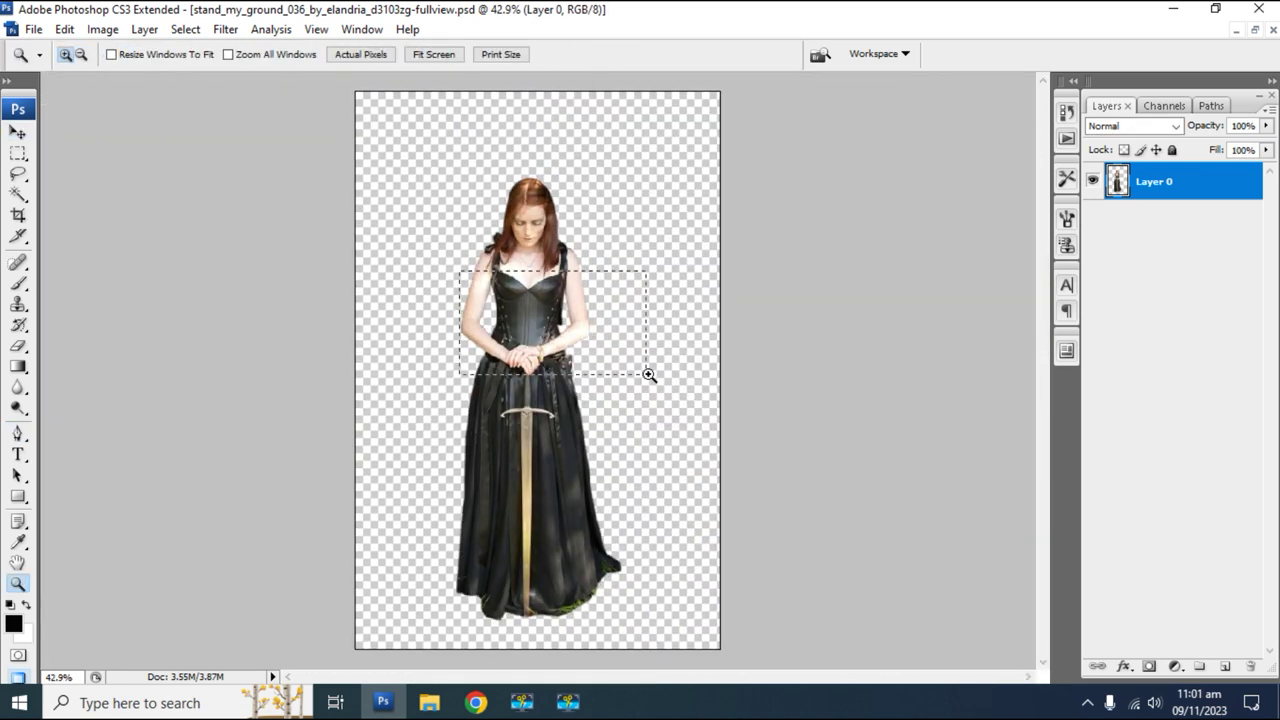
drag(652, 314, 440, 326)
click(630, 385)
click(630, 385)
key(p)
Feather the gap selection and delete it so the arm gap is transparent.
key(ctrl+Return)
key(ctrl+alt+d)
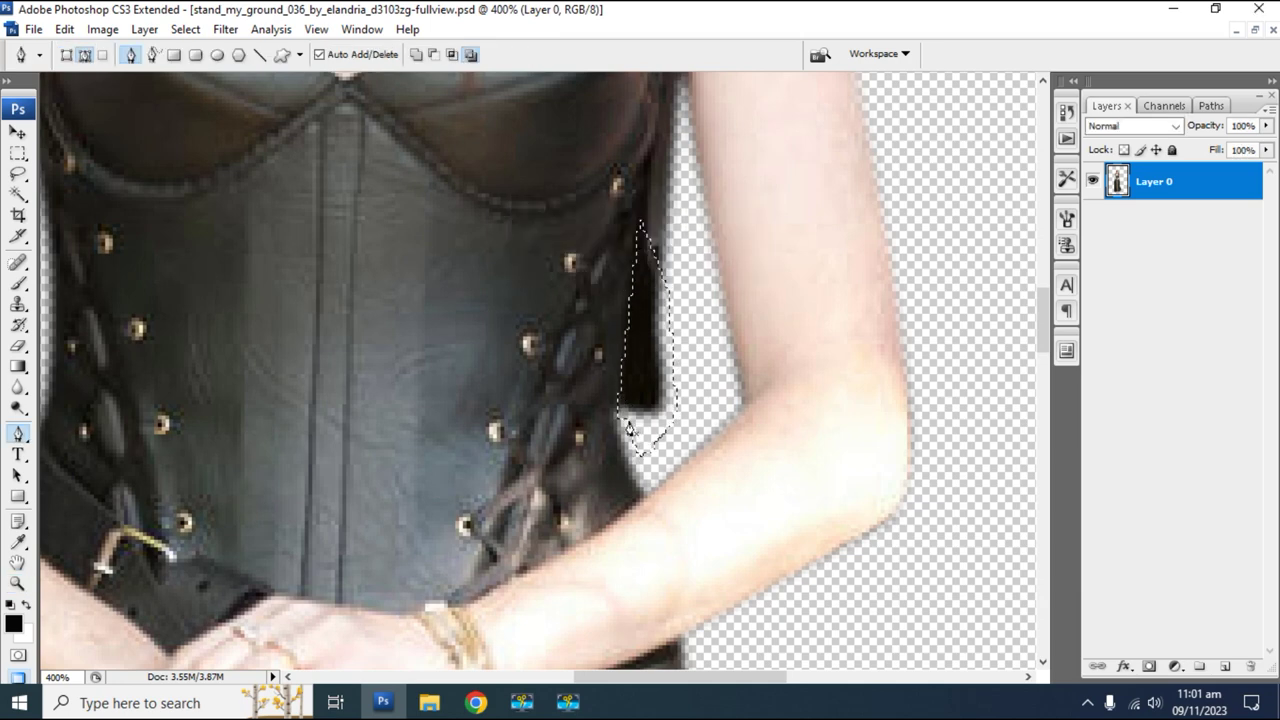
key(Return)
key(z)
key(ctrl+0)
drag(629, 429, 607, 372)
key(p)
click(531, 186)
key(ctrl+Return)
key(ctrl+alt+d)
key(Return)
key(Delete)
key(ctrl+0)
key(v)
right_click(545, 391)
click(560, 389)
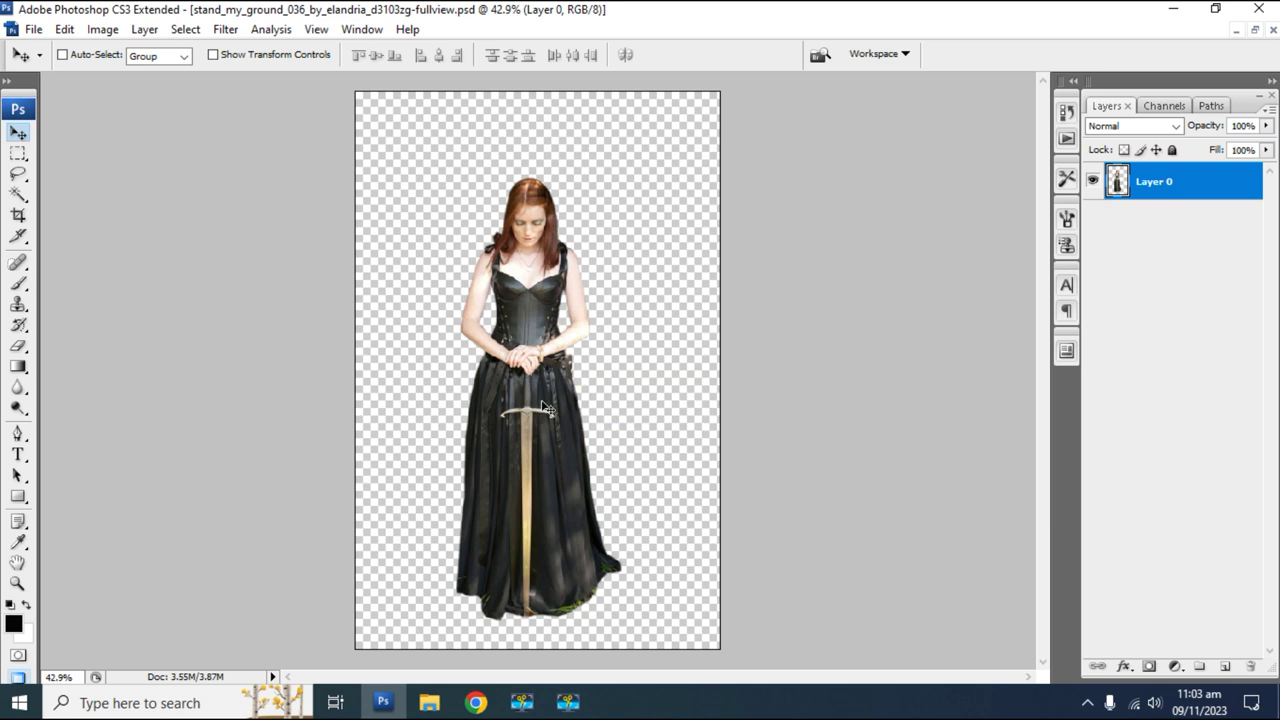
Shrink the woman to about 83% and reposition her slightly.
key(ctrl+t)
drag(621, 178, 594, 226)
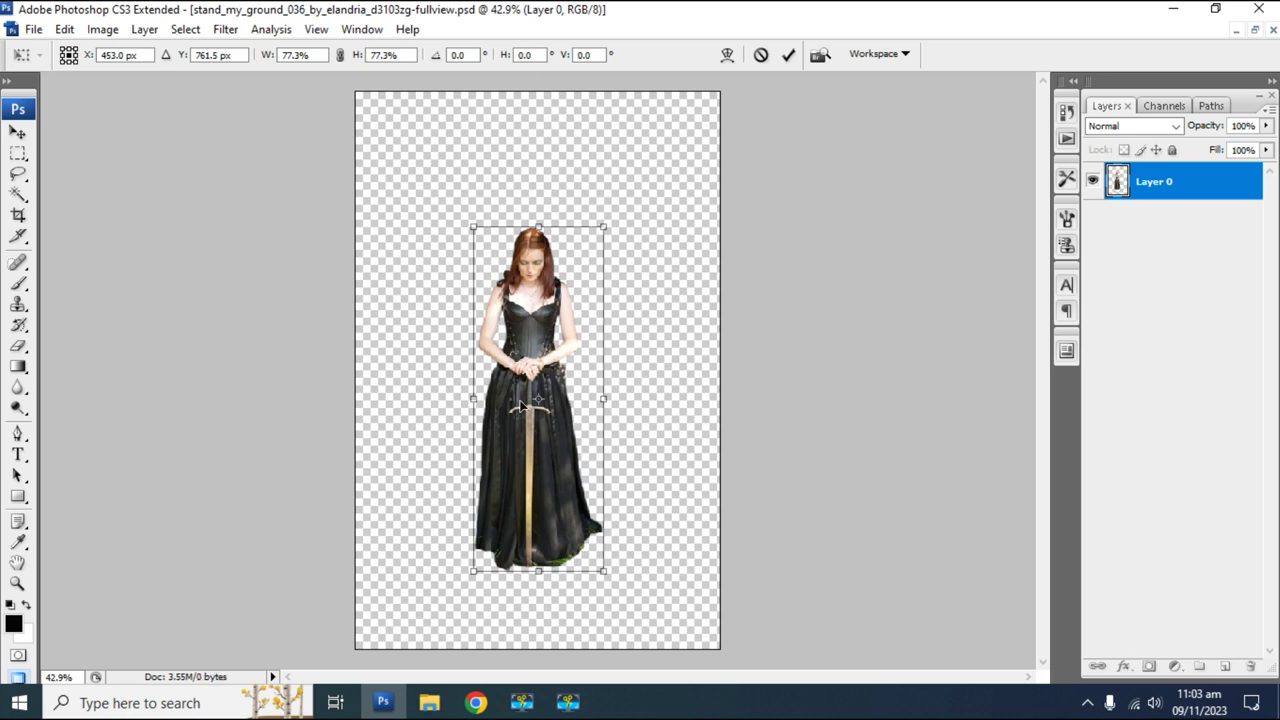
key(Return)
drag(535, 461, 542, 485)
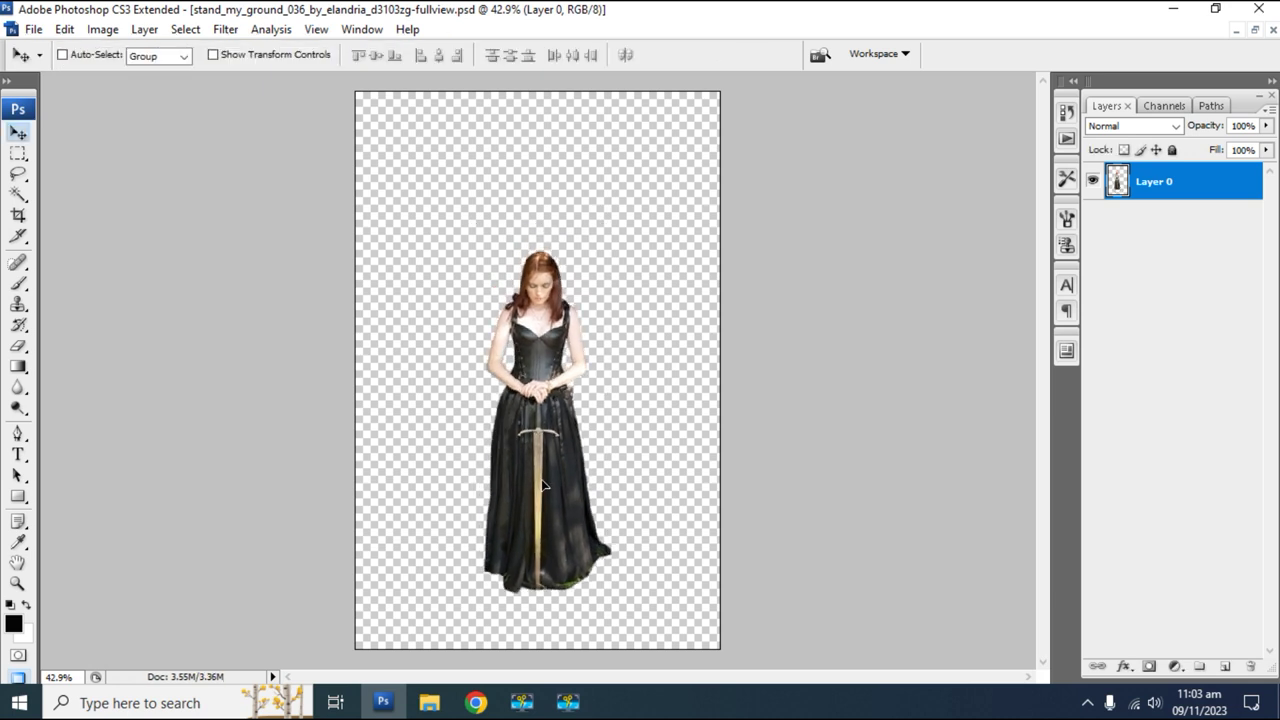
drag(651, 514, 649, 508)
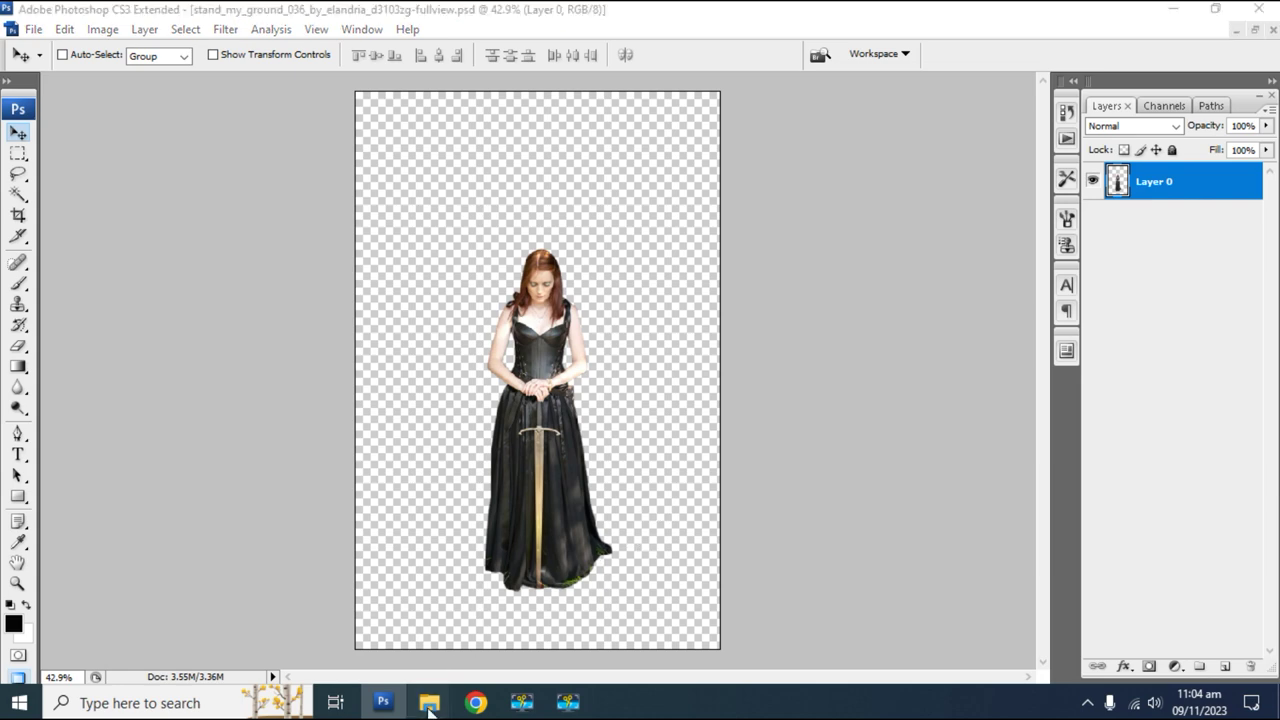
Bring the stormy landscape photo into the poster as a new layer.
click(625, 645)
mouse_move(290, 232)
mouse_down()
mouse_move(544, 538)
mouse_move(597, 505)
mouse_up()
key(ctrl+a)
key(ctrl+x)
key(ctrl+w)
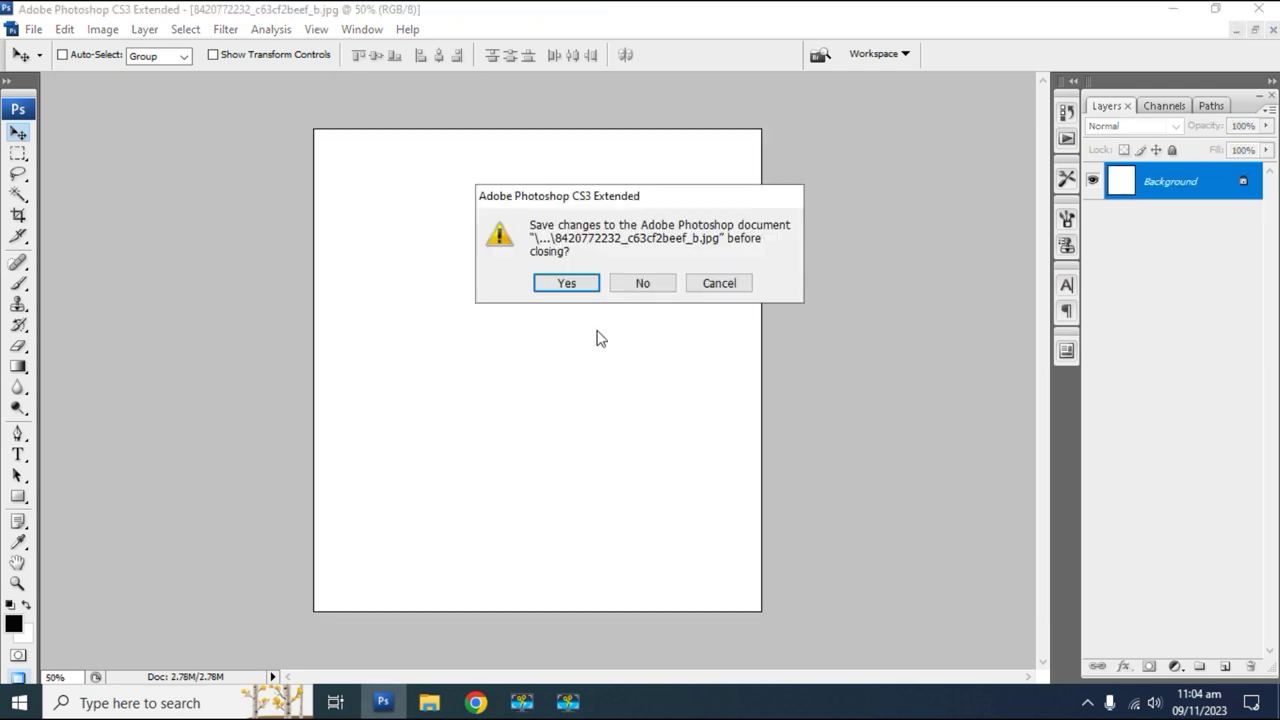
click(641, 284)
key(ctrl+v)
Move the landscape down the canvas and send it behind the woman.
key(ctrl+t)
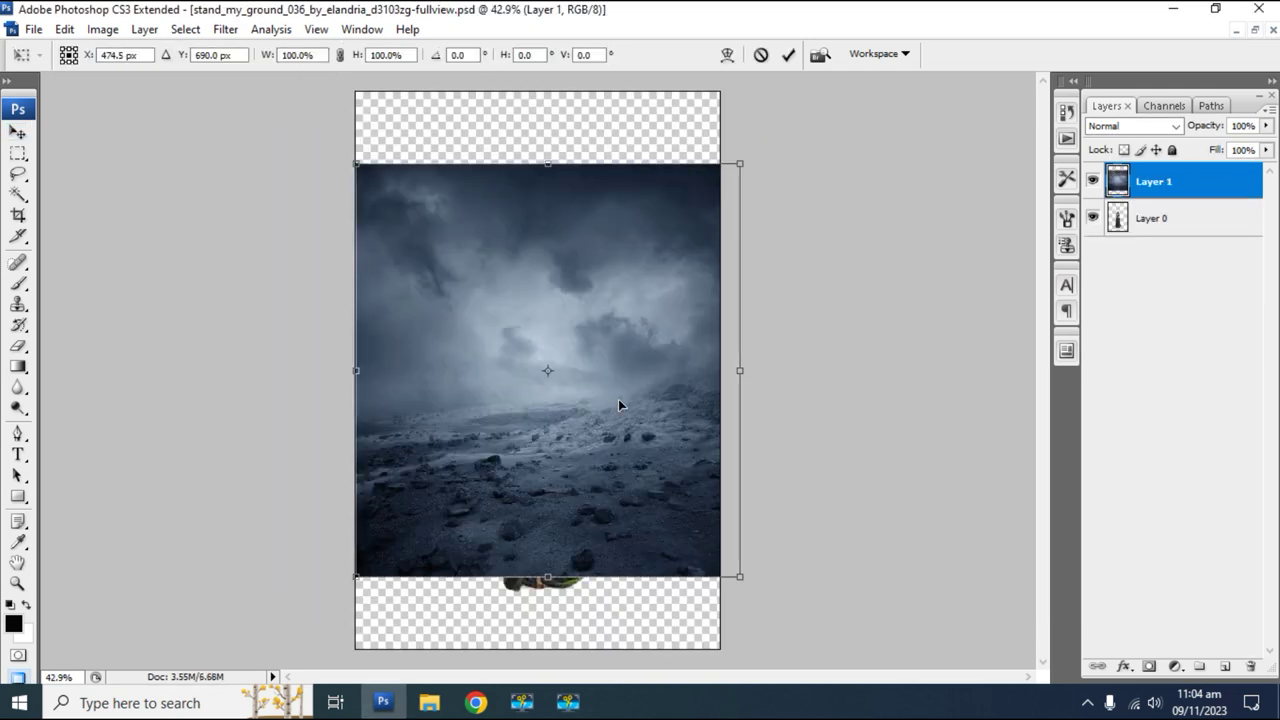
drag(630, 435, 622, 507)
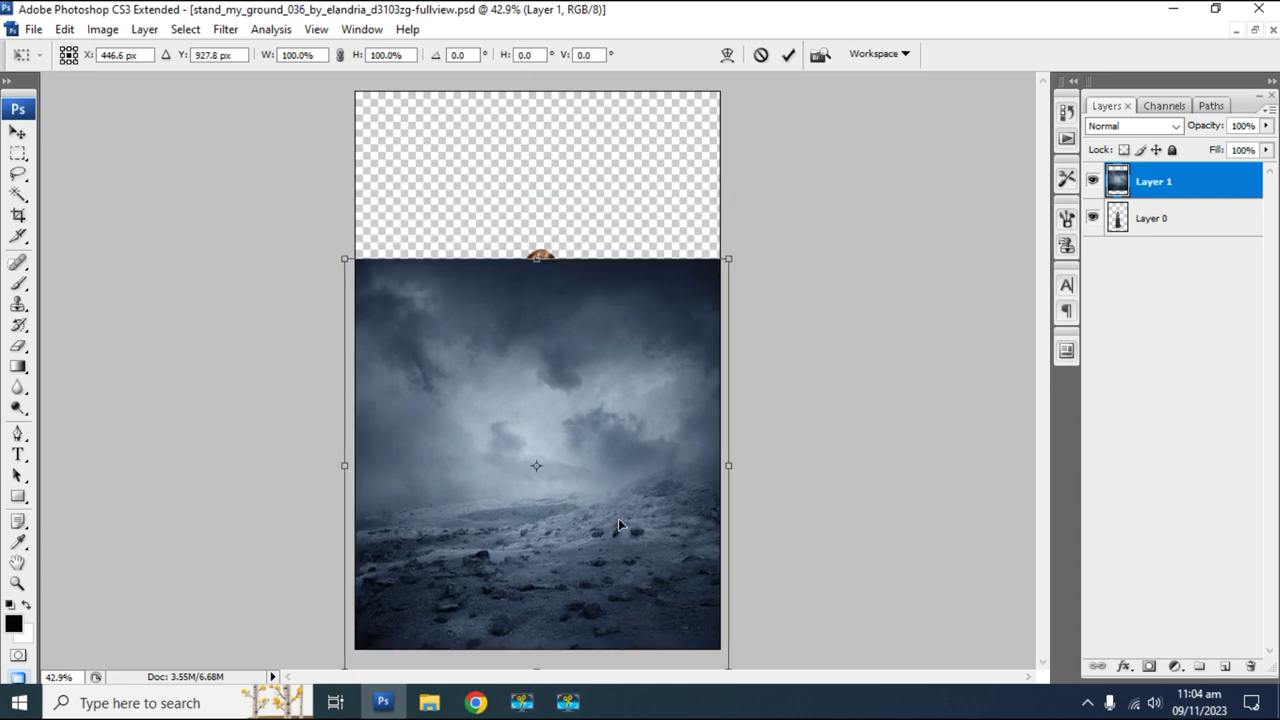
key(Return)
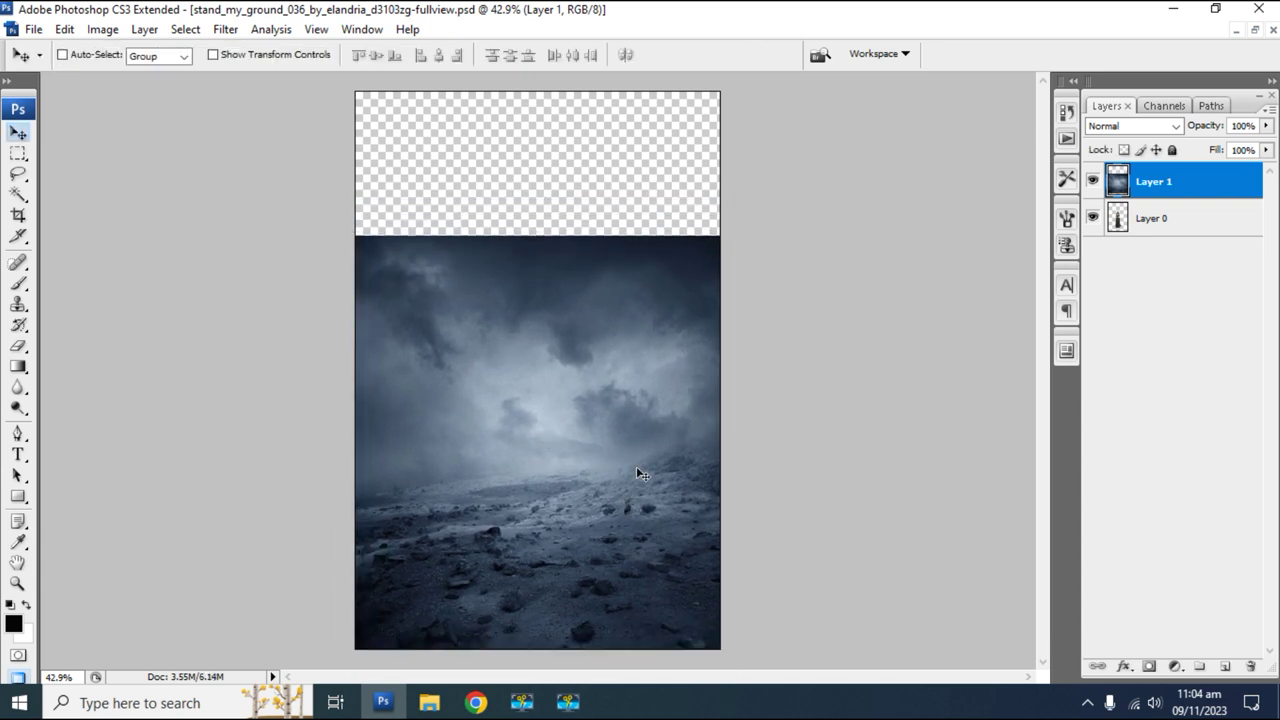
key(ctrl+bracketleft)
key(ctrl+minus)
Enlarge the landscape beyond 108% to fill the canvas and shift it about 20 px left.
key(ctrl+t)
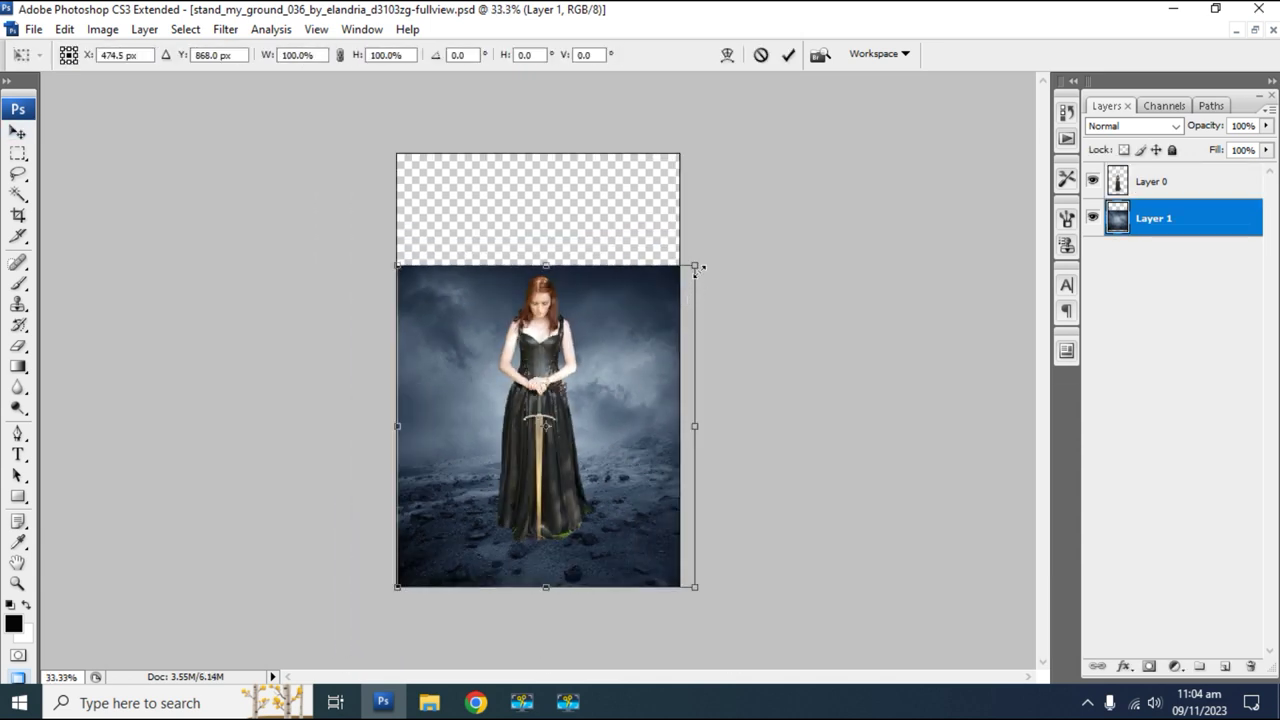
drag(703, 259, 719, 239)
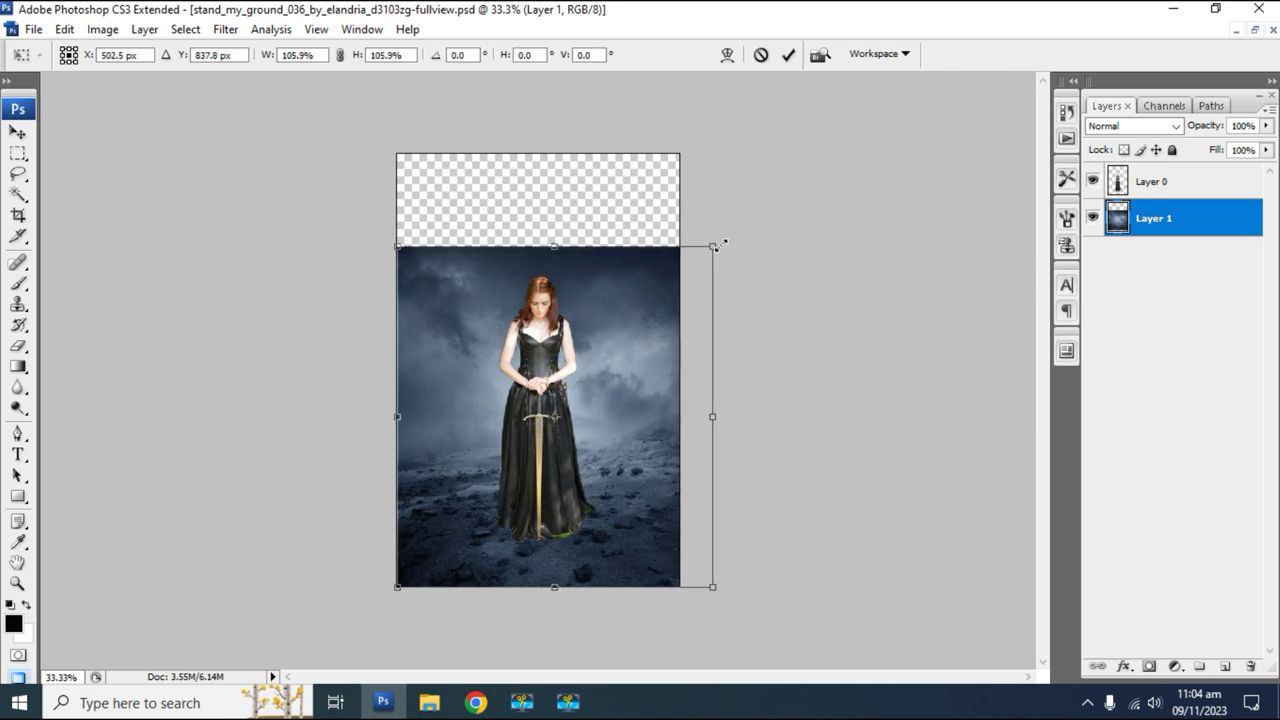
drag(498, 319, 484, 316)
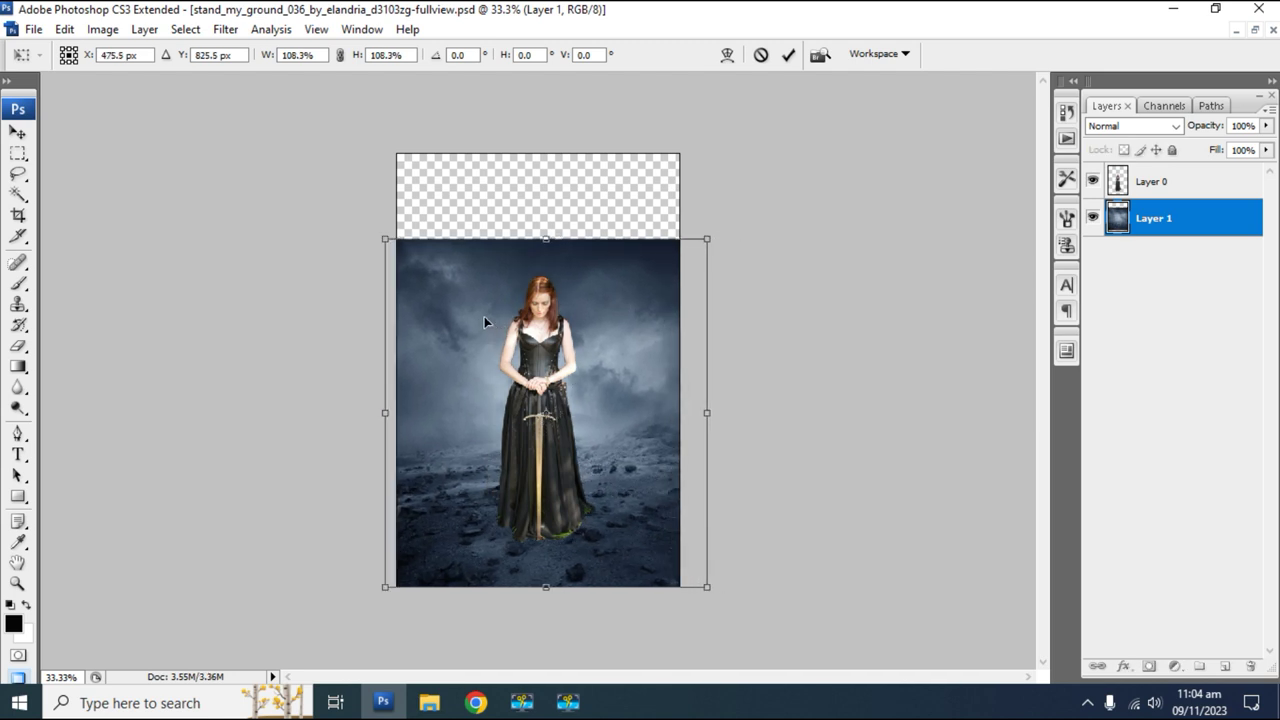
drag(712, 232, 818, 172)
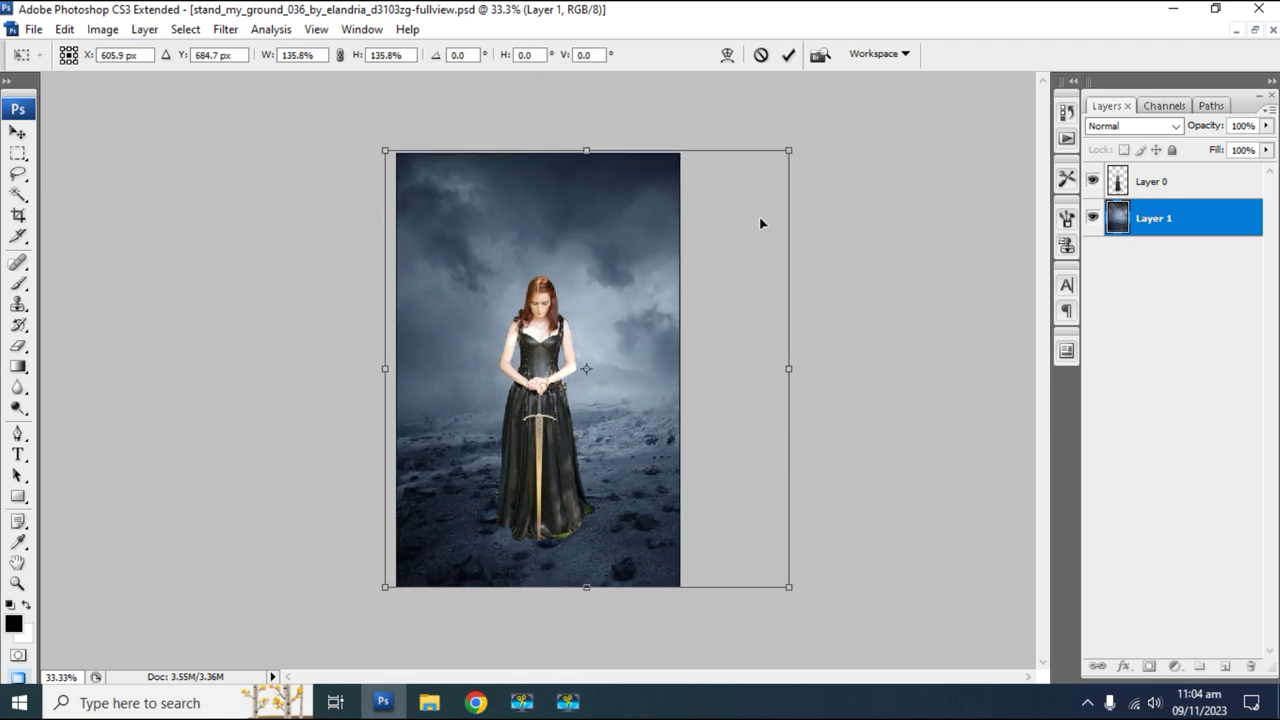
double_click(638, 339)
drag(597, 425, 577, 423)
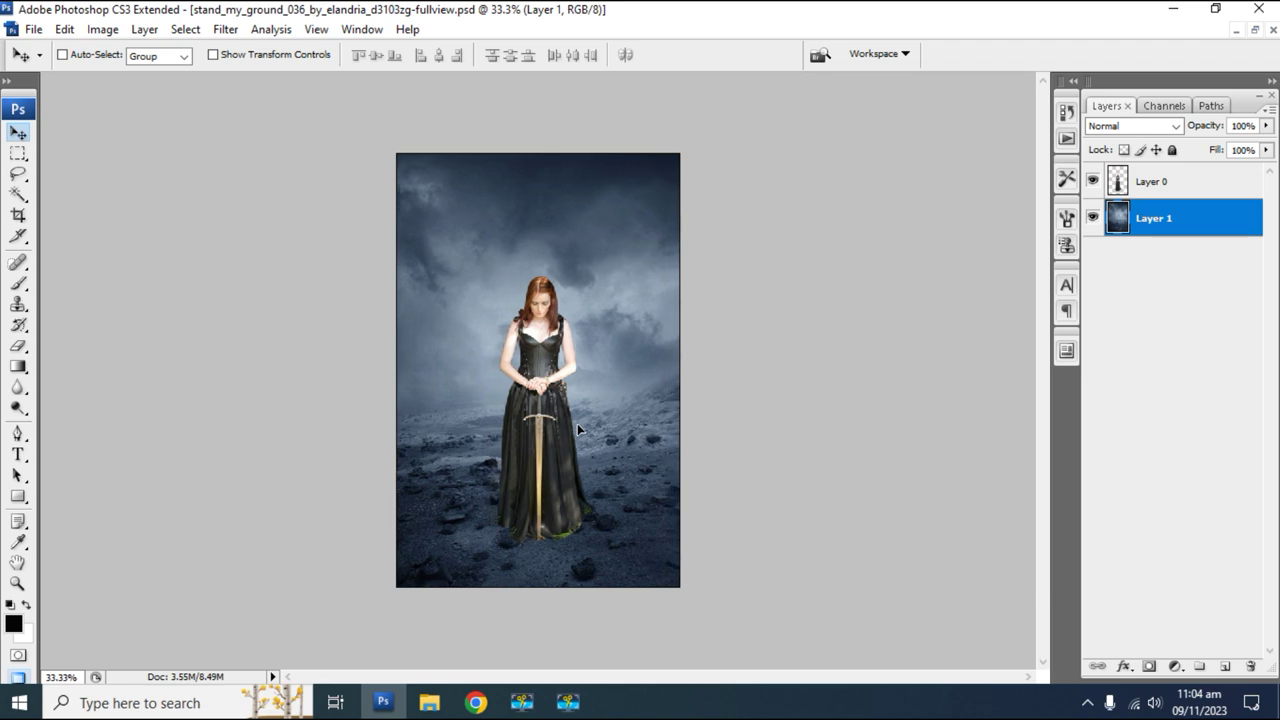
click(429, 708)
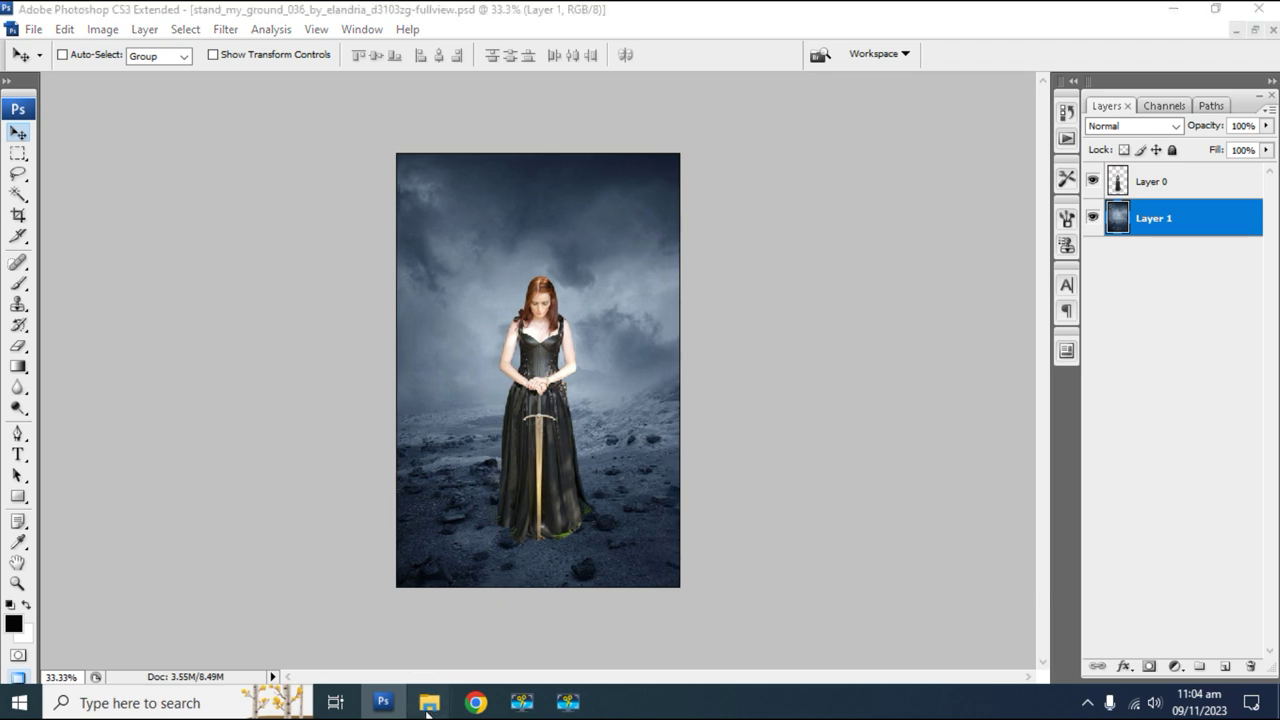
Open the misty castle image from the Devianart folder in Photoshop.
click(430, 620)
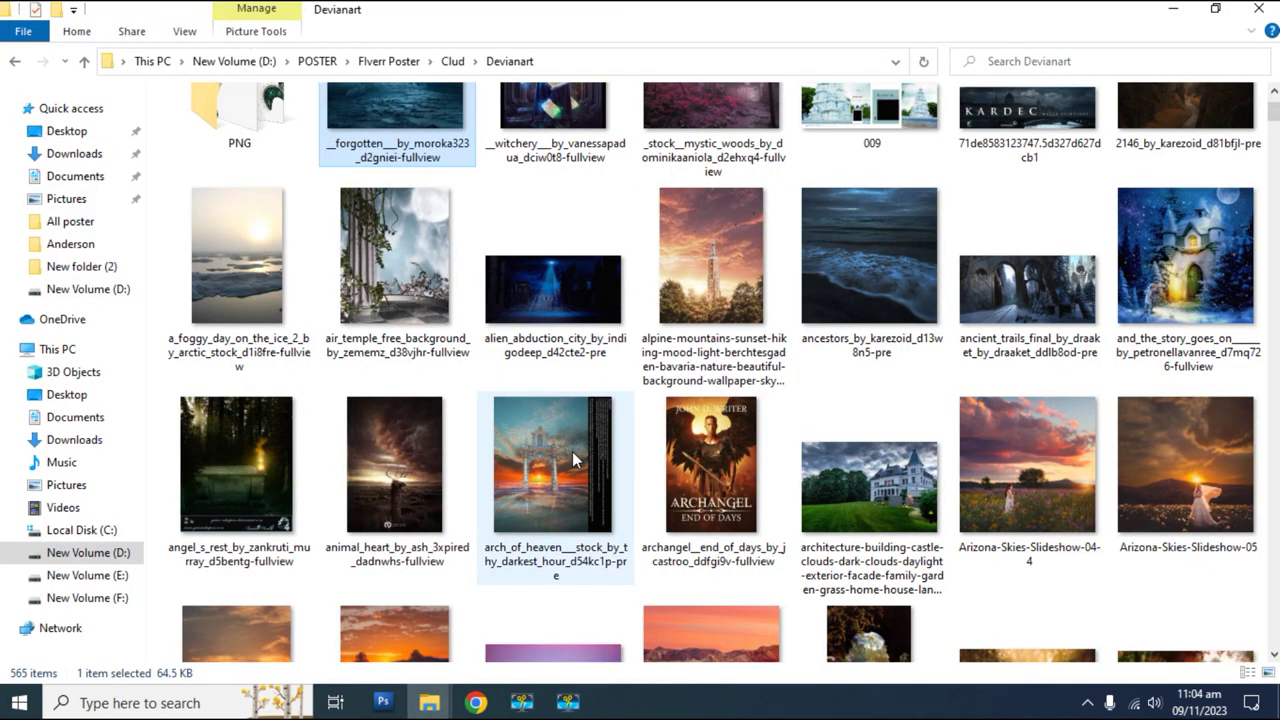
scroll(561, 394, up, 1)
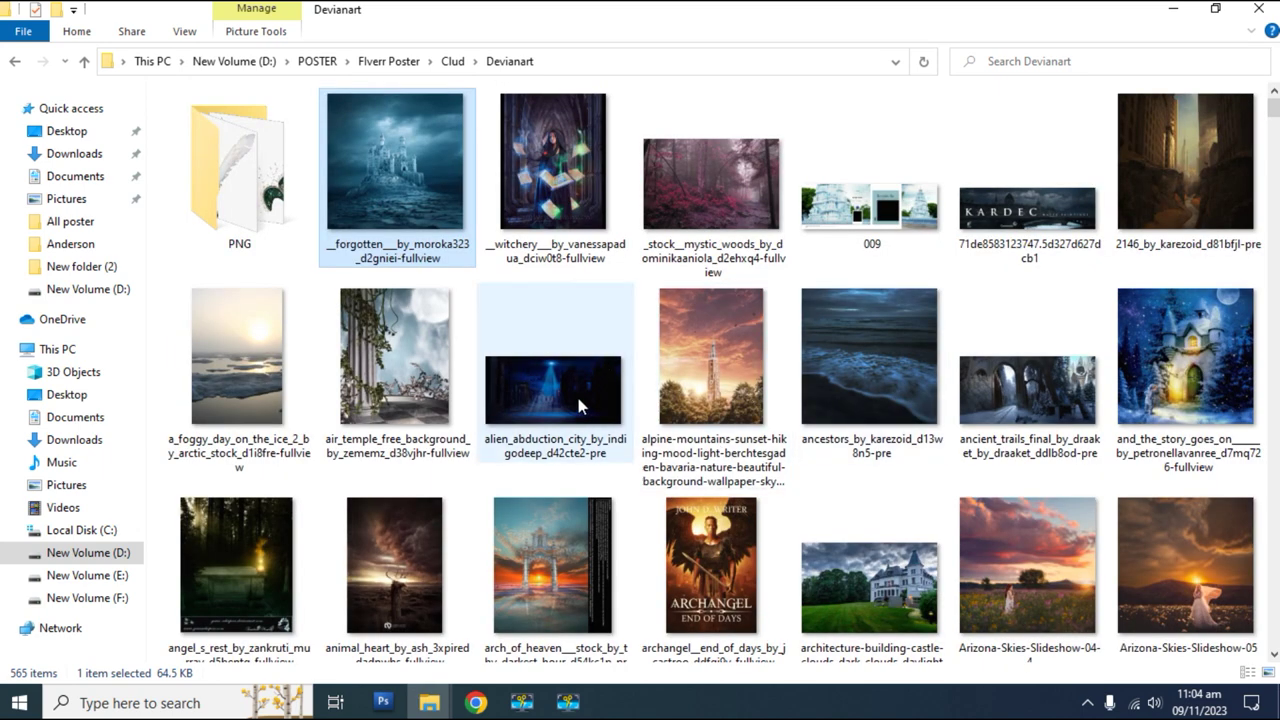
mouse_move(412, 172)
mouse_down()
mouse_move(385, 702)
mouse_move(597, 414)
mouse_up()
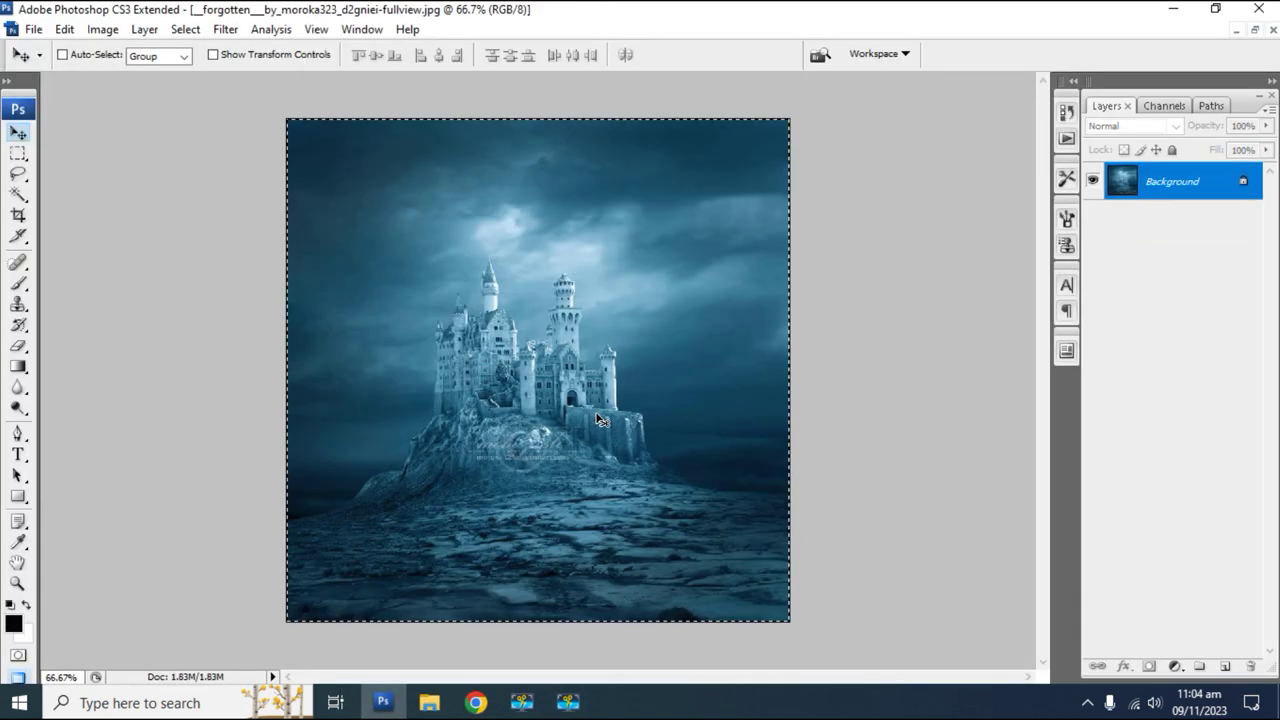
Paste the castle image into the poster as Layer 2, placed at the top-left.
key(Delete)
key(ctrl+w)
click(632, 286)
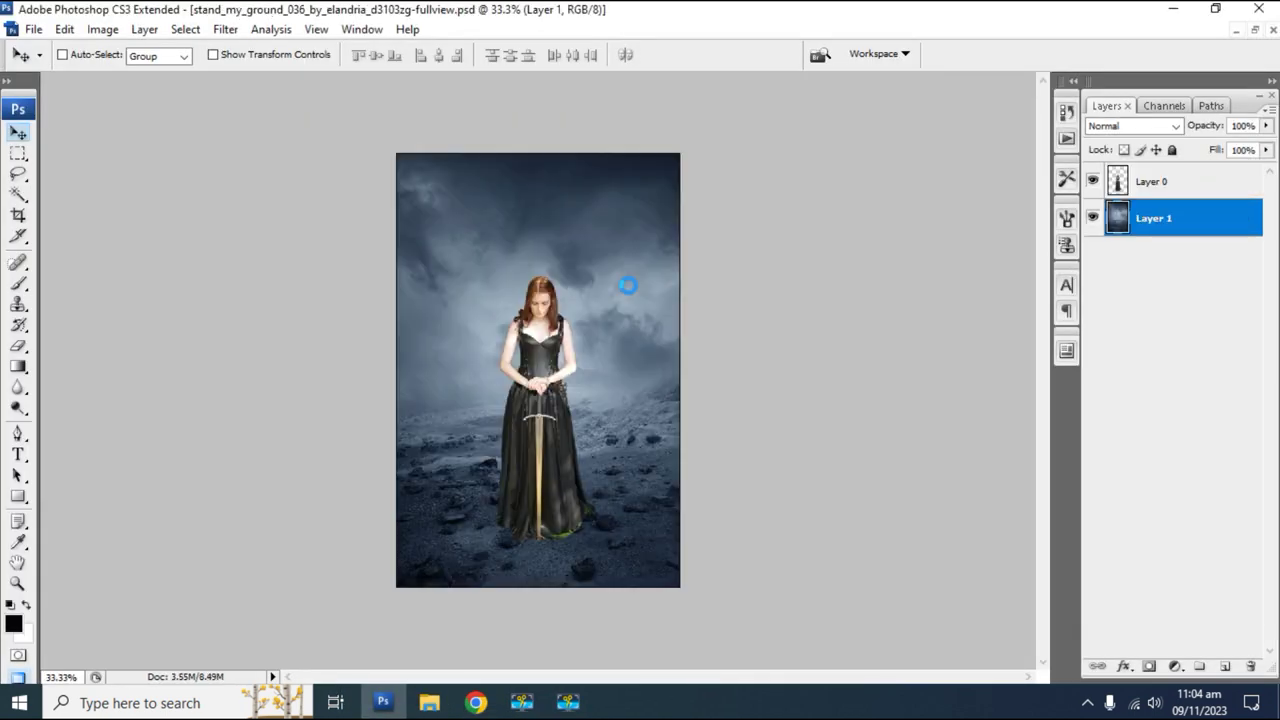
key(ctrl+v)
drag(600, 368, 584, 277)
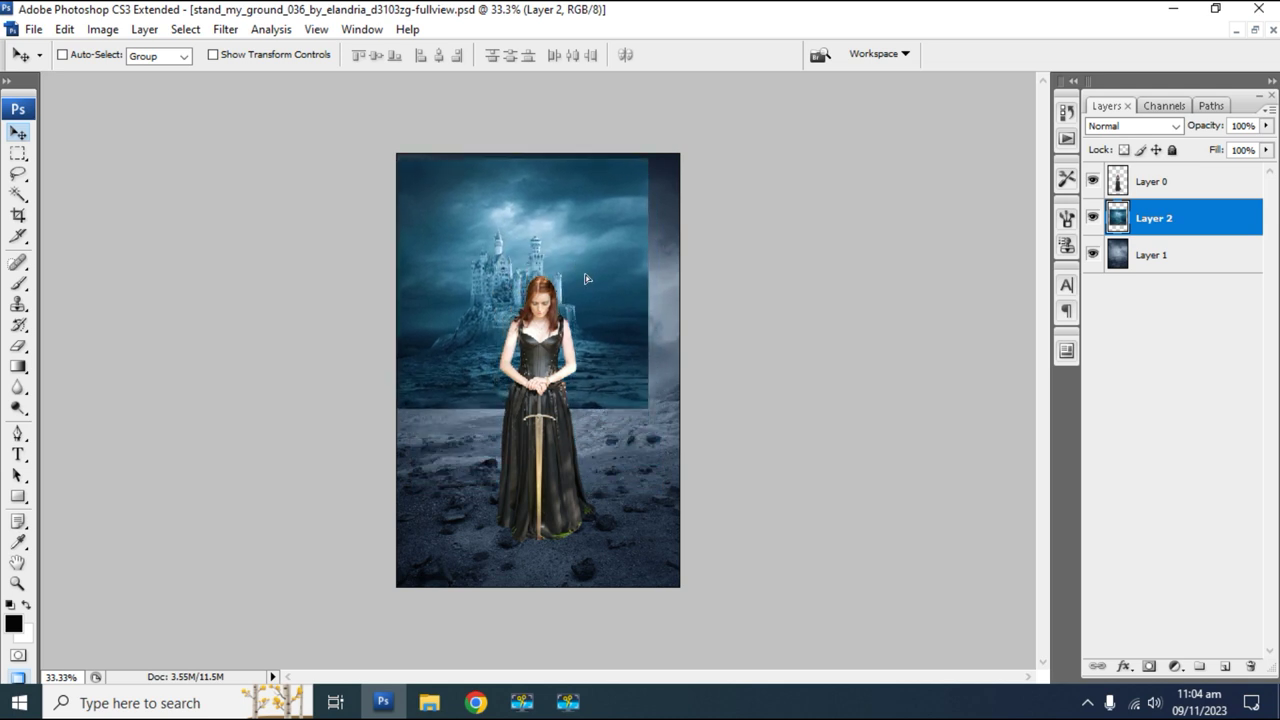
Enlarge the castle layer to fill the canvas width and nudge it down-right.
key(ctrl+t)
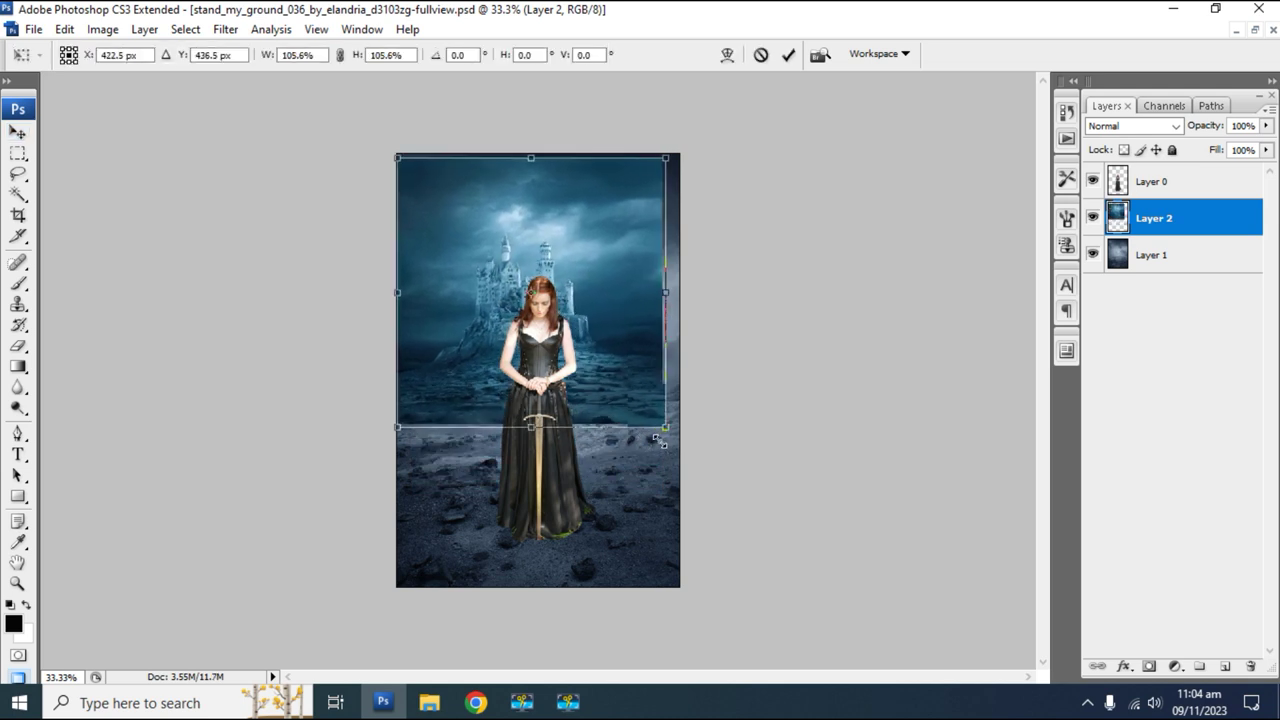
mouse_move(645, 411)
mouse_down()
mouse_move(680, 441)
mouse_move(684, 478)
mouse_up()
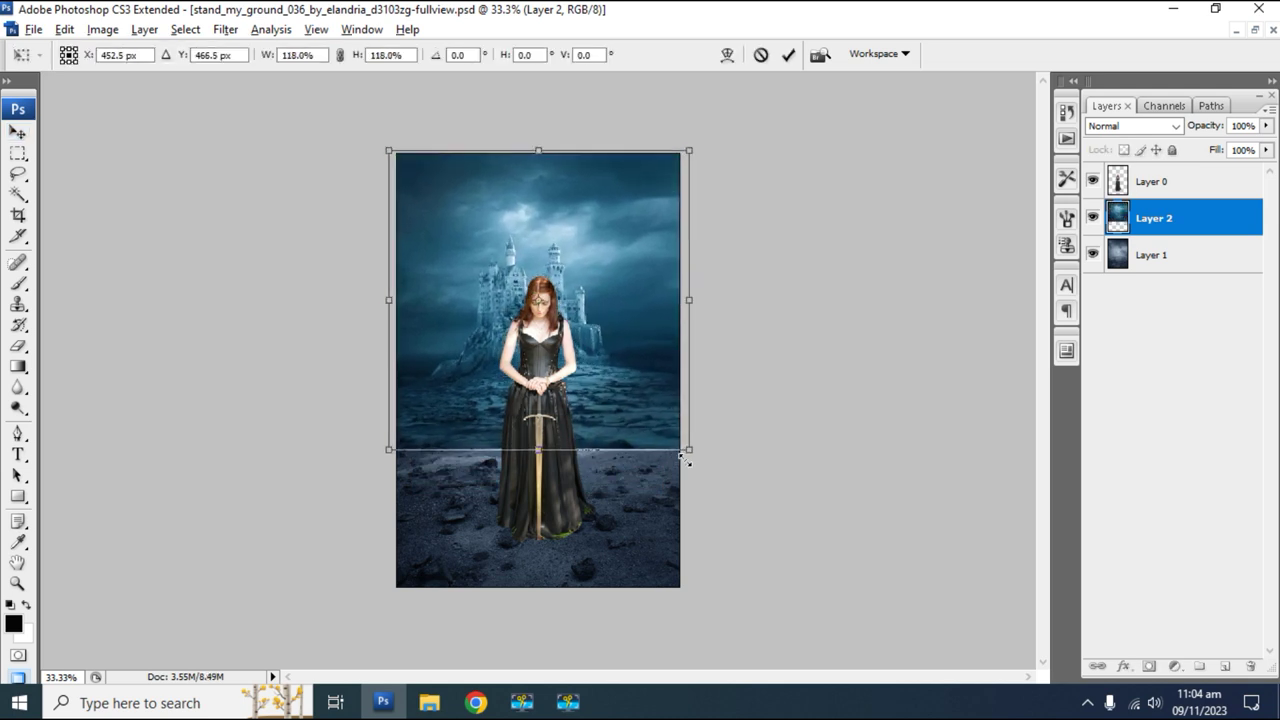
key(Return)
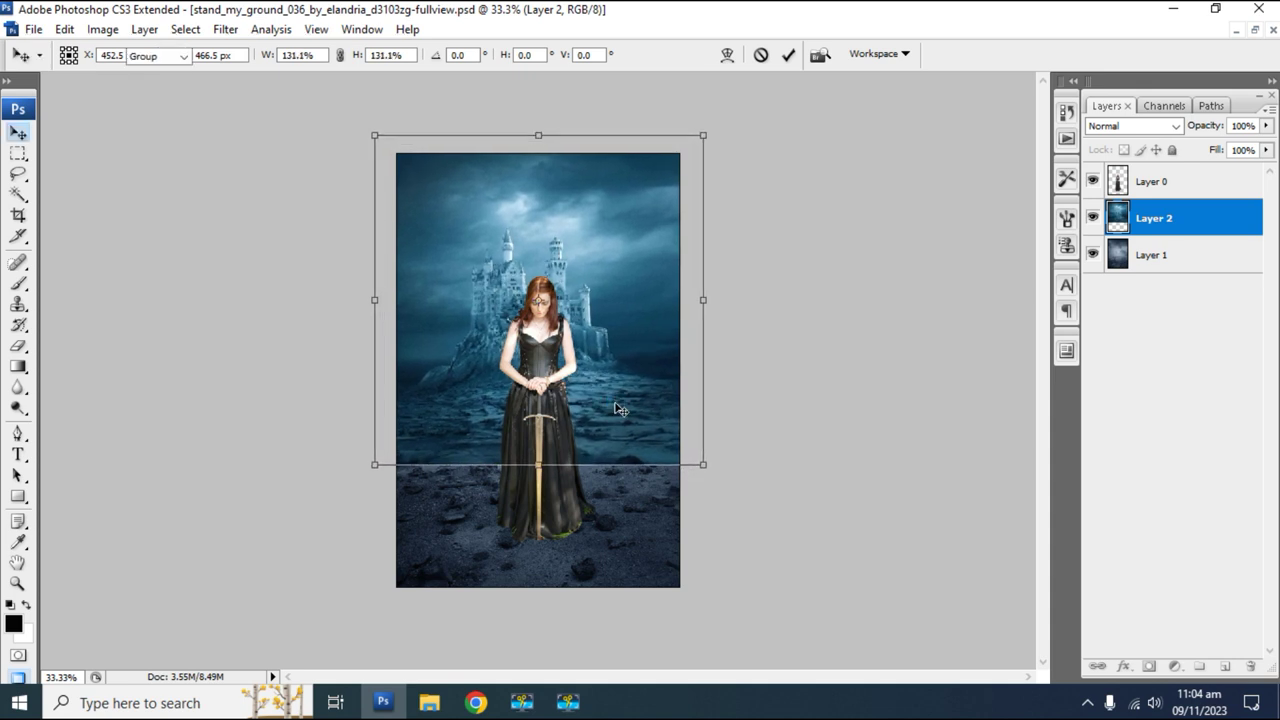
drag(606, 416, 614, 432)
key(ctrl+plus)
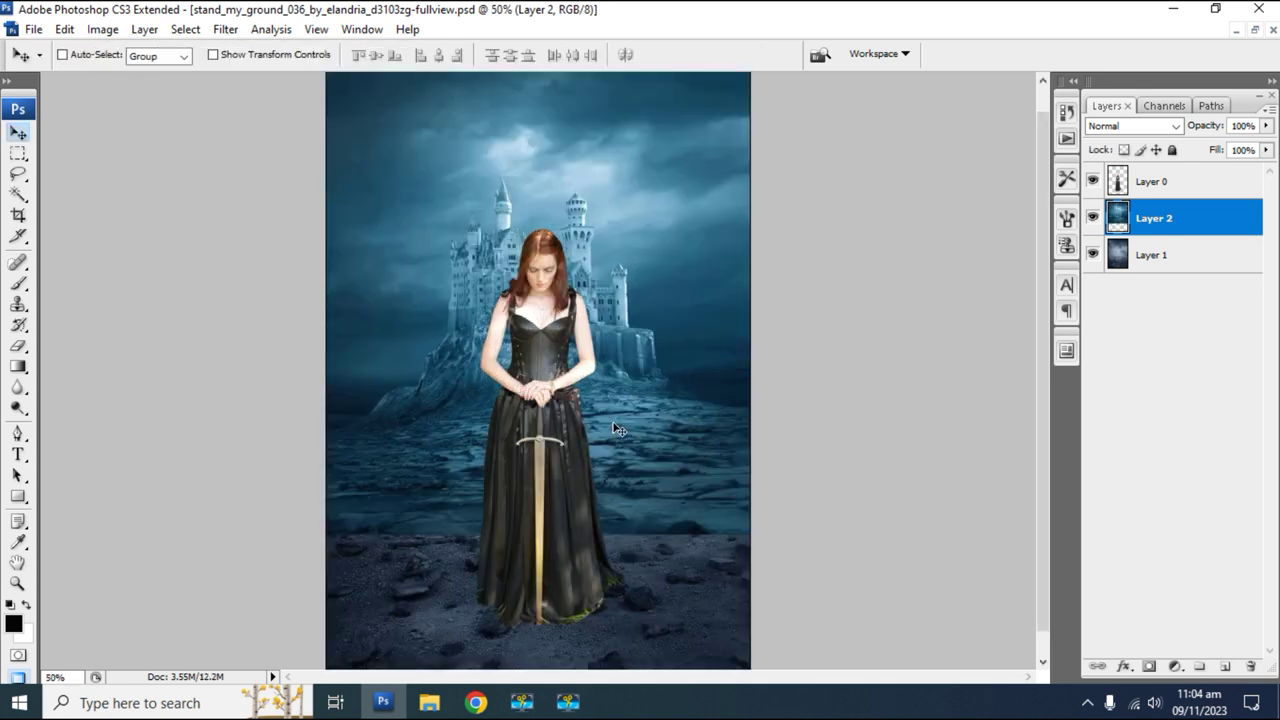
Scale the castle to about 128%, fine-tune its position, and add a layer mask.
key(ctrl+t)
drag(796, 536, 816, 588)
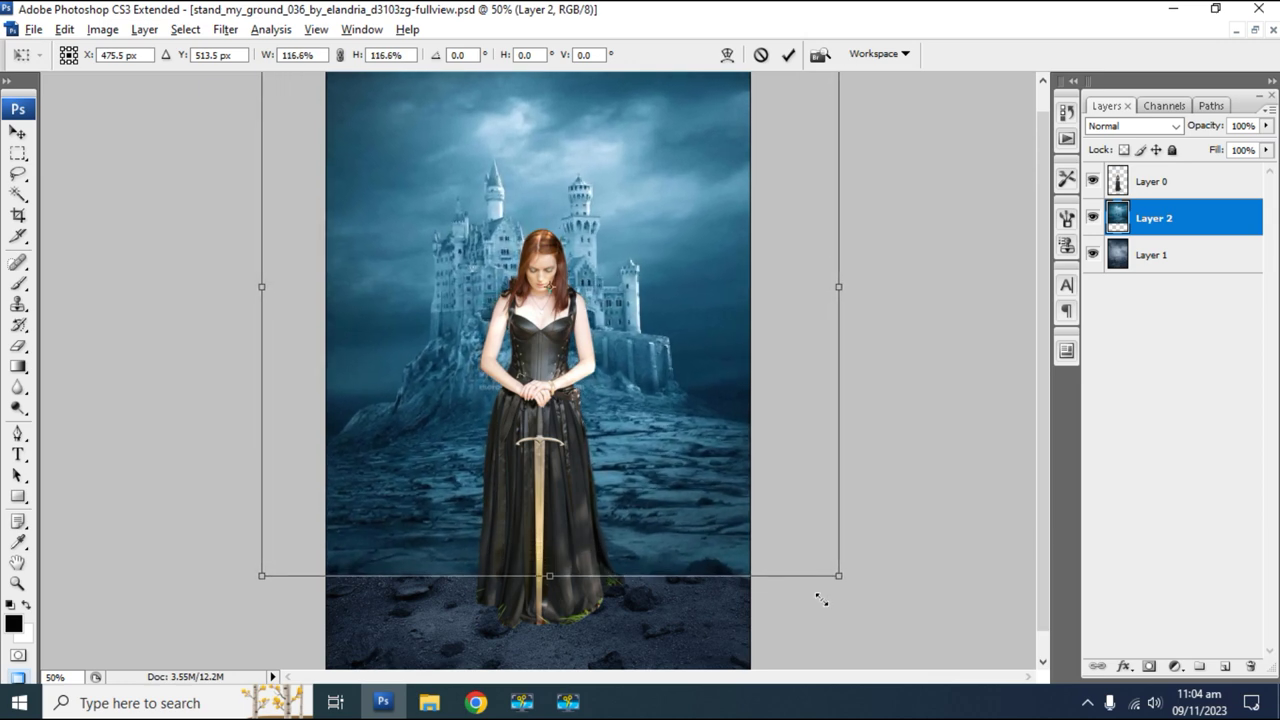
mouse_move(816, 588)
mouse_down()
mouse_move(829, 627)
mouse_move(732, 557)
mouse_up()
drag(657, 494, 663, 494)
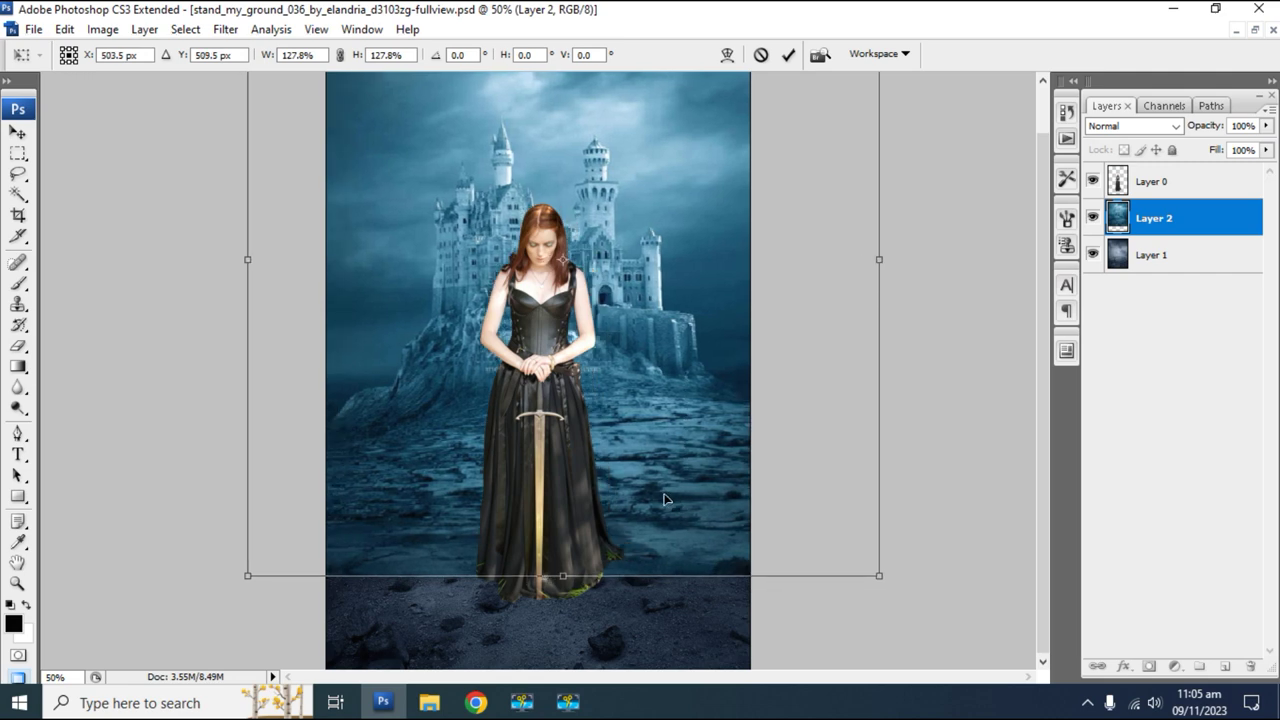
key(Return)
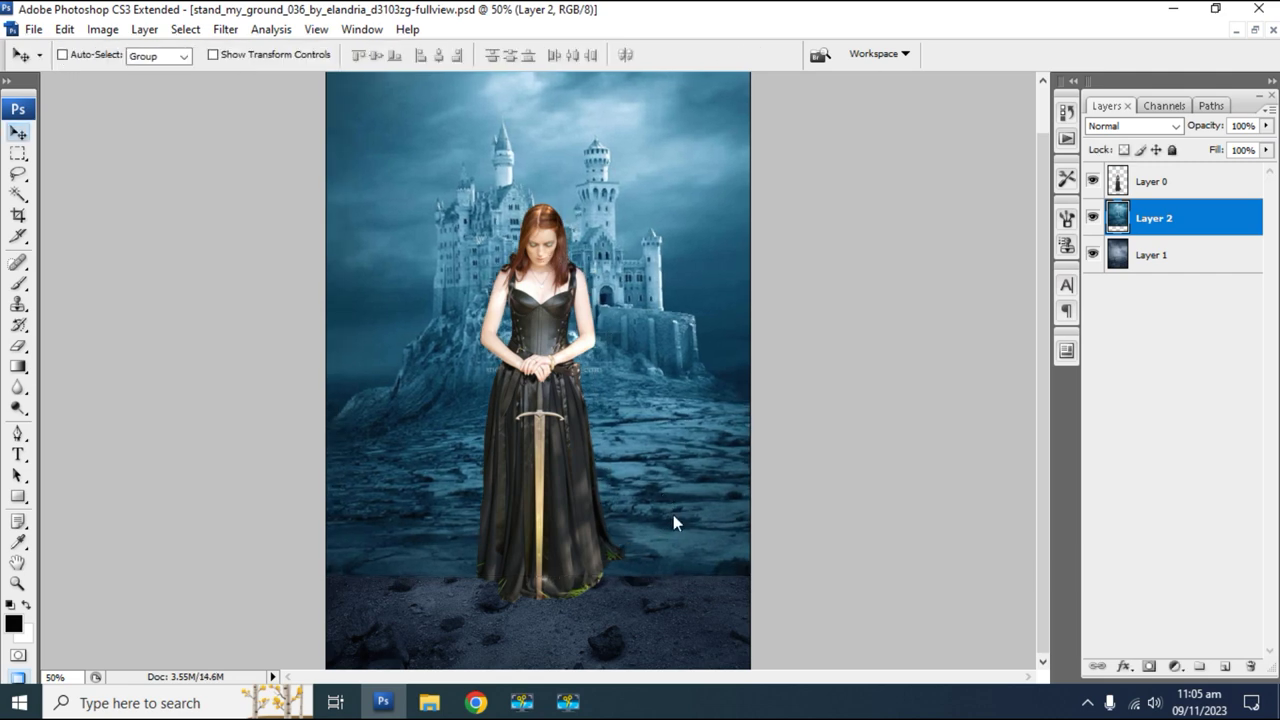
drag(673, 515, 669, 514)
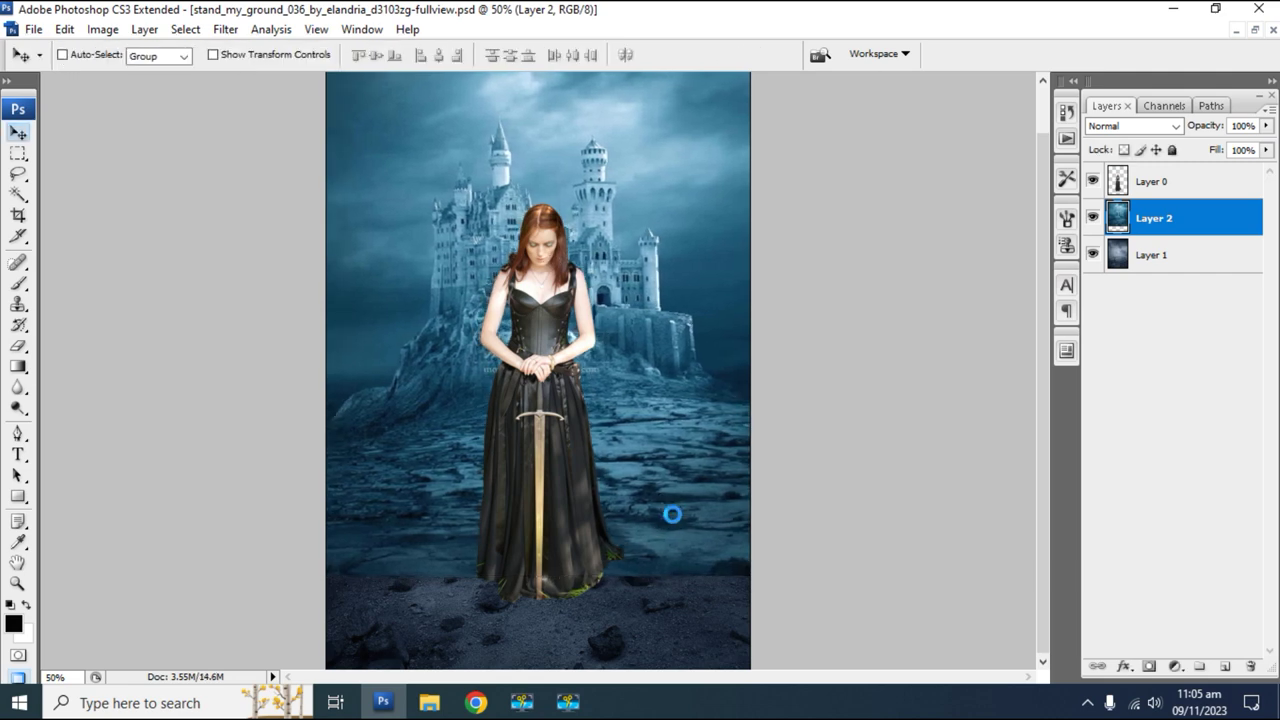
click(1148, 666)
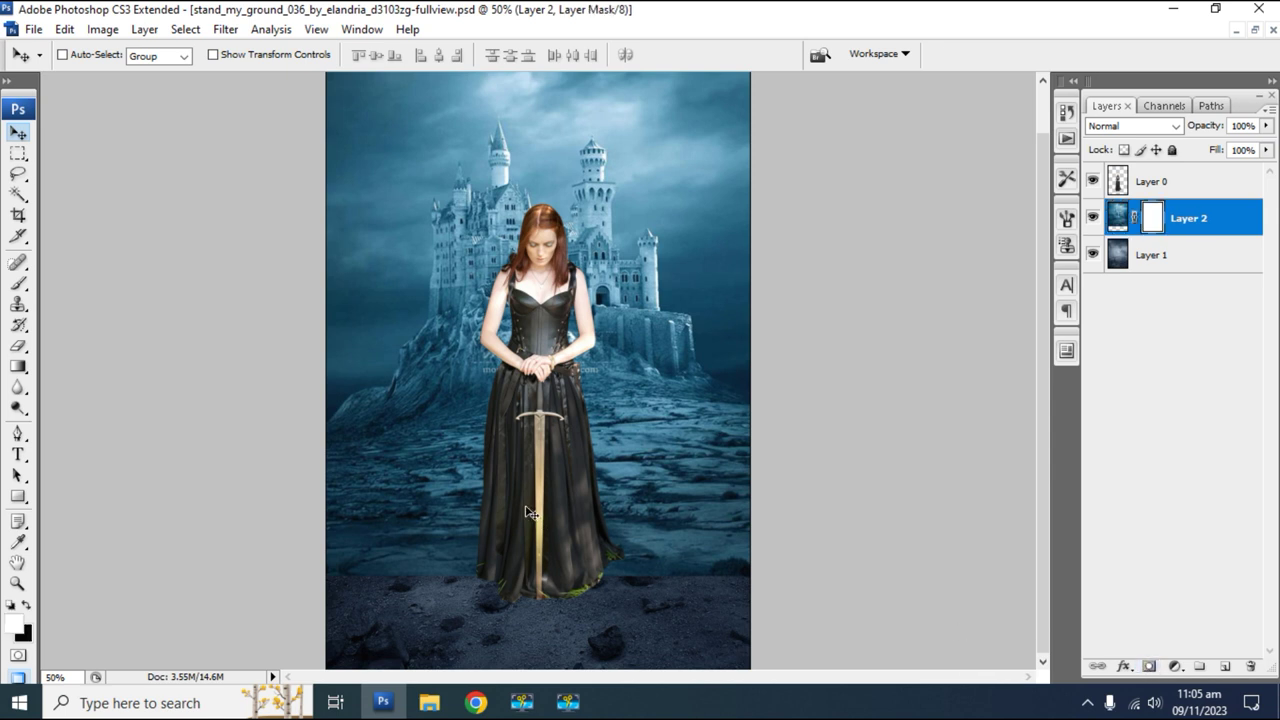
Set up a black-to-transparent gradient from the Foreground to Transparent preset.
key(g)
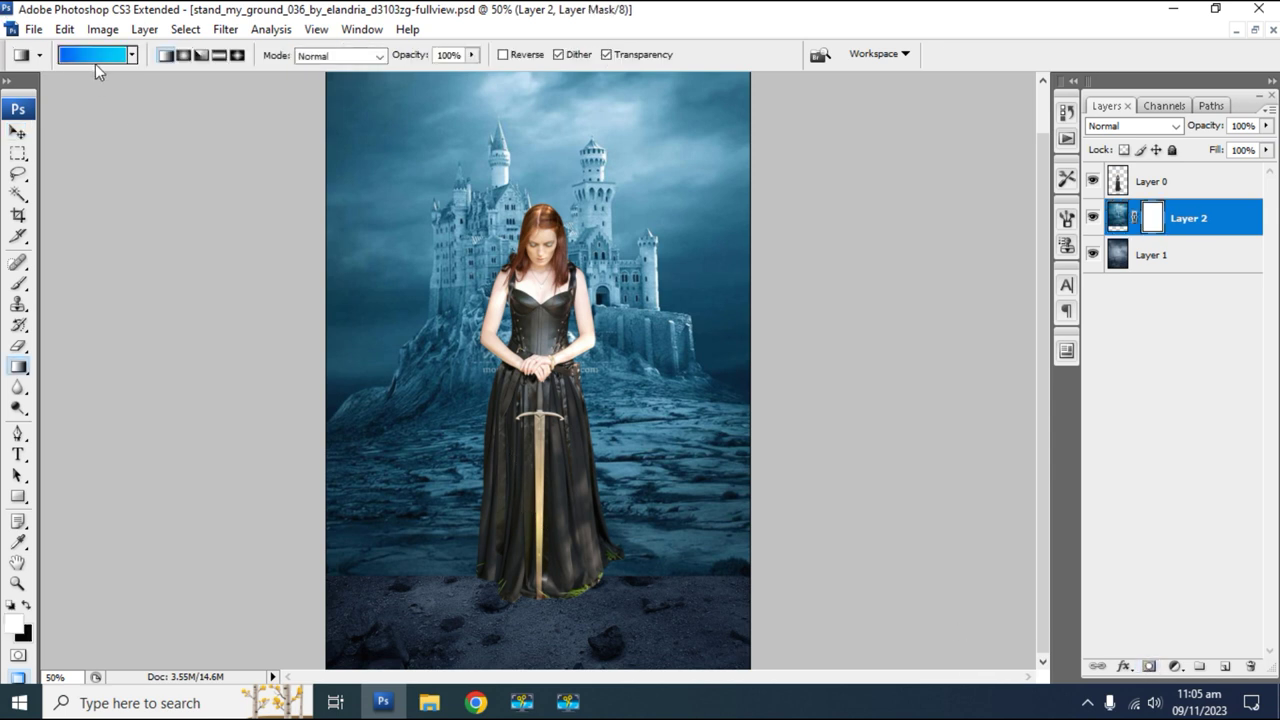
click(101, 63)
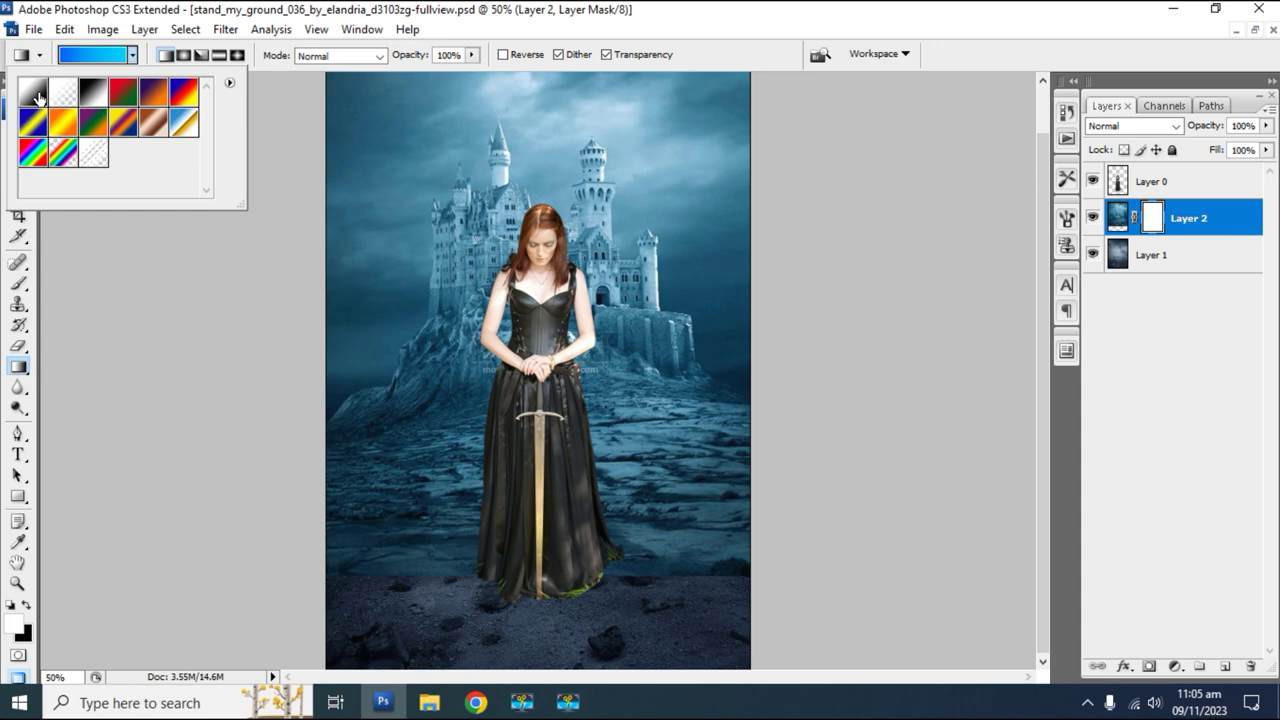
click(64, 93)
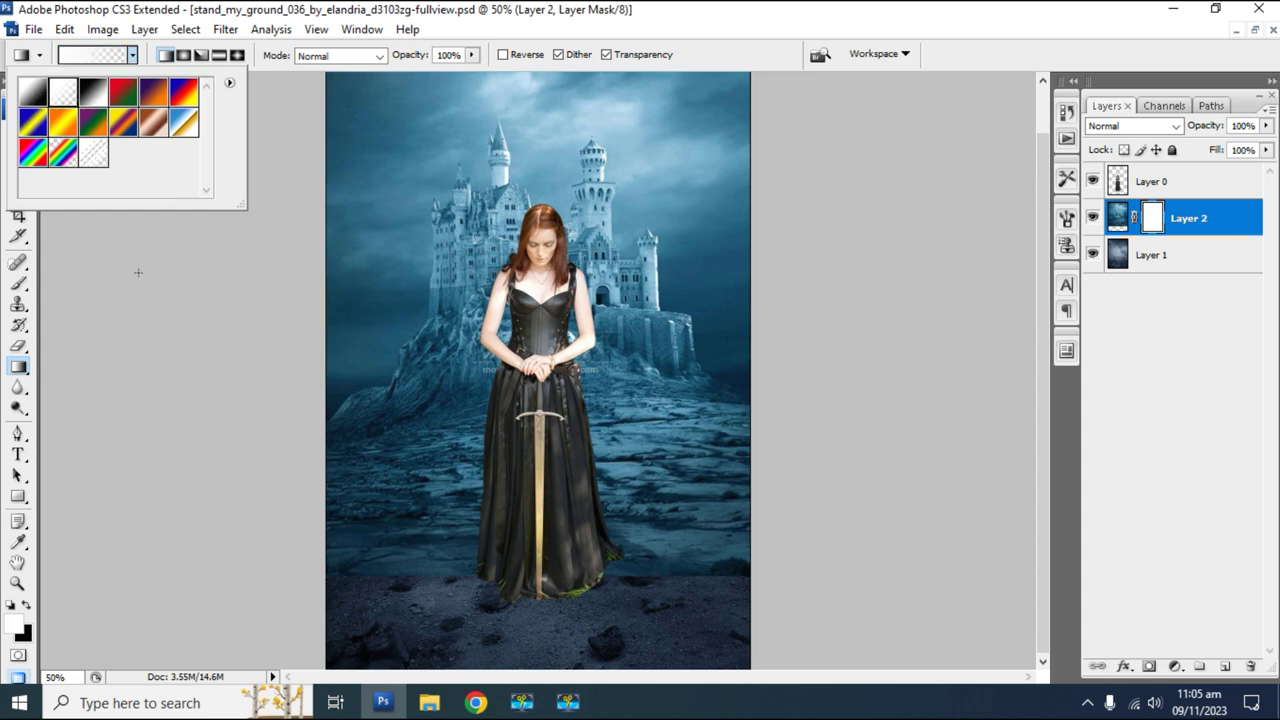
click(98, 58)
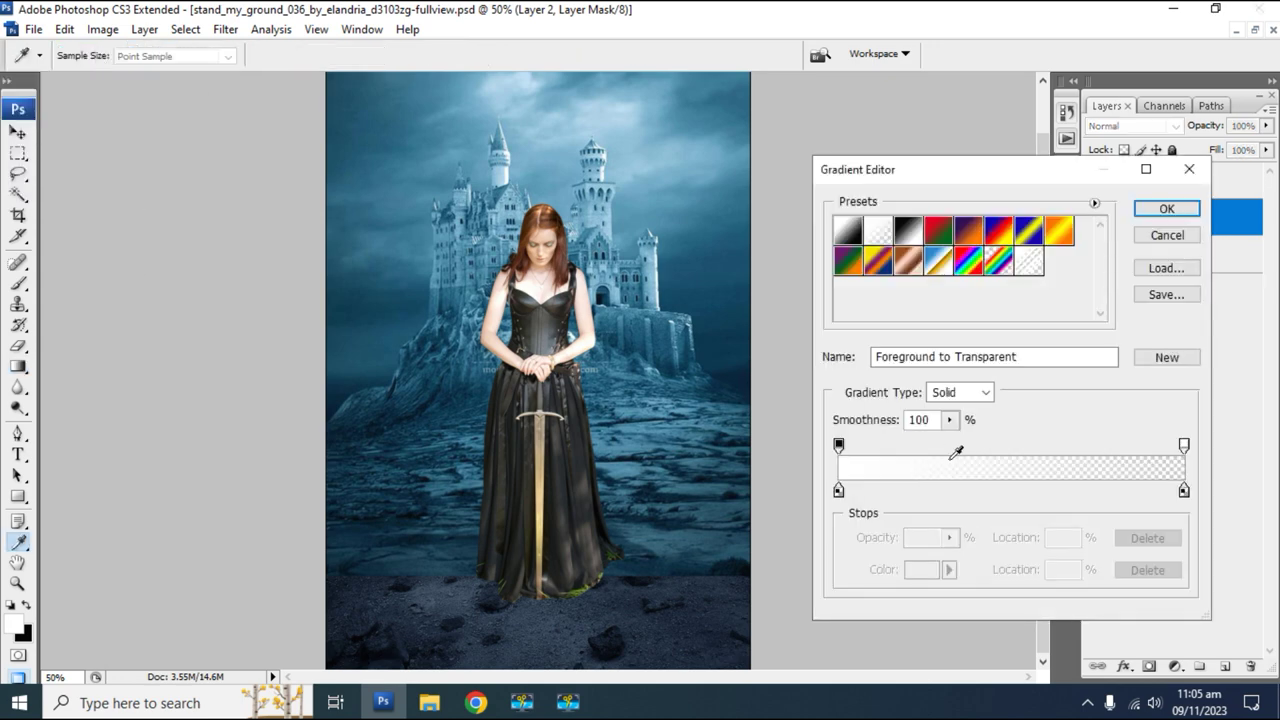
click(839, 490)
click(912, 570)
click(820, 436)
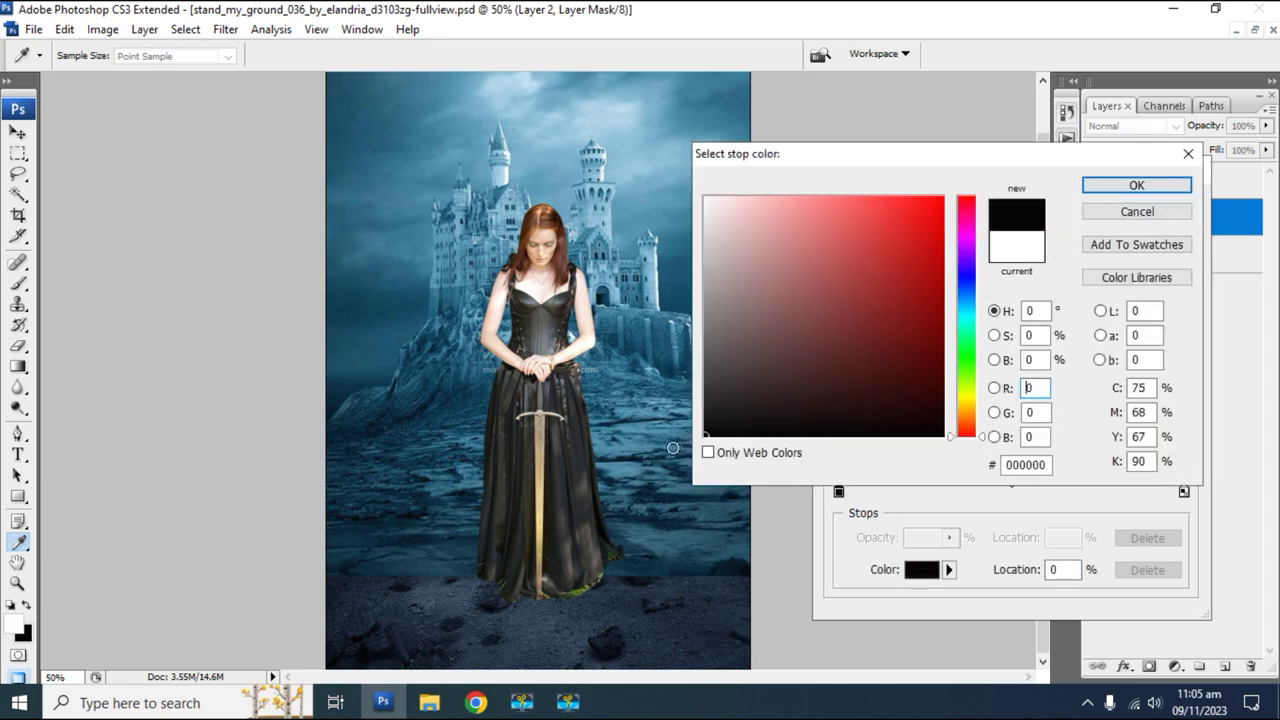
click(1137, 183)
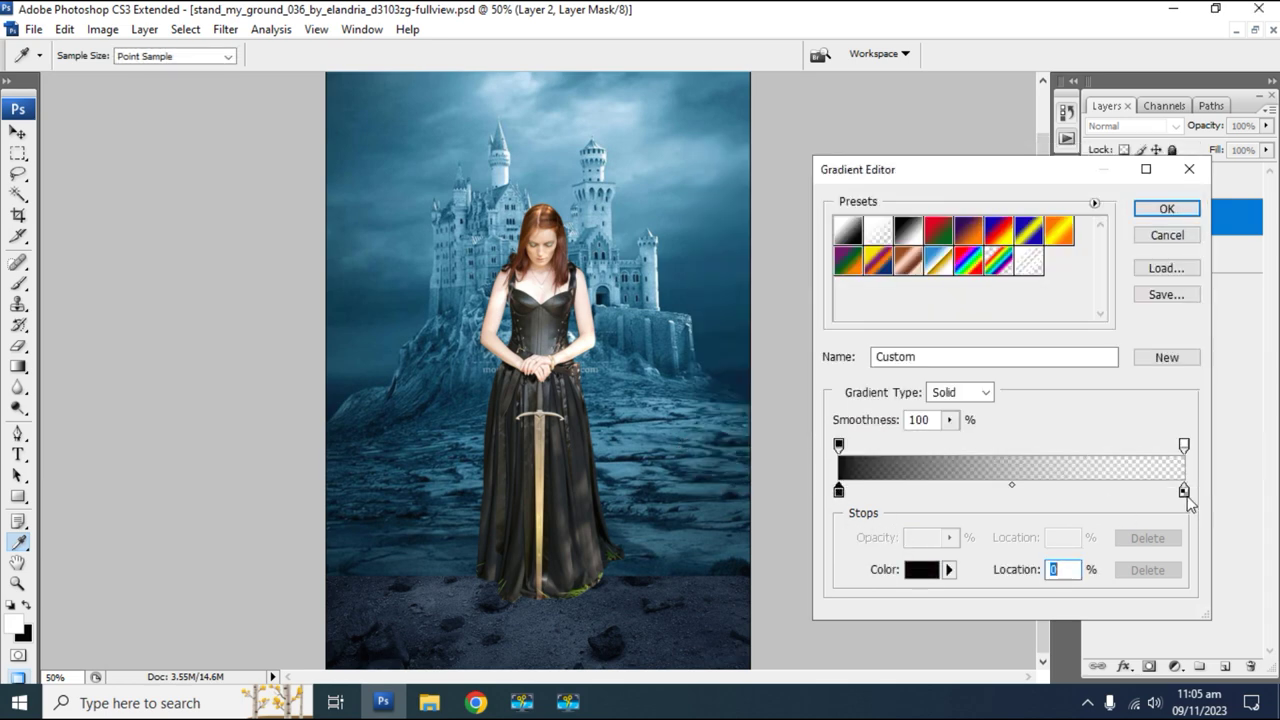
click(1188, 208)
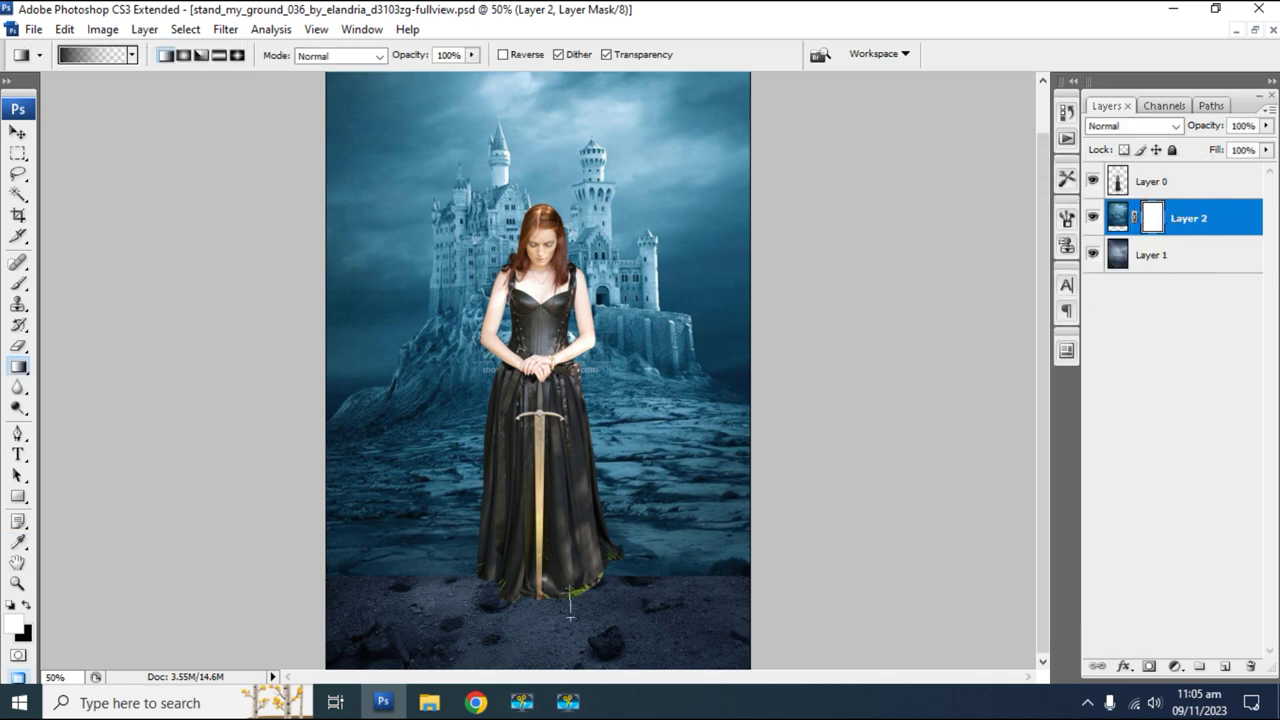
Drag the gradient upward on the castle mask to fade its bottom into the rocky ground.
drag(578, 472, 568, 405)
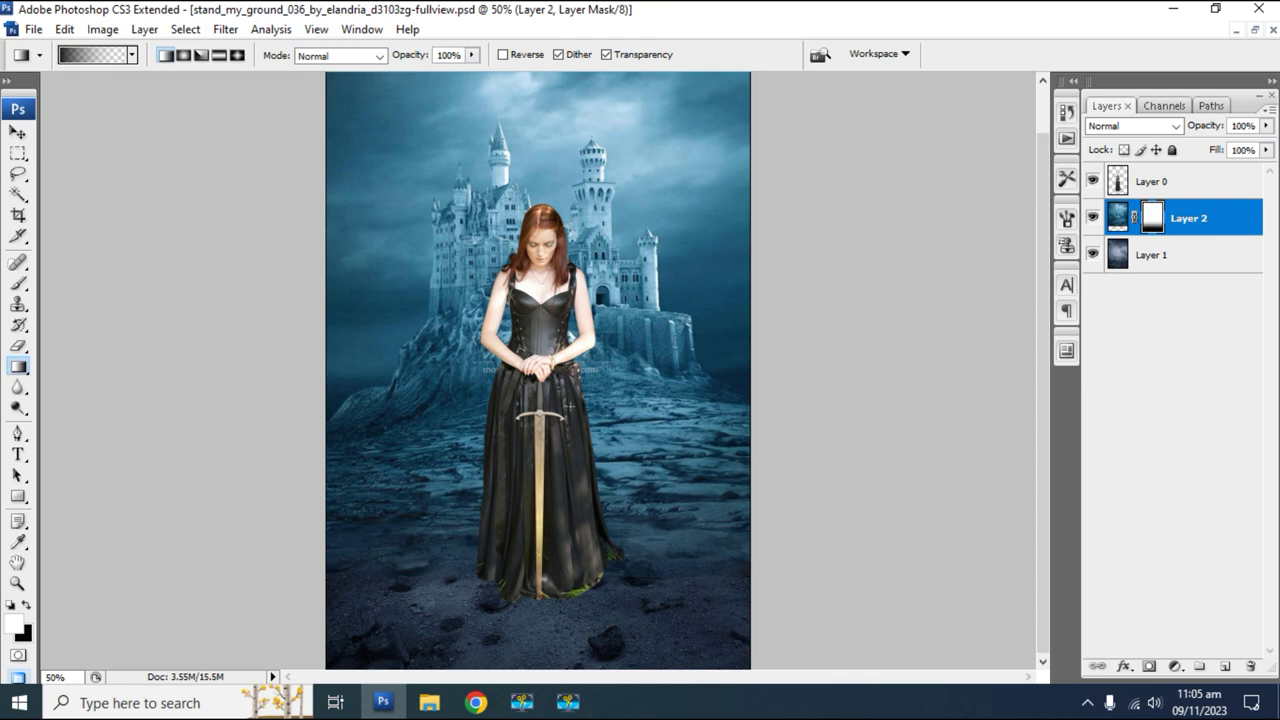
drag(555, 487, 540, 604)
ctrl+alt+click(557, 443)
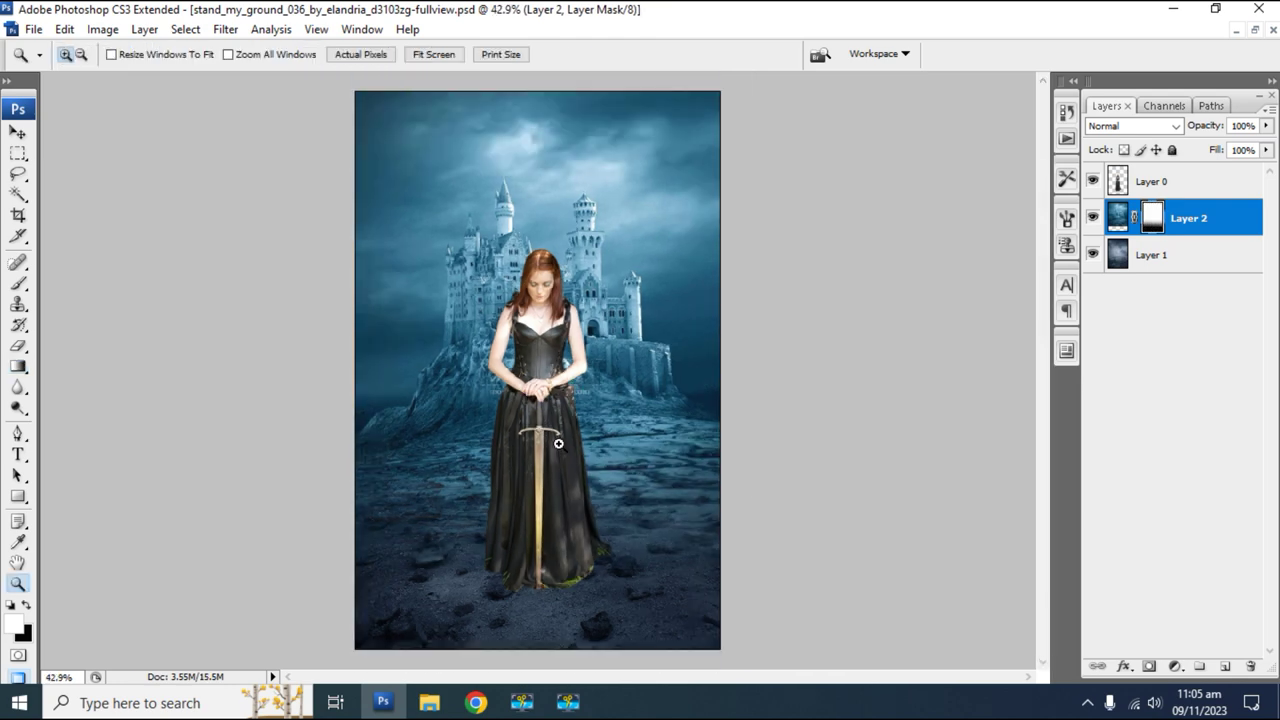
drag(651, 470, 651, 482)
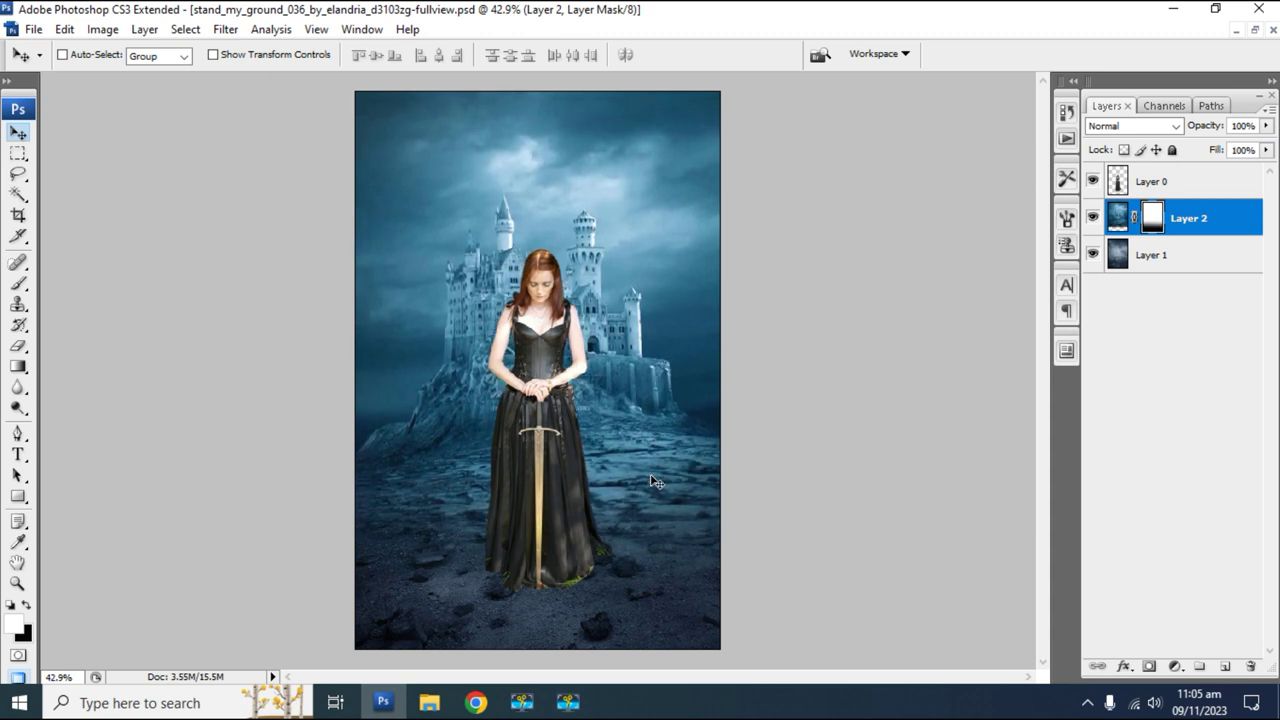
click(1183, 256)
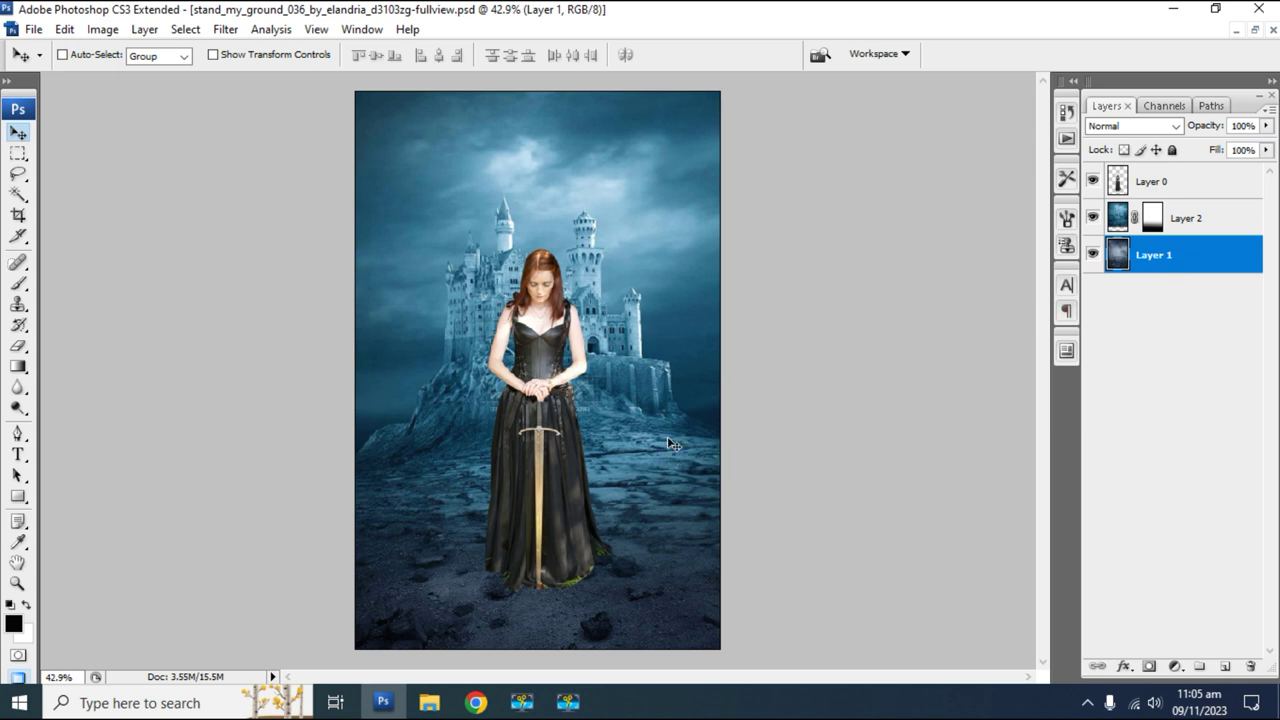
Apply Color Balance midtones of -47, 0, +15 to the rocky ground on Layer 1.
key(ctrl+plus)
scroll(672, 495, down, 1)
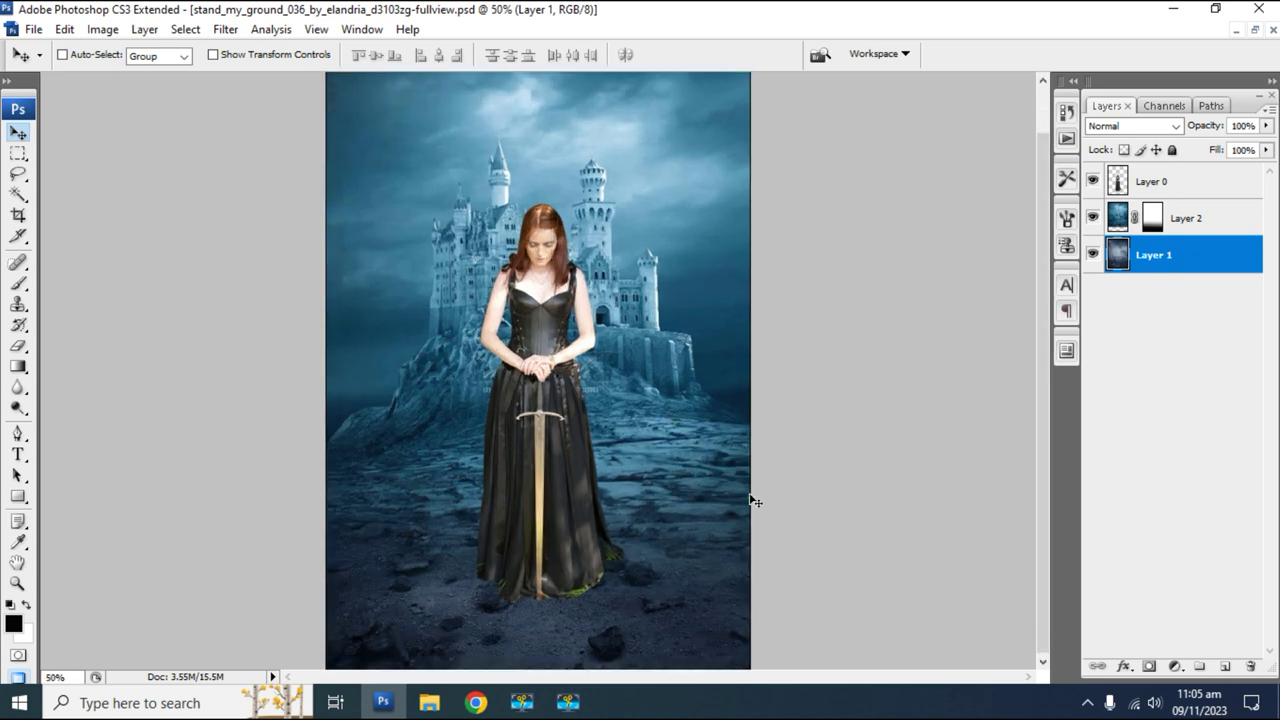
key(ctrl+b)
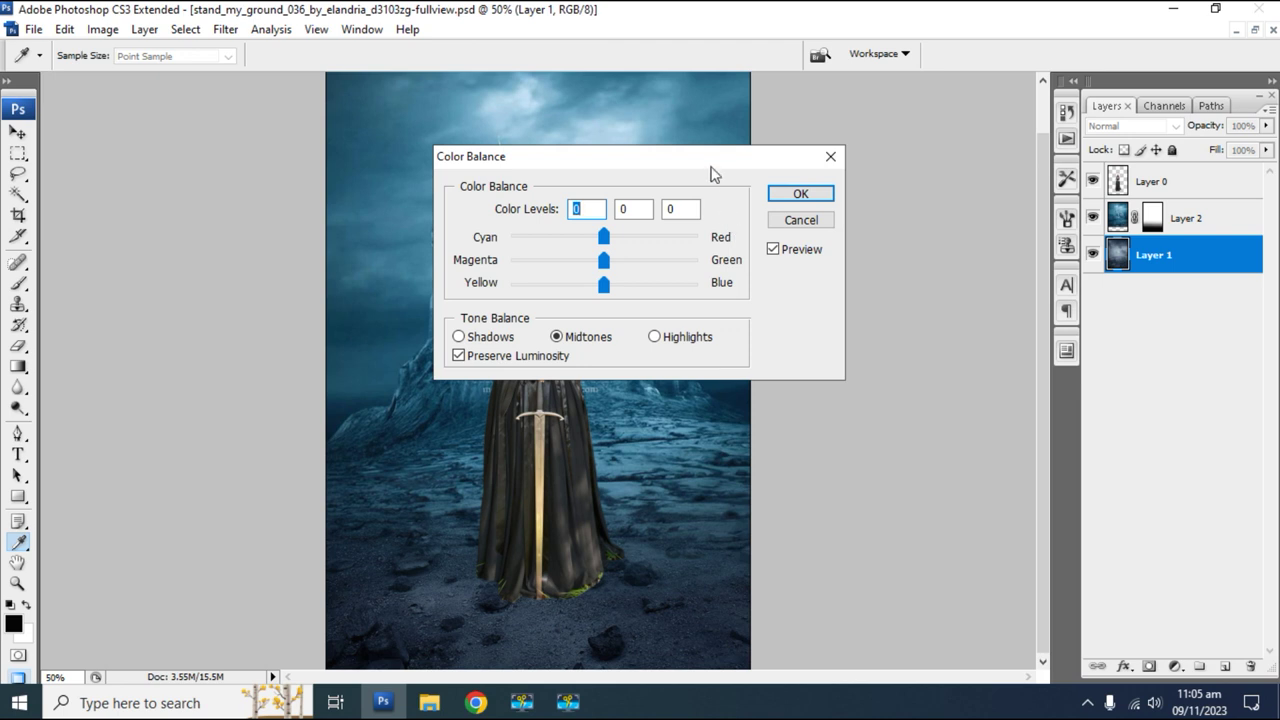
drag(689, 166, 1020, 224)
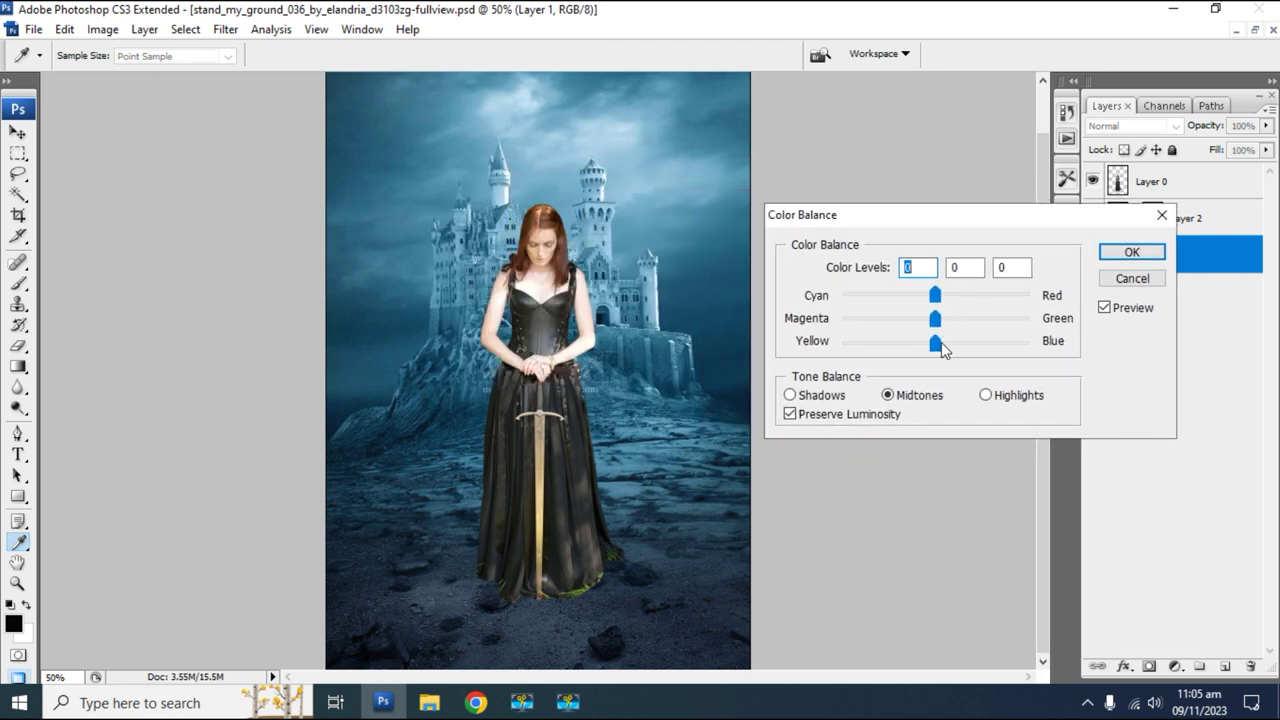
drag(949, 346, 951, 346)
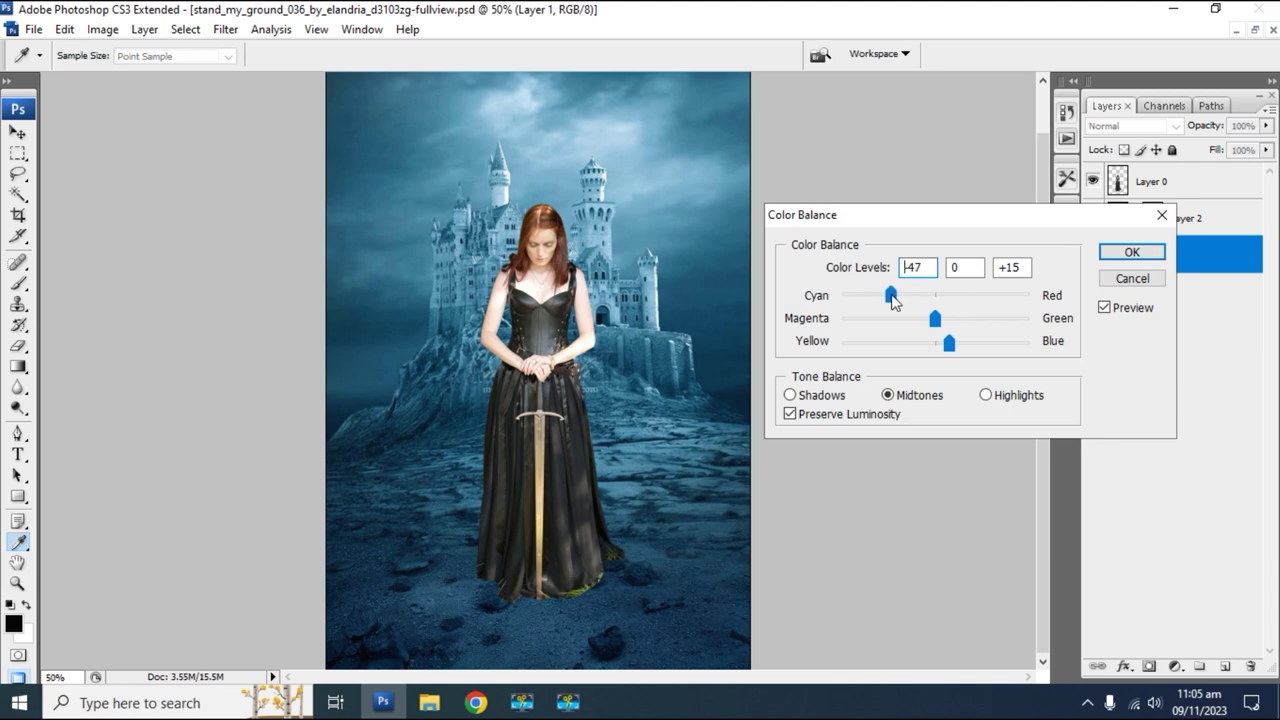
click(1124, 254)
right_click(550, 446)
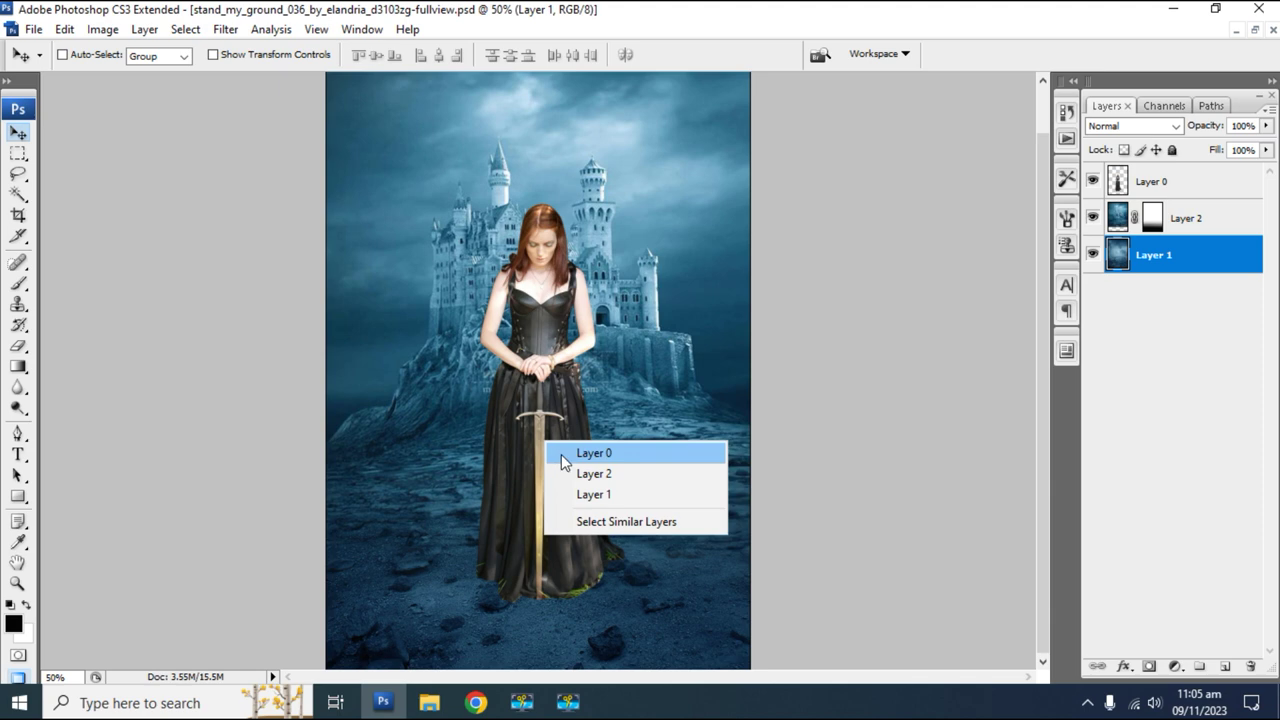
Scale the woman on Layer 0 to about 96.6% and nudge her up and left.
click(588, 452)
key(ctrl+t)
key(ctrl+minus)
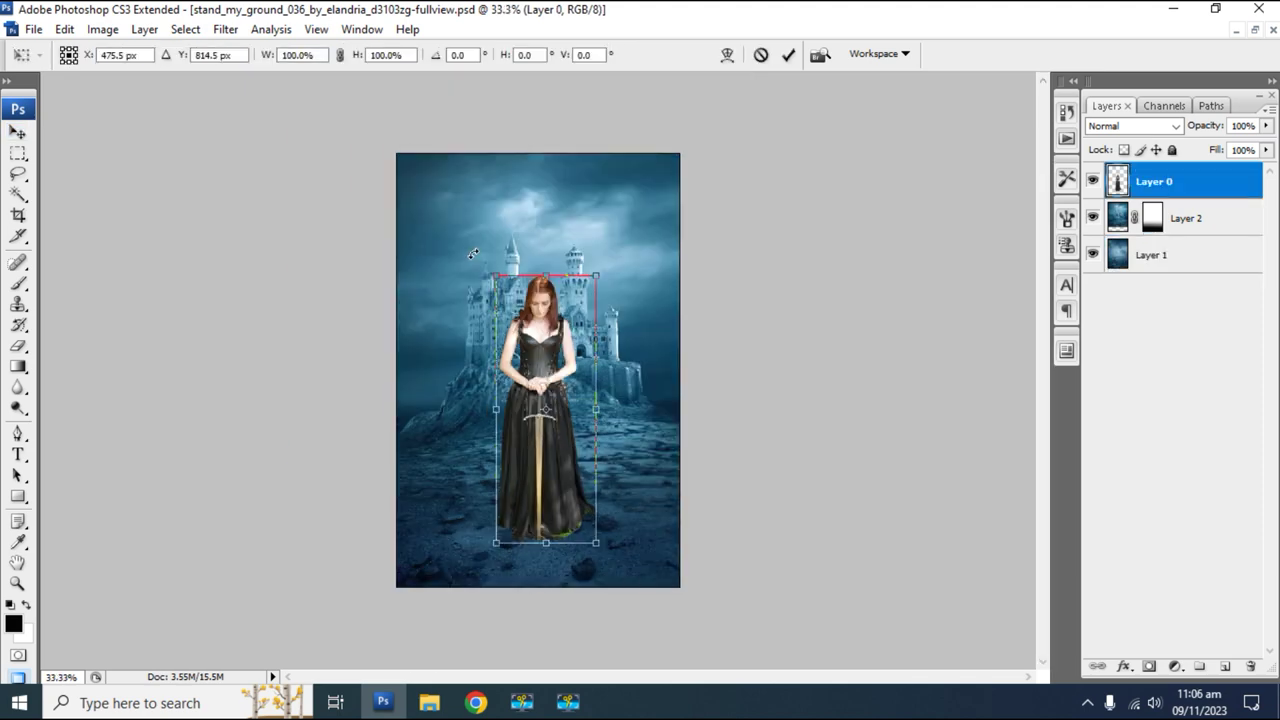
drag(490, 273, 496, 288)
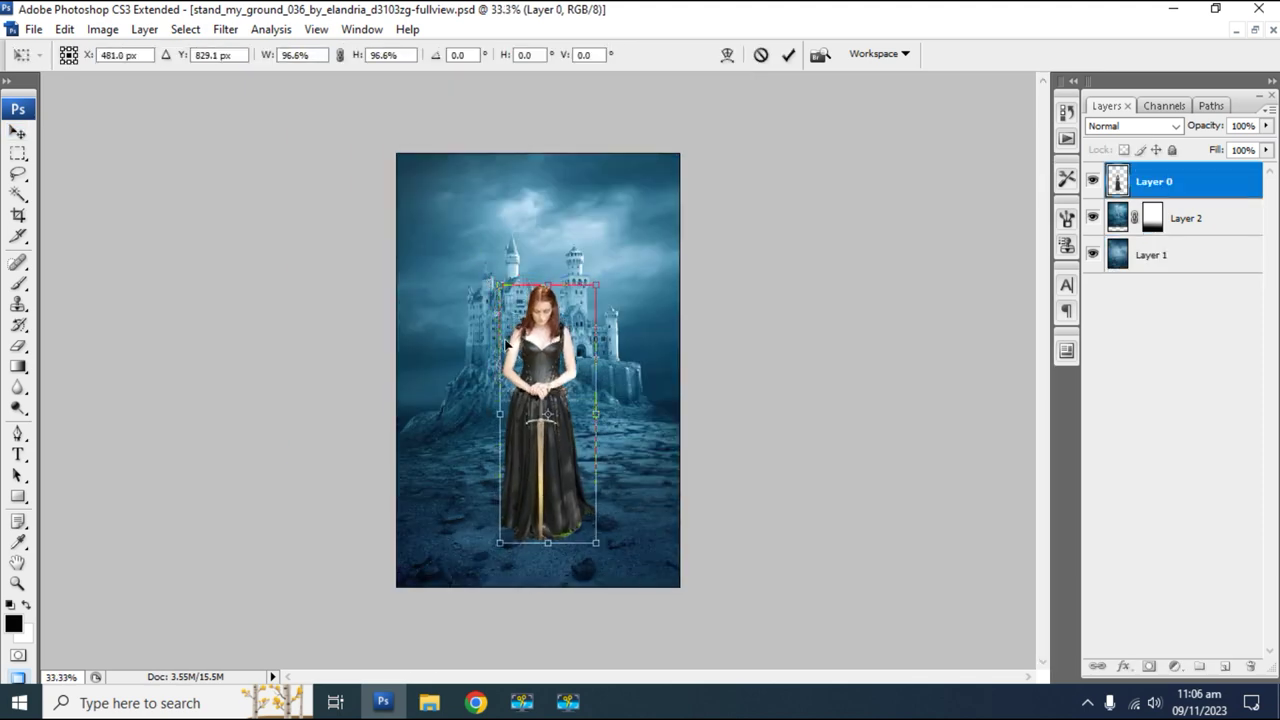
key(Return)
drag(548, 530, 542, 518)
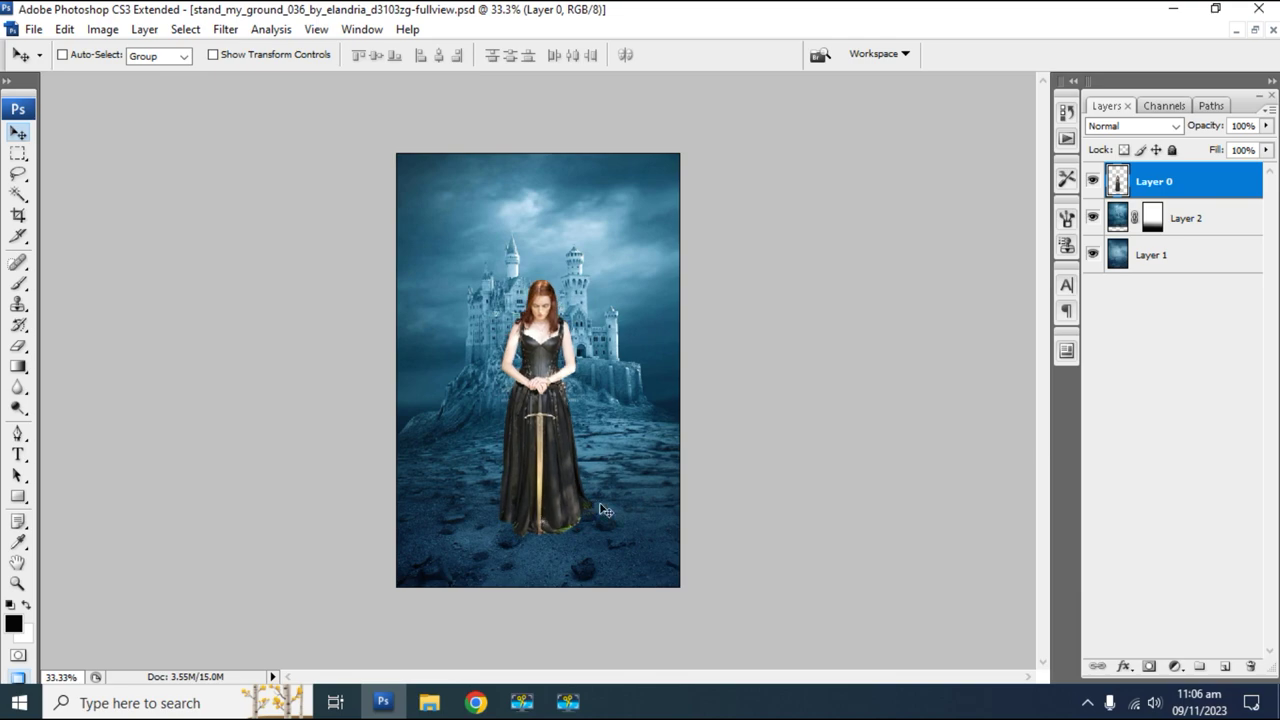
key(ctrl+plus)
key(ctrl+plus)
key(ctrl+plus)
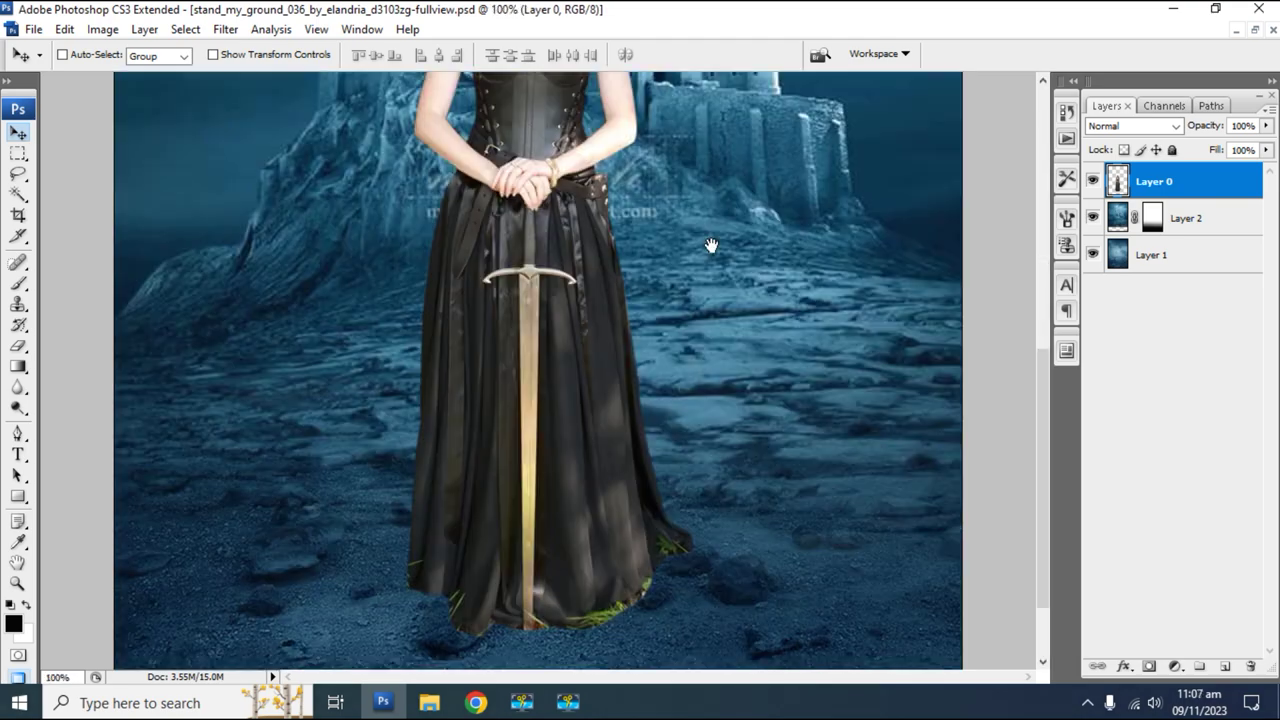
key(ctrl+plus)
key(ctrl+plus)
Fade the green grass along the skirt hem with a small, soft, low-opacity eraser.
click(18, 345)
right_click(718, 398)
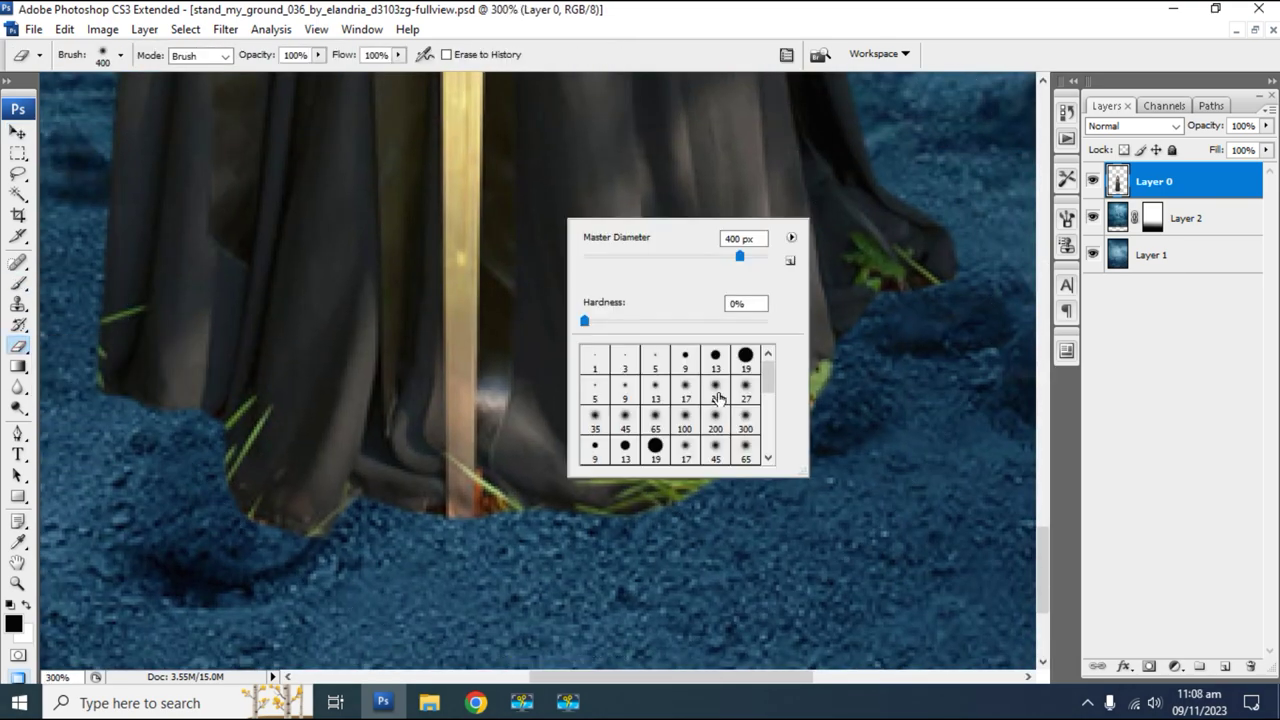
double_click(718, 398)
key(1)
key(9)
mouse_move(445, 533)
mouse_down()
mouse_move(569, 528)
mouse_move(557, 477)
mouse_move(691, 472)
mouse_move(840, 372)
mouse_move(703, 455)
mouse_move(694, 526)
mouse_move(711, 551)
mouse_up()
key(bracketleft)
drag(543, 668, 688, 478)
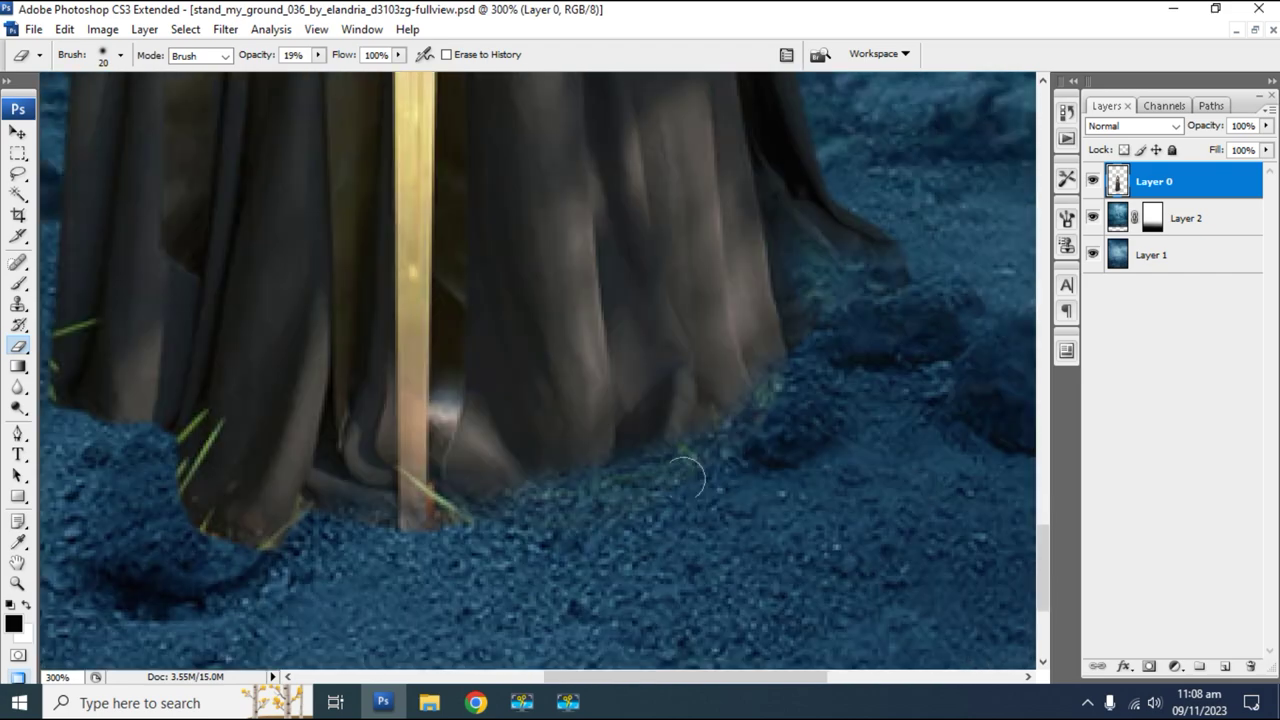
Patch the green stripe at the sword's base with clean robe fabric.
drag(737, 514, 814, 537)
drag(18, 262, 63, 285)
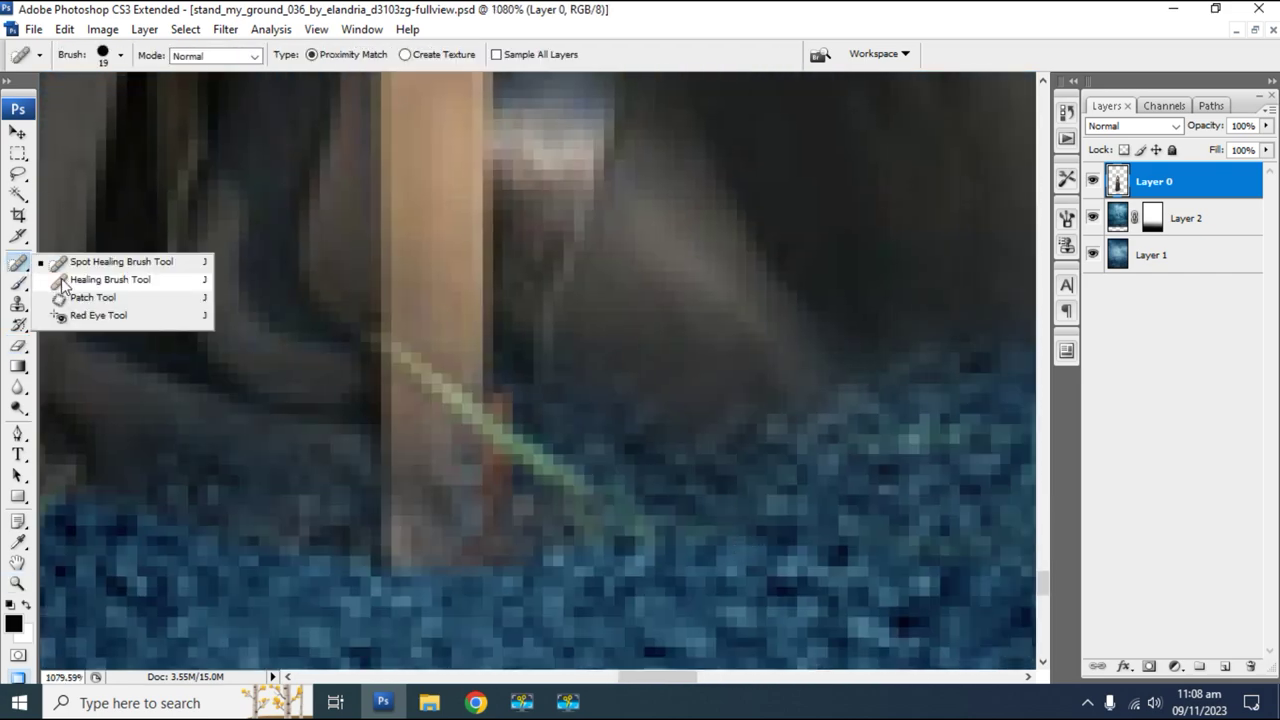
click(93, 297)
drag(494, 349, 494, 352)
drag(480, 438, 480, 338)
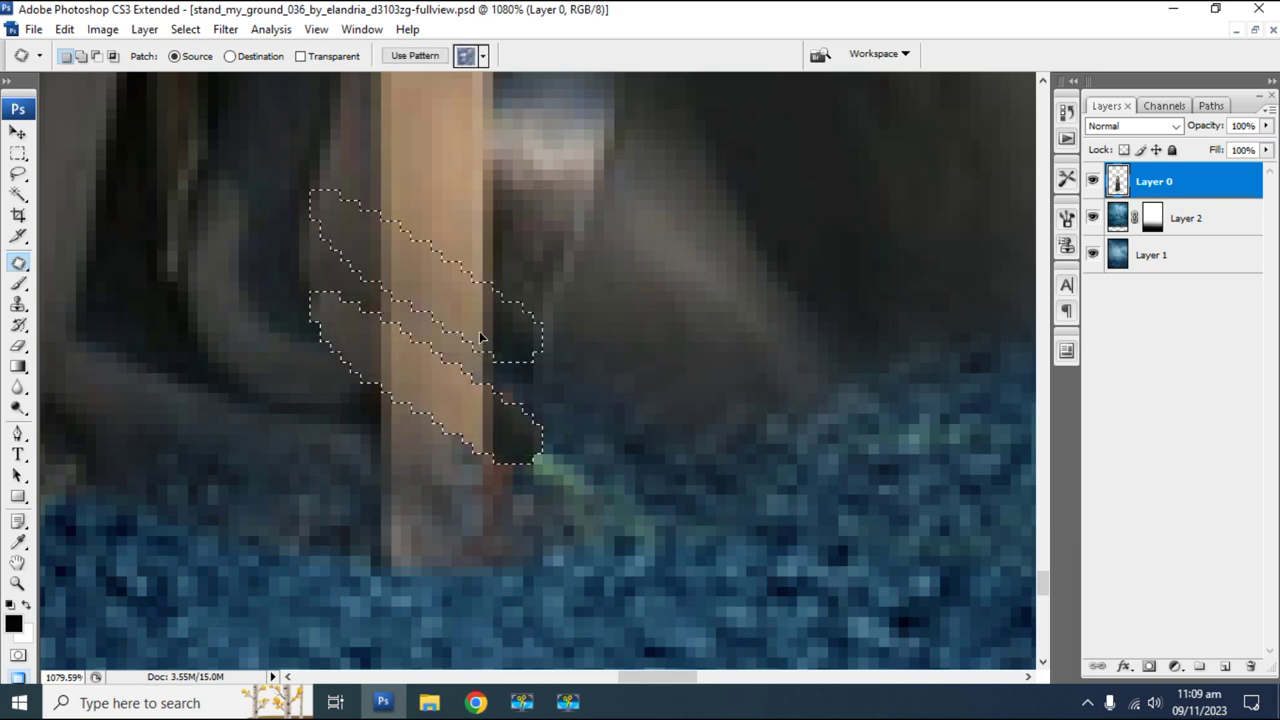
click(480, 484)
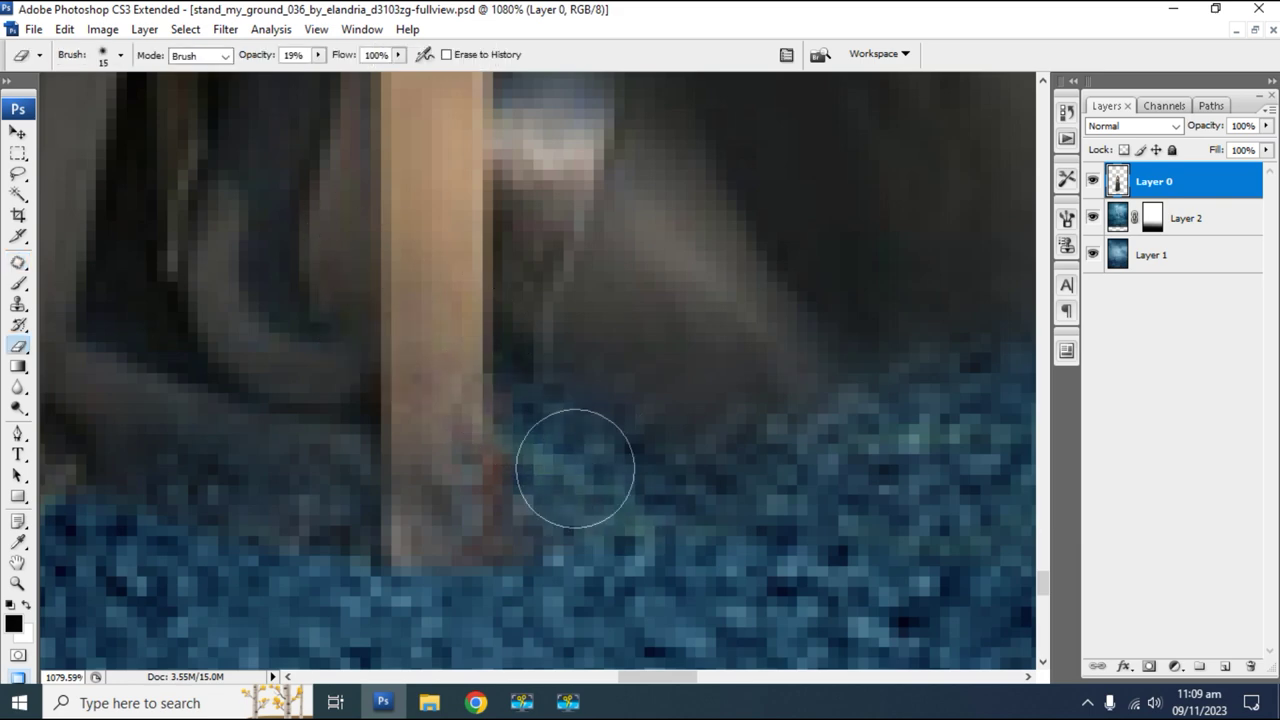
Brush over the leftover green strands at the skirt edge, then zoom out to the whole poster.
scroll(300, 528, down, 3)
scroll(457, 457, up, 2)
drag(683, 582, 613, 477)
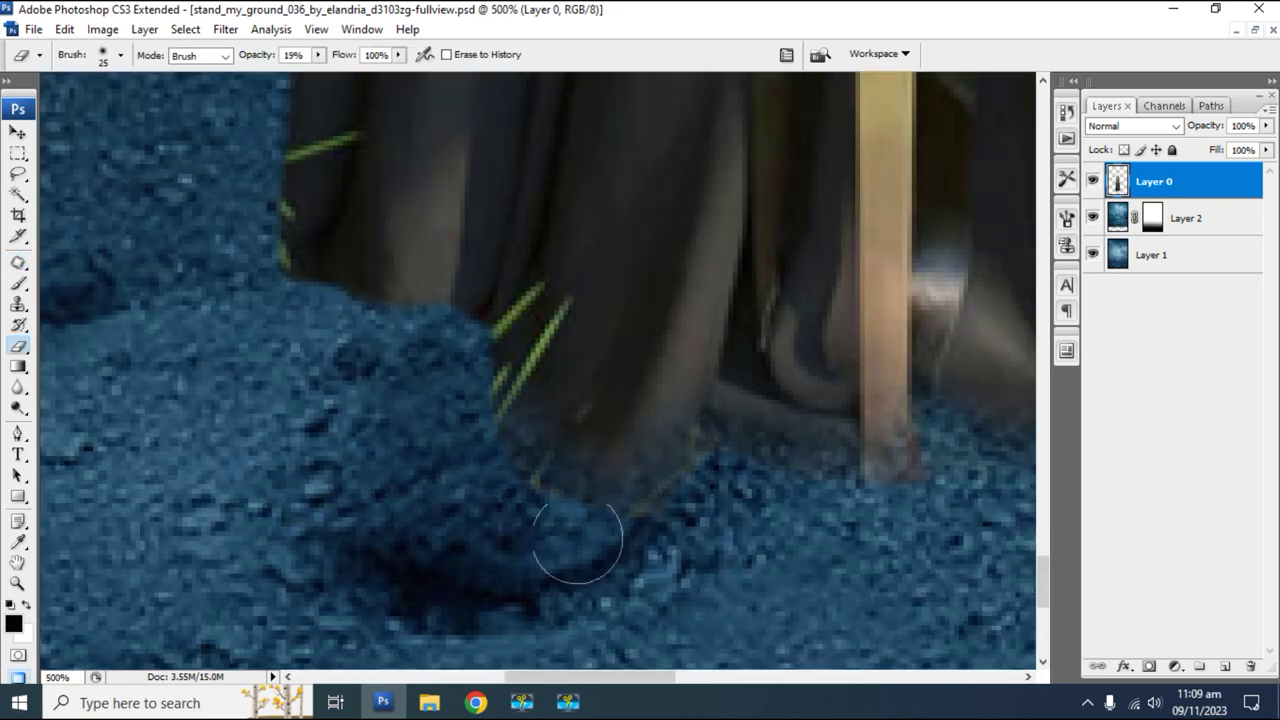
key(b)
mouse_move(471, 320)
mouse_down()
mouse_move(607, 523)
mouse_move(662, 566)
mouse_up()
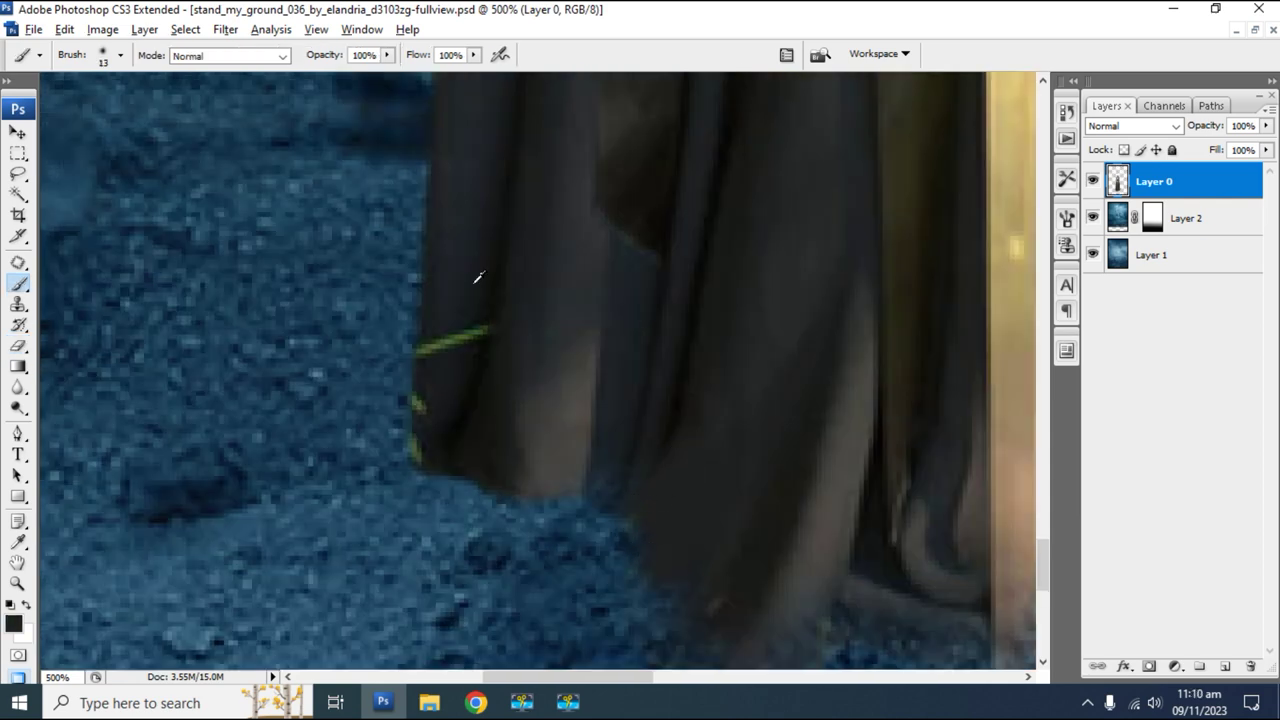
drag(480, 318, 443, 349)
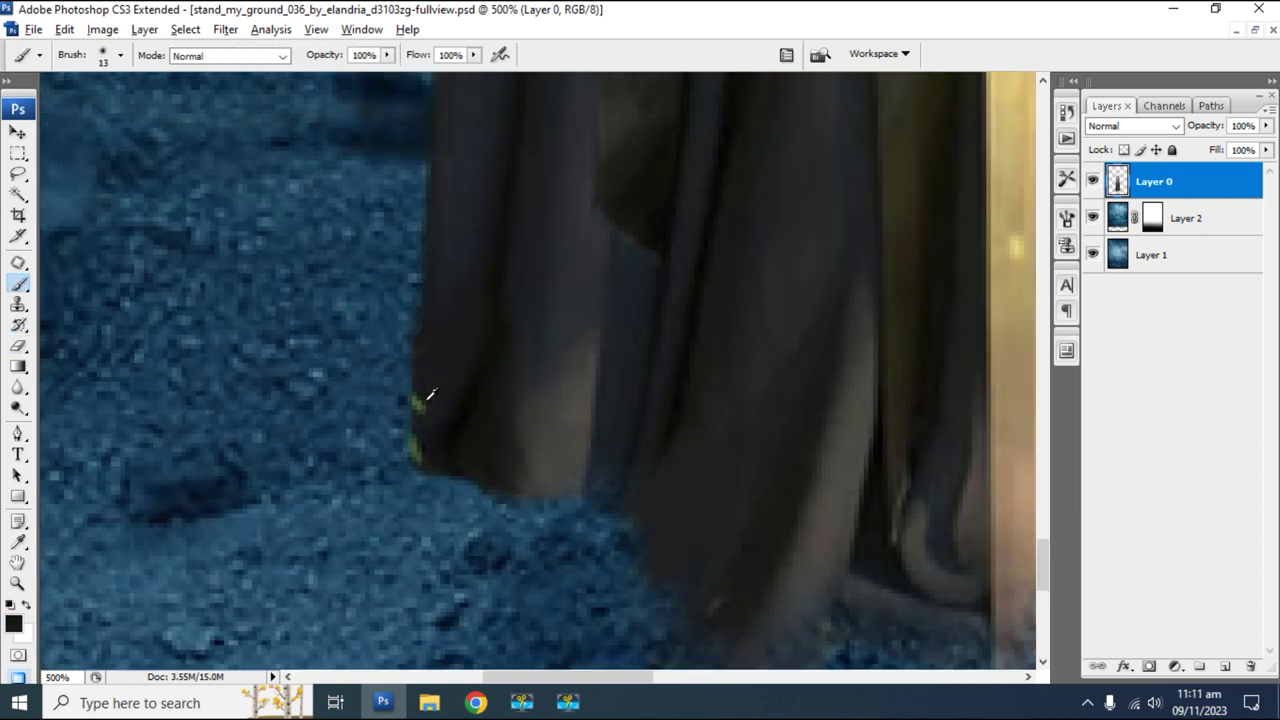
key(e)
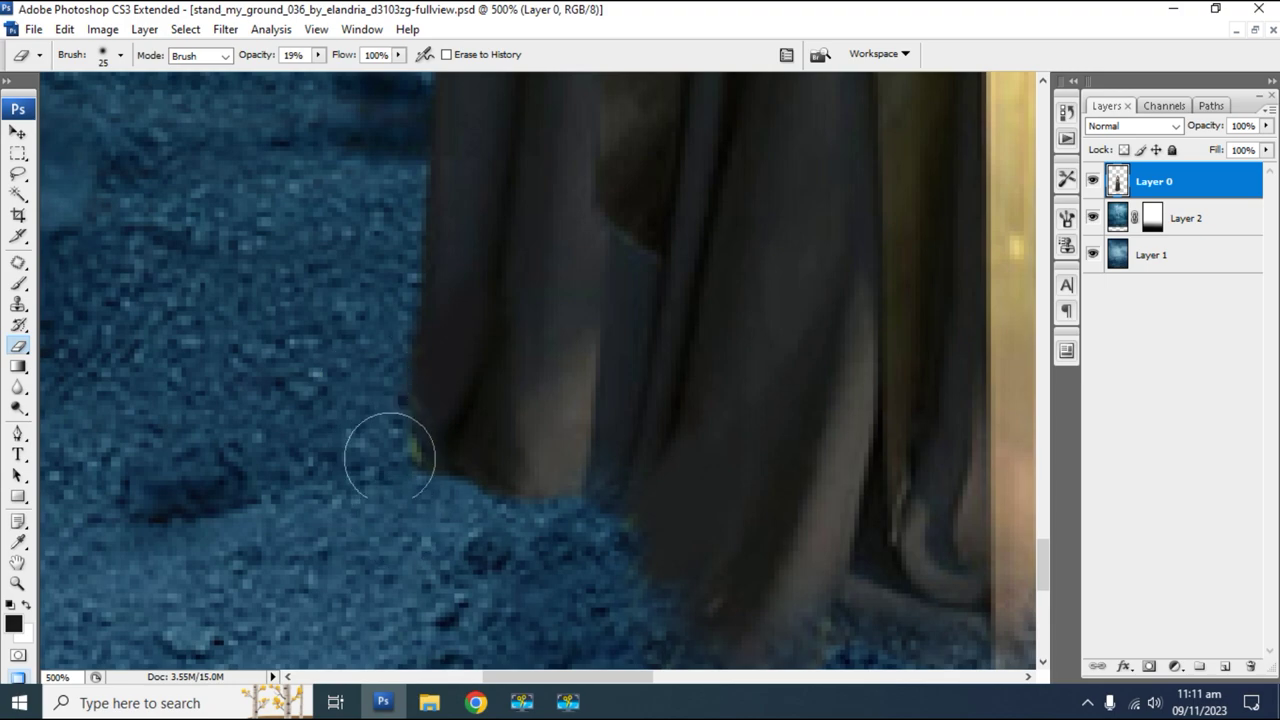
scroll(466, 314, down, 3)
scroll(570, 452, up, 4)
key(ctrl+minus)
key(ctrl+minus)
key(ctrl+minus)
key(ctrl+minus)
key(ctrl+minus)
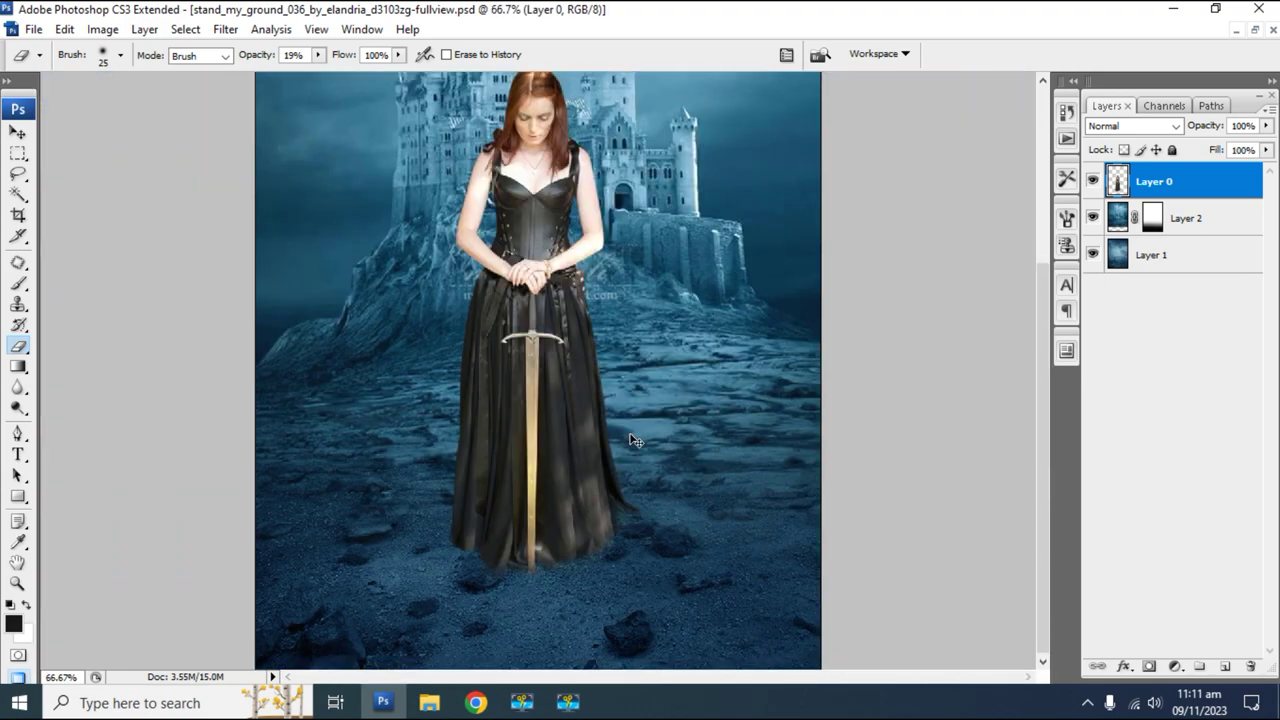
key(ctrl+minus)
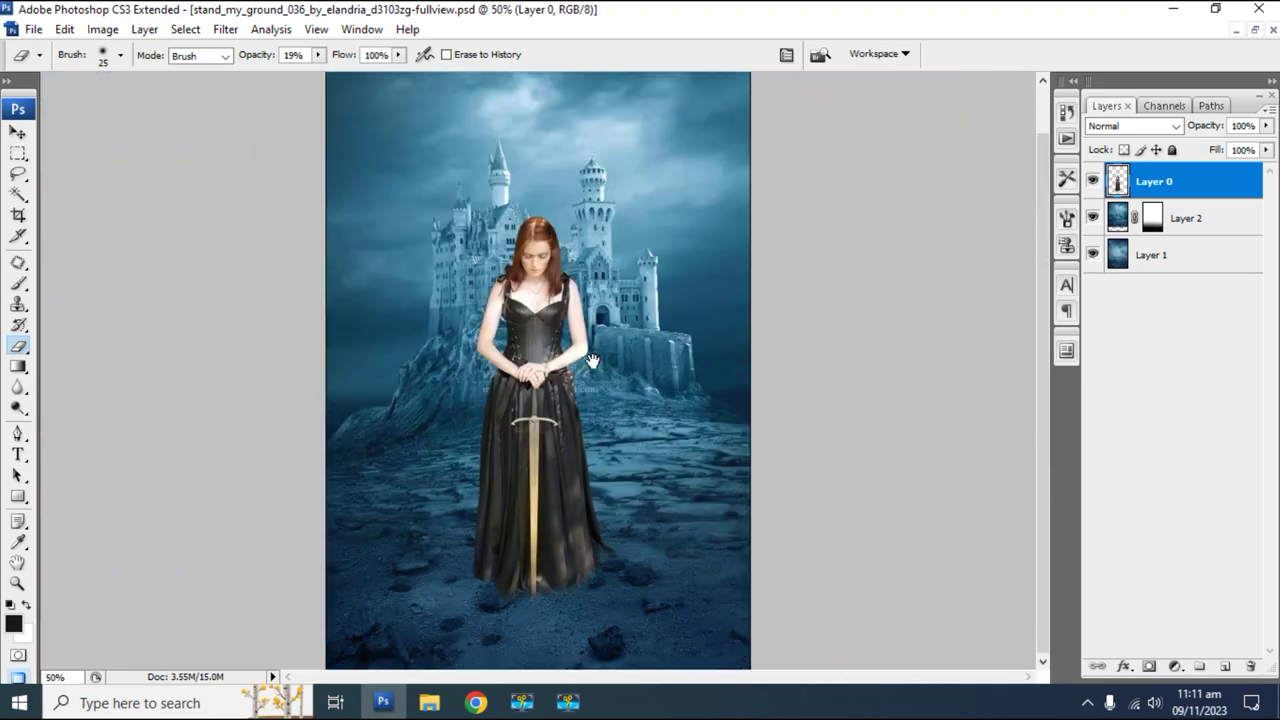
Apply Levels to the castle Layer 2, pulling the midtones down to about 0.85.
click(1114, 225)
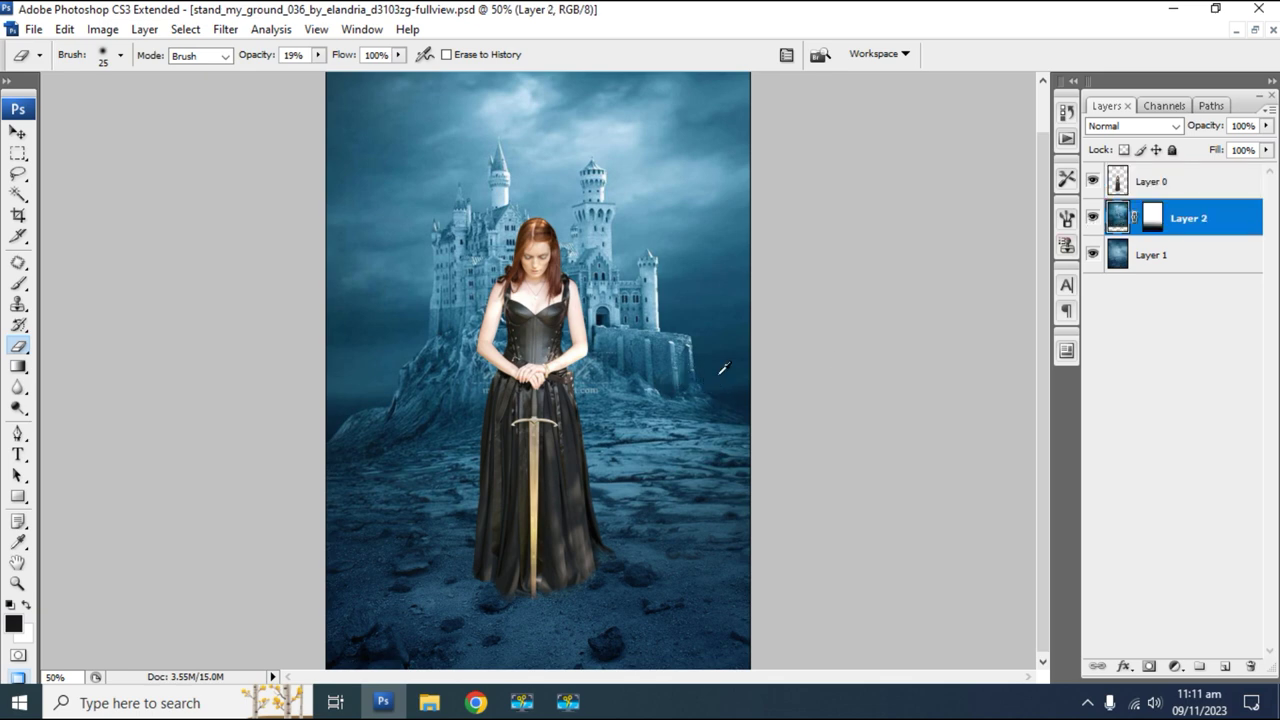
key(ctrl+l)
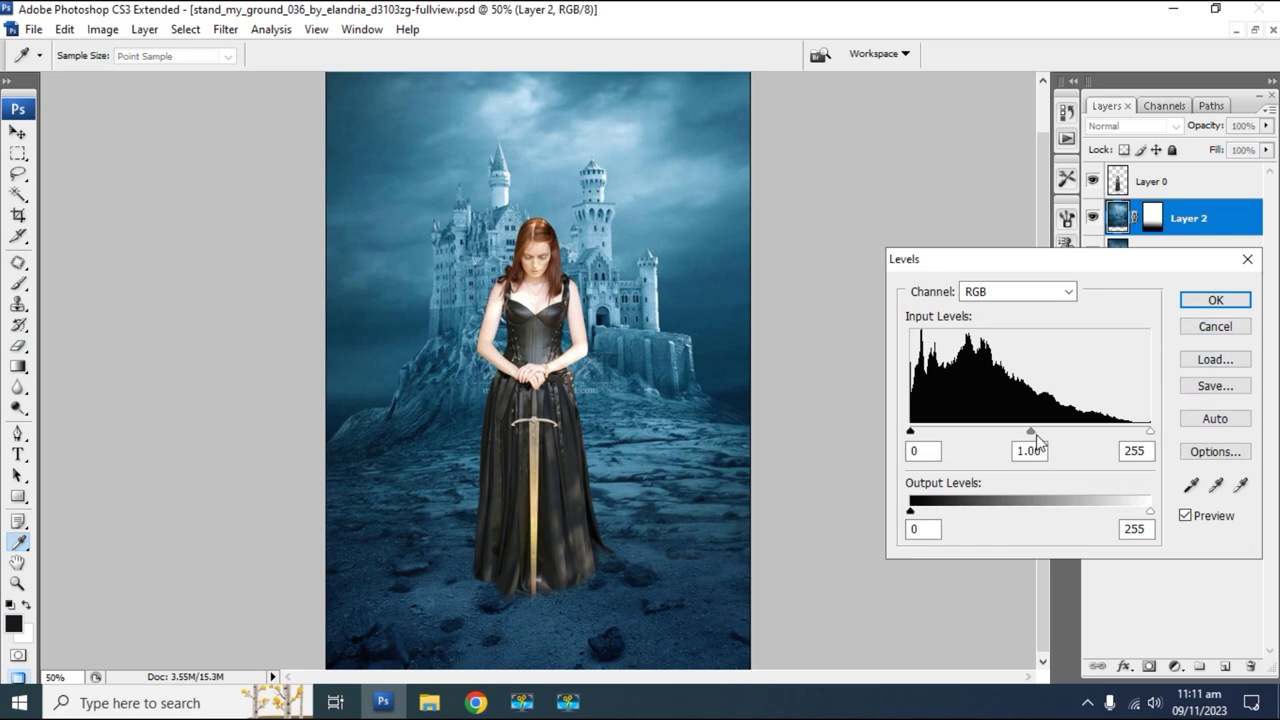
drag(1040, 433, 1045, 434)
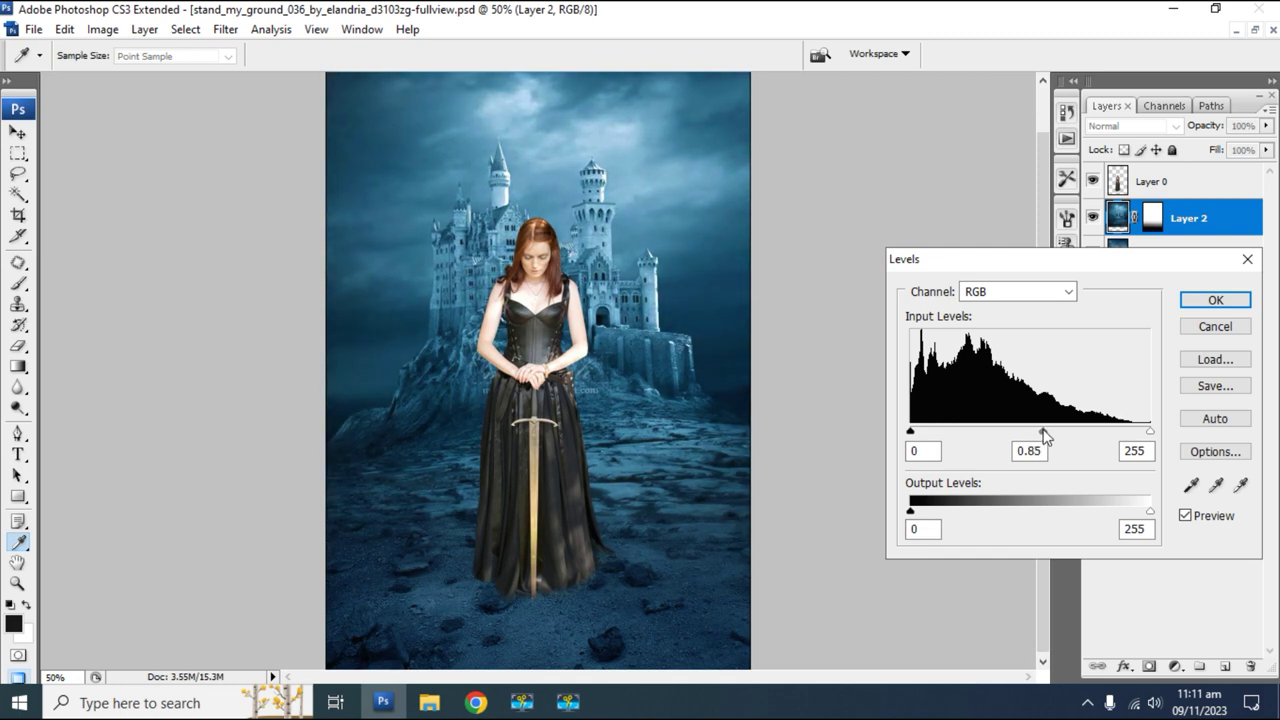
click(1200, 301)
key(e)
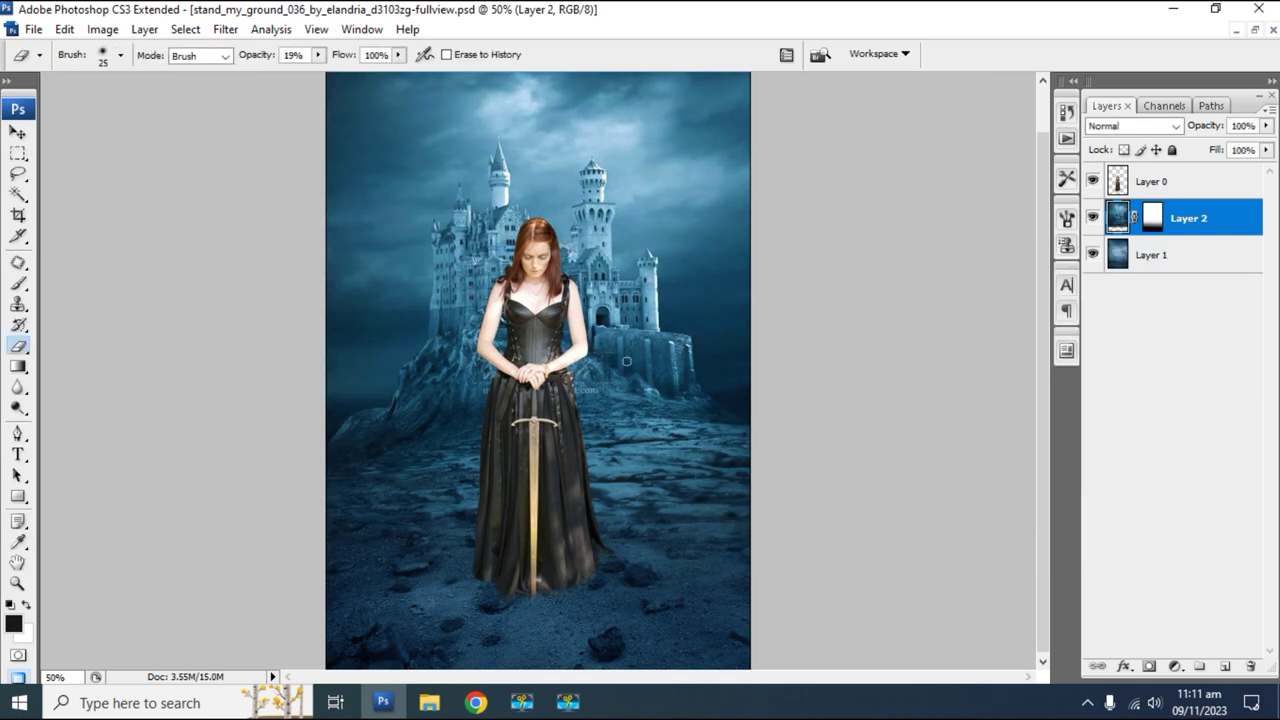
key(v)
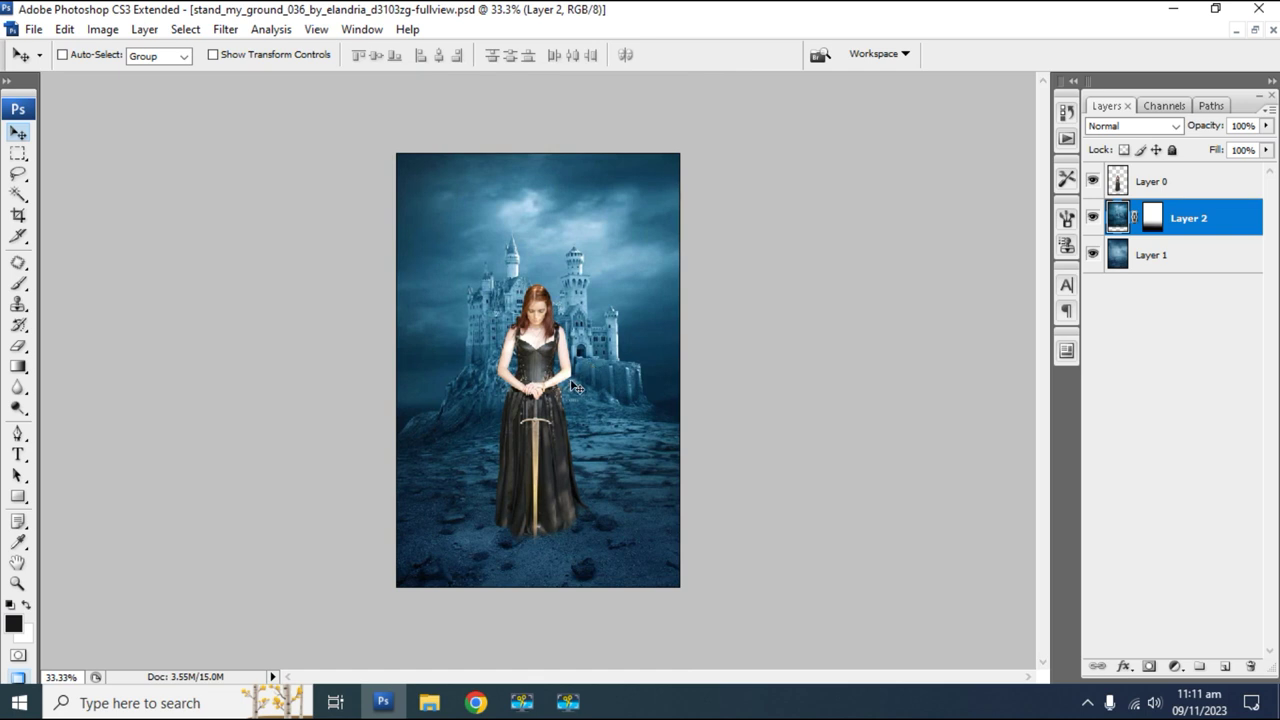
Nudge the castle background Layer 2 down slightly and make the woman's Layer 0 active.
drag(563, 356, 563, 380)
right_click(530, 488)
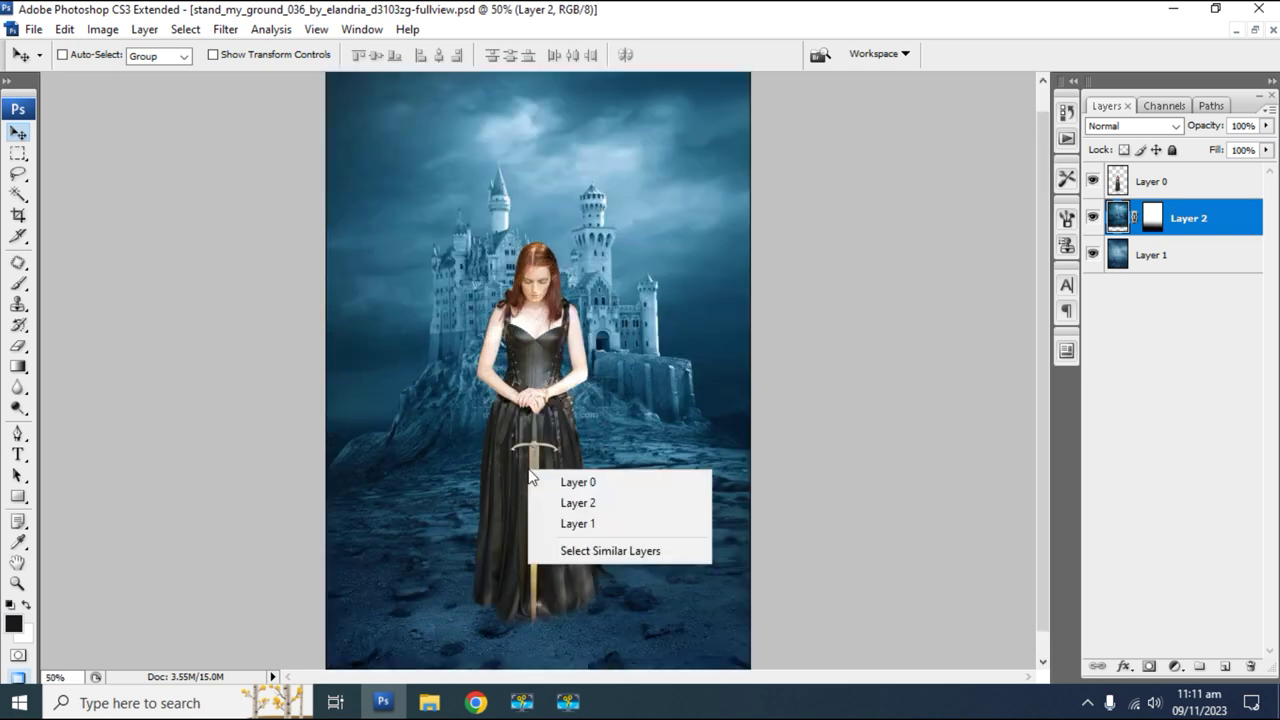
click(565, 485)
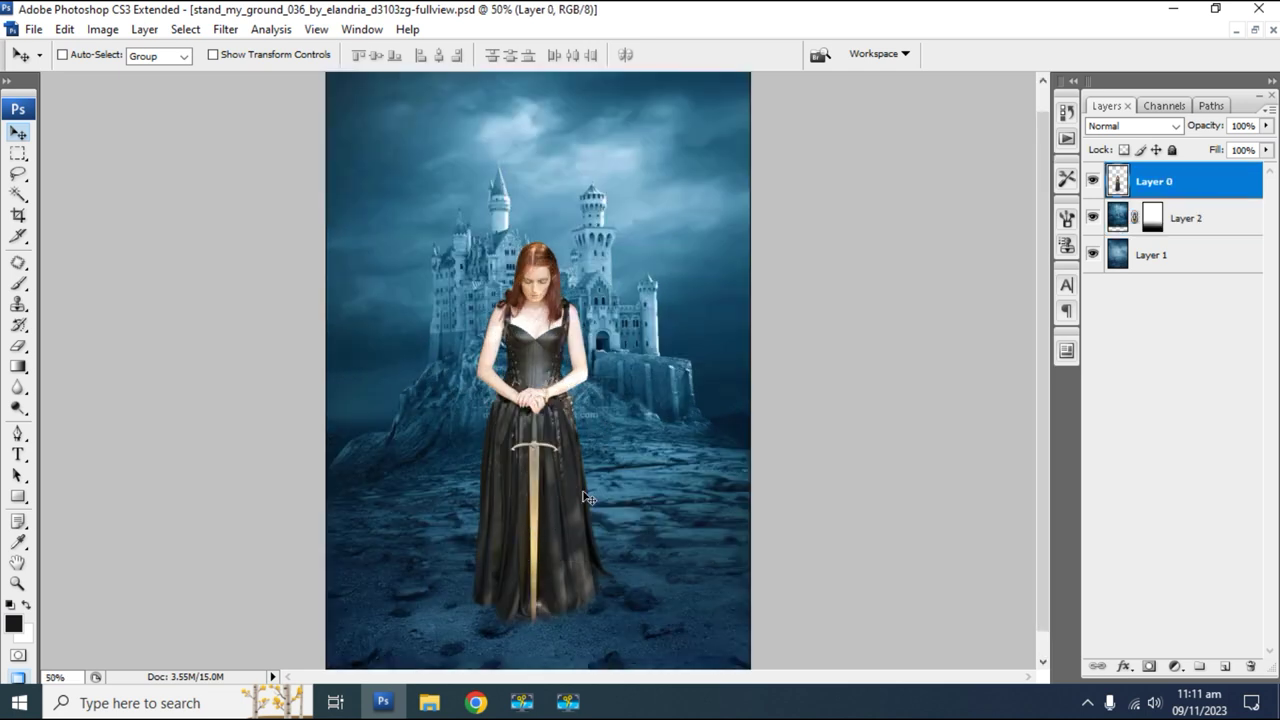
Add a new empty Layer 3 above the woman and zoom in on the sword blade.
key(b)
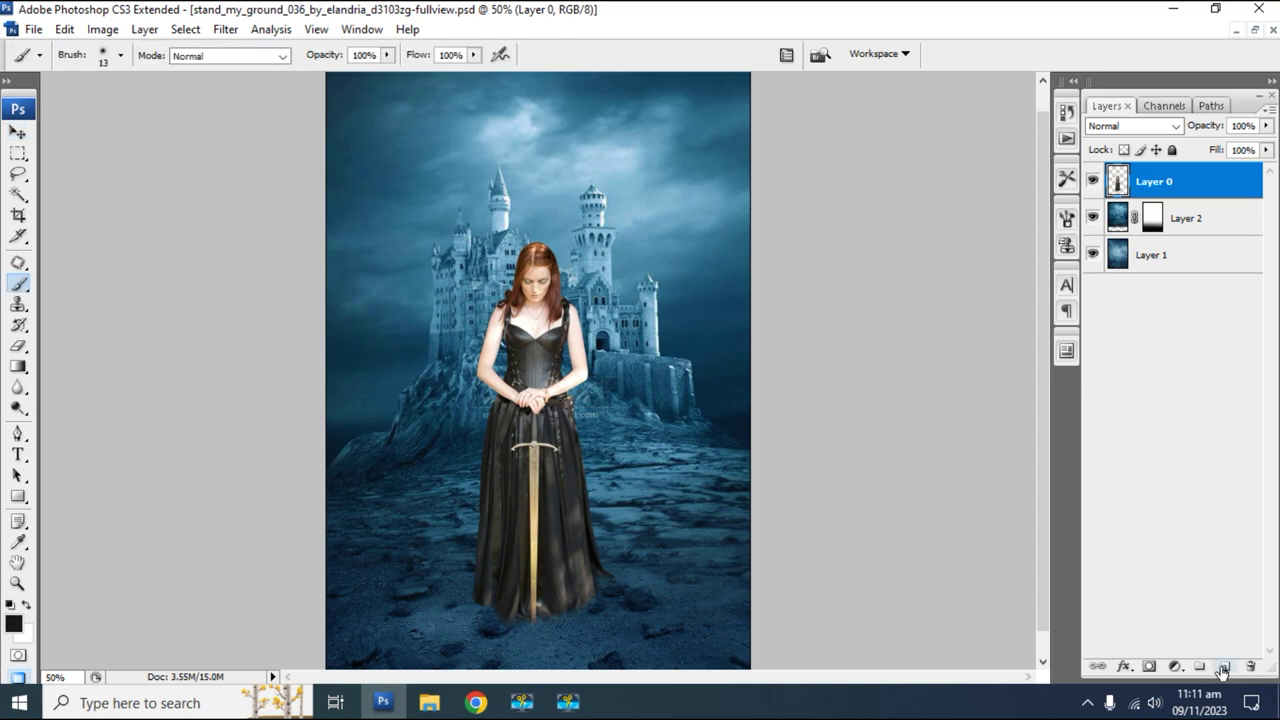
click(1224, 666)
key(ctrl+plus)
key(ctrl+plus)
drag(818, 521, 728, 271)
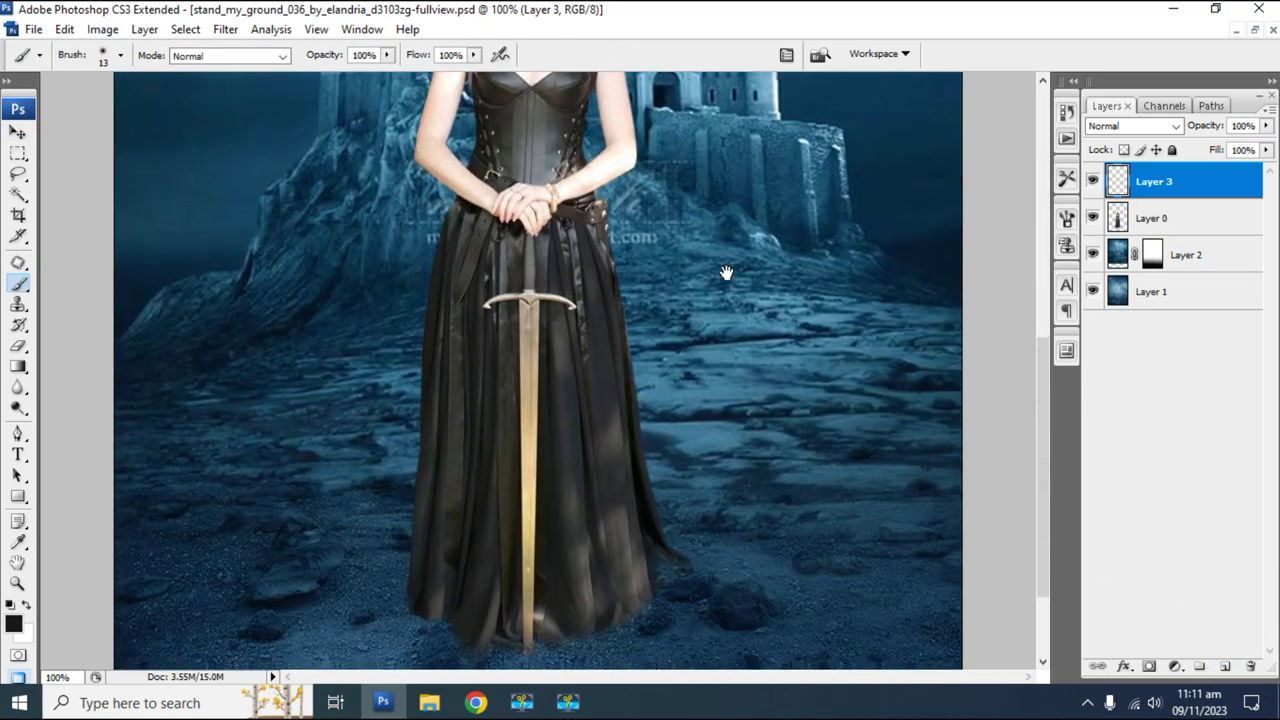
key(ctrl+plus)
drag(791, 311, 767, 27)
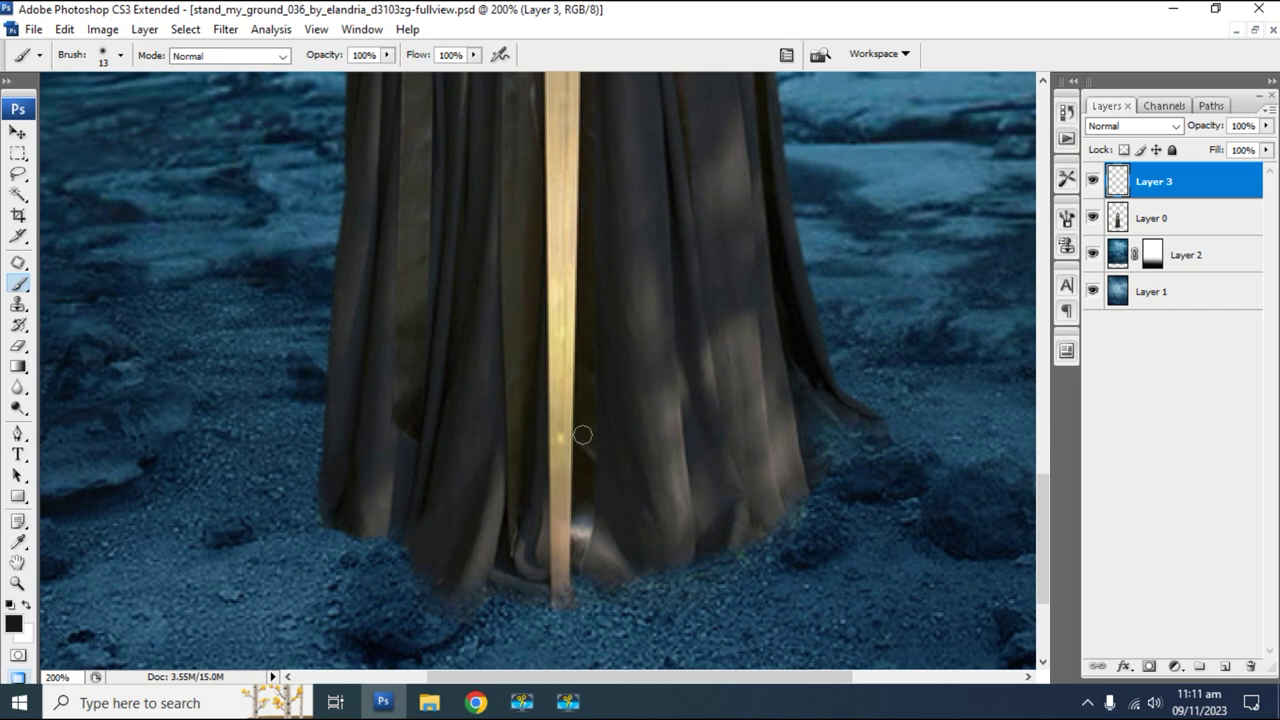
key(p)
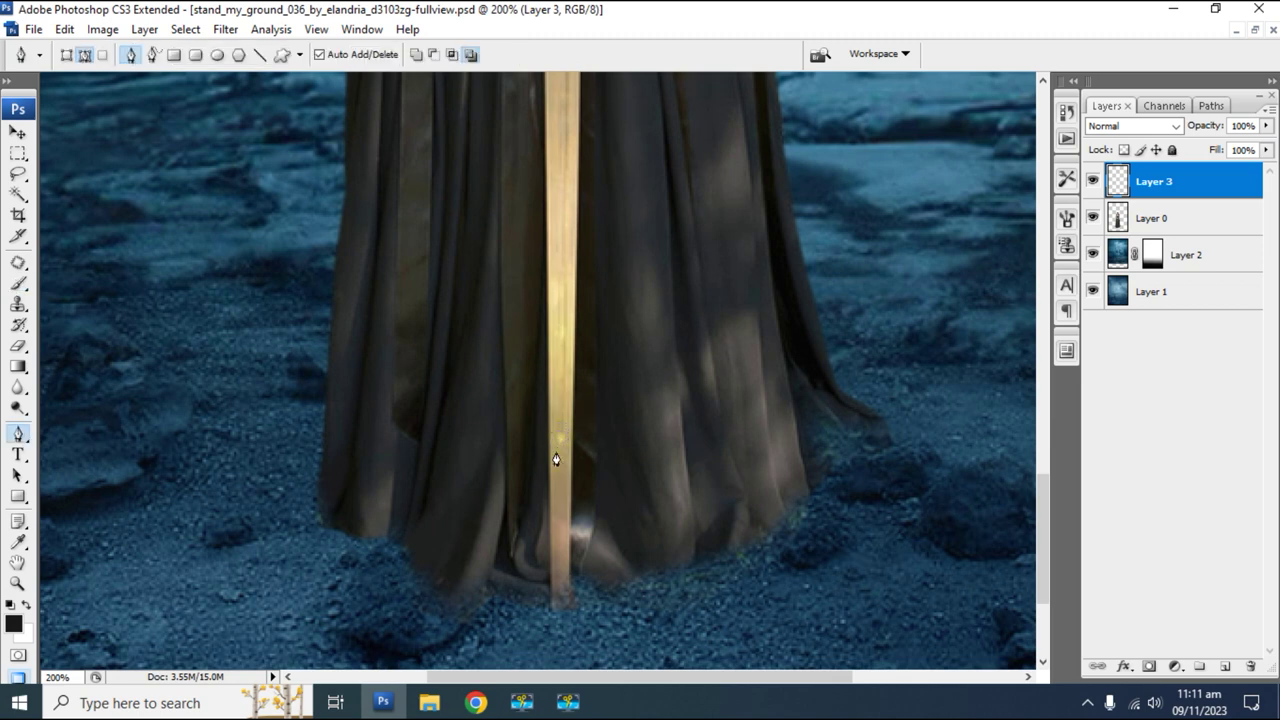
Zoom in on the sword's crossguard to begin the blade path with the Pen tool.
key(b)
scroll(600, 509, down, 1)
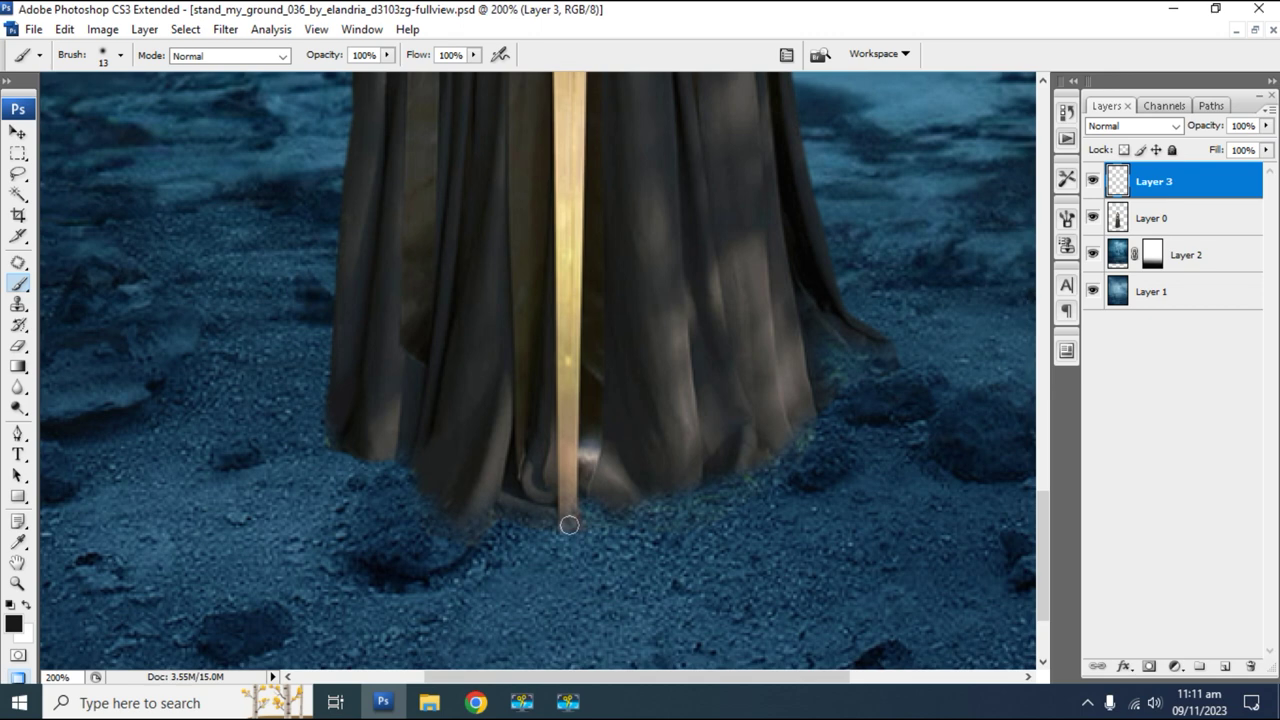
key(p)
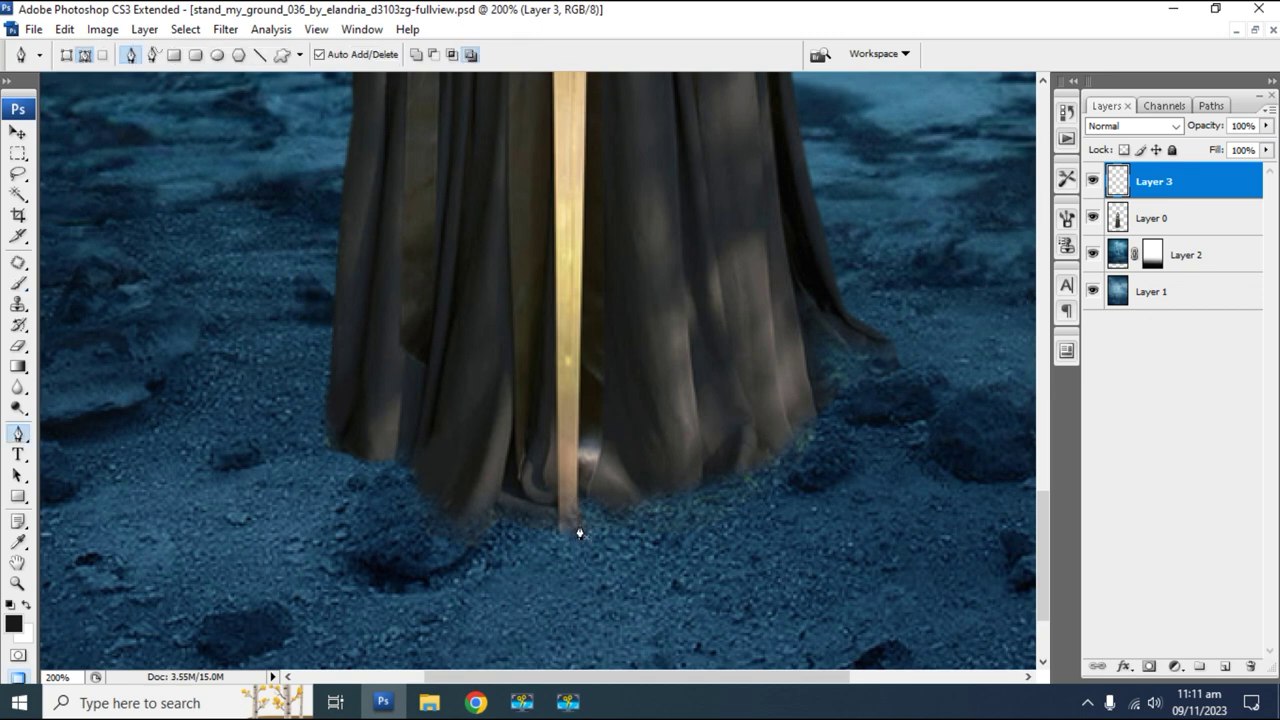
drag(569, 420, 559, 560)
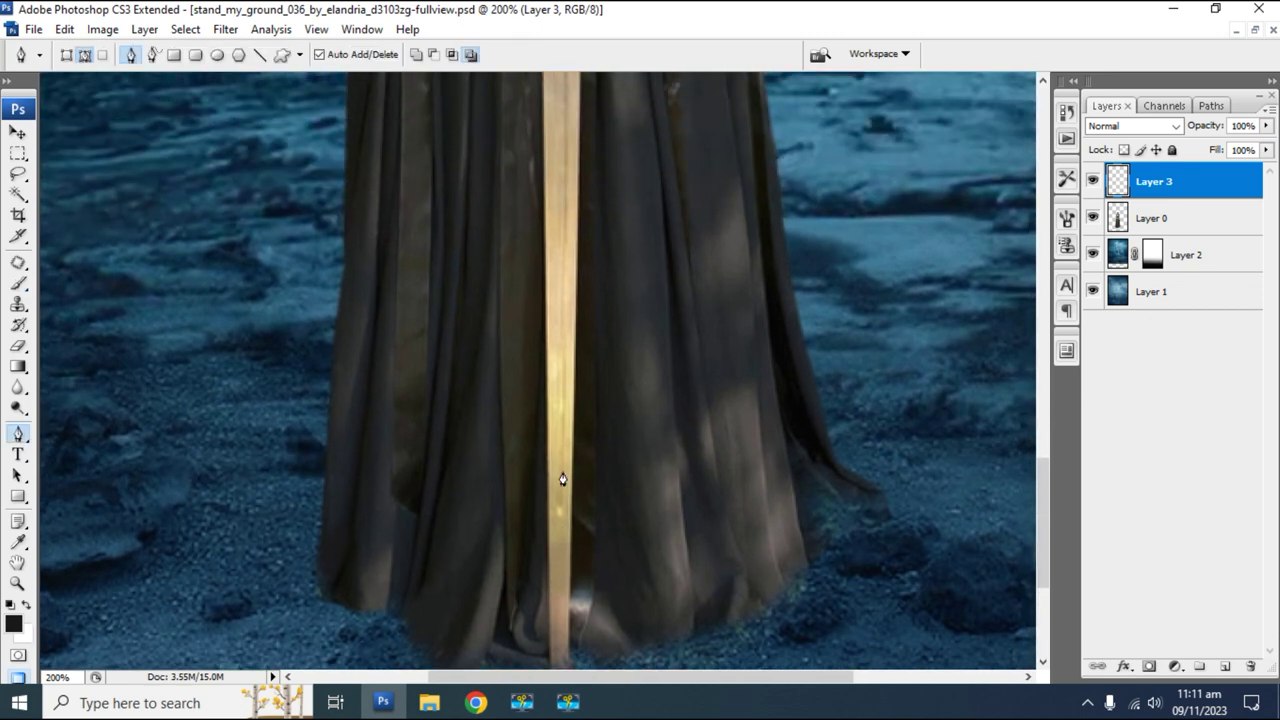
scroll(574, 357, up, 1)
scroll(600, 349, up, 3)
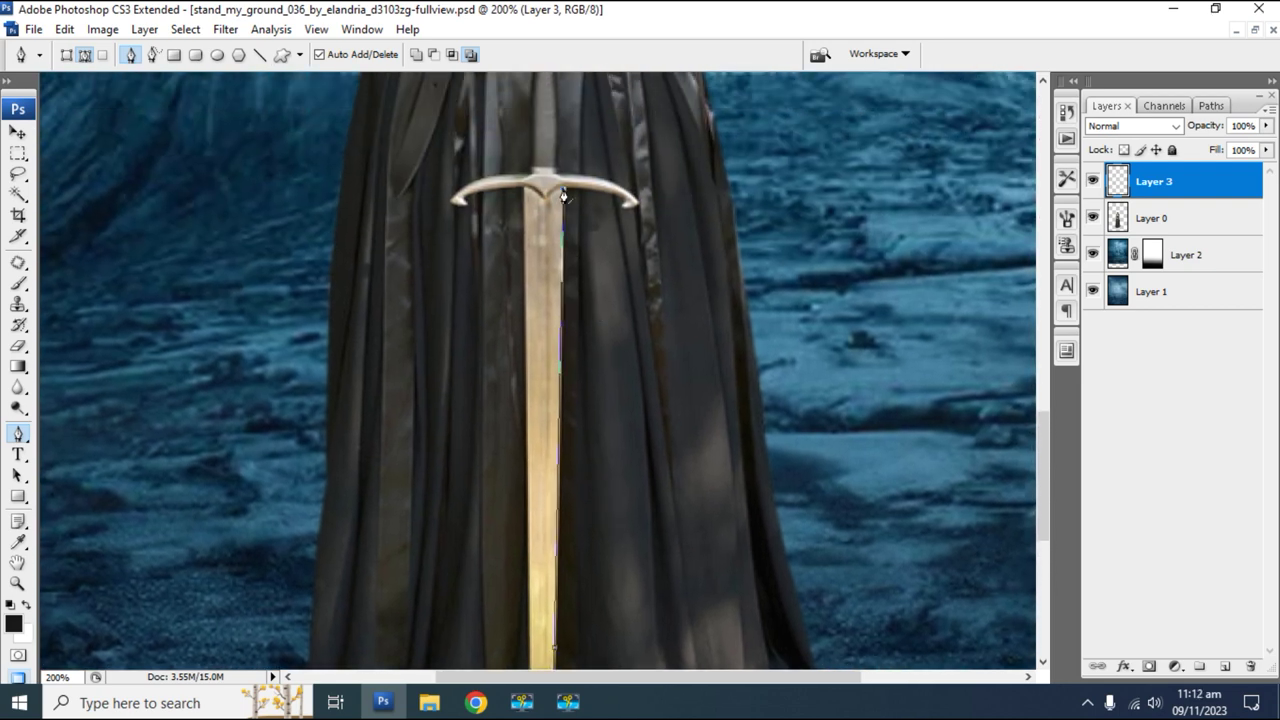
key(ctrl+plus)
key(ctrl+plus)
key(ctrl+plus)
drag(566, 191, 561, 484)
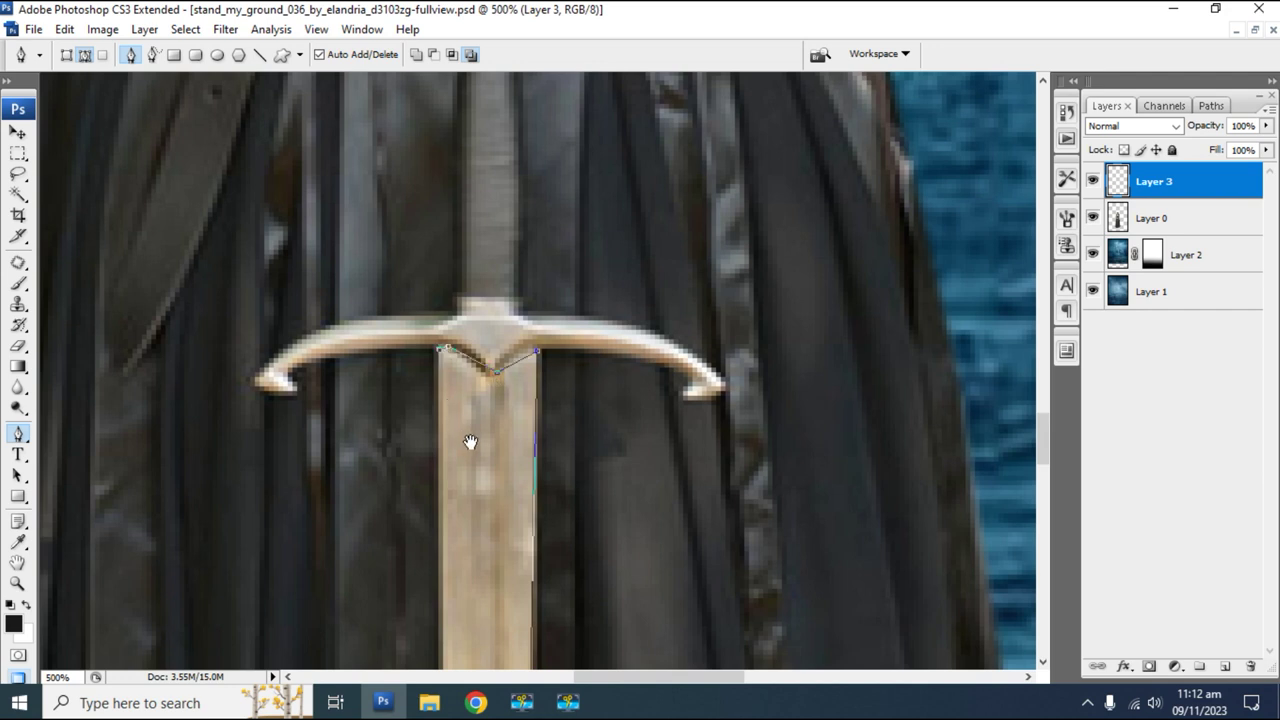
Trace the blade down to its tip, close the path, and load it as a selection.
drag(471, 443, 500, 336)
key(ctrl+minus)
mouse_move(527, 478)
mouse_down()
mouse_move(551, 277)
mouse_move(571, 251)
mouse_up()
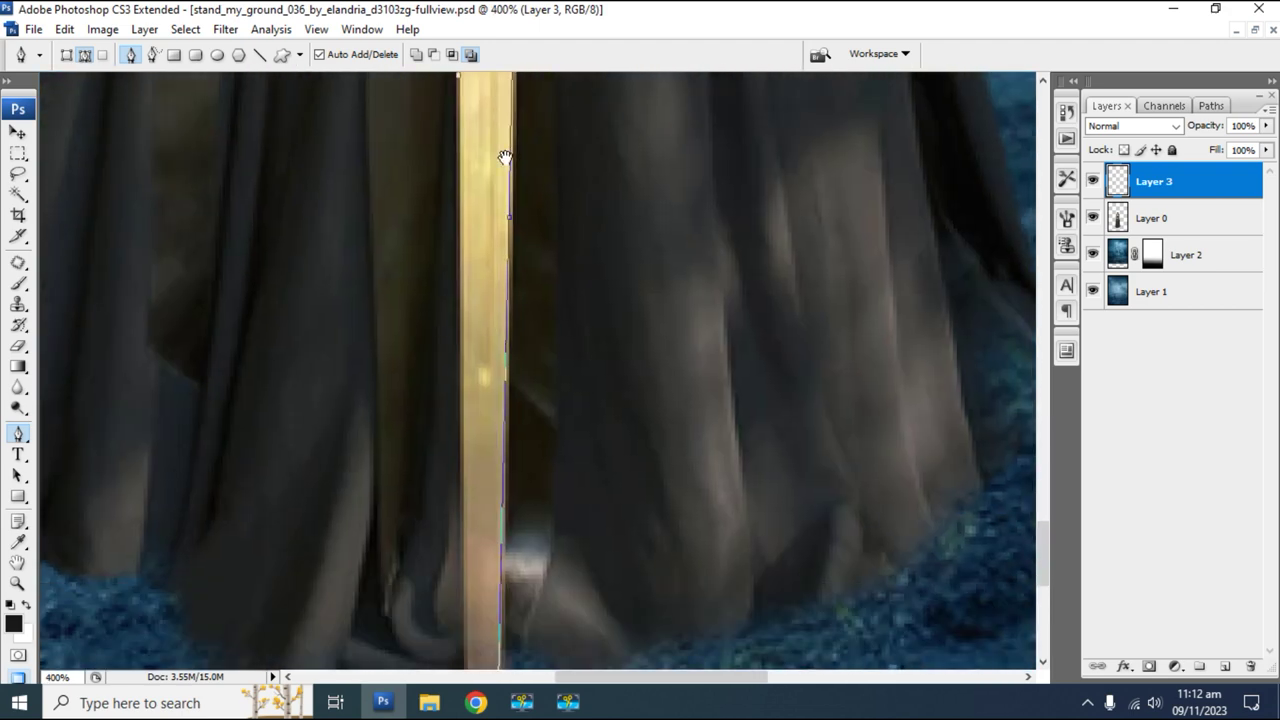
drag(517, 560, 489, 270)
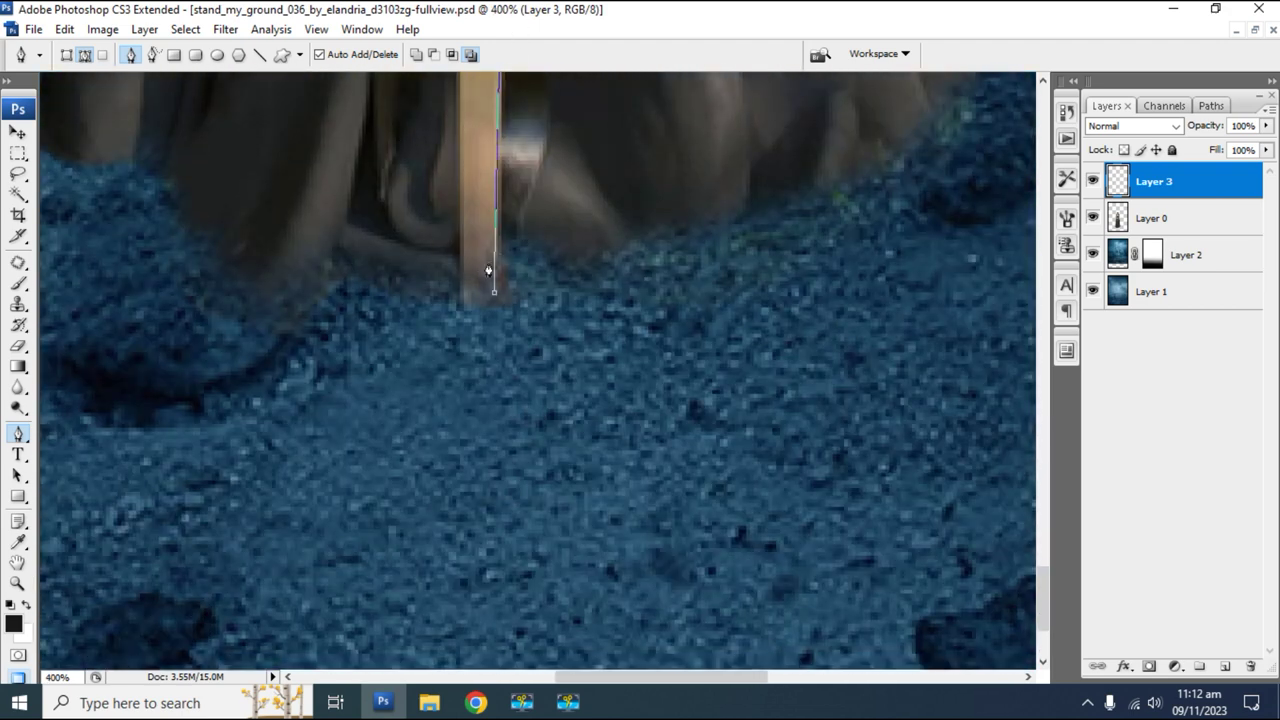
click(469, 287)
key(ctrl+minus)
key(ctrl+minus)
key(ctrl+minus)
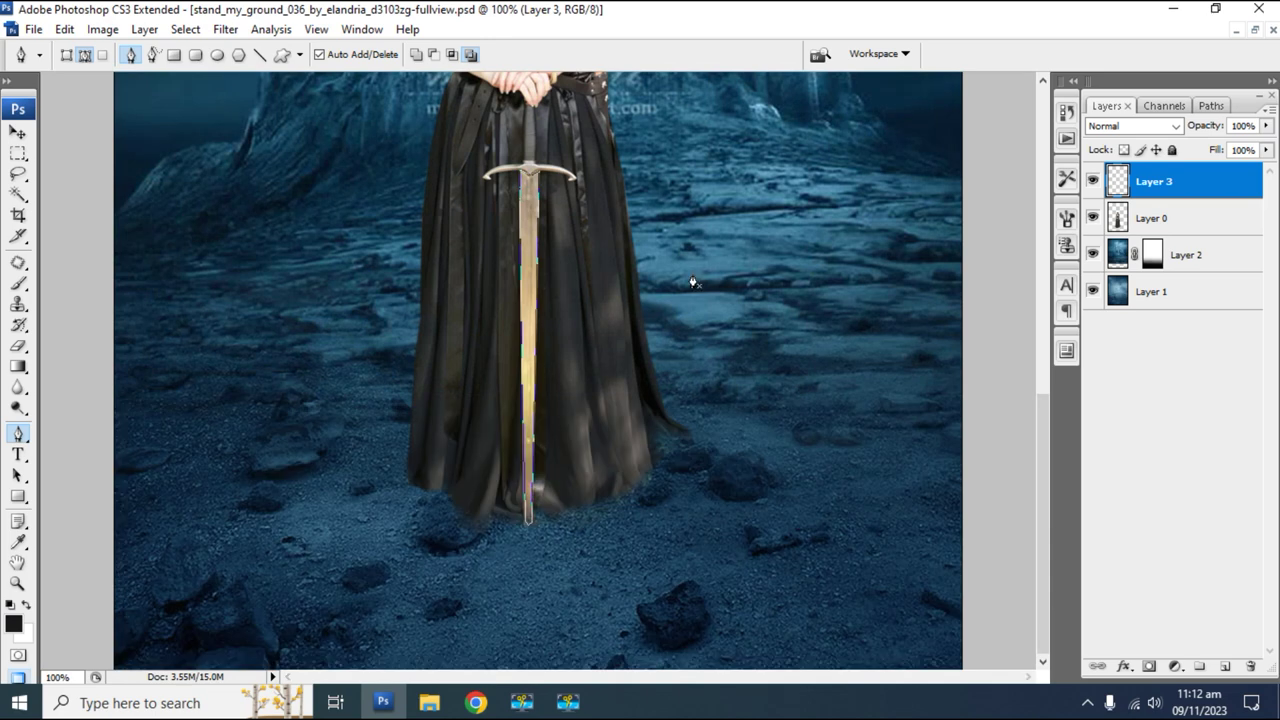
drag(694, 240, 685, 304)
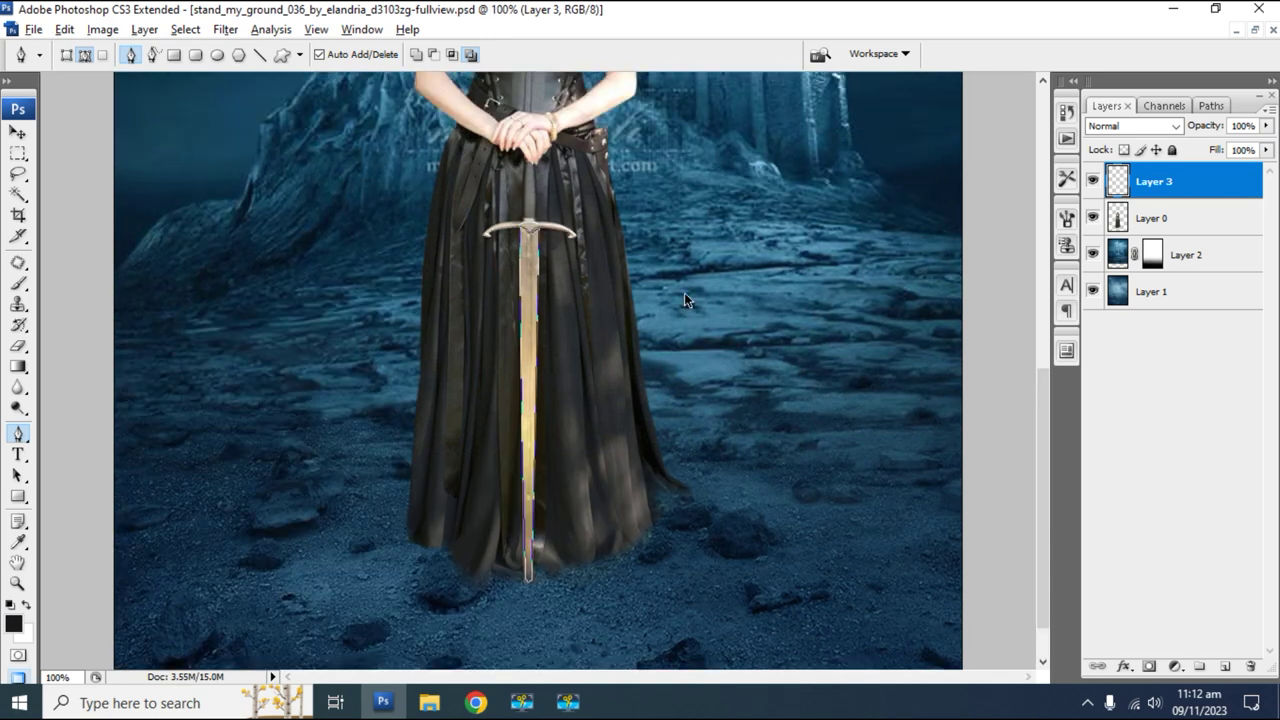
key(ctrl+Return)
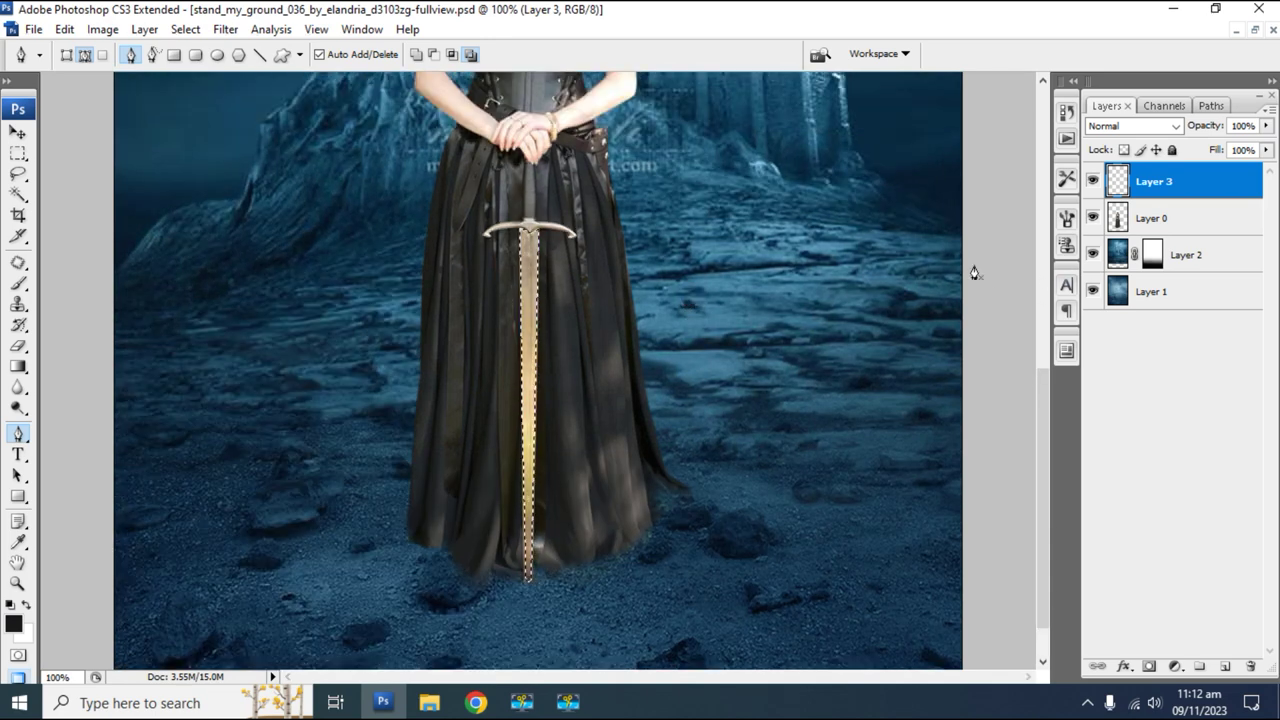
Feather the sword selection by 1 px and copy it onto a new Layer 4.
click(1192, 218)
key(ctrl+alt+d)
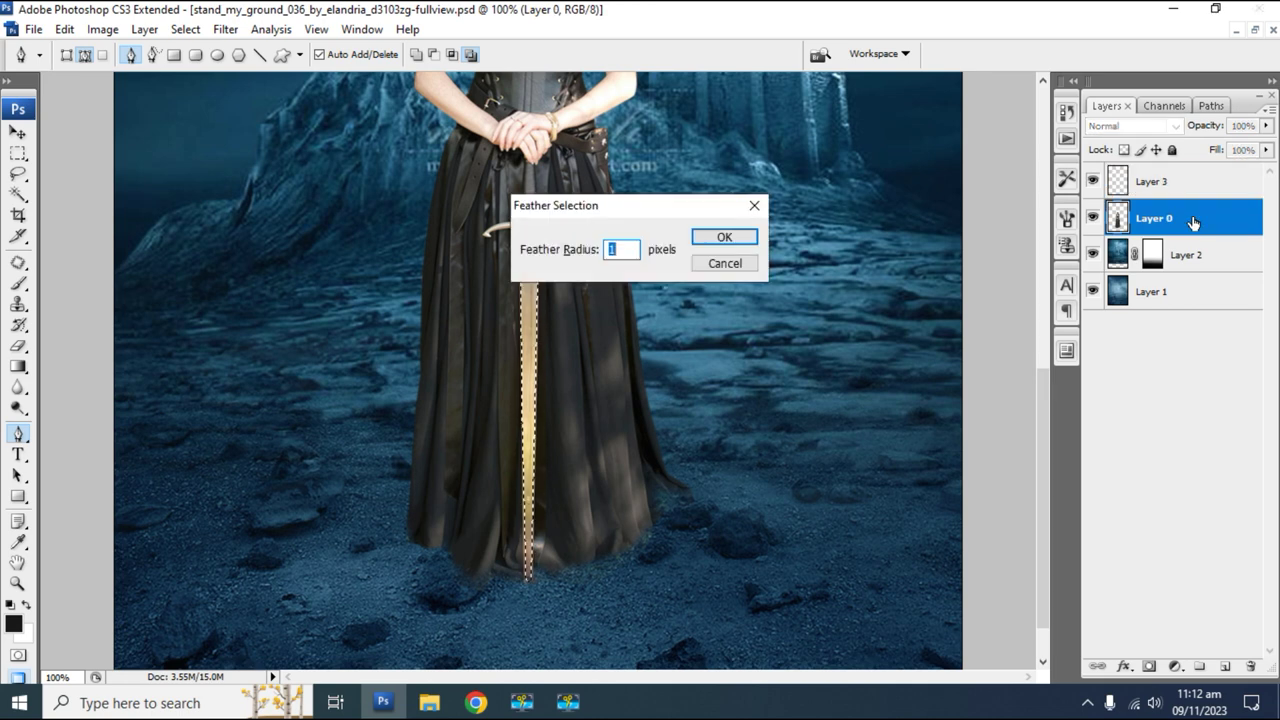
key(Return)
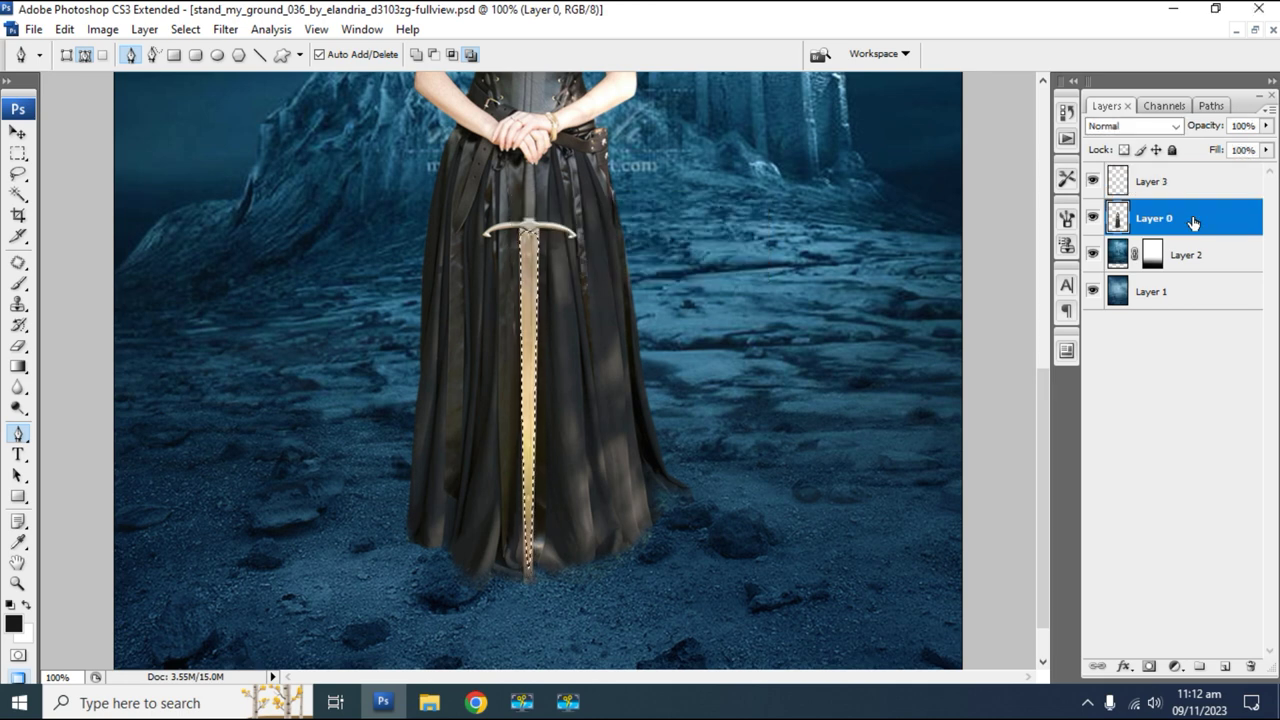
key(ctrl+j)
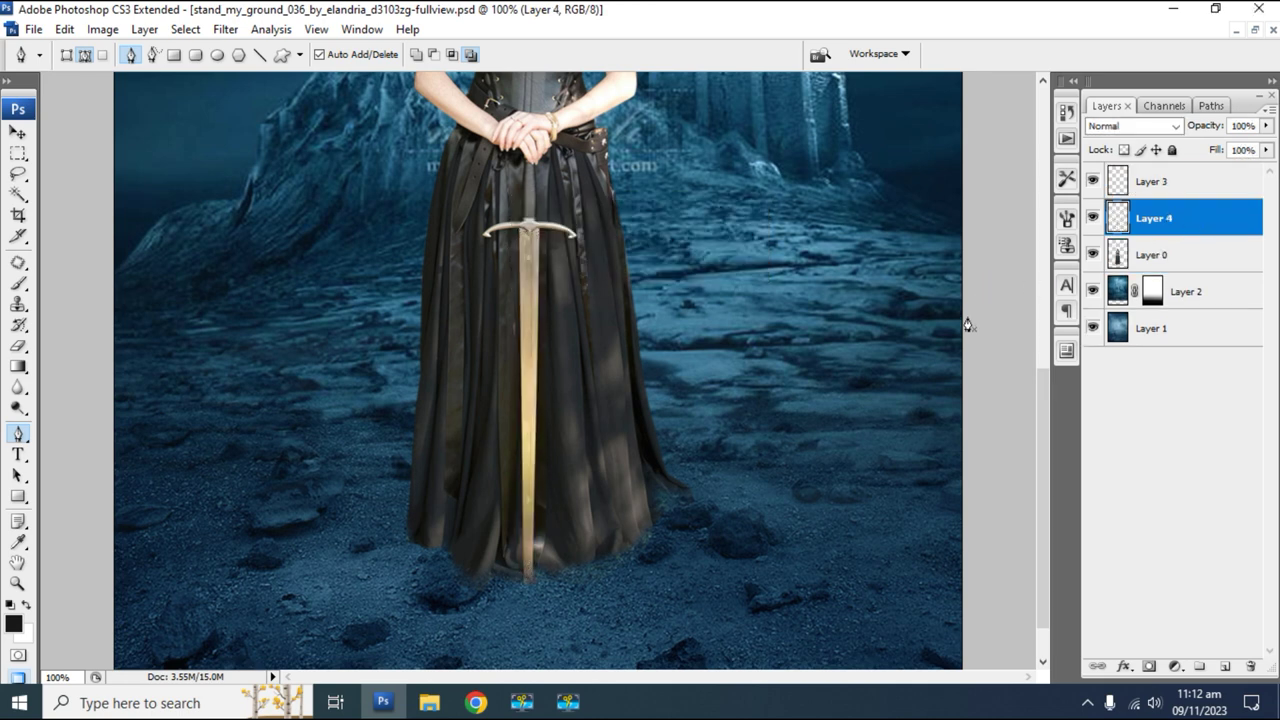
key(v)
Delete the empty Layer 3.
click(1184, 197)
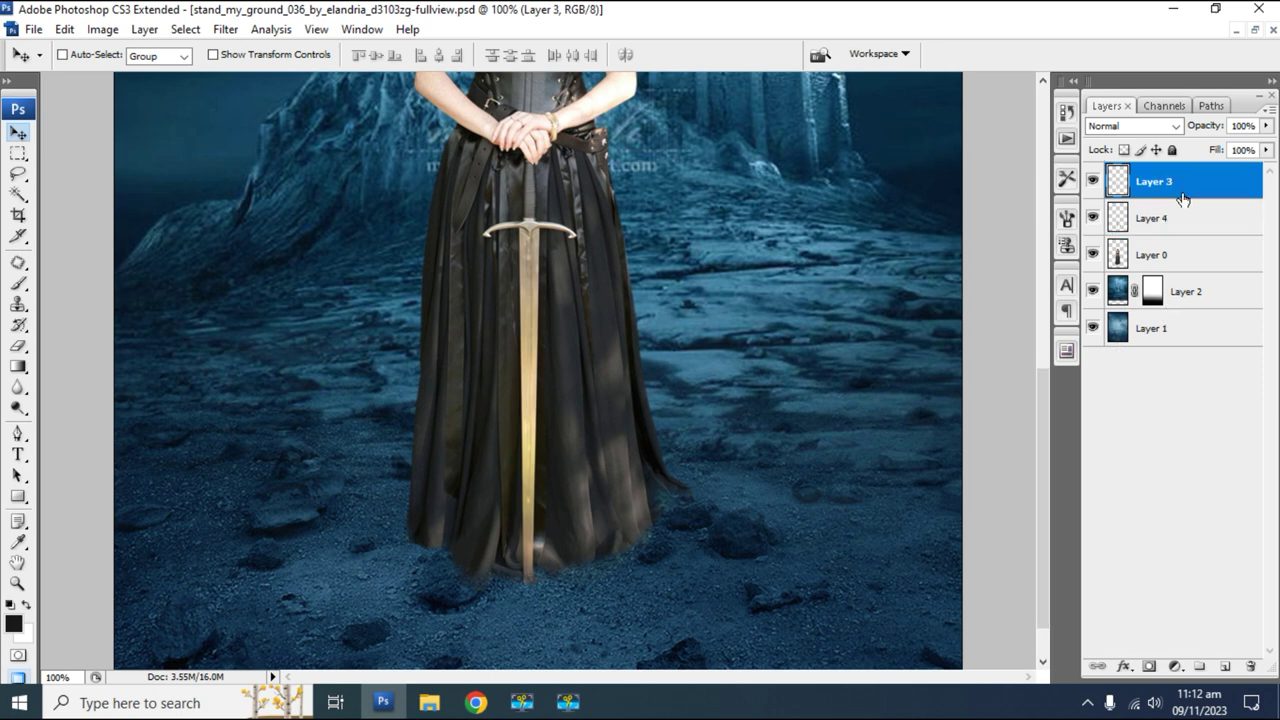
key(Delete)
click(1093, 181)
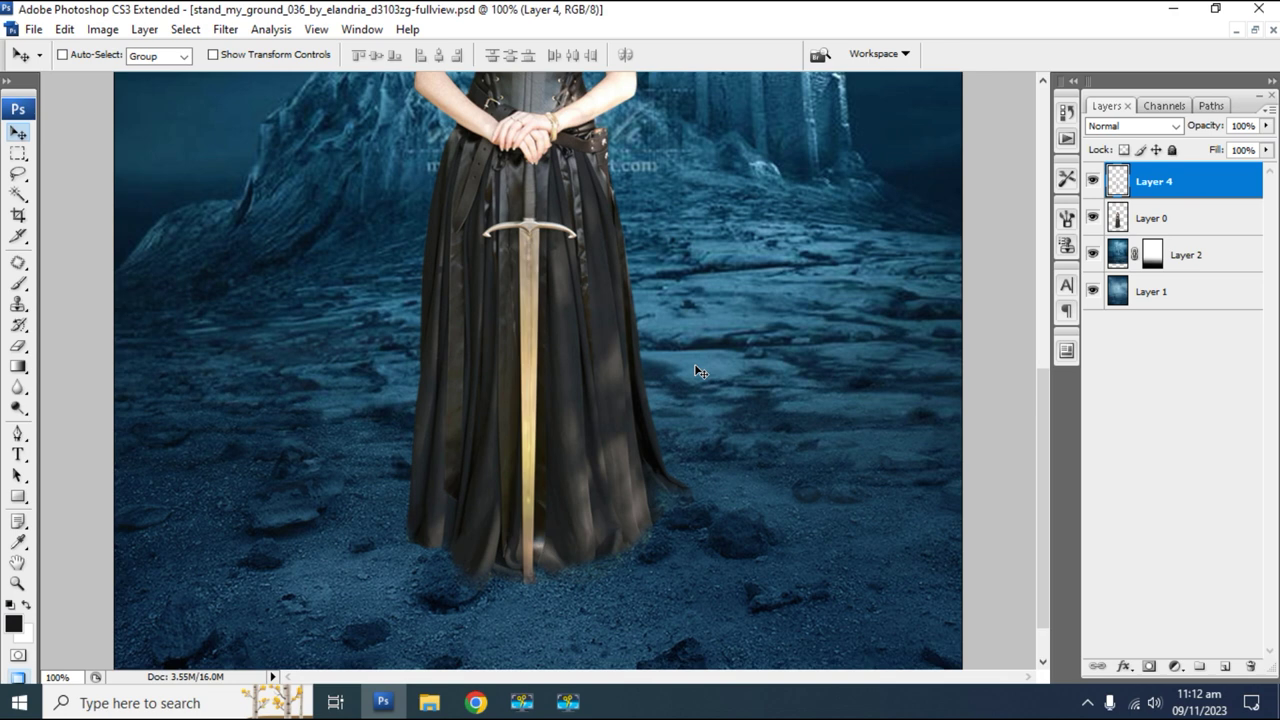
key(ctrl+u)
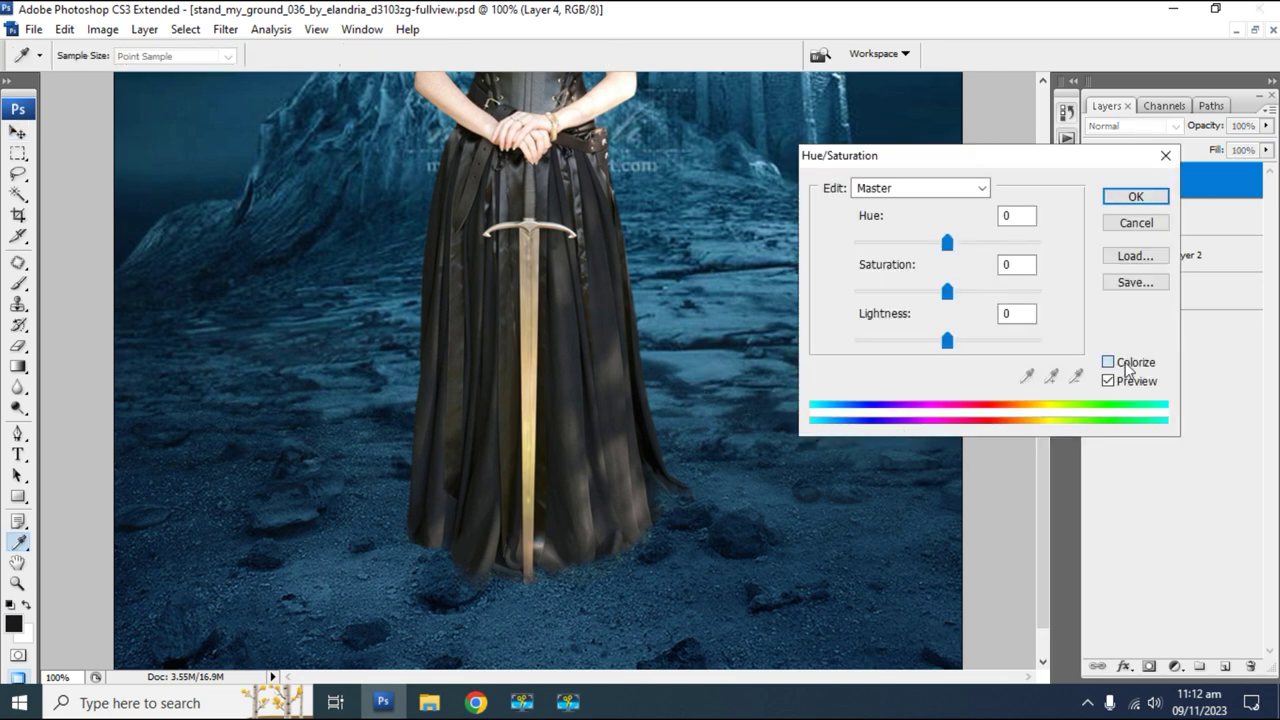
Colorize the sword on Layer 4 at Hue 202, Saturation 15 for a steel blue-grey.
click(1108, 362)
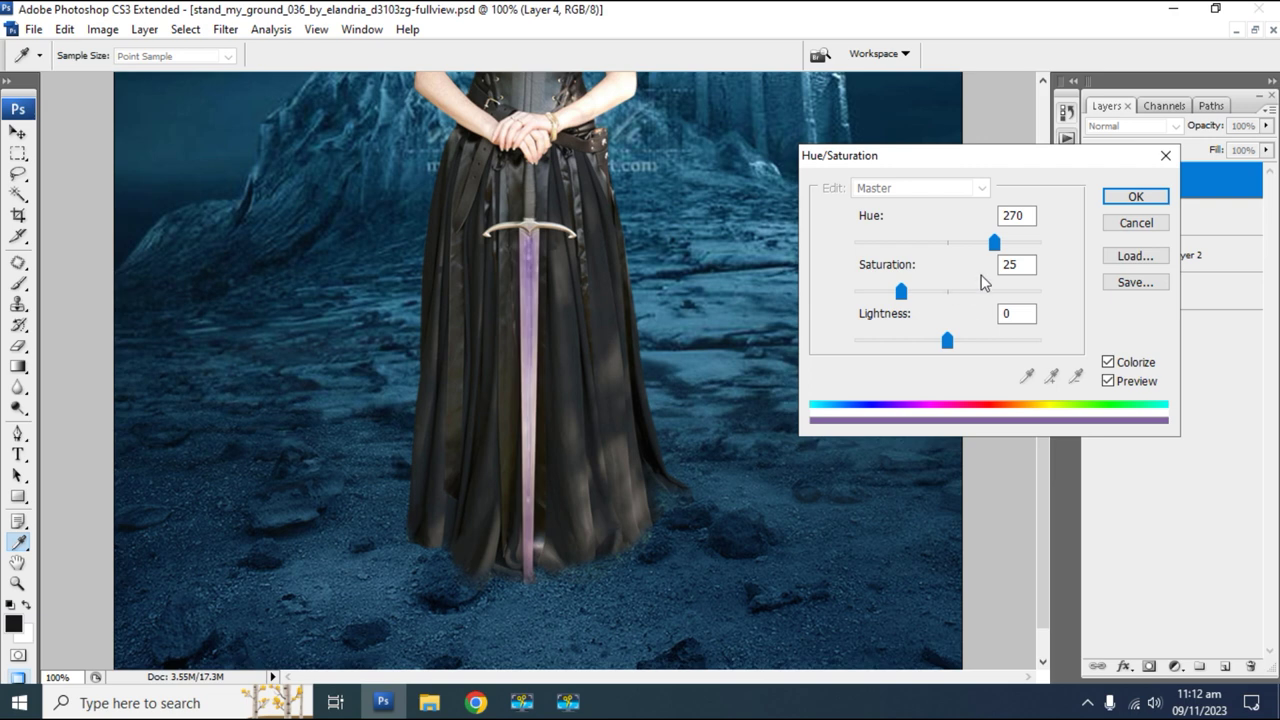
drag(994, 243, 949, 243)
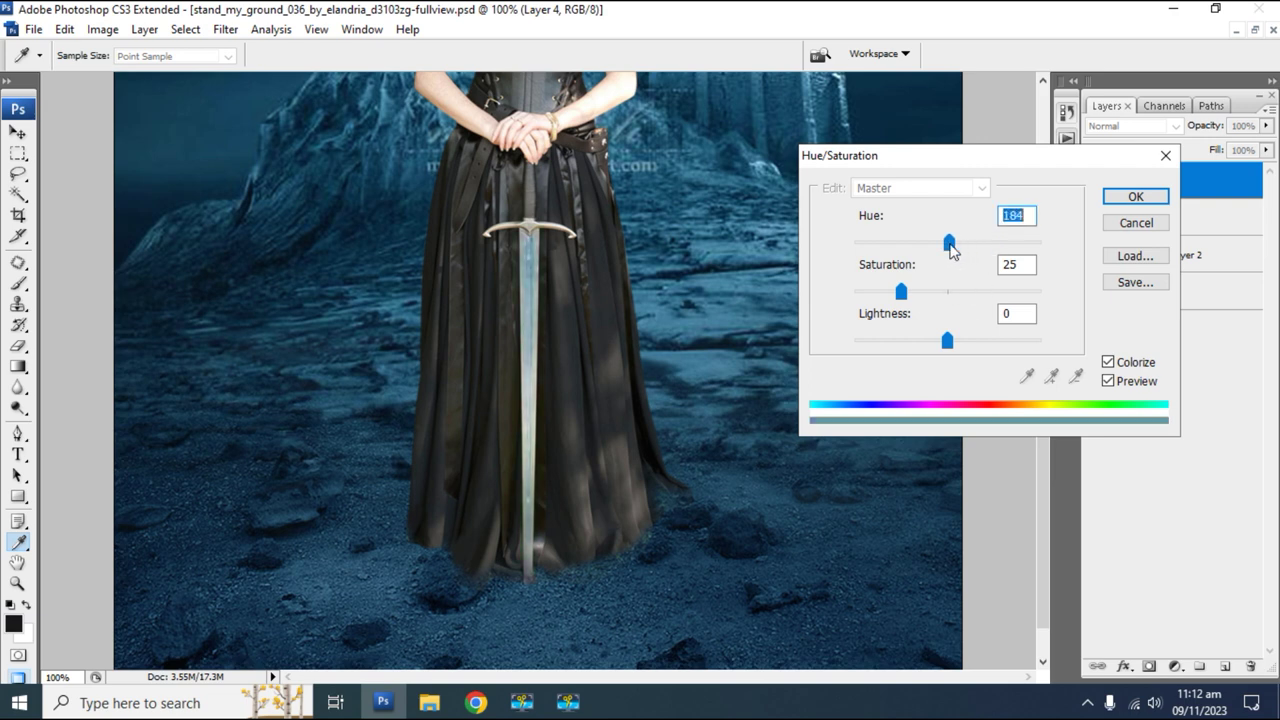
drag(901, 291, 881, 291)
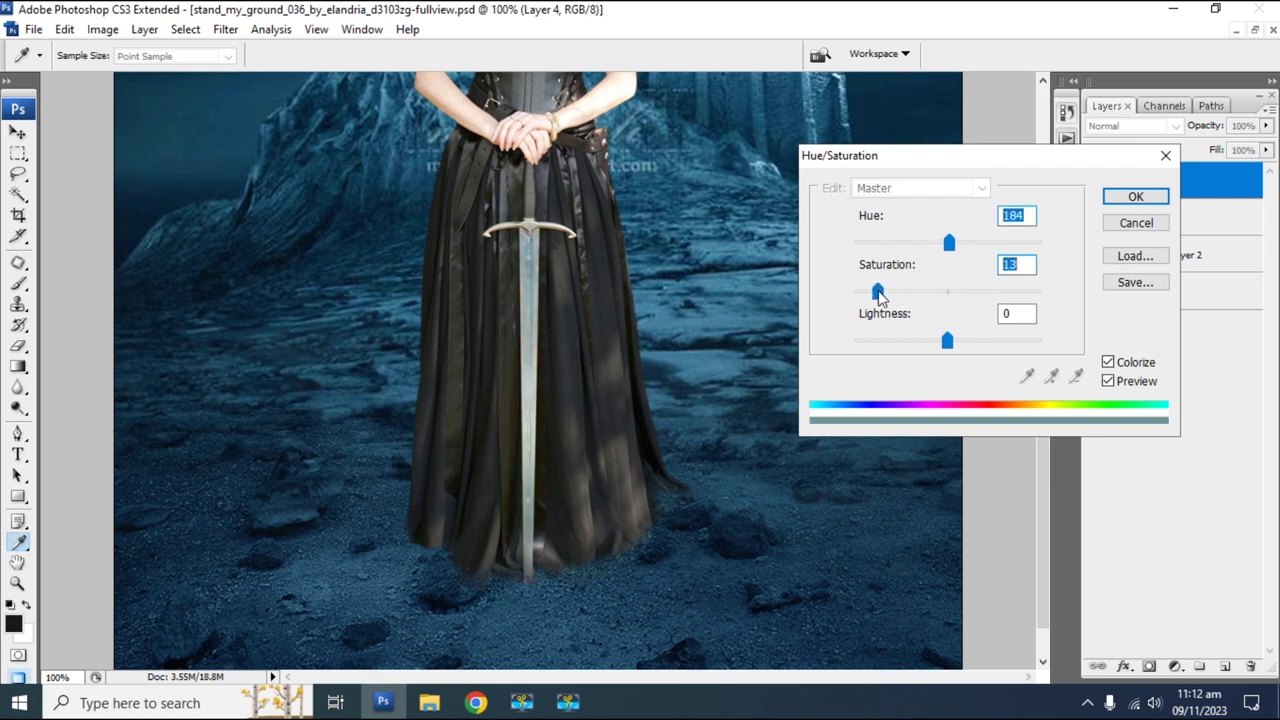
drag(954, 242, 957, 243)
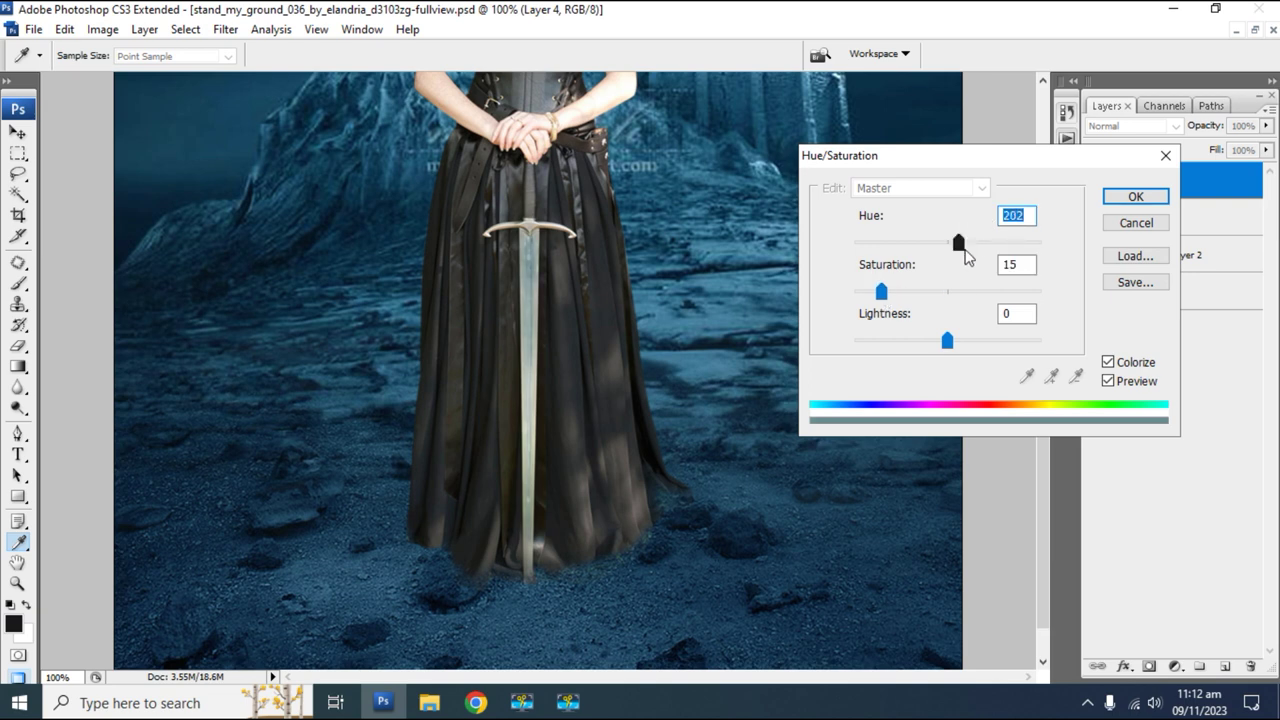
click(1120, 198)
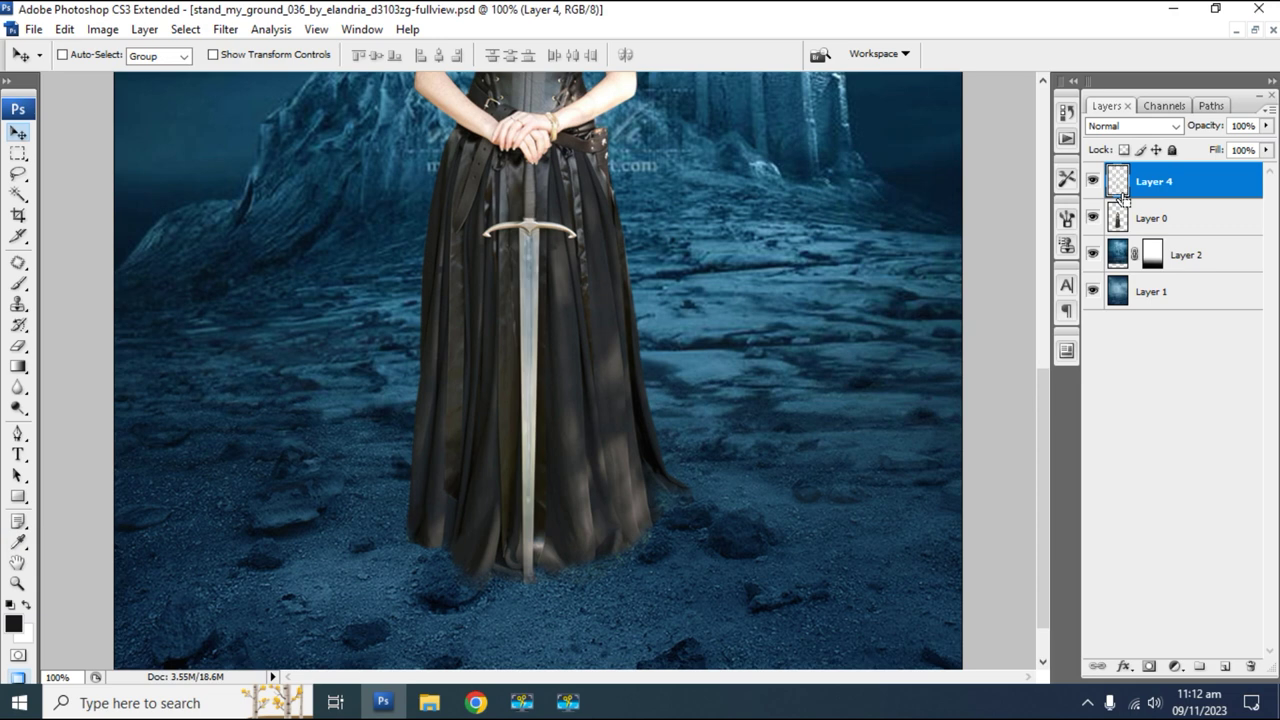
Blur the sword layer with a 45.8-pixel Gaussian Blur so the blade glows softly.
key(ctrl+minus)
key(ctrl+minus)
key(ctrl+minus)
key(ctrl+plus)
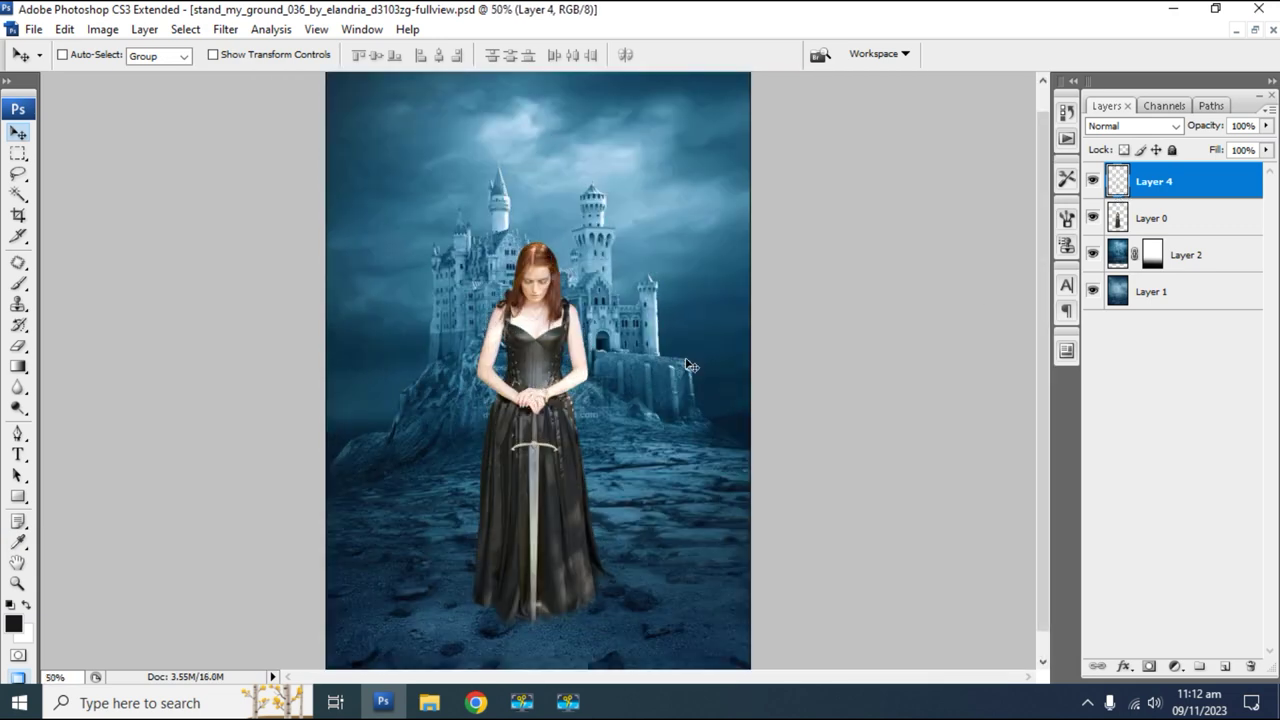
click(225, 29)
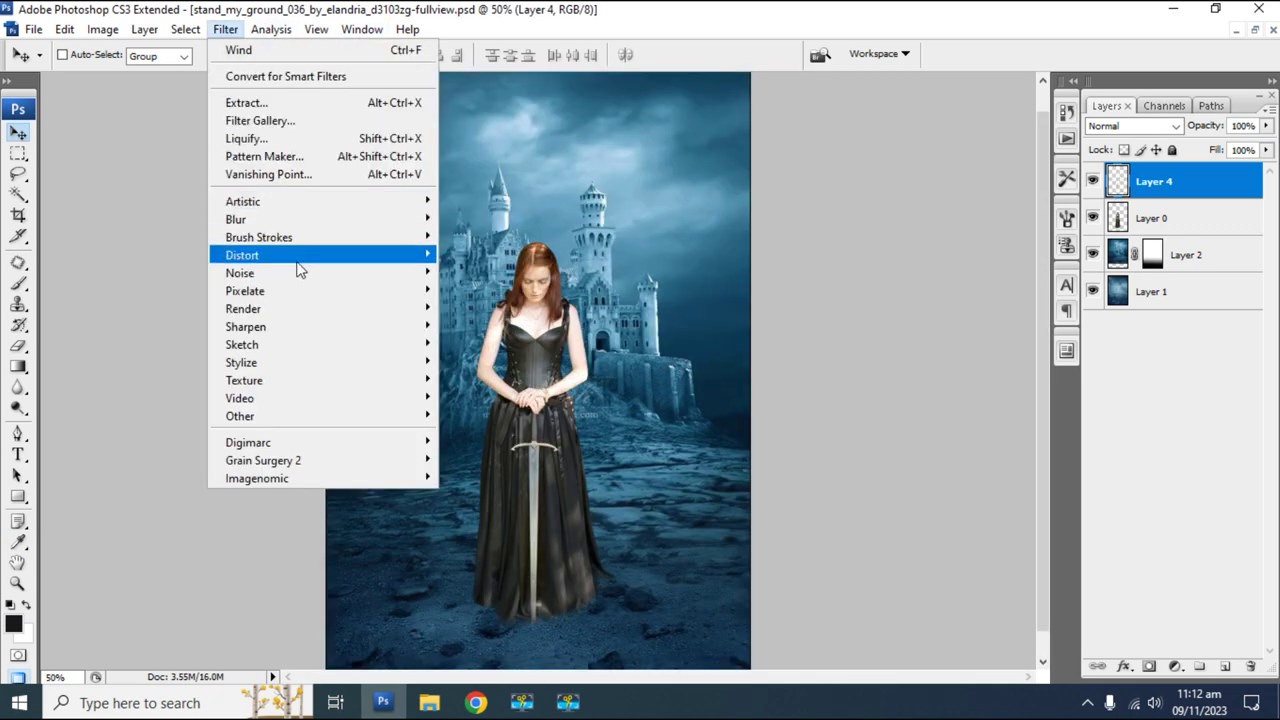
mouse_move(236, 219)
click(490, 290)
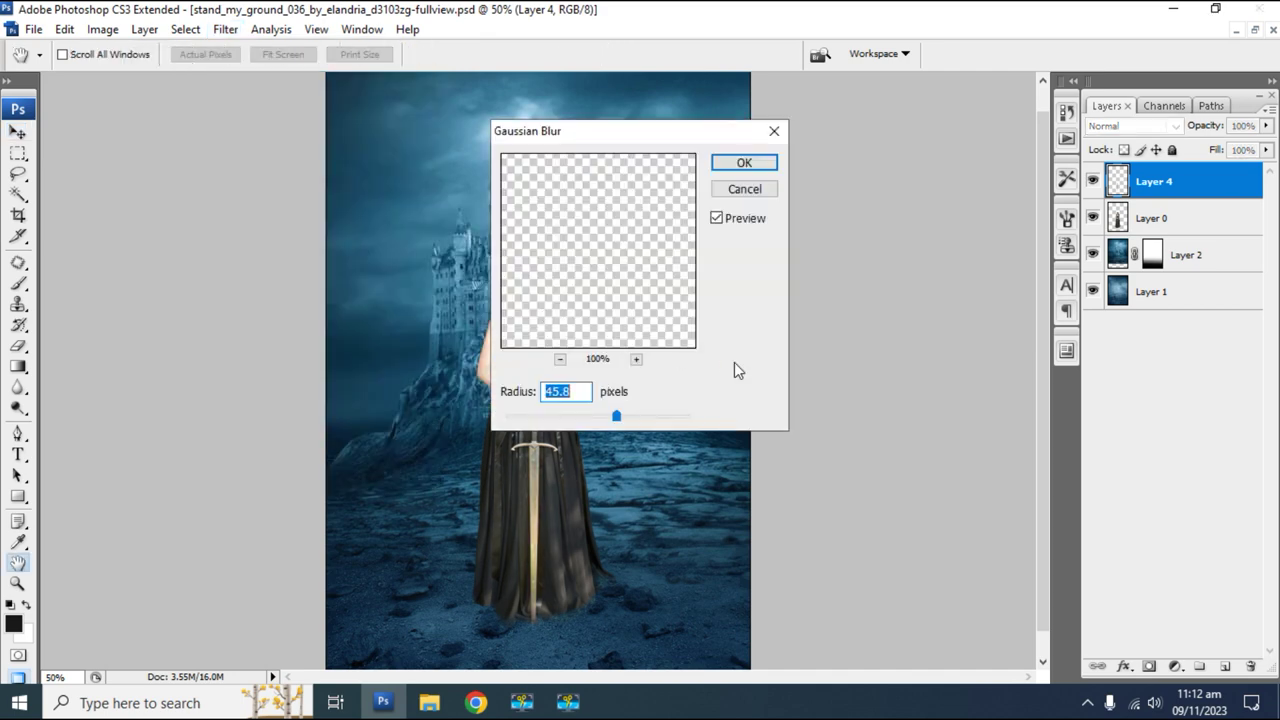
drag(617, 420, 602, 416)
click(760, 163)
key(v)
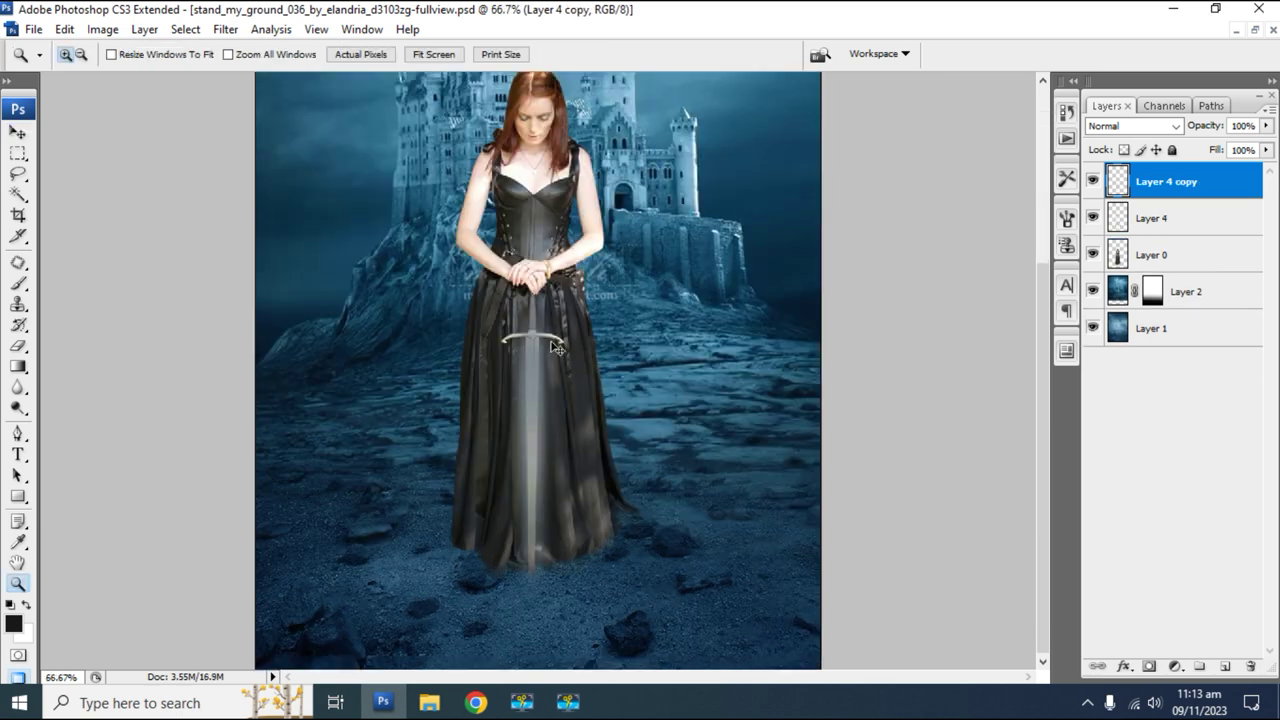
key(ctrl+u)
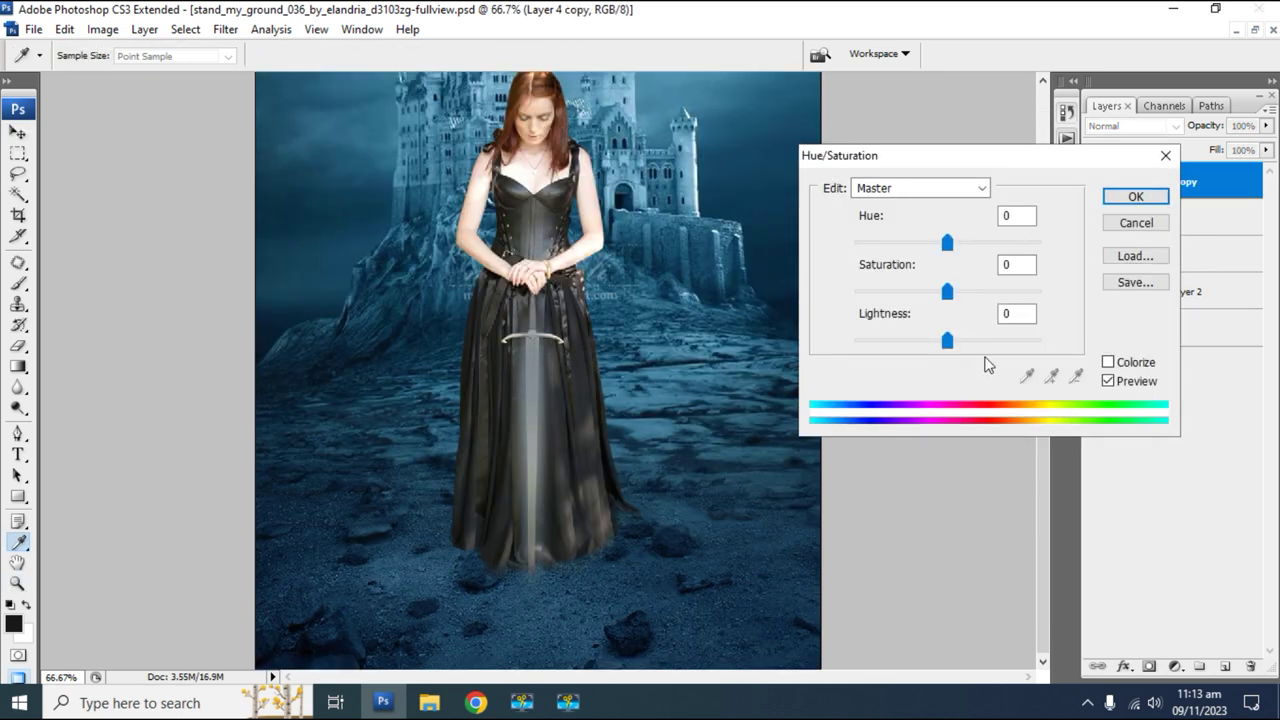
Colorize the blurred glow copy bright cyan at Hue 191, Saturation 100.
click(1107, 361)
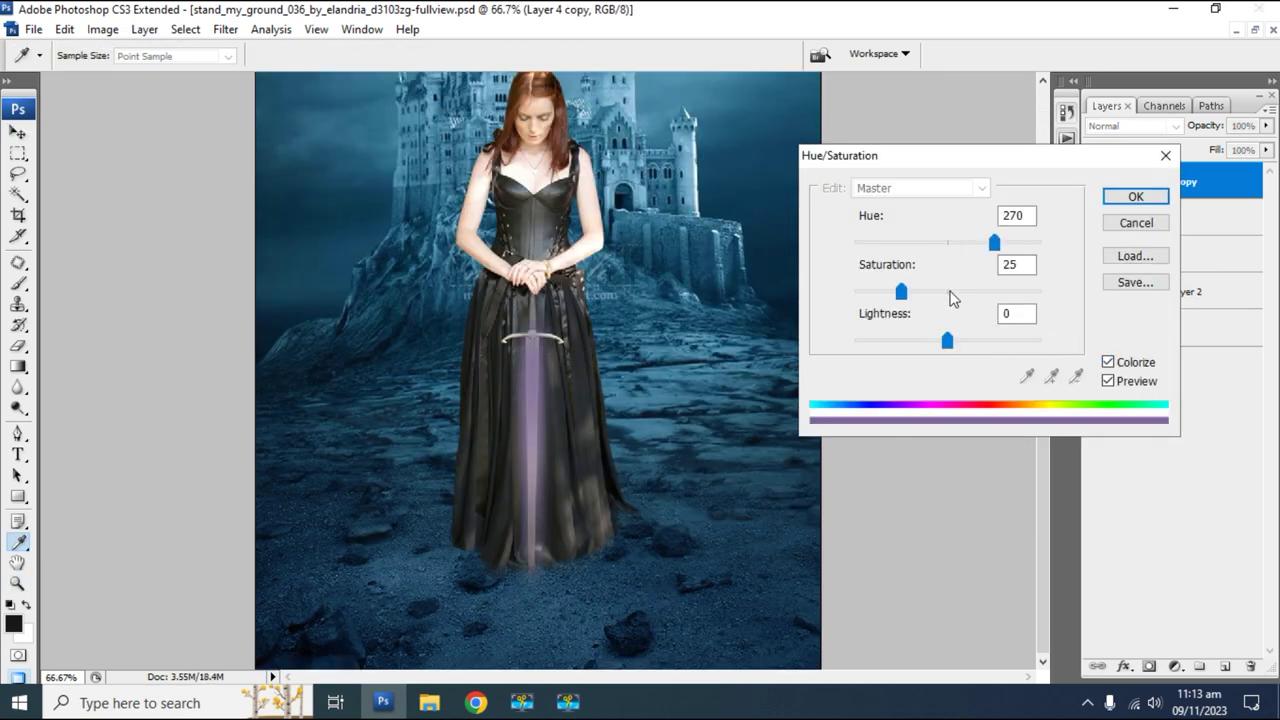
drag(970, 291, 1066, 294)
drag(973, 243, 892, 244)
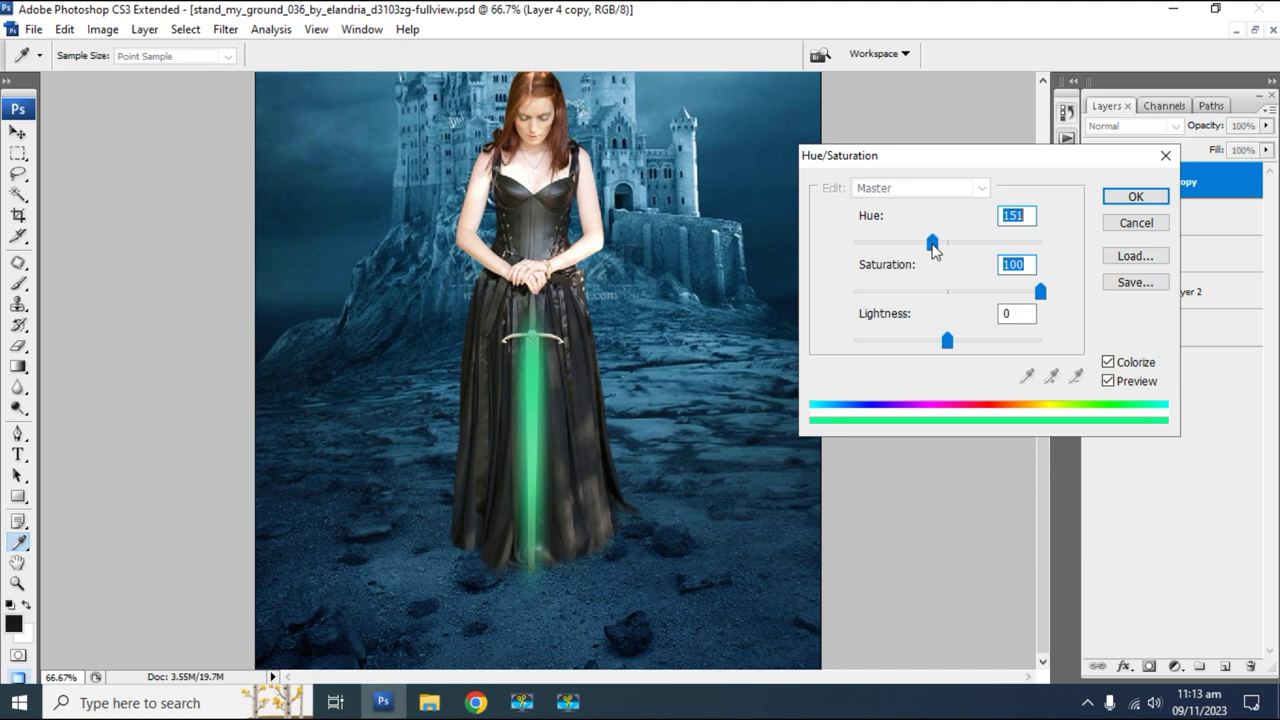
mouse_move(892, 243)
mouse_down()
mouse_move(905, 243)
mouse_move(880, 243)
mouse_up()
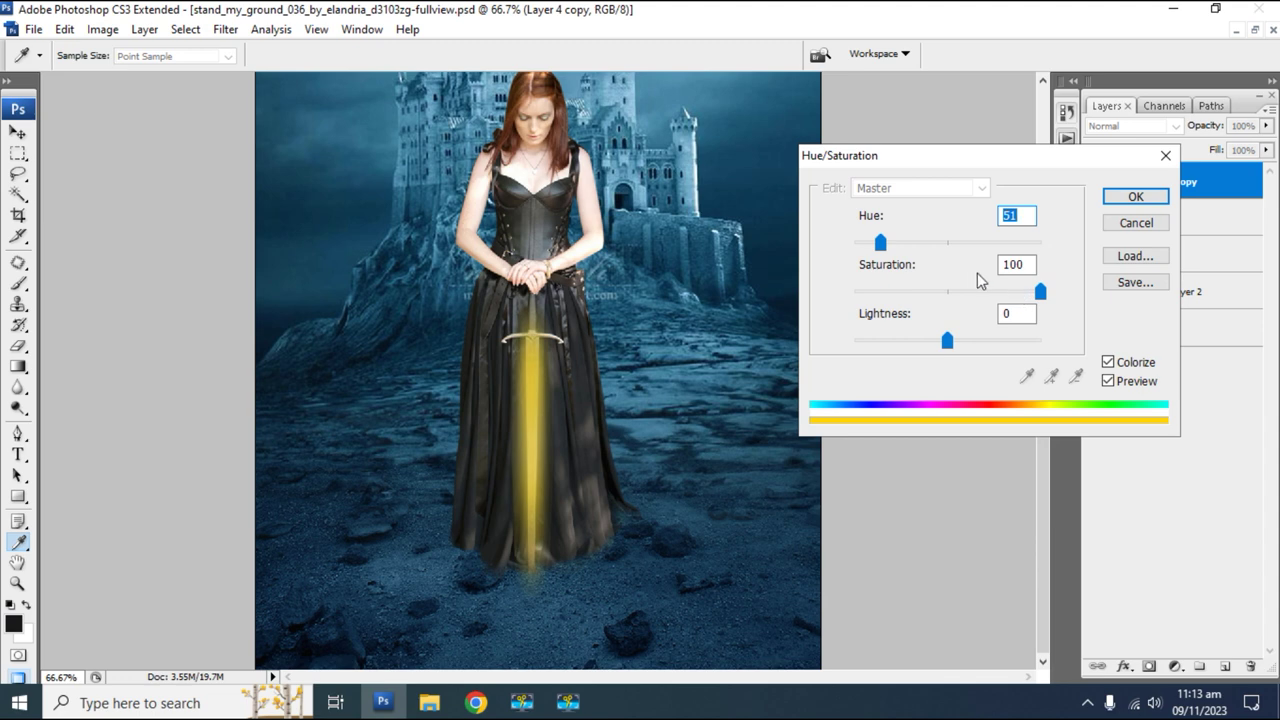
drag(886, 240, 913, 240)
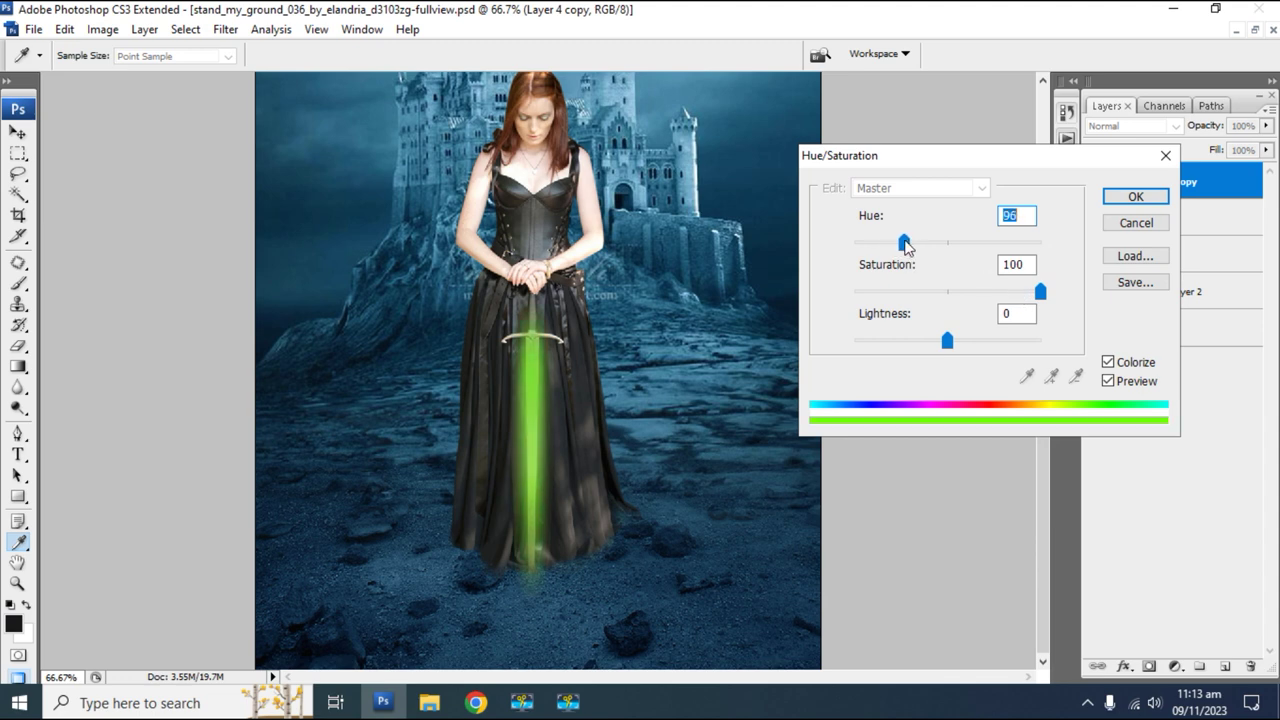
drag(913, 243, 952, 243)
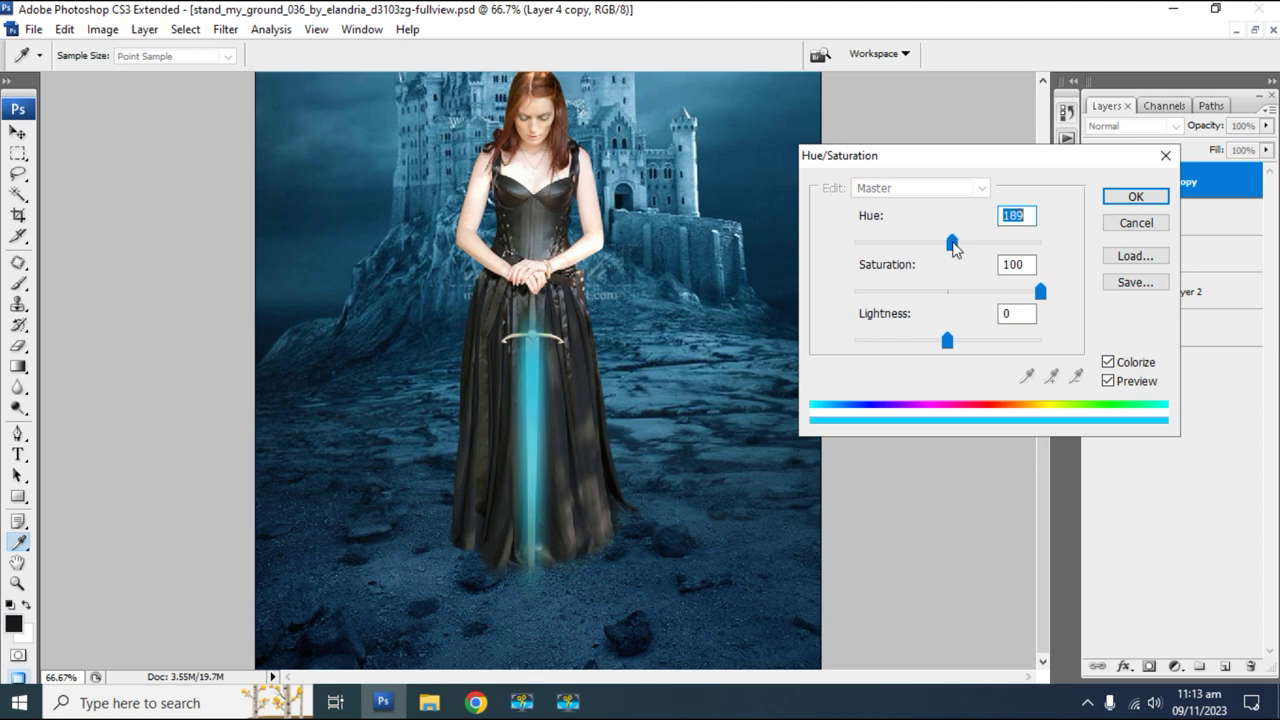
drag(955, 249, 952, 244)
click(1127, 199)
Zoom in on the sword and scale the cyan glow copy down to about 90%.
key(z)
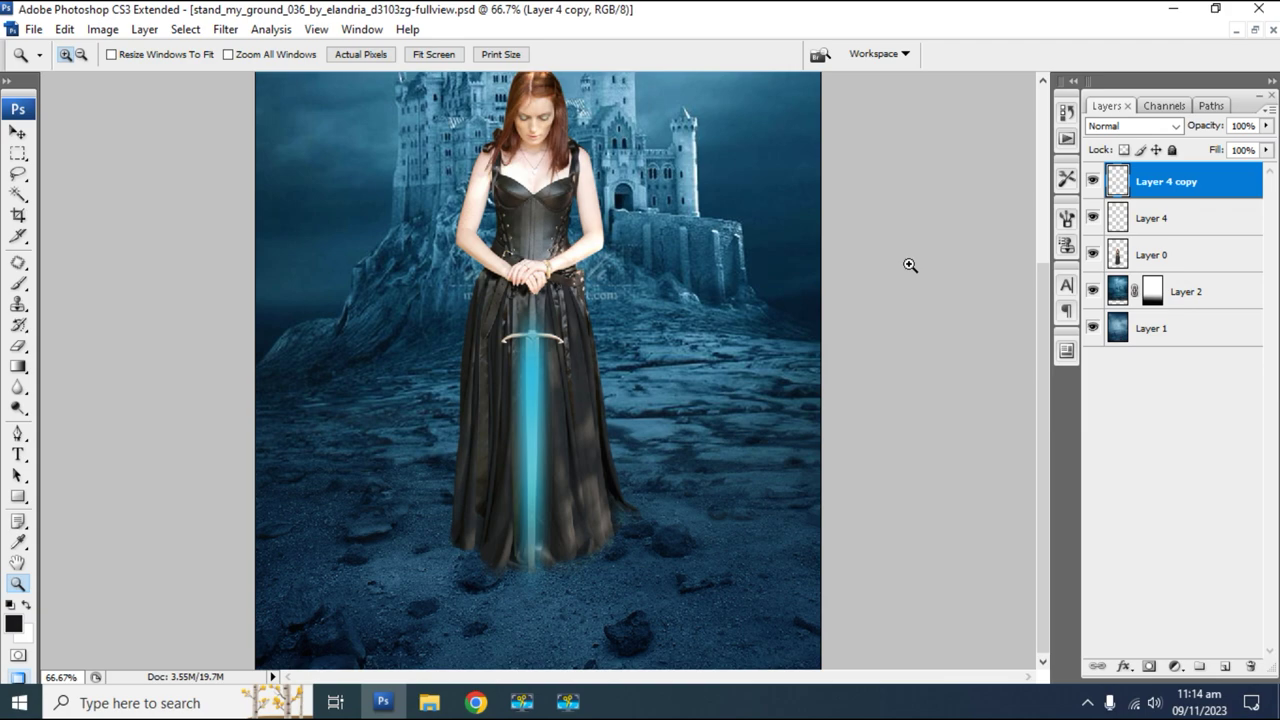
key(ctrl+plus)
key(ctrl+plus)
drag(600, 374, 646, 292)
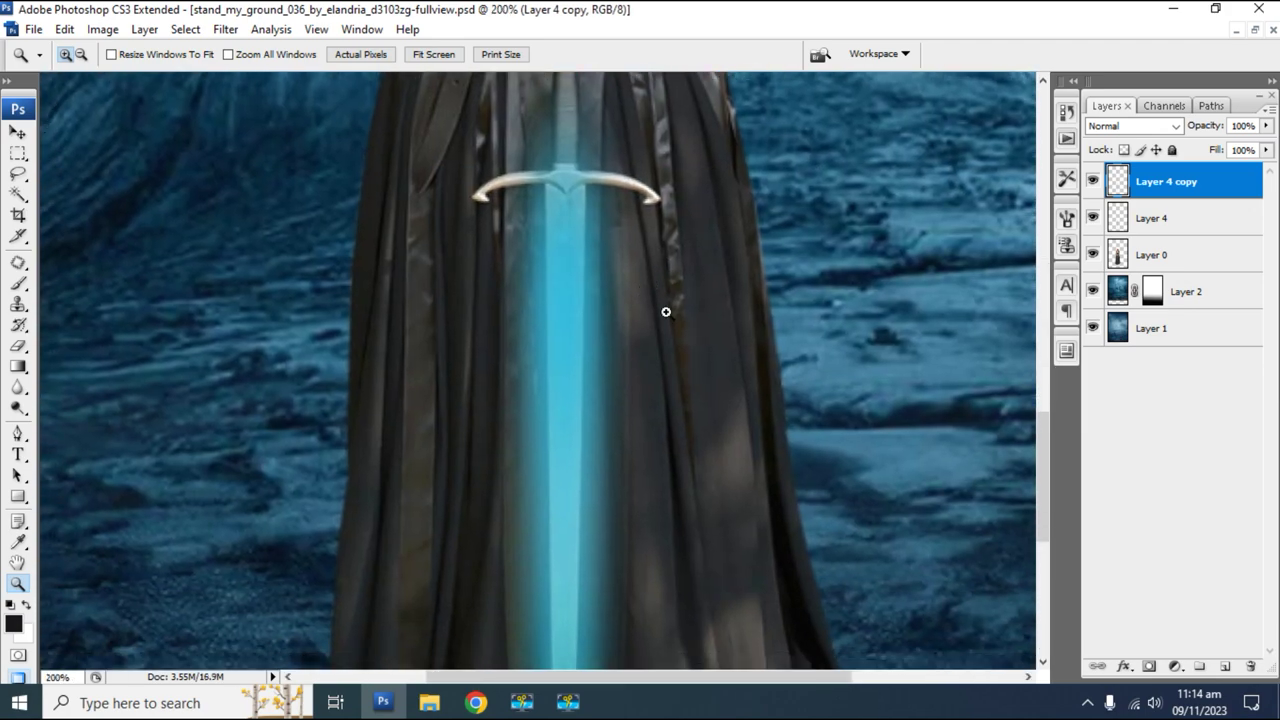
key(ctrl+minus)
key(ctrl+minus)
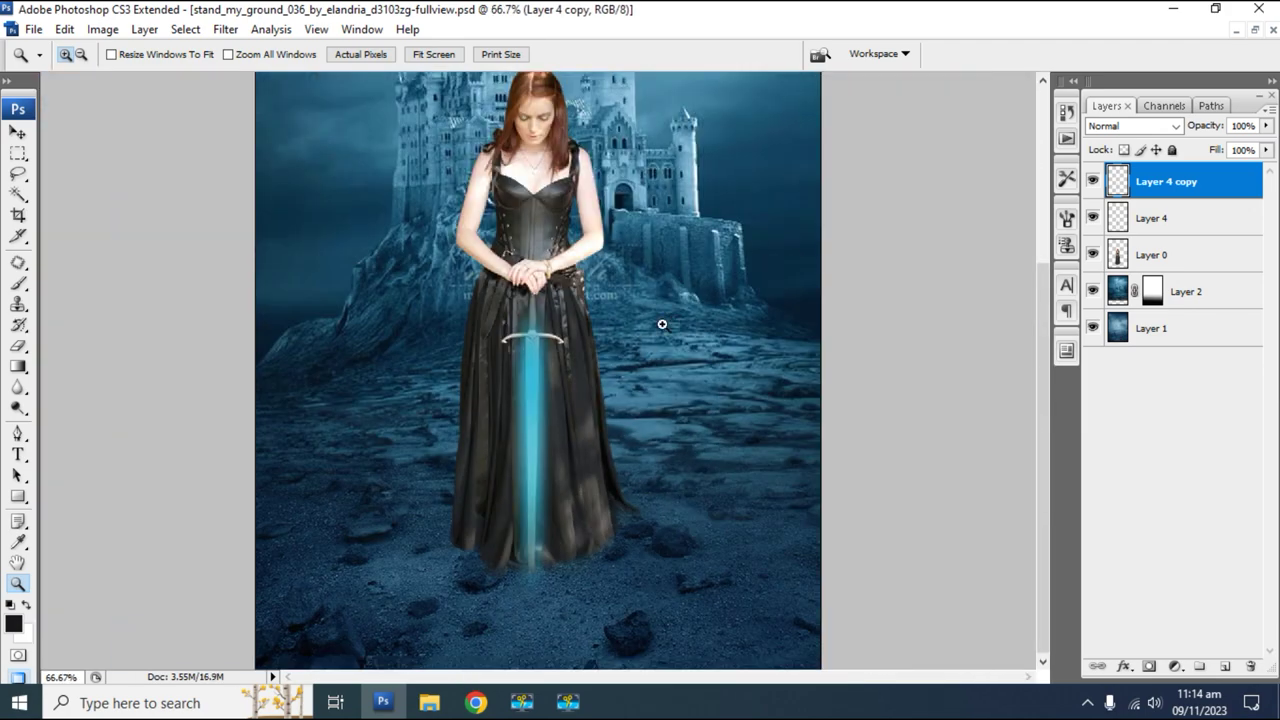
key(ctrl+plus)
key(ctrl+plus)
drag(586, 300, 614, 343)
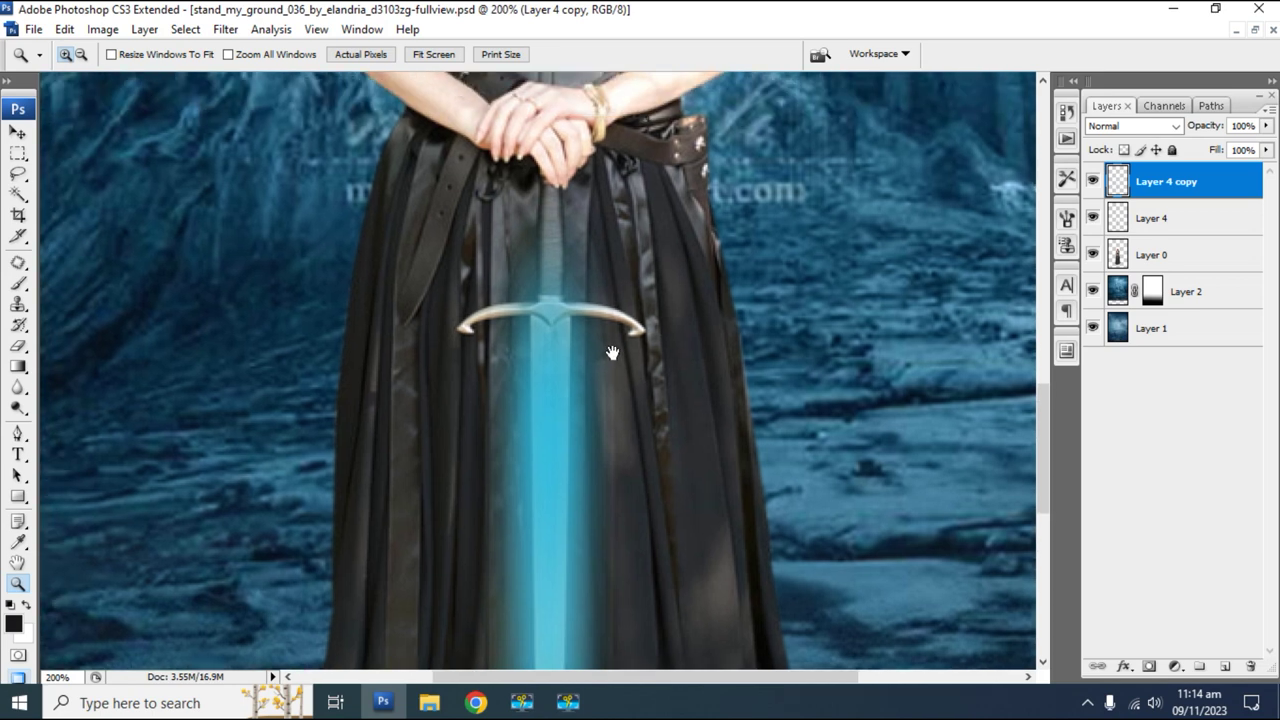
key(ctrl+t)
key(ctrl+minus)
key(ctrl+minus)
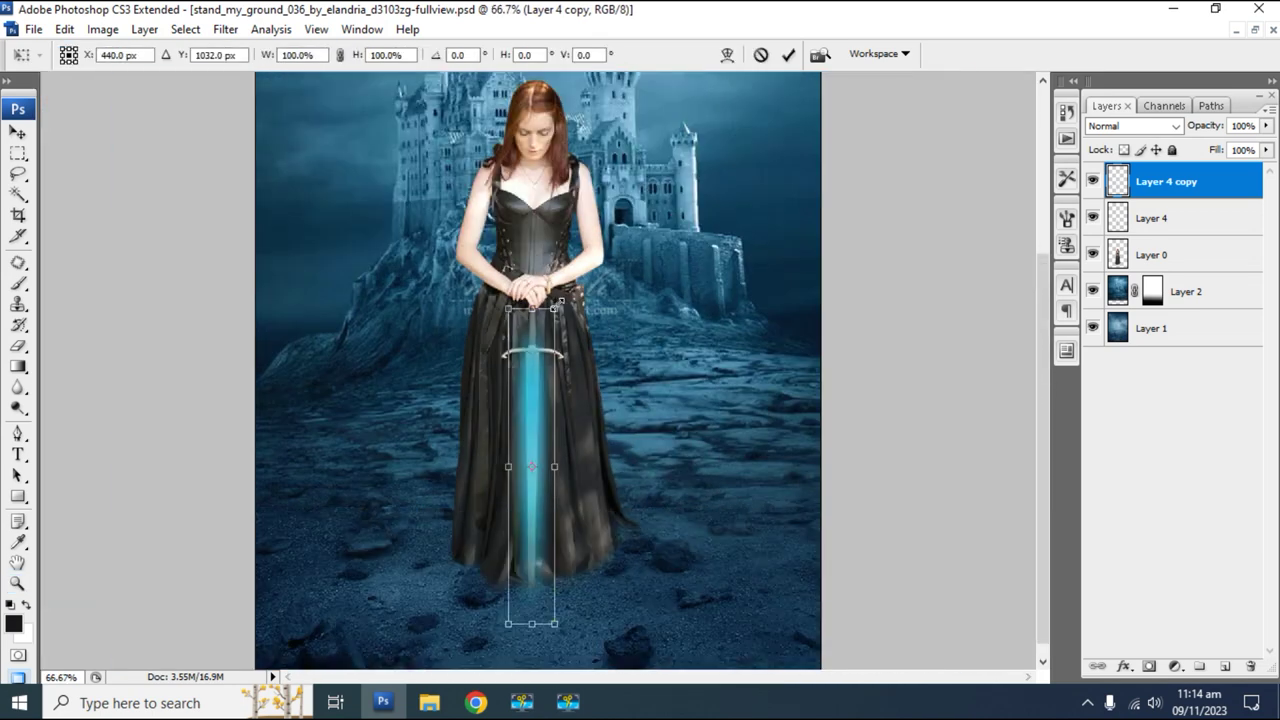
drag(556, 307, 548, 341)
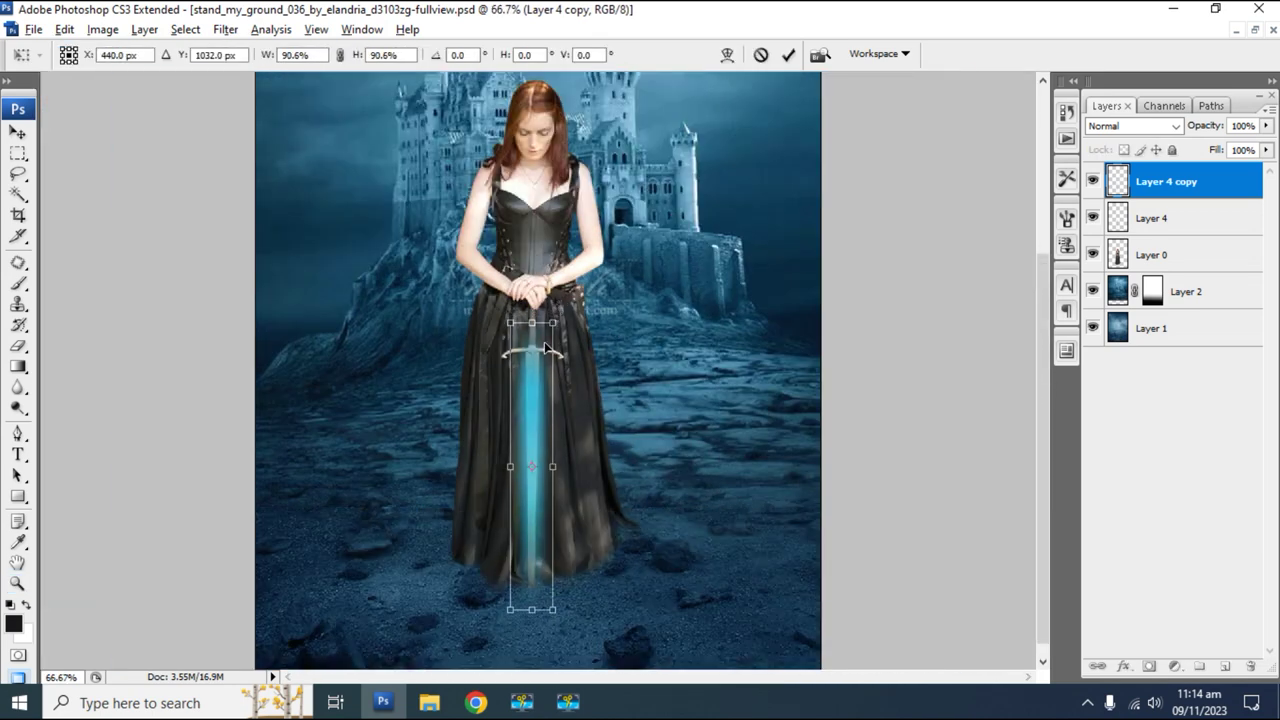
key(Return)
Shorten the glow from its top and narrow it around the blade with further transforms.
key(ctrl+t)
drag(534, 325, 535, 341)
key(Return)
key(z)
click(609, 610)
click(671, 446)
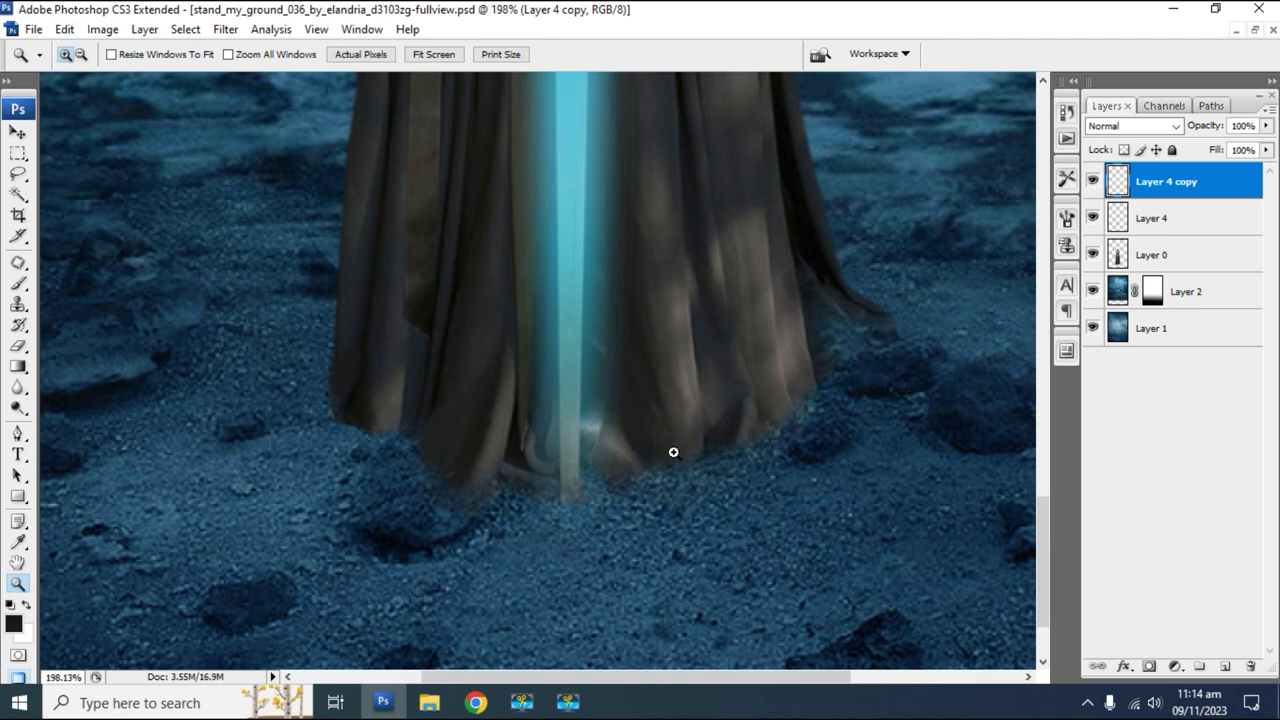
key(ctrl+t)
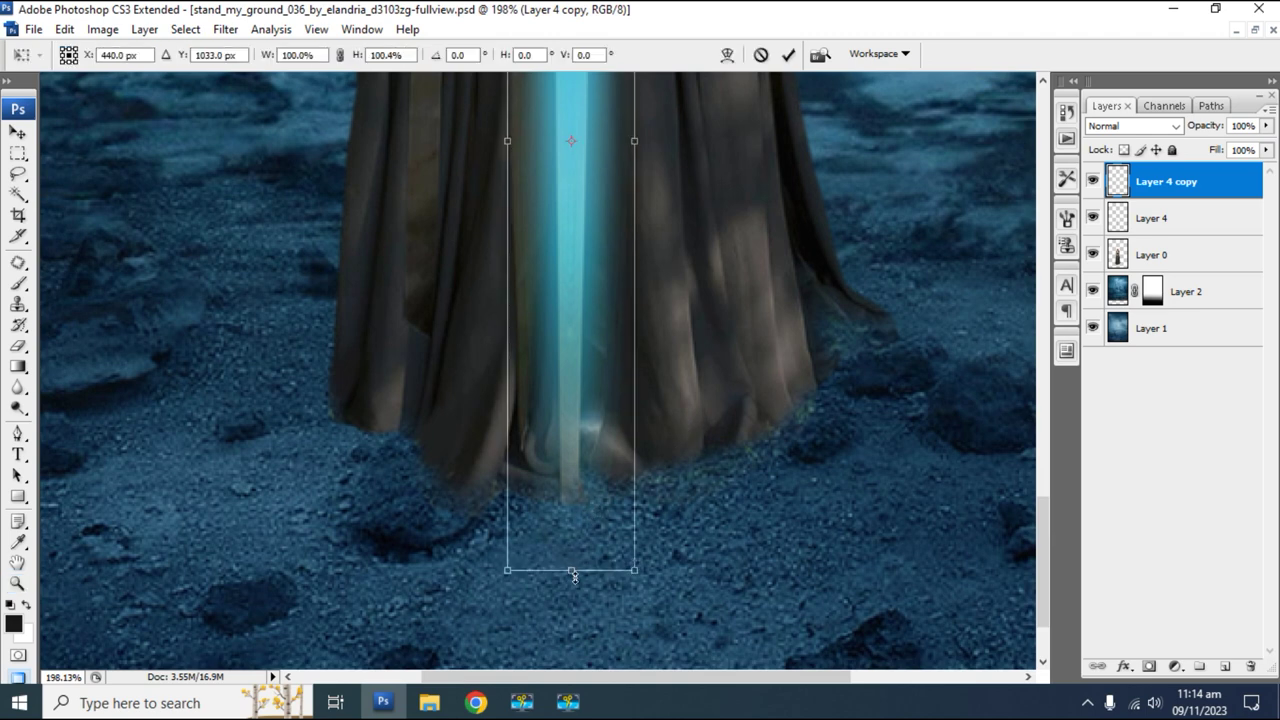
key(Return)
key(z)
drag(652, 342, 671, 537)
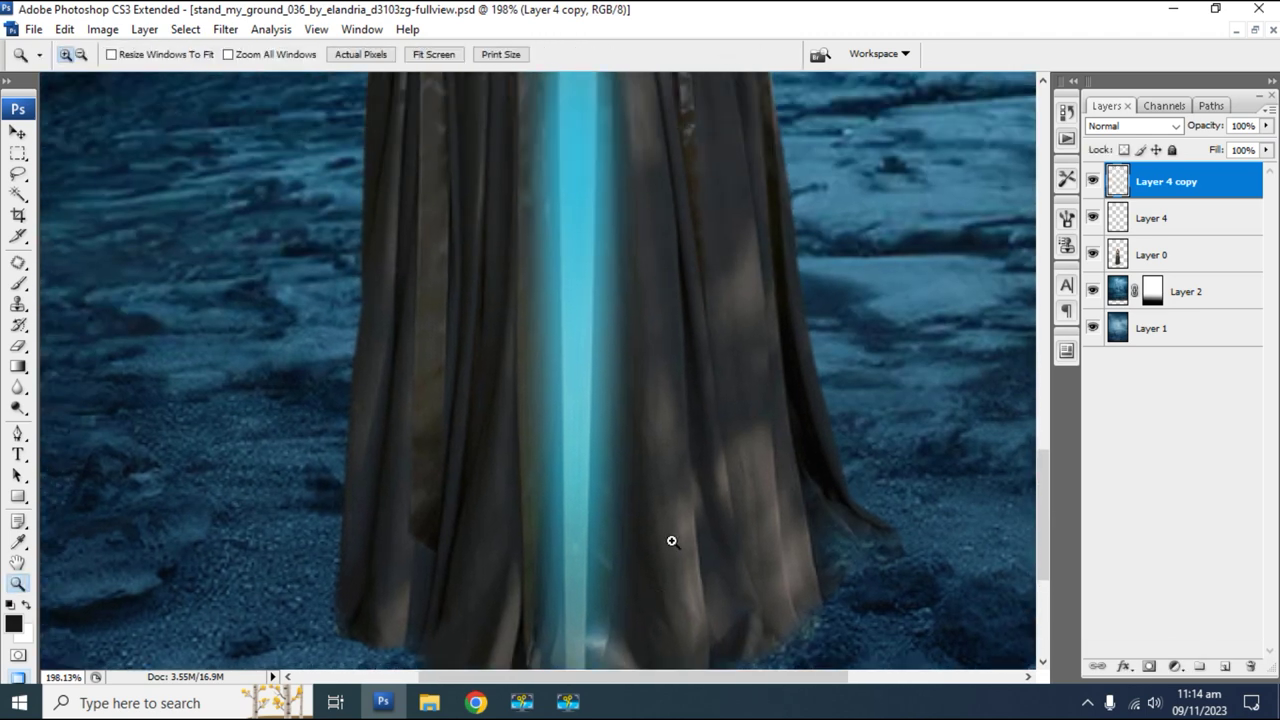
key(ctrl+t)
drag(641, 362, 622, 368)
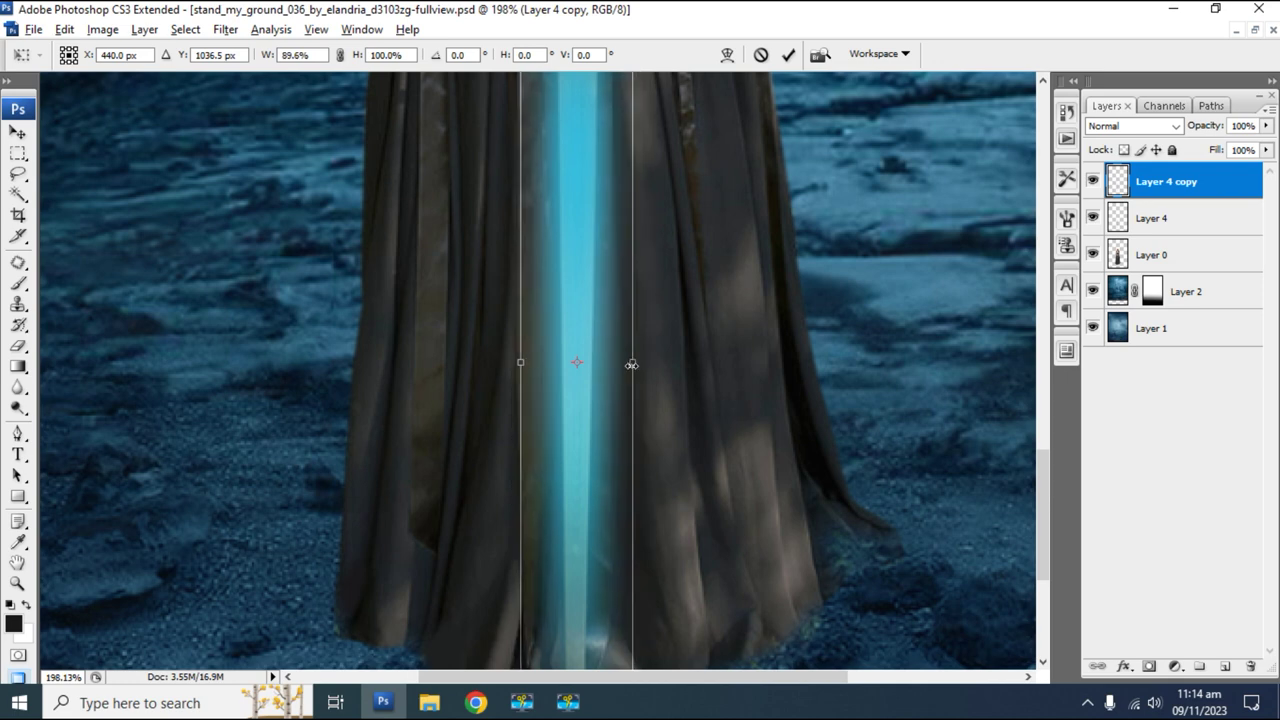
key(Return)
Trim the glow copy slightly from the top to about 96.5% height and fit the poster on screen.
key(z)
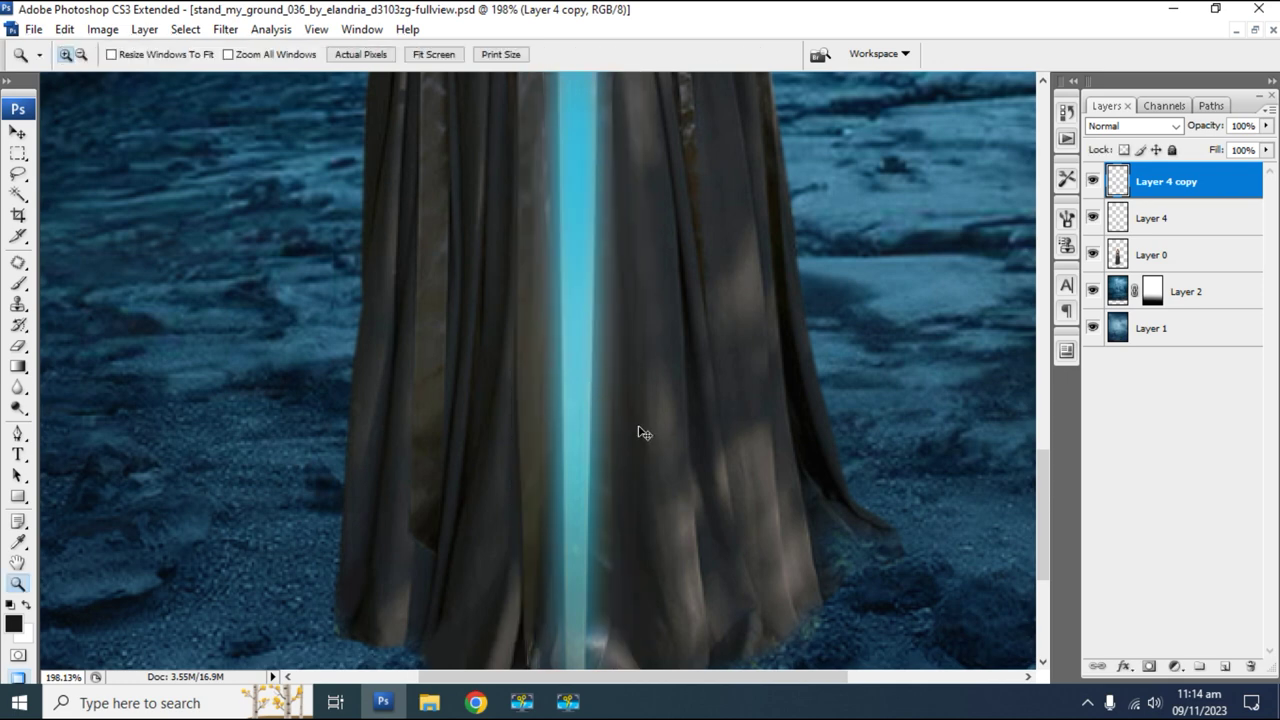
key(ctrl+minus)
key(ctrl+minus)
key(ctrl+minus)
click(639, 427)
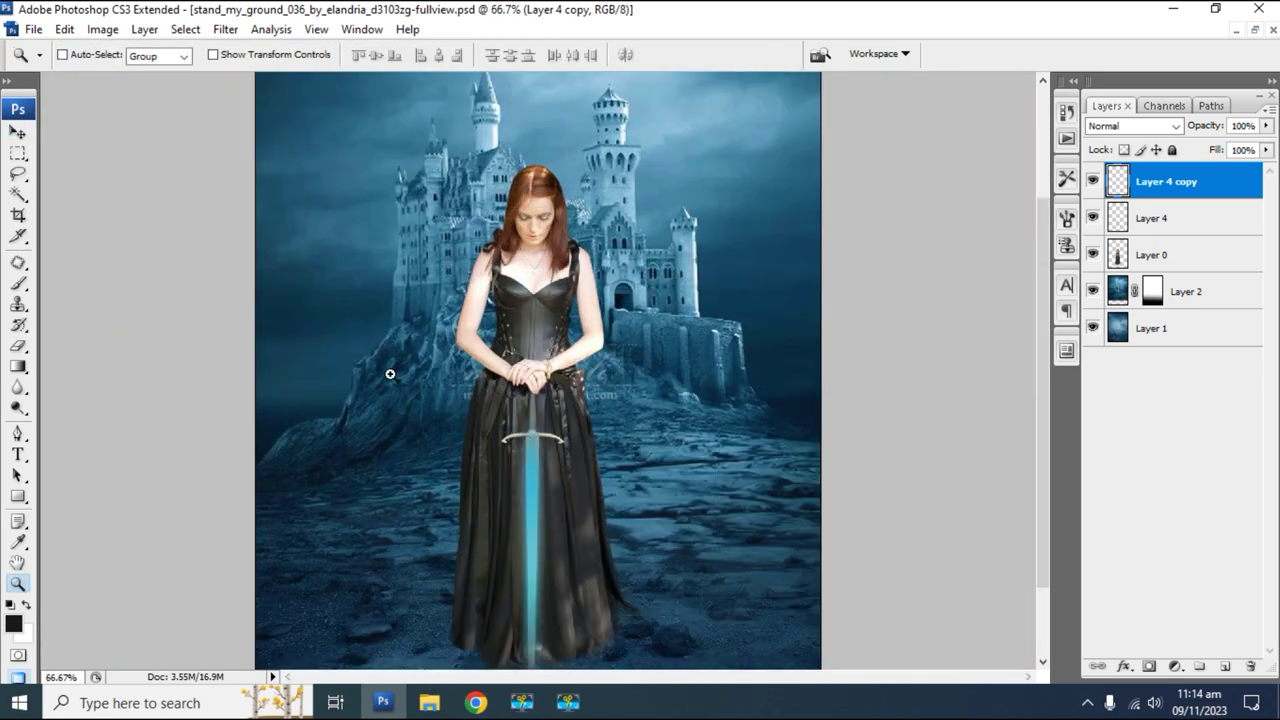
drag(389, 371, 697, 486)
key(ctrl+t)
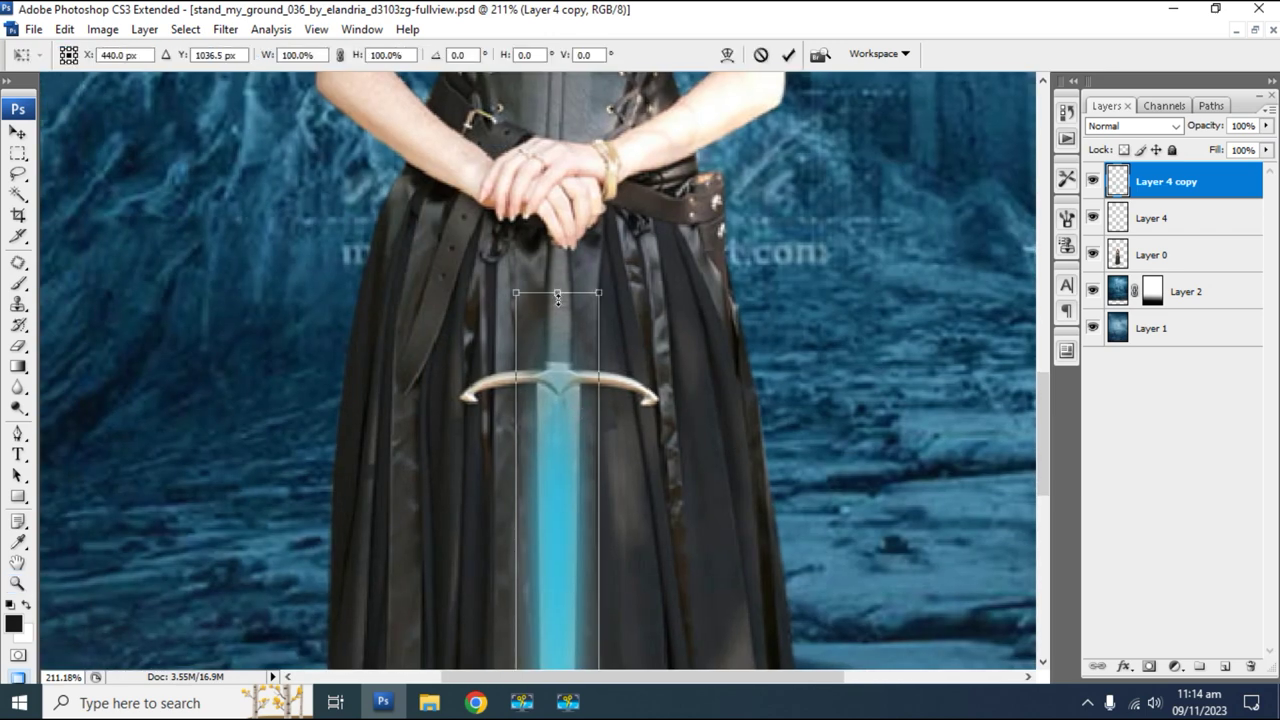
drag(558, 292, 558, 306)
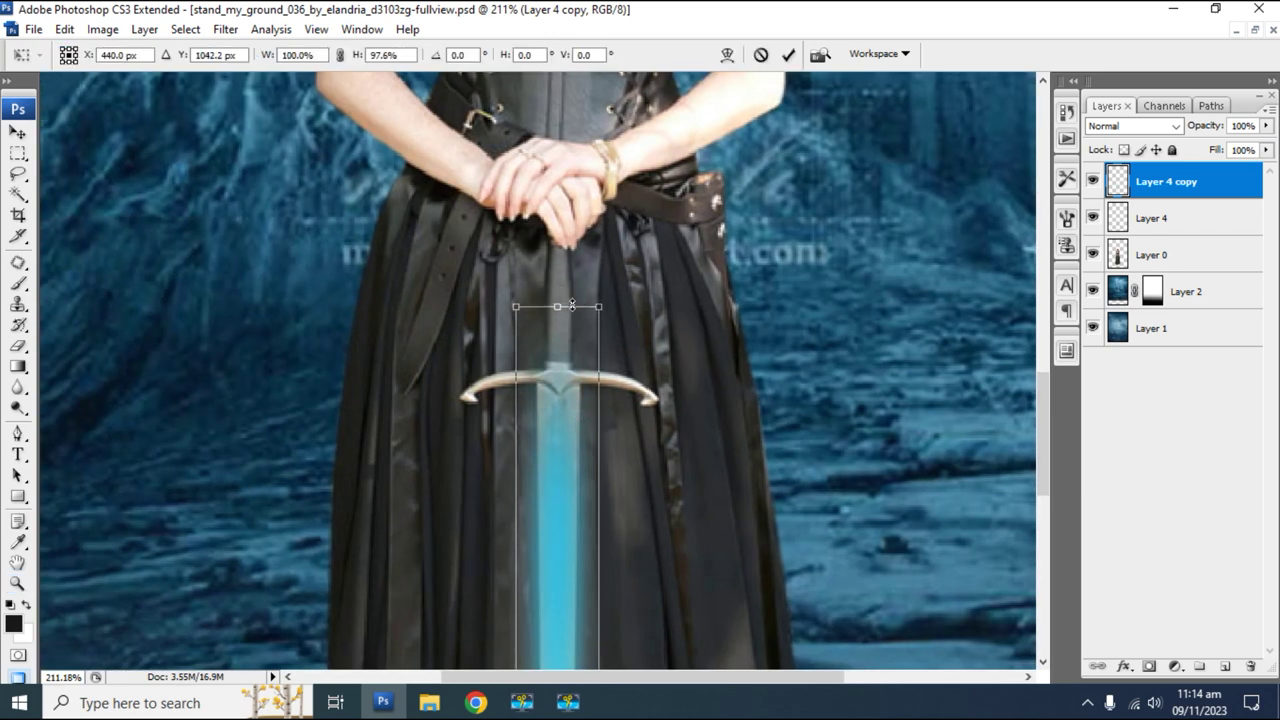
key(Return)
key(z)
right_click(613, 400)
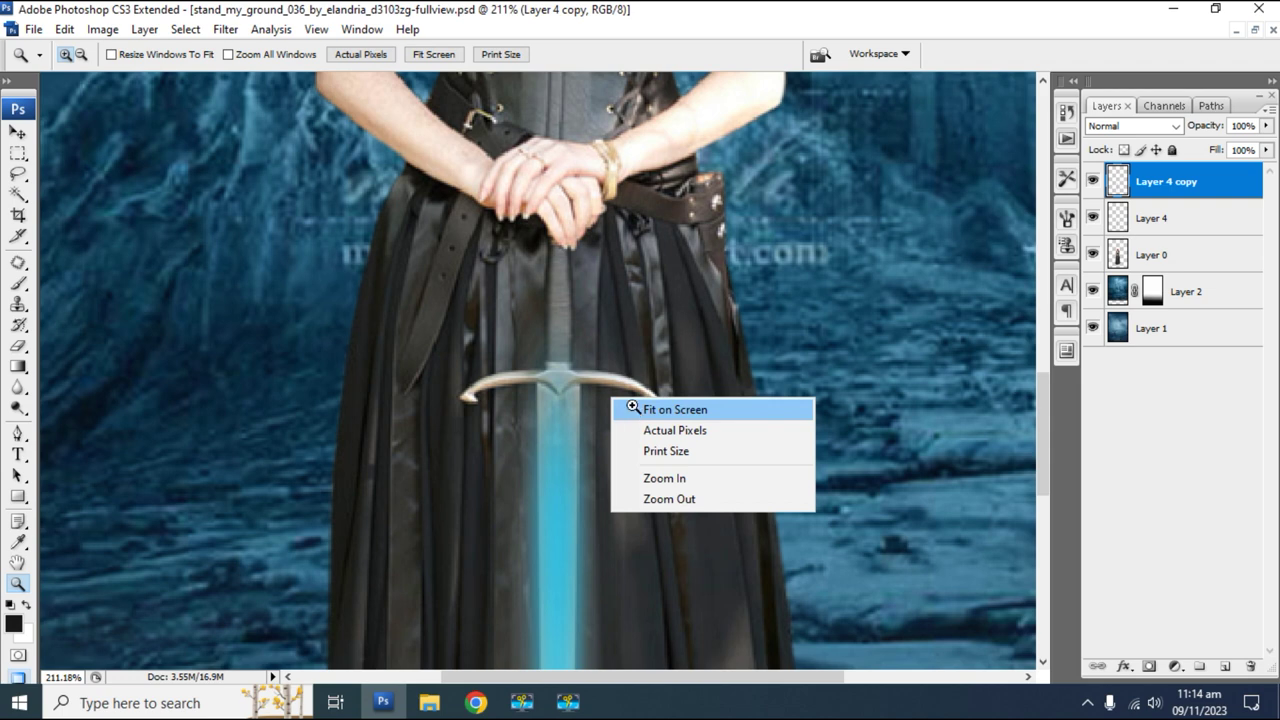
click(624, 410)
key(Delete)
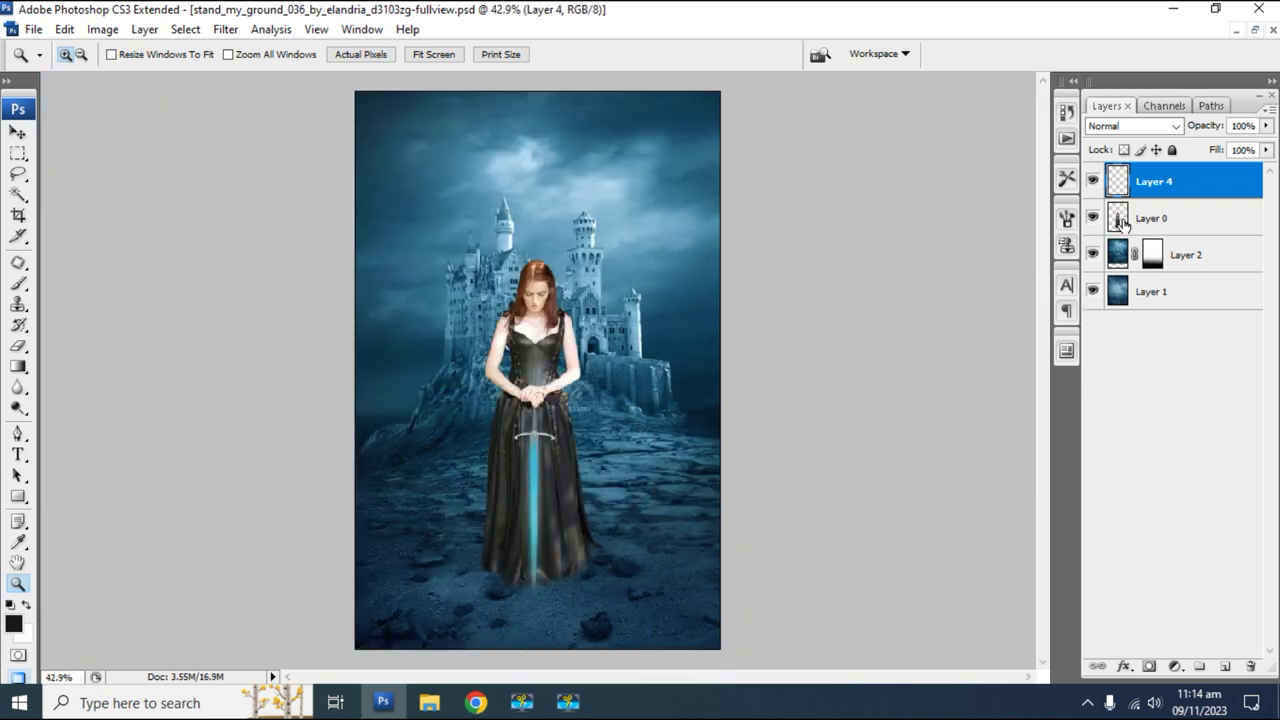
Set Layer 4's blend mode to Saturation so the blade turns gold, and fit the poster on screen.
click(1093, 181)
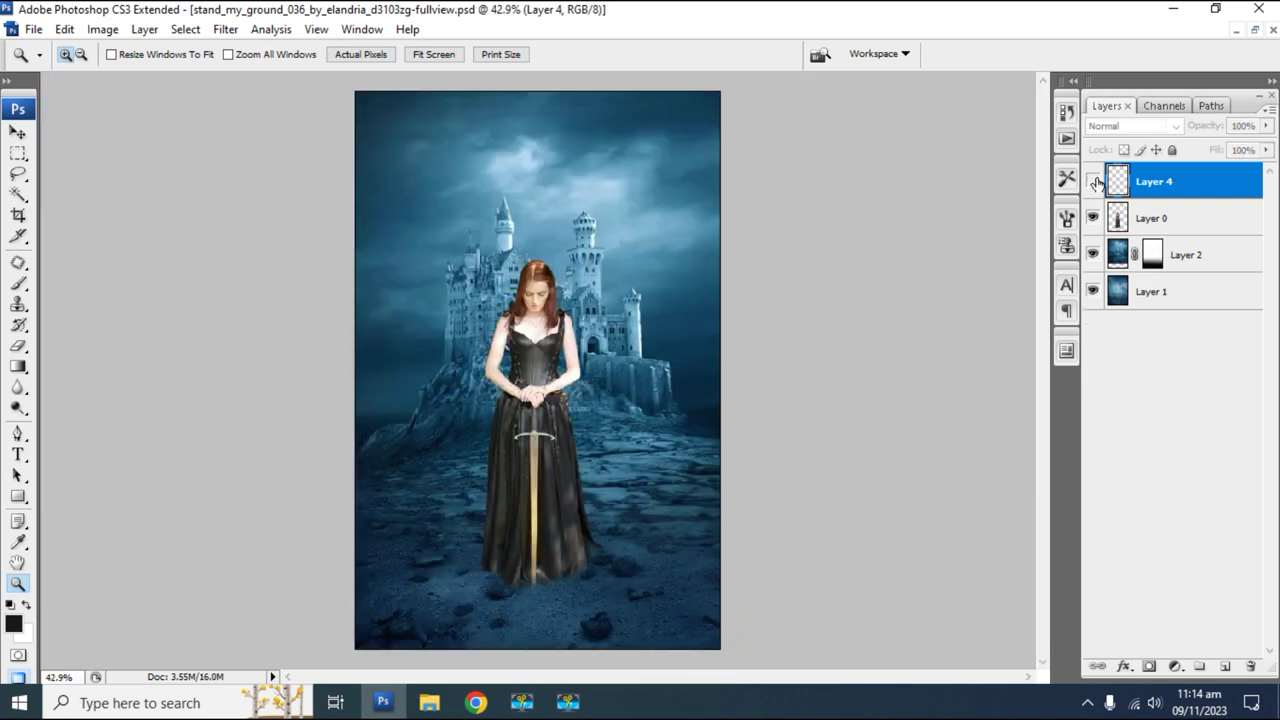
click(1093, 181)
key(ctrl+minus)
key(shift+alt+t)
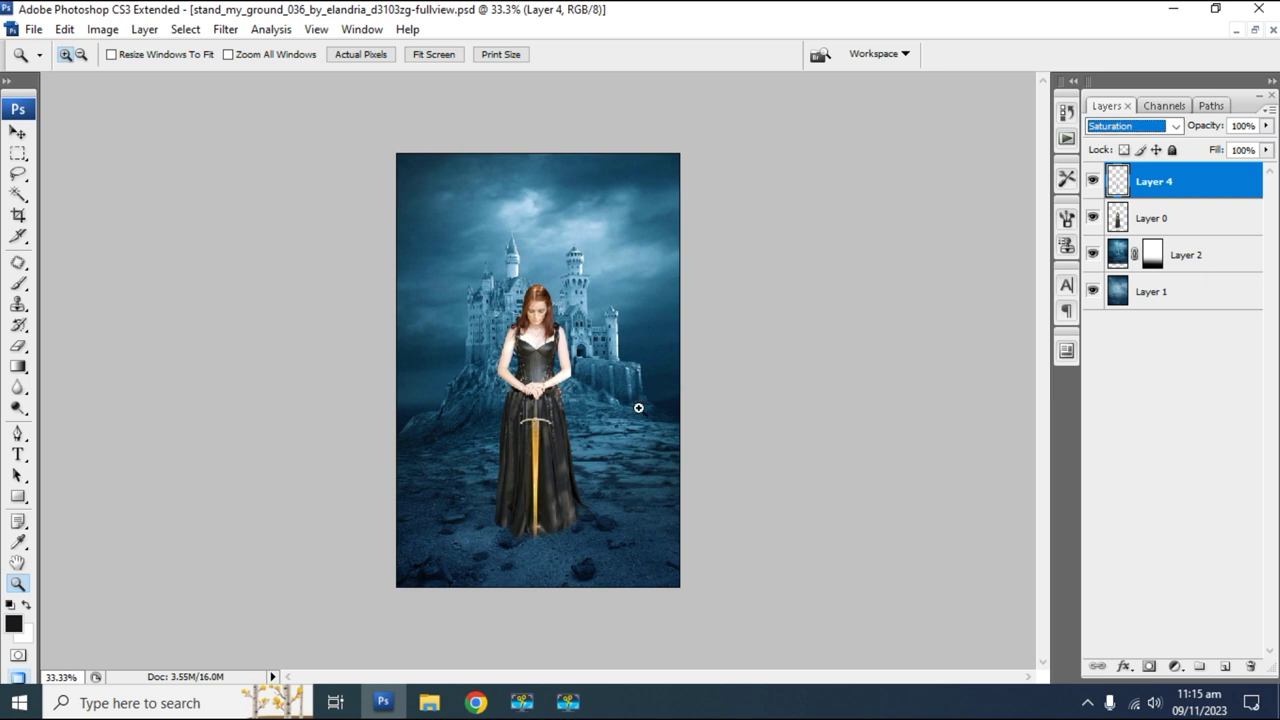
right_click(552, 340)
click(574, 350)
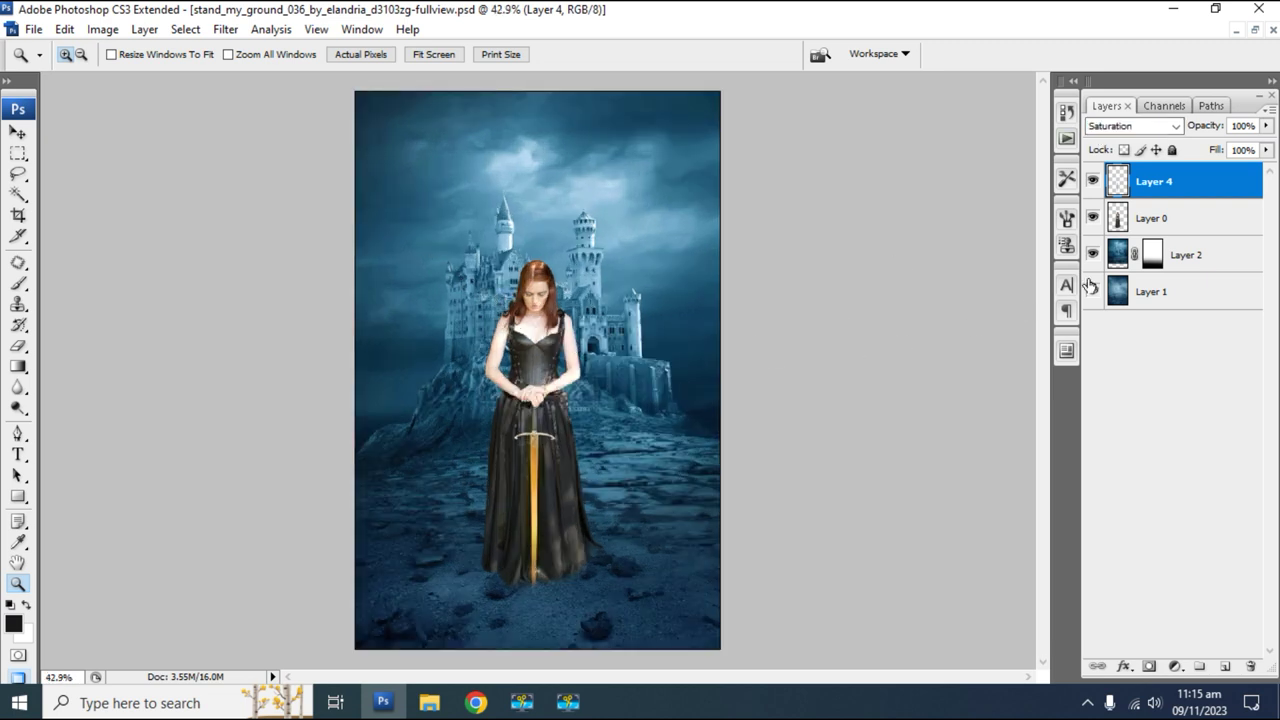
click(1175, 666)
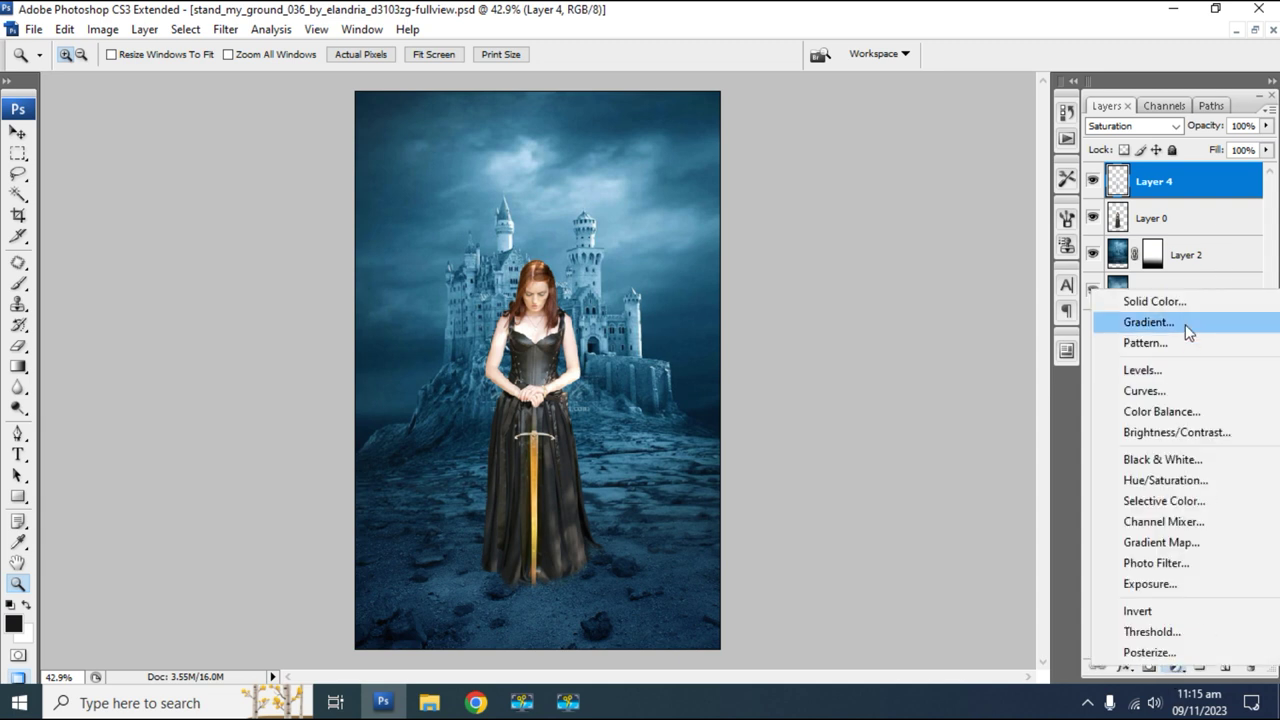
Add a reversed radial gradient fill layer at 79% scale.
click(1185, 323)
drag(680, 170, 1009, 182)
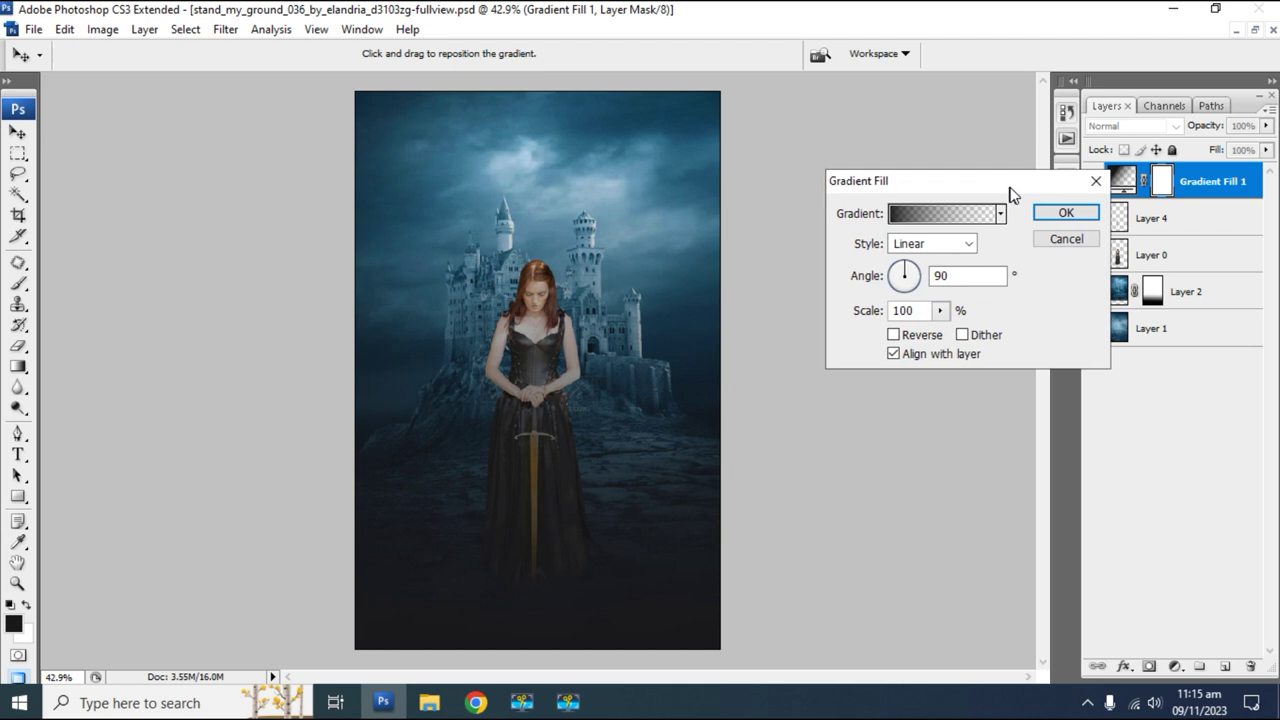
click(895, 336)
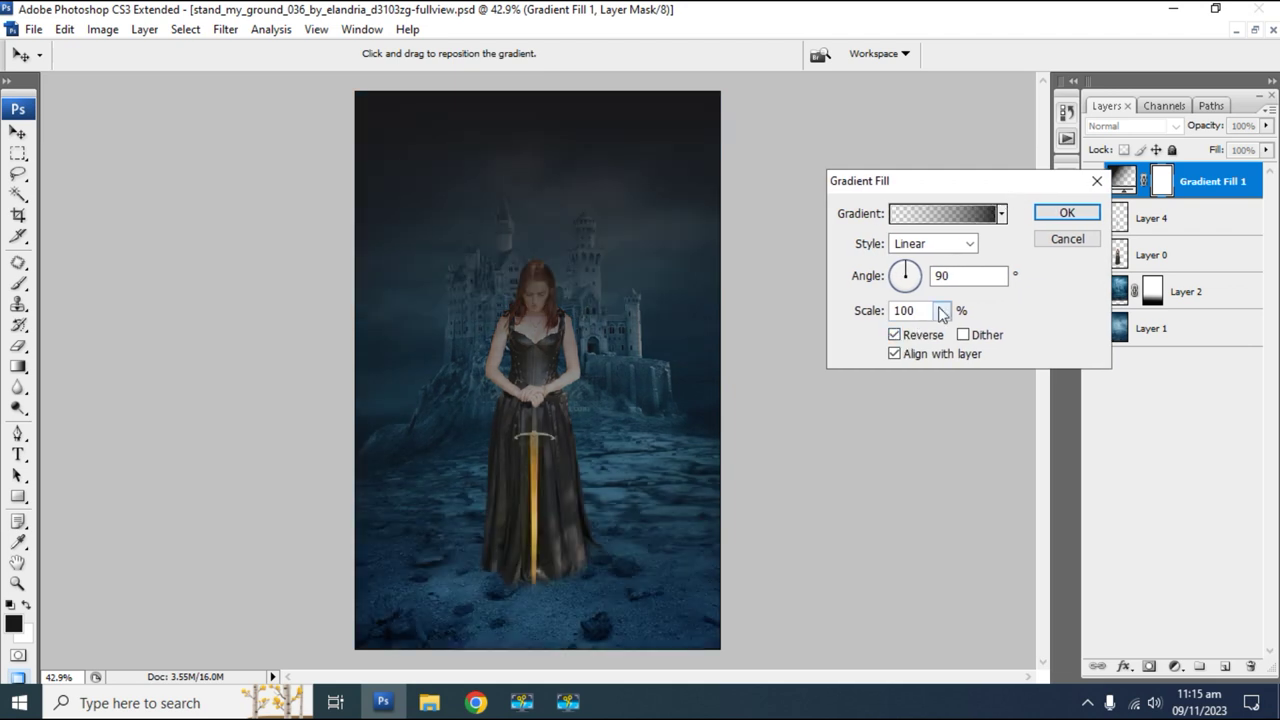
click(930, 243)
click(910, 268)
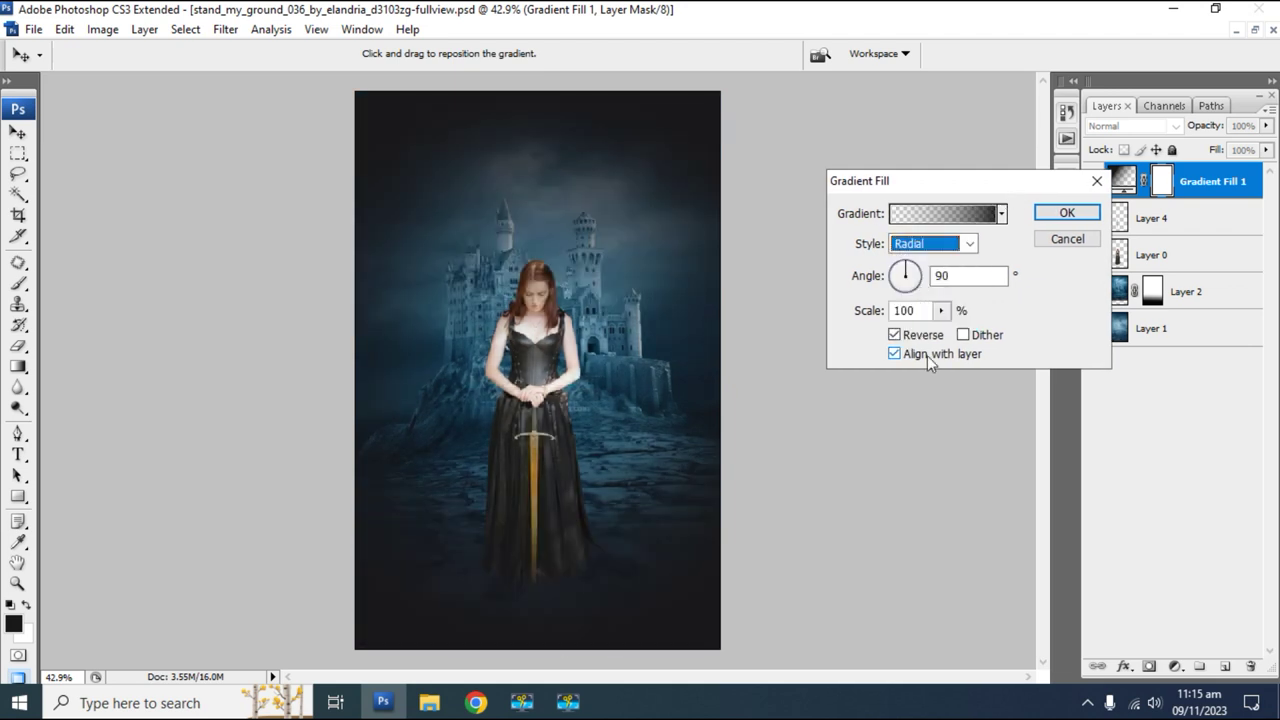
drag(940, 310, 905, 335)
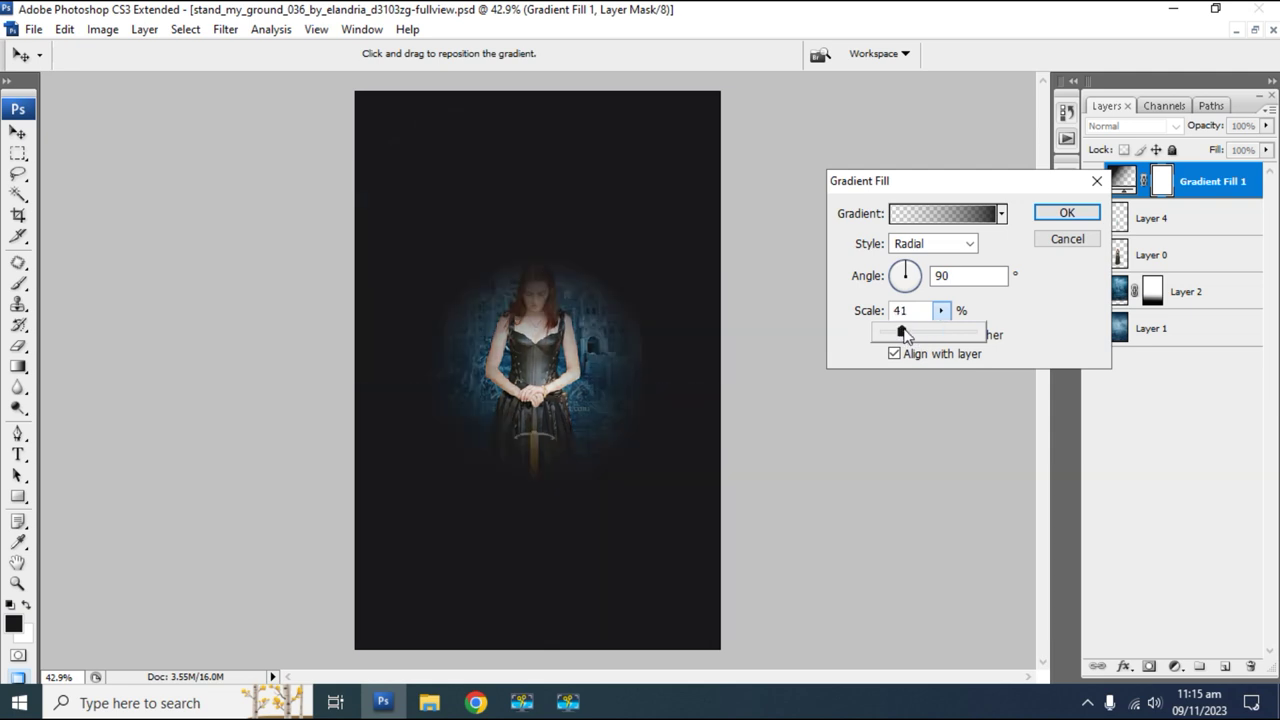
drag(903, 333, 928, 333)
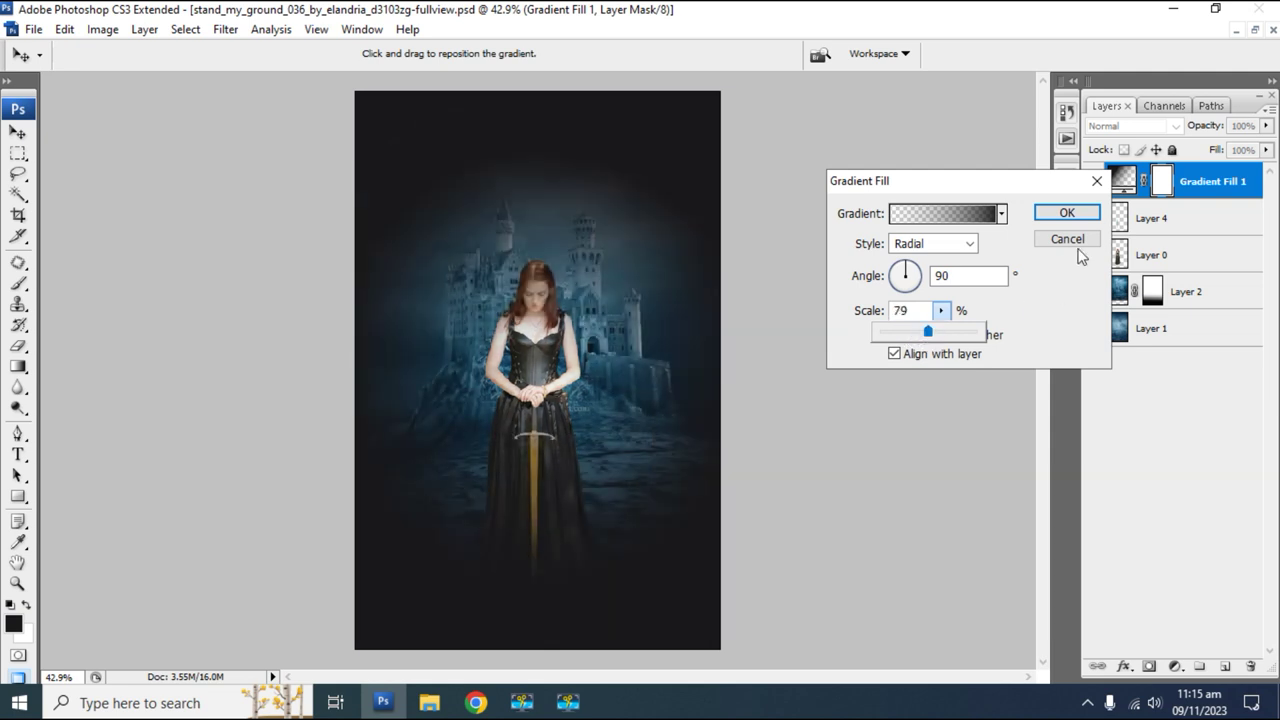
click(1065, 212)
Preview several blend modes on the gradient fill, then settle on Soft Light.
key(z)
key(x)
click(1138, 126)
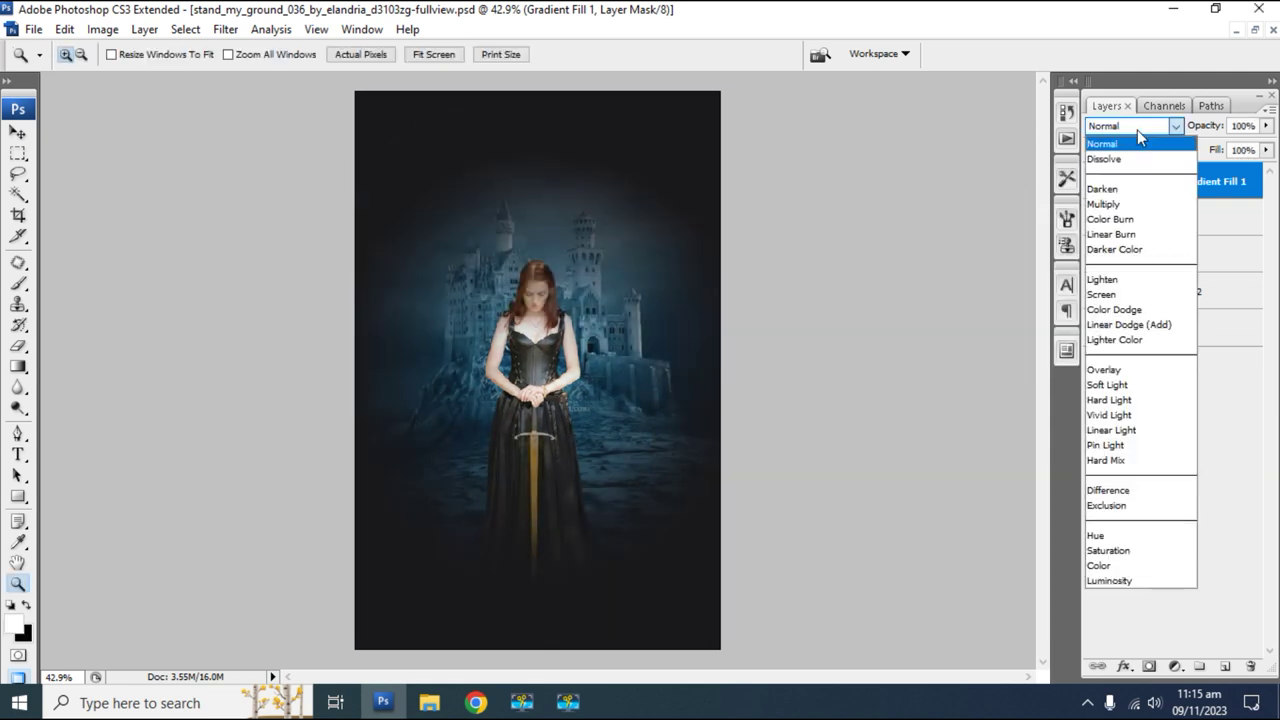
click(1125, 205)
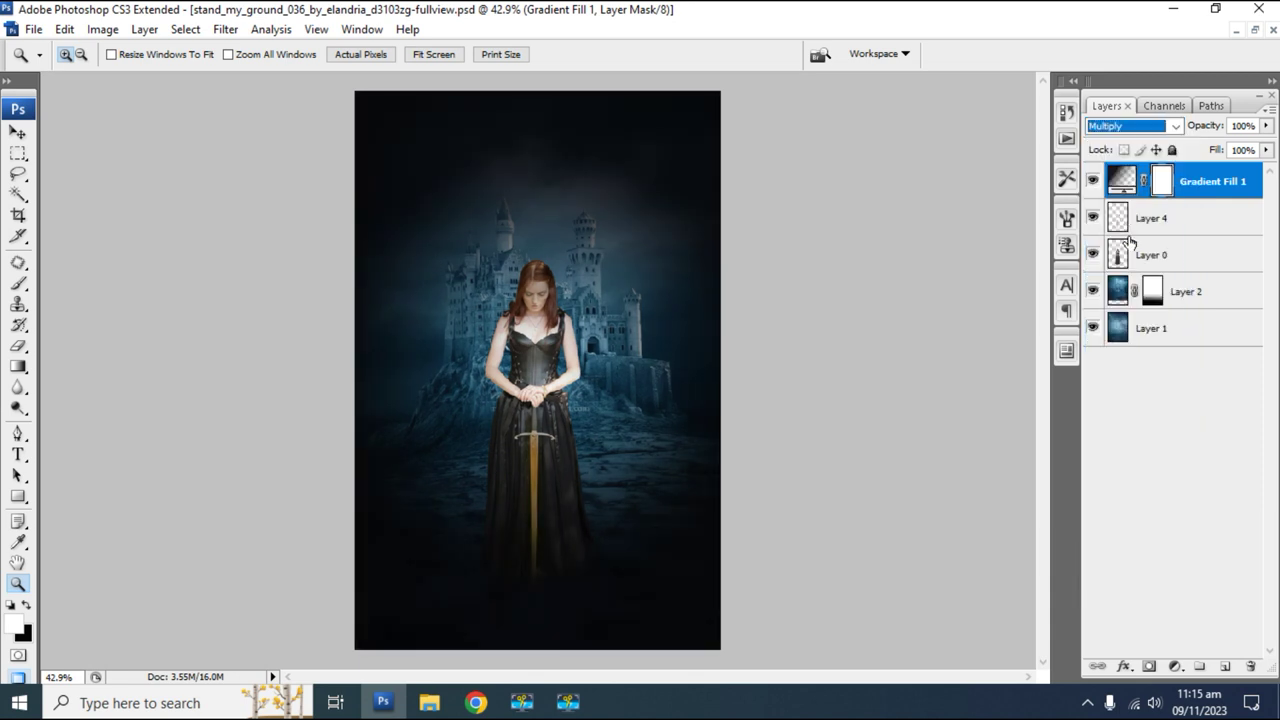
key(Down)
key(Down)
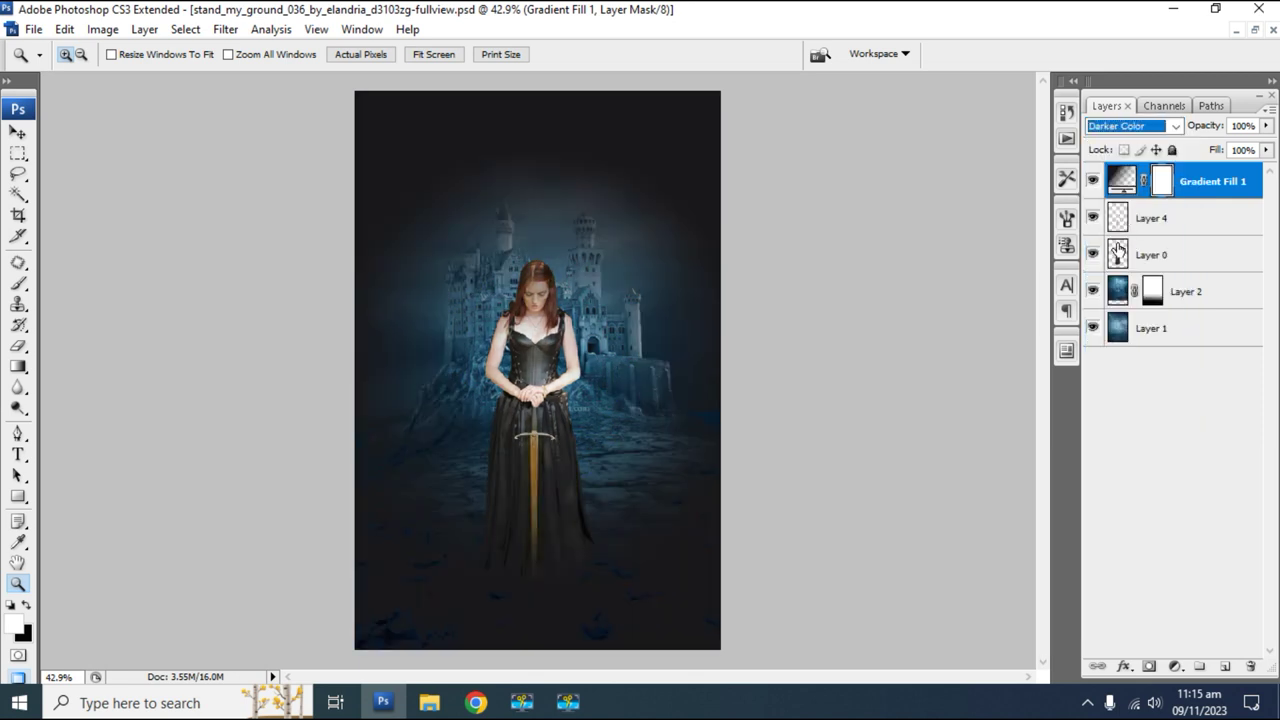
key(Down)
key(Down)
key(Down)
key(Down)
key(Down)
key(Up)
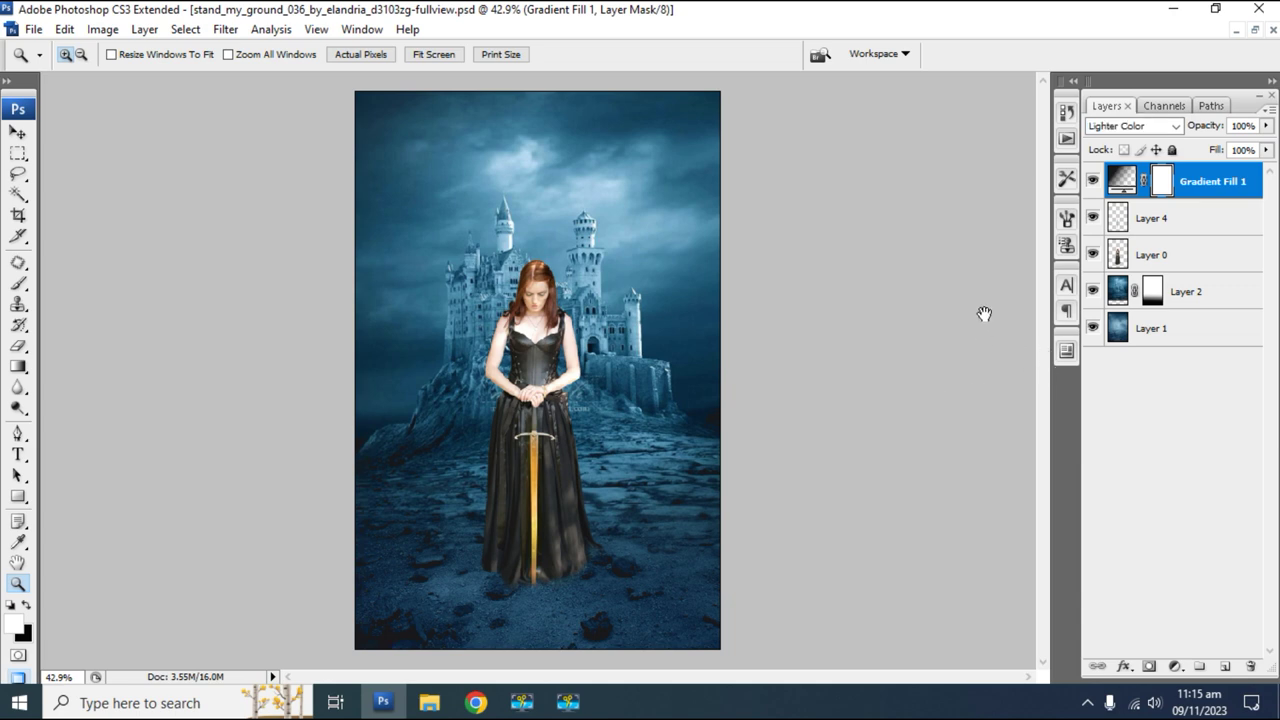
click(1092, 184)
click(1092, 181)
click(1130, 126)
key(Down)
key(Down)
key(Down)
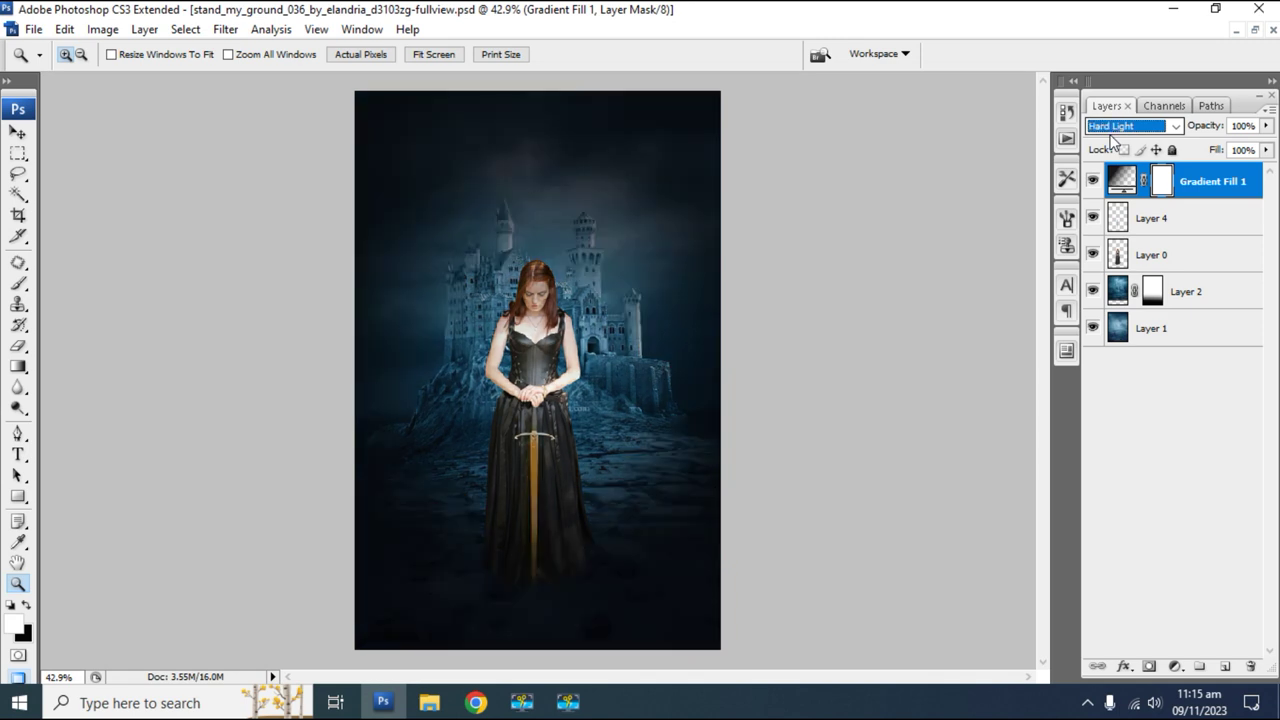
key(Up)
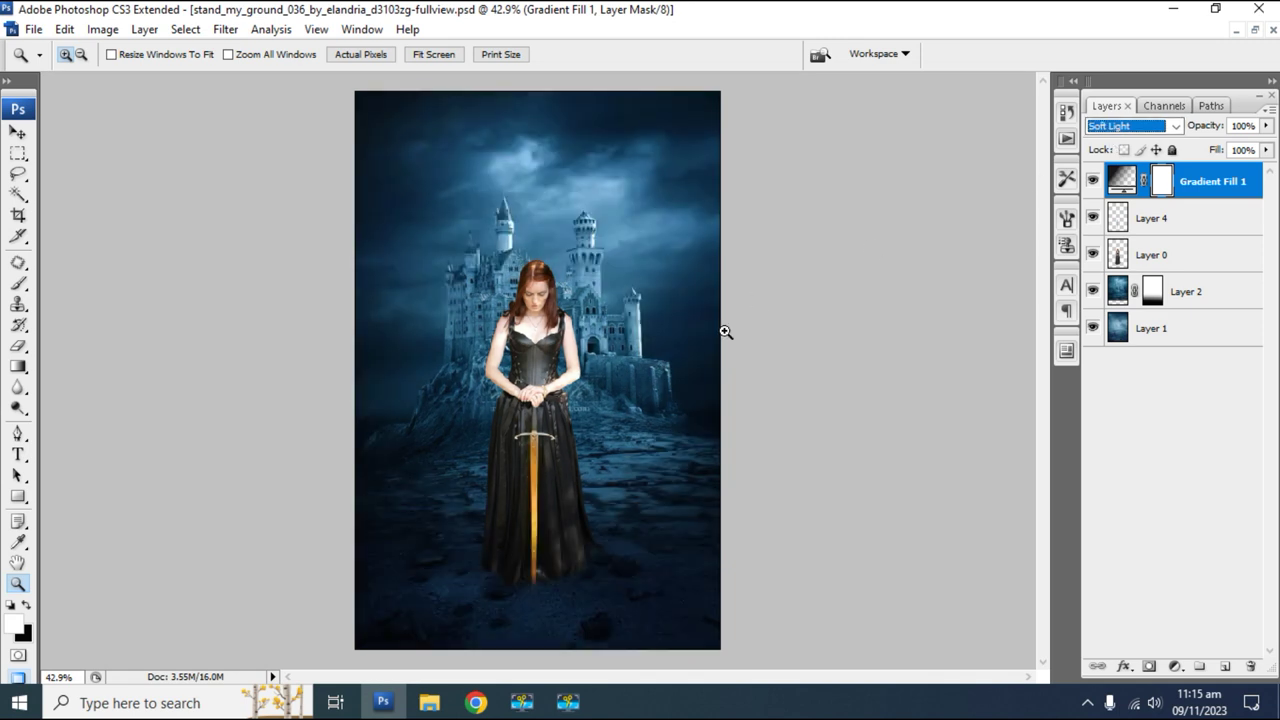
key(Return)
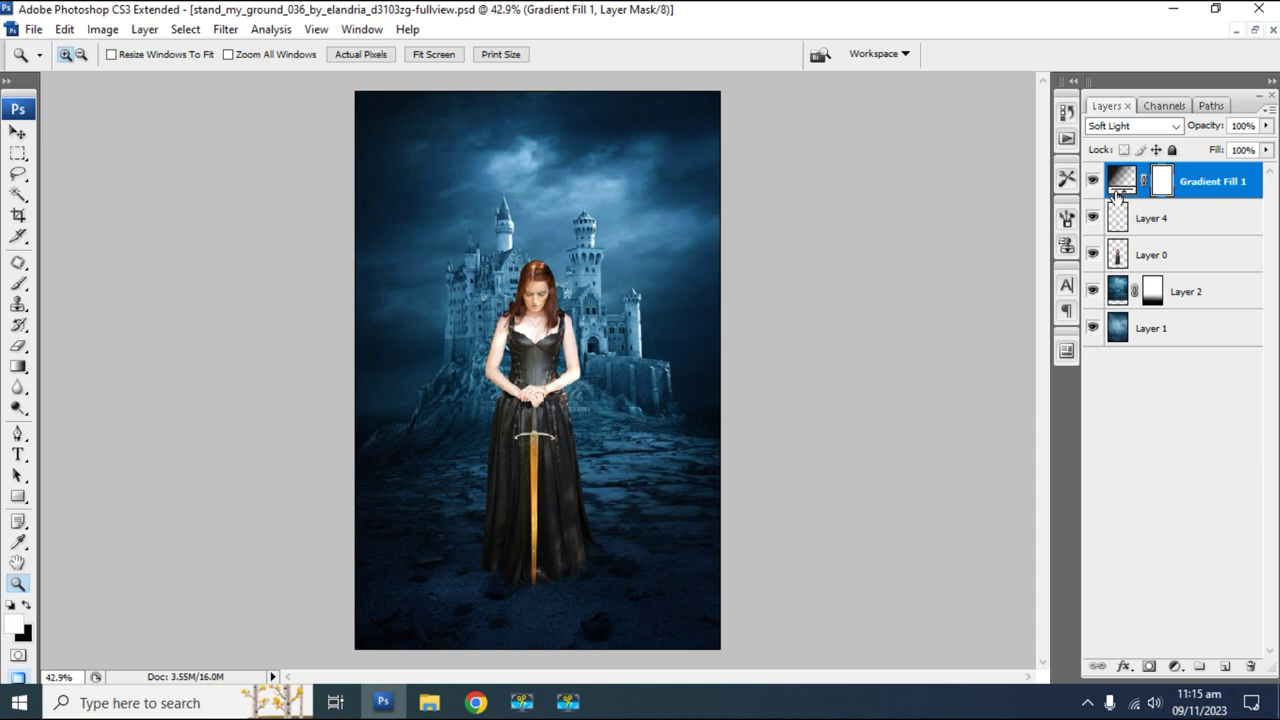
key(e)
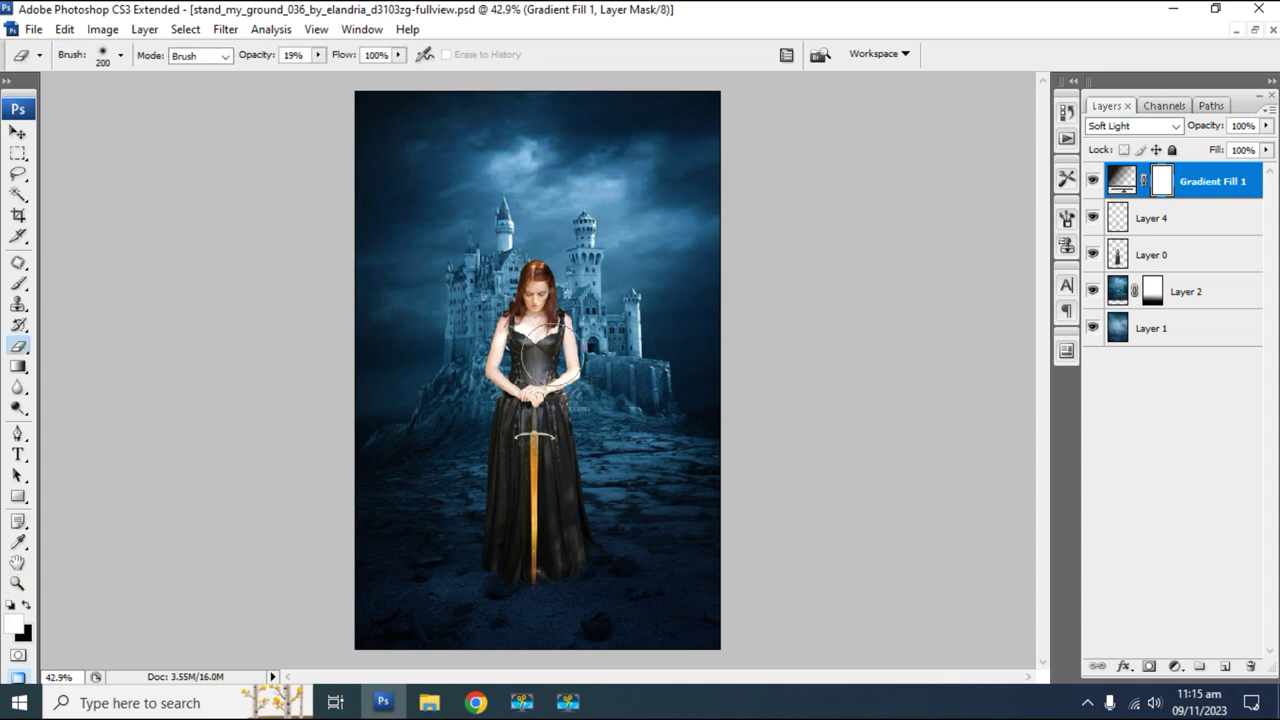
Set the eraser to 300–500 px with 39% opacity.
right_click(567, 345)
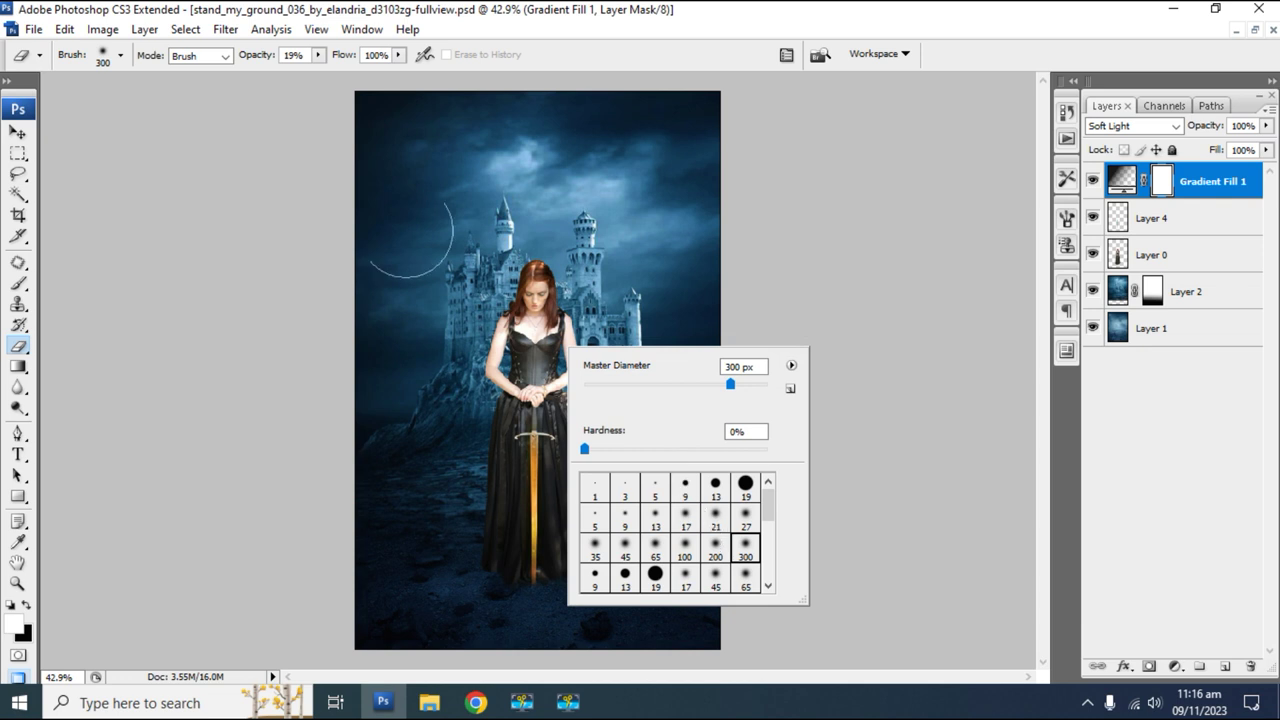
click(318, 56)
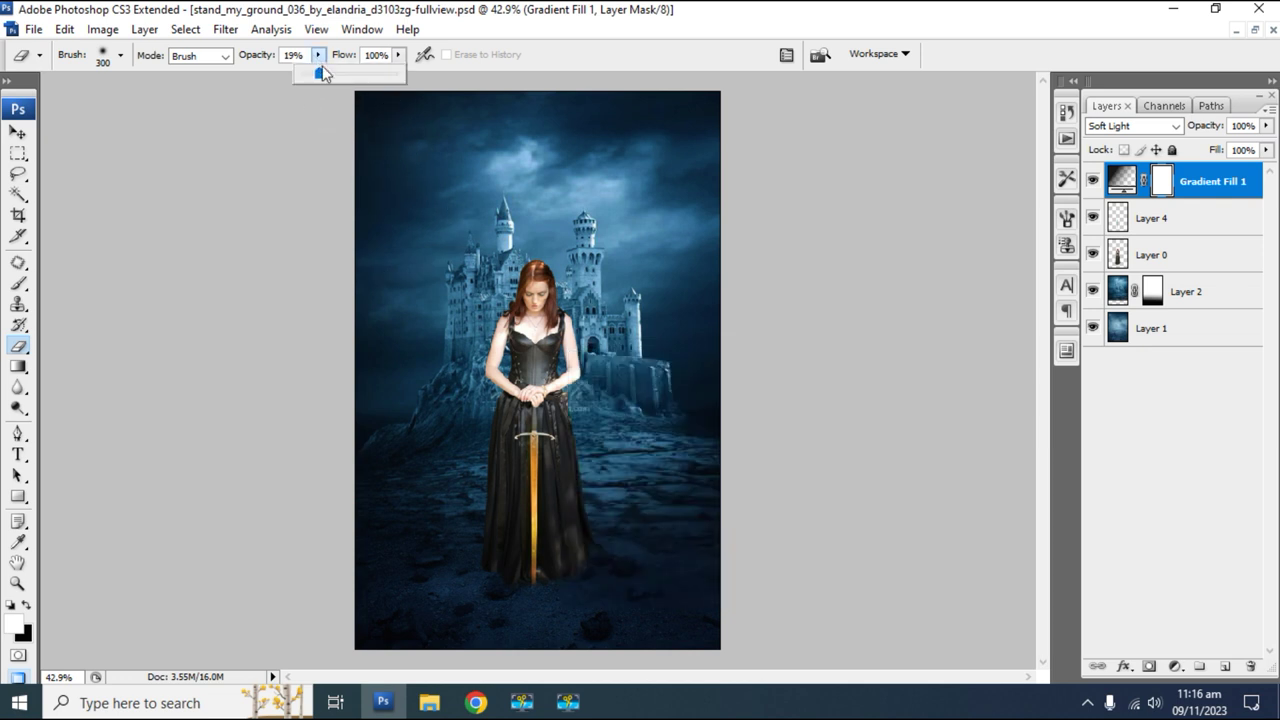
drag(337, 73, 341, 73)
key(bracketright)
key(bracketright)
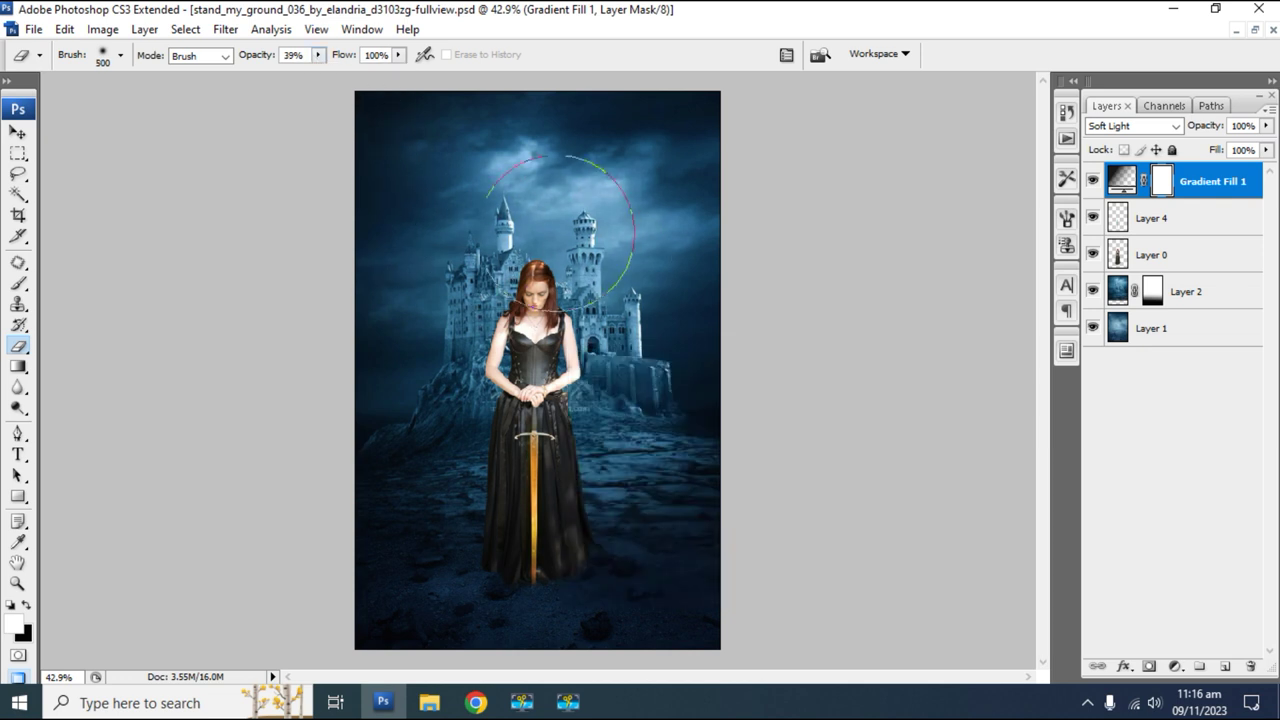
Erase the vignette mask over the upper sky, lower-left rocks and castle.
drag(643, 129, 605, 190)
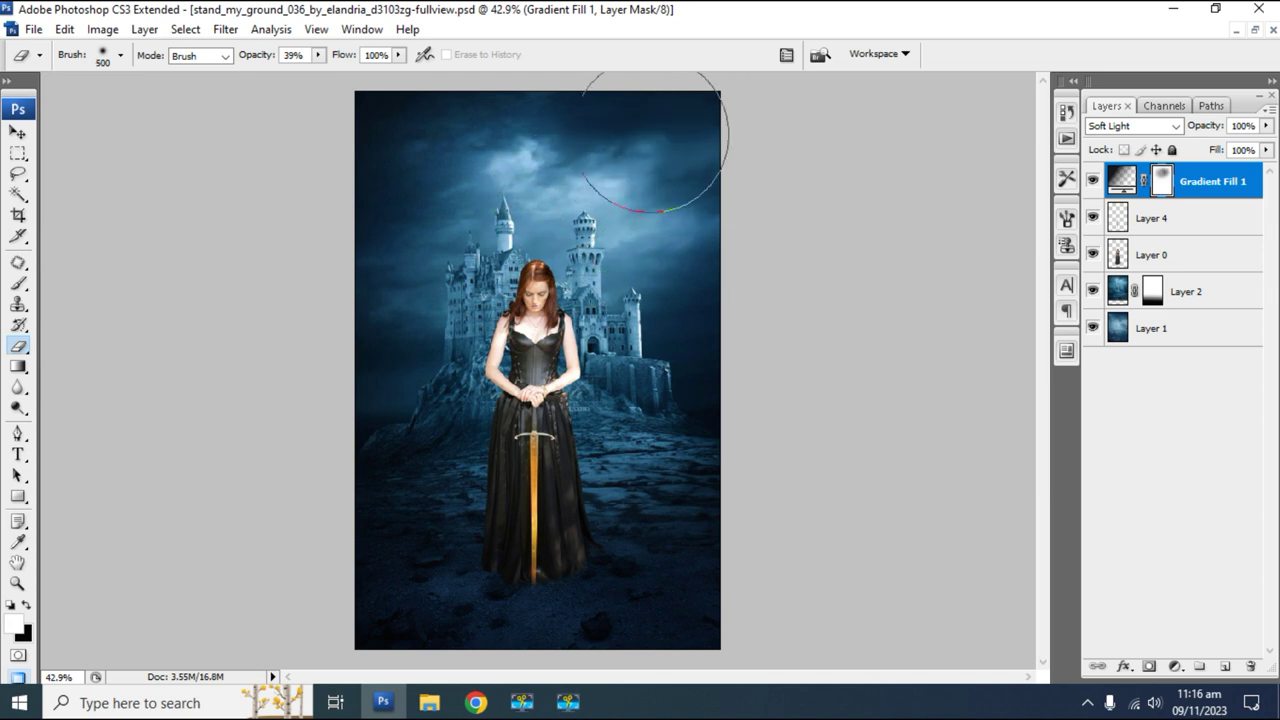
mouse_move(429, 463)
mouse_down()
mouse_move(466, 471)
mouse_move(640, 428)
mouse_up()
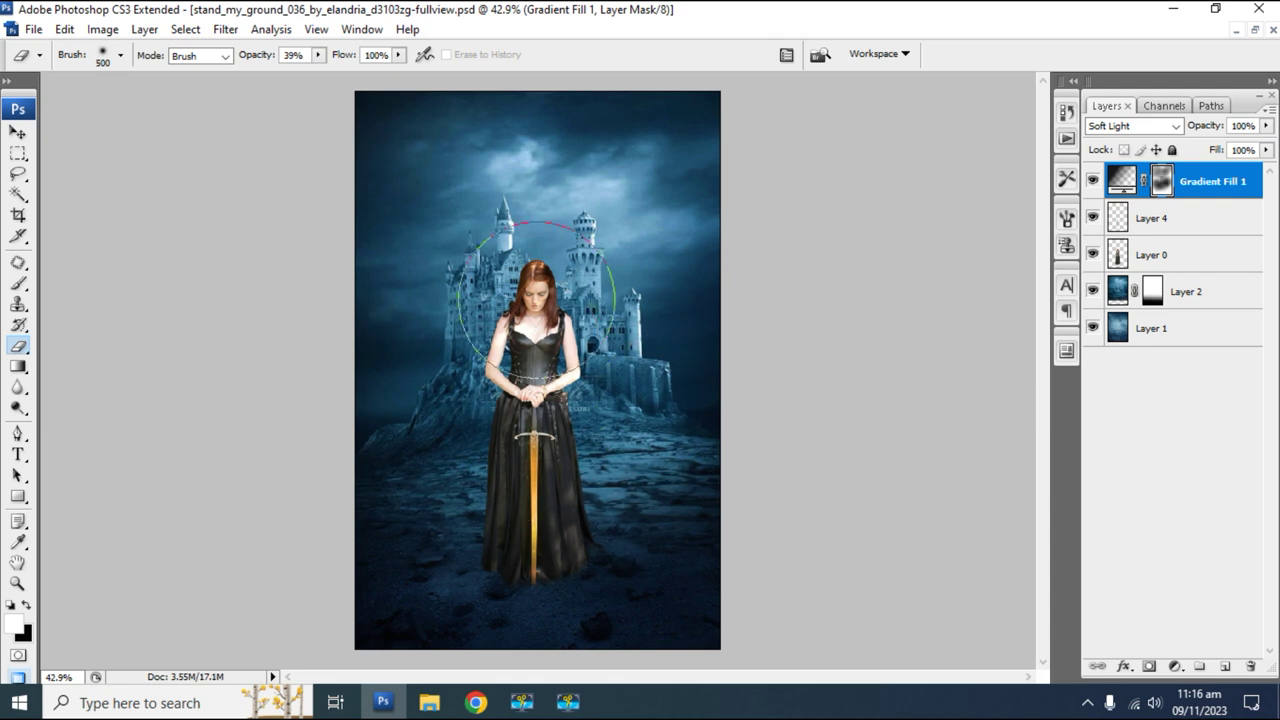
drag(536, 402, 575, 395)
key(bracketleft)
key(bracketleft)
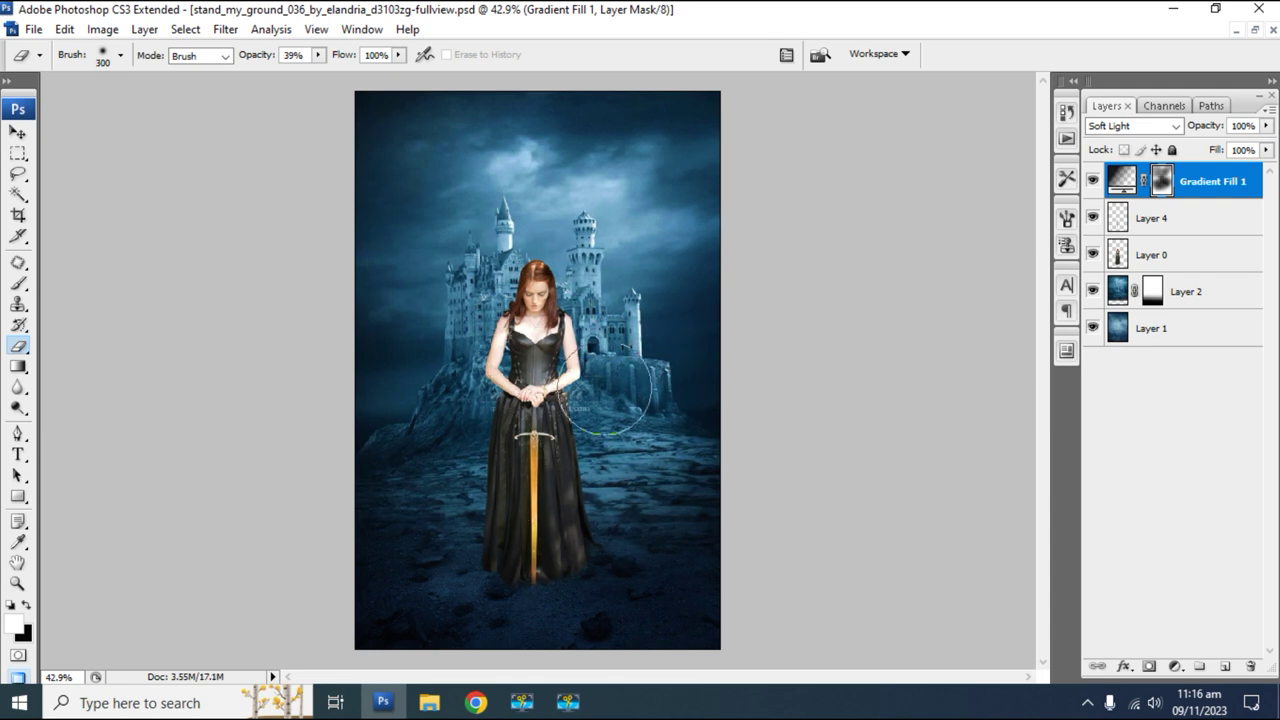
Select the woman's Layer 0 with the Move tool.
key(ctrl+plus)
key(v)
click(1180, 262)
key(ctrl+plus)
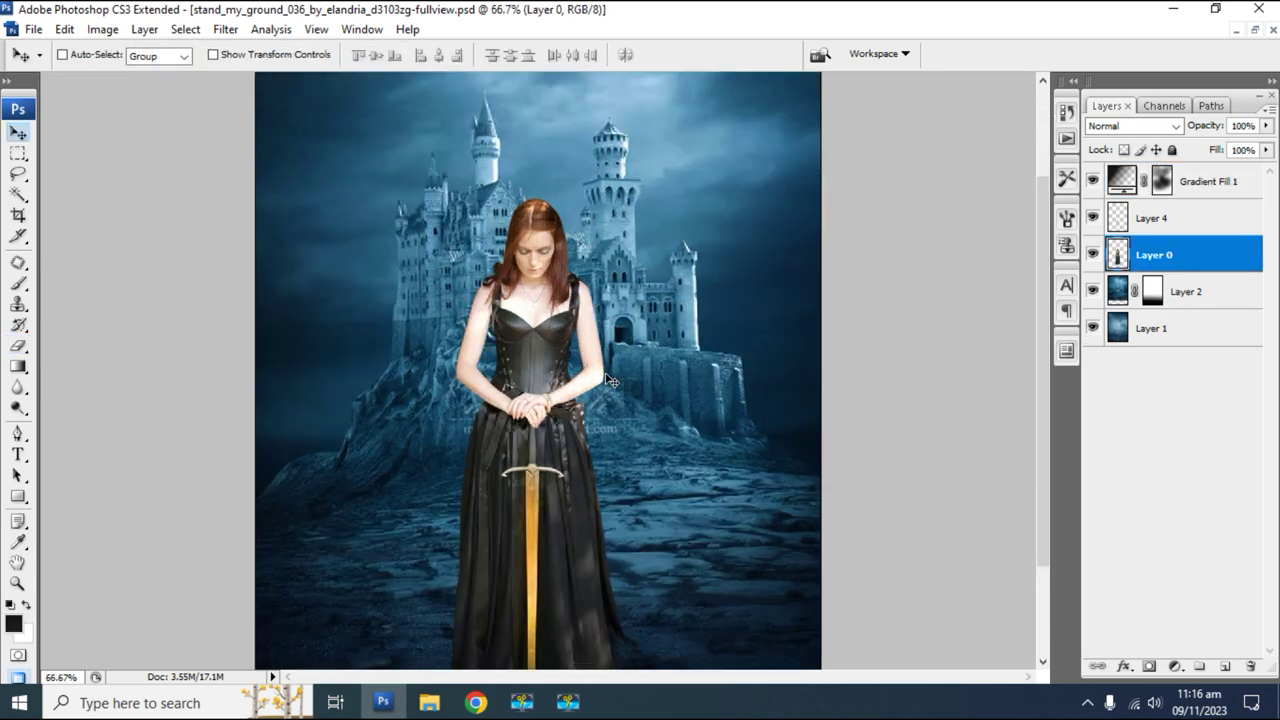
Create Layer 5 and brush sky-sampled dark blue over the woman and sword.
key(ctrl+minus)
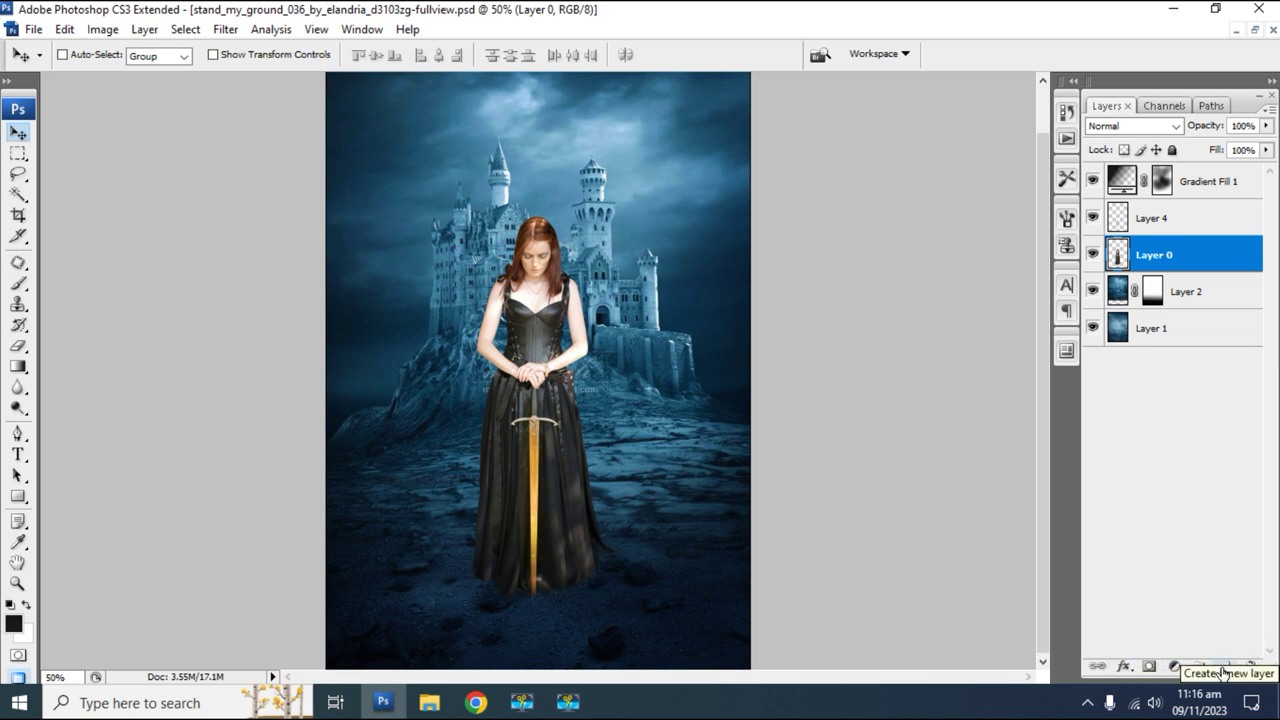
click(1224, 671)
key(b)
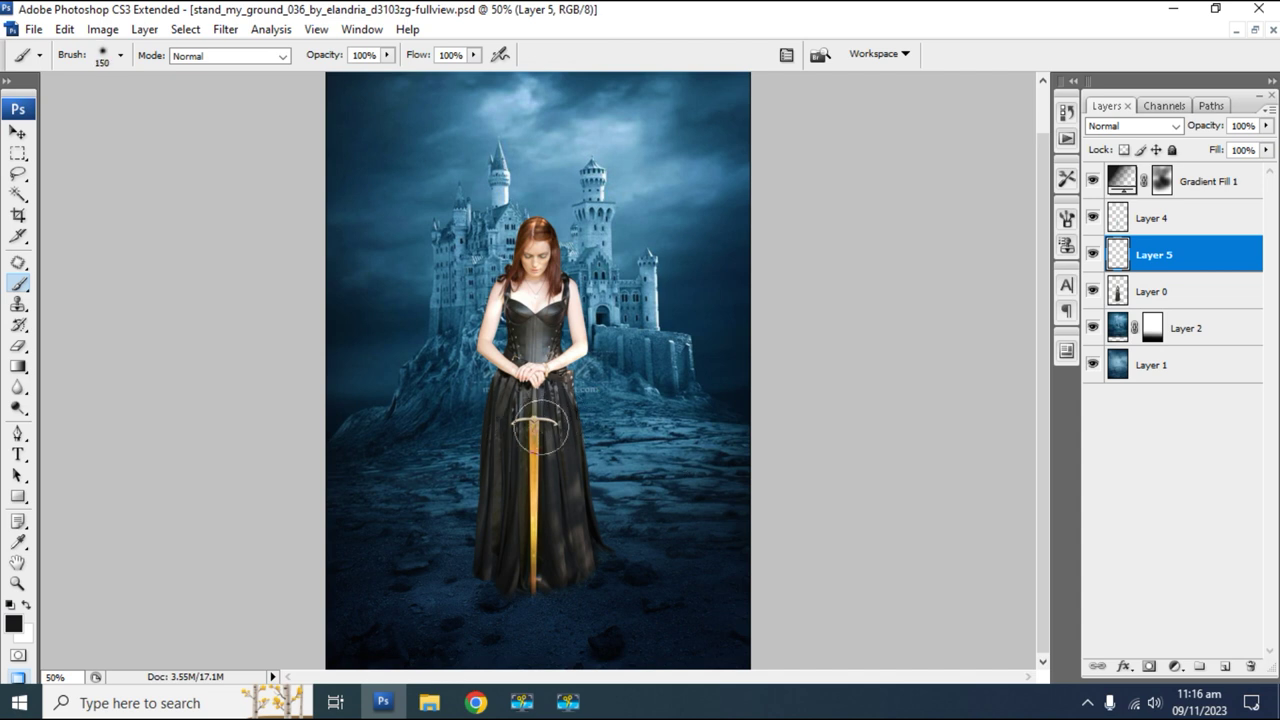
alt+click(692, 238)
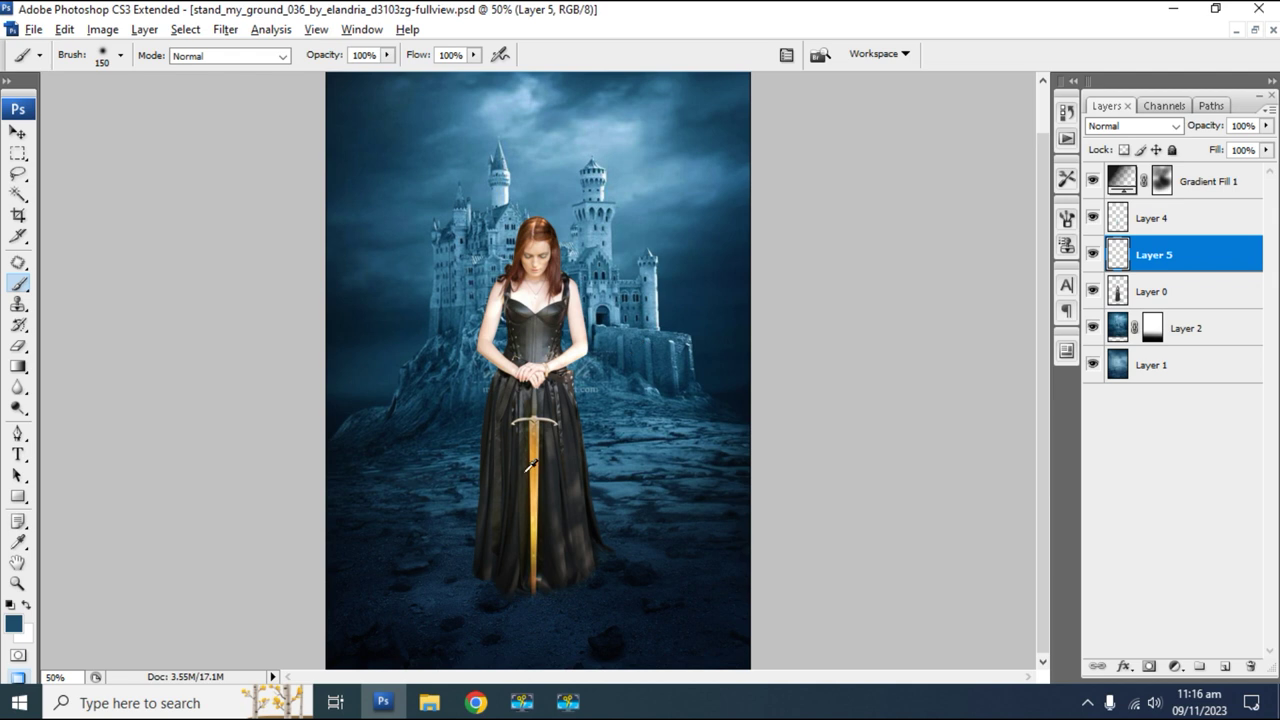
mouse_move(548, 472)
mouse_down()
mouse_move(515, 505)
mouse_move(500, 585)
mouse_move(492, 500)
mouse_move(507, 345)
mouse_move(540, 232)
mouse_move(585, 520)
mouse_move(543, 606)
mouse_move(508, 257)
mouse_move(515, 280)
mouse_move(531, 234)
mouse_move(580, 289)
mouse_move(529, 337)
mouse_move(487, 343)
mouse_move(549, 329)
mouse_move(529, 591)
mouse_up()
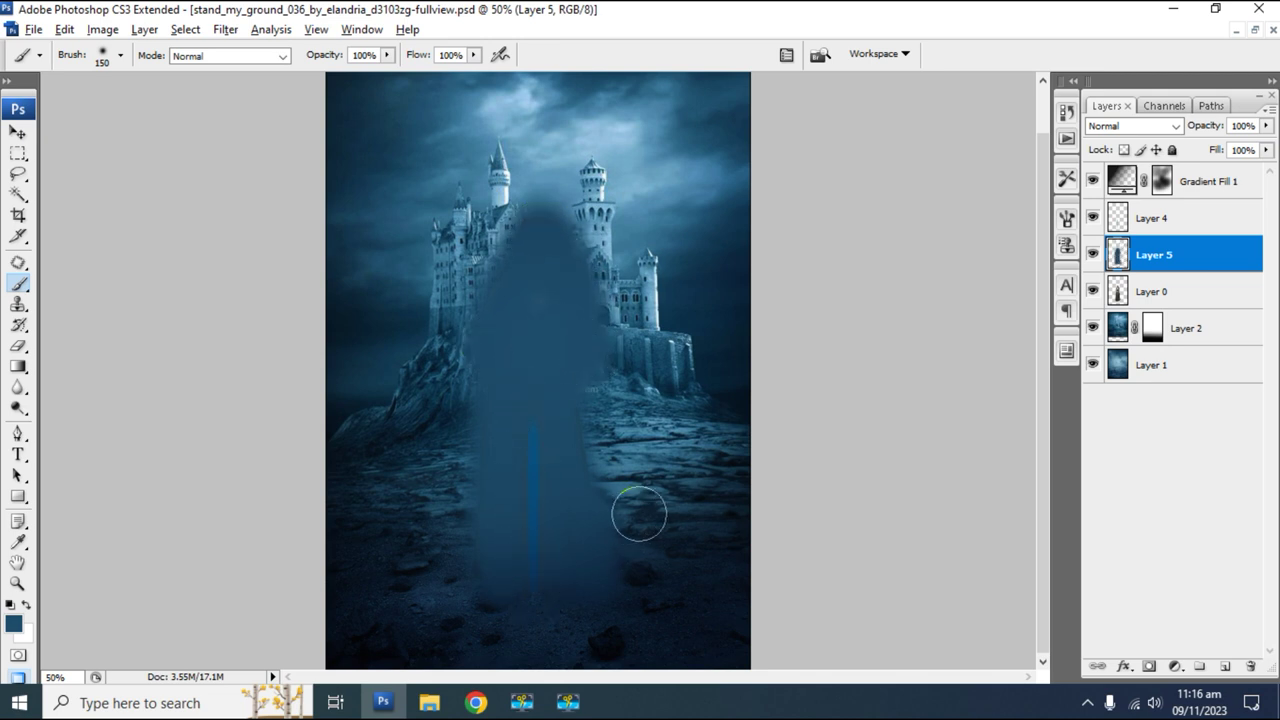
key(v)
click(1130, 126)
Cycle Layer 5's blend mode to Soft Light, toggling it to compare.
click(1100, 190)
key(Down)
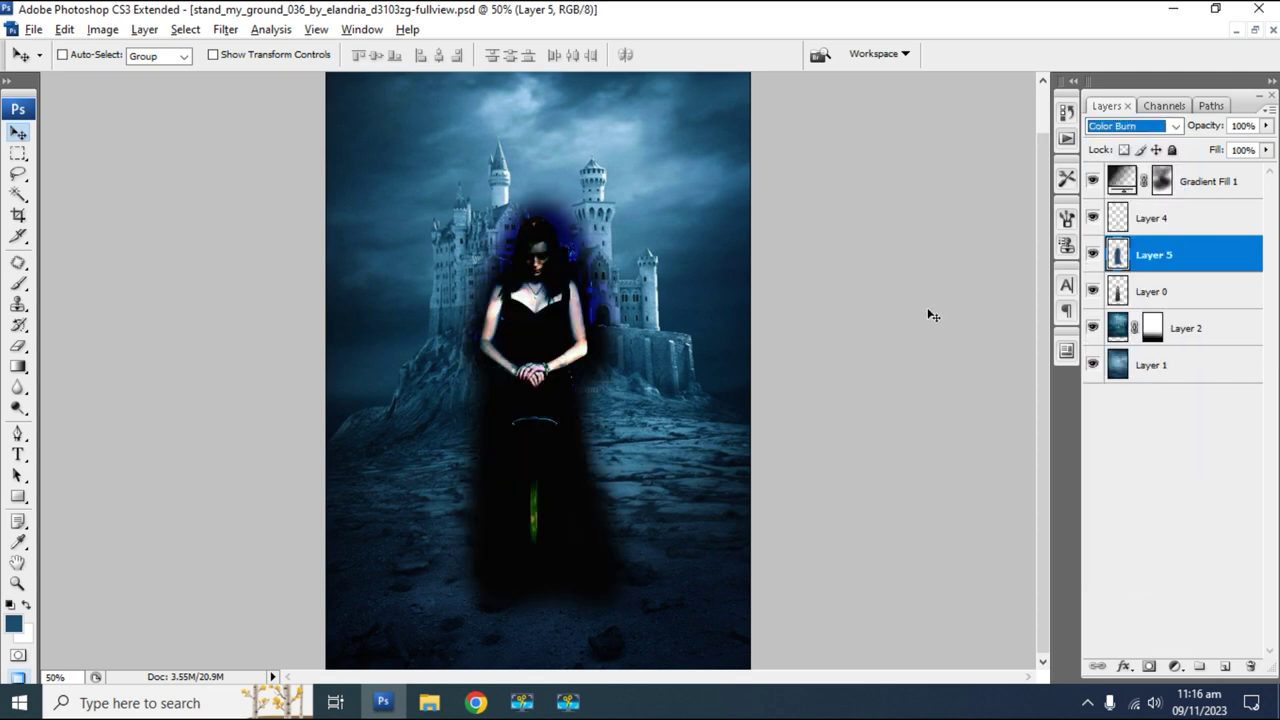
key(Down)
key(Down)
key(Down)
key(Down)
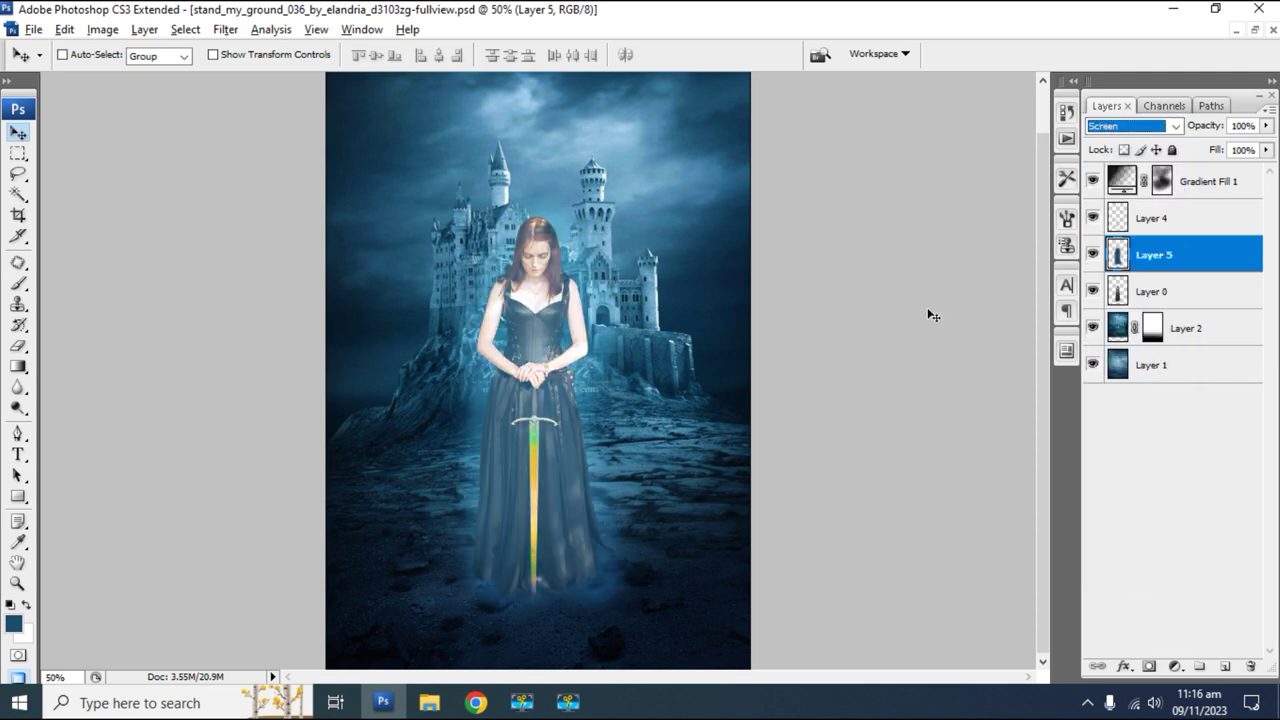
key(Down)
key(Down)
key(Down)
key(Down)
key(Down)
key(Down)
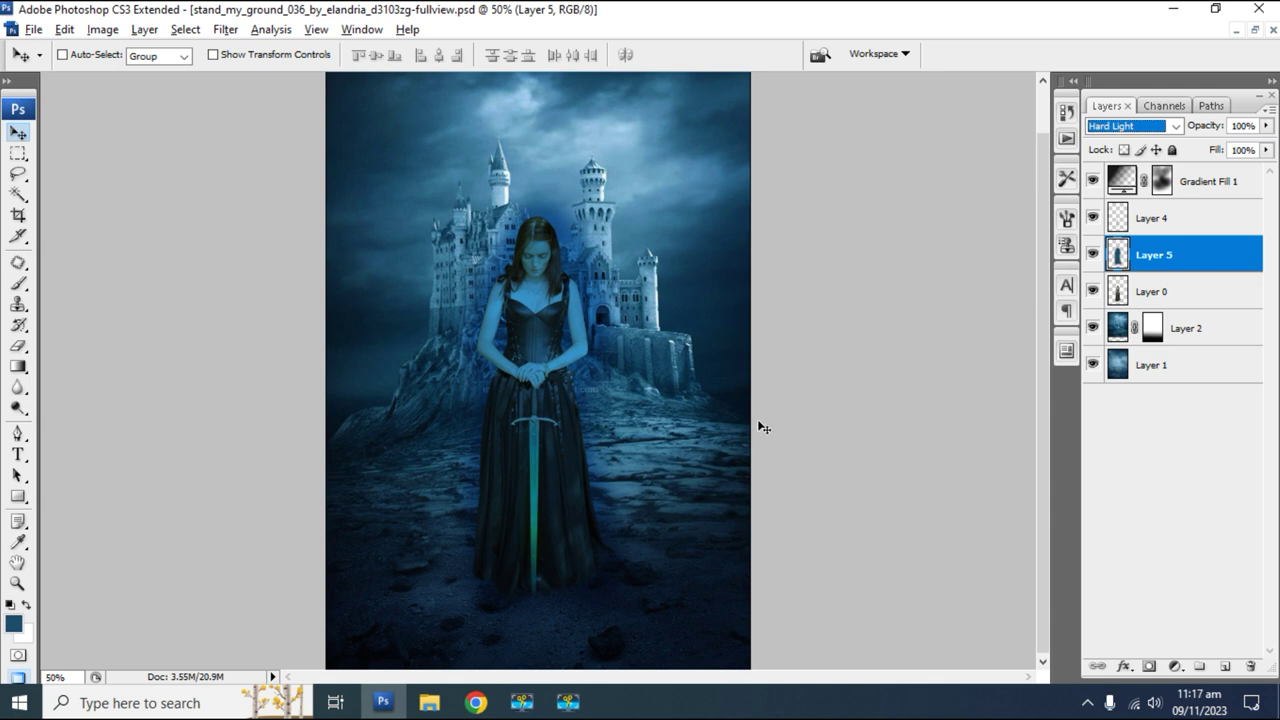
key(ctrl+plus)
key(Up)
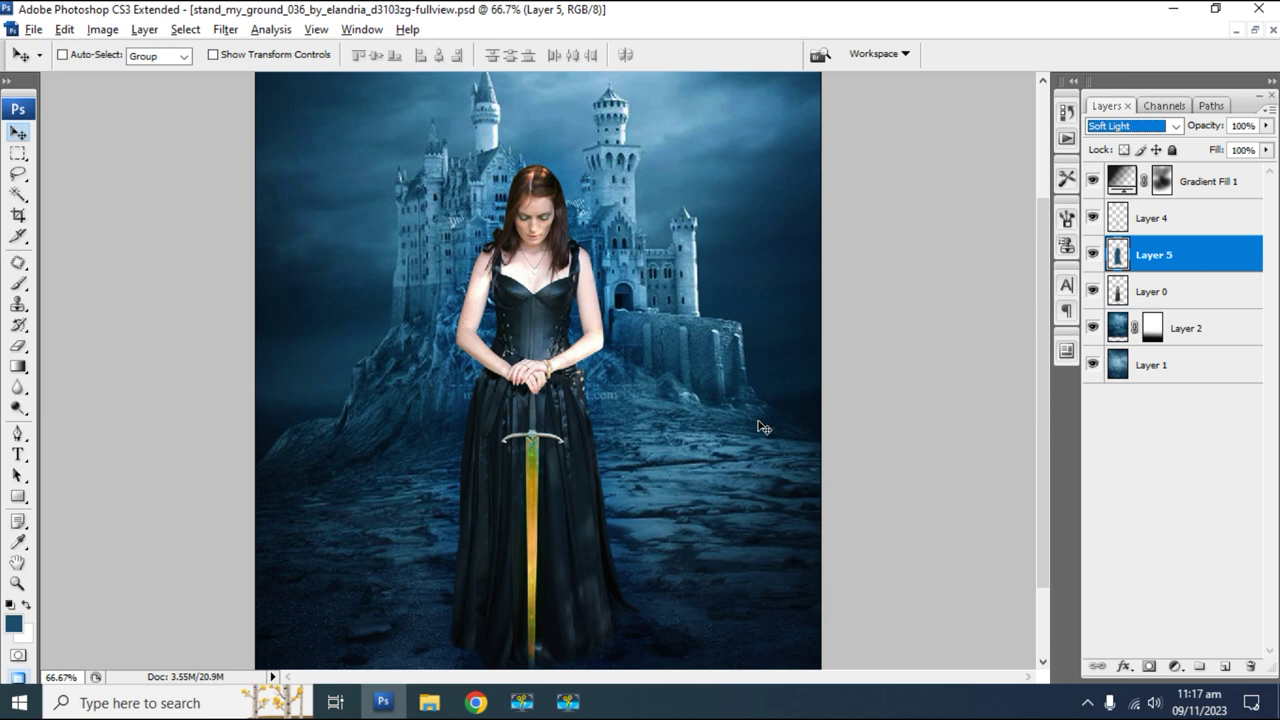
drag(738, 366, 734, 424)
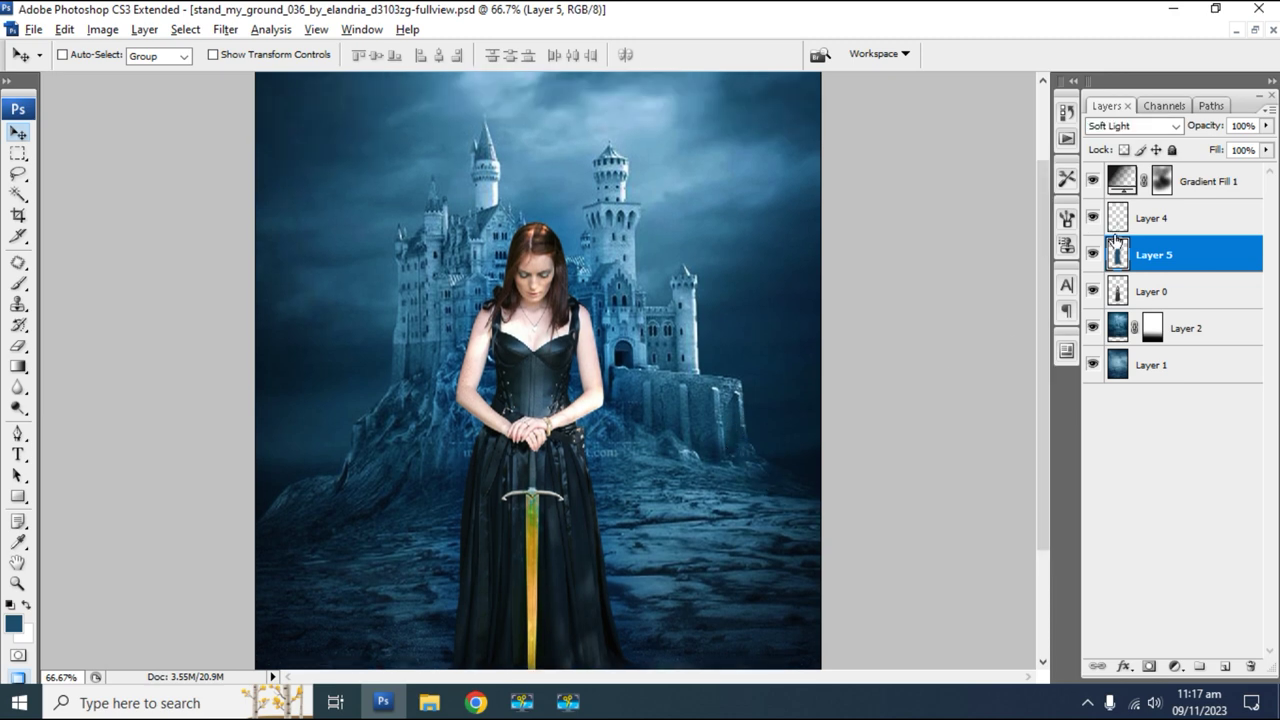
click(1093, 262)
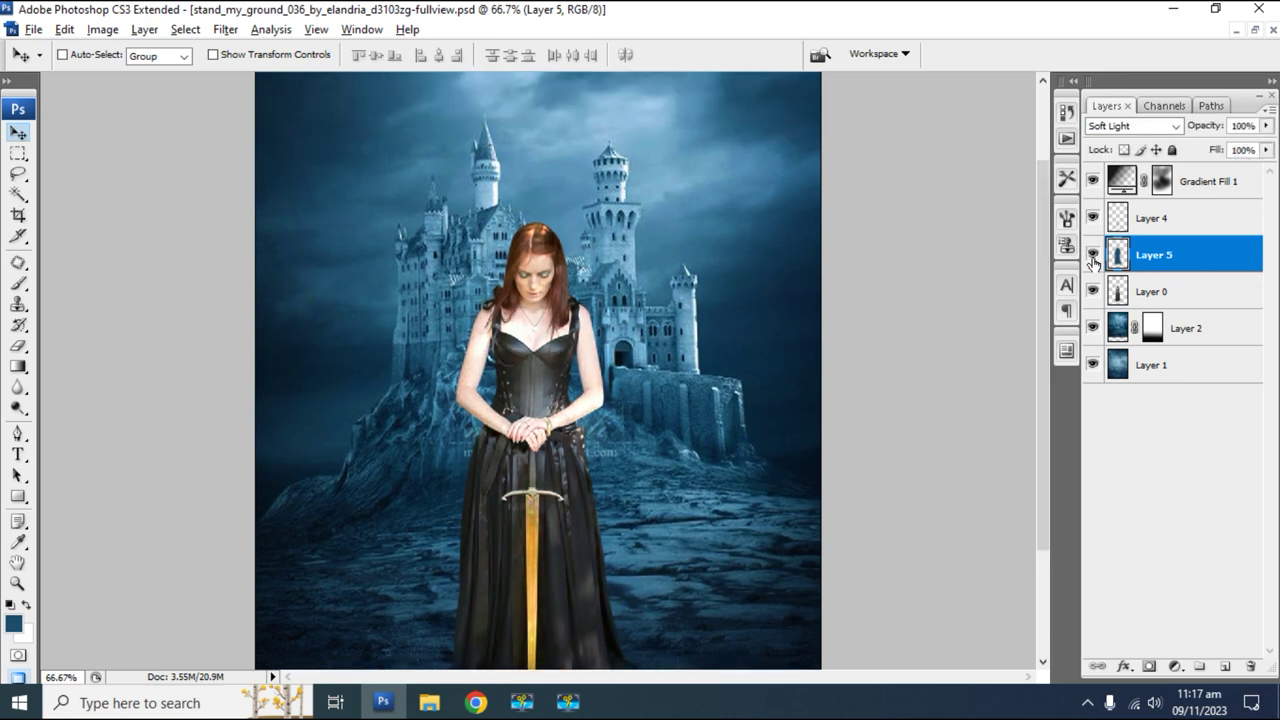
click(1093, 262)
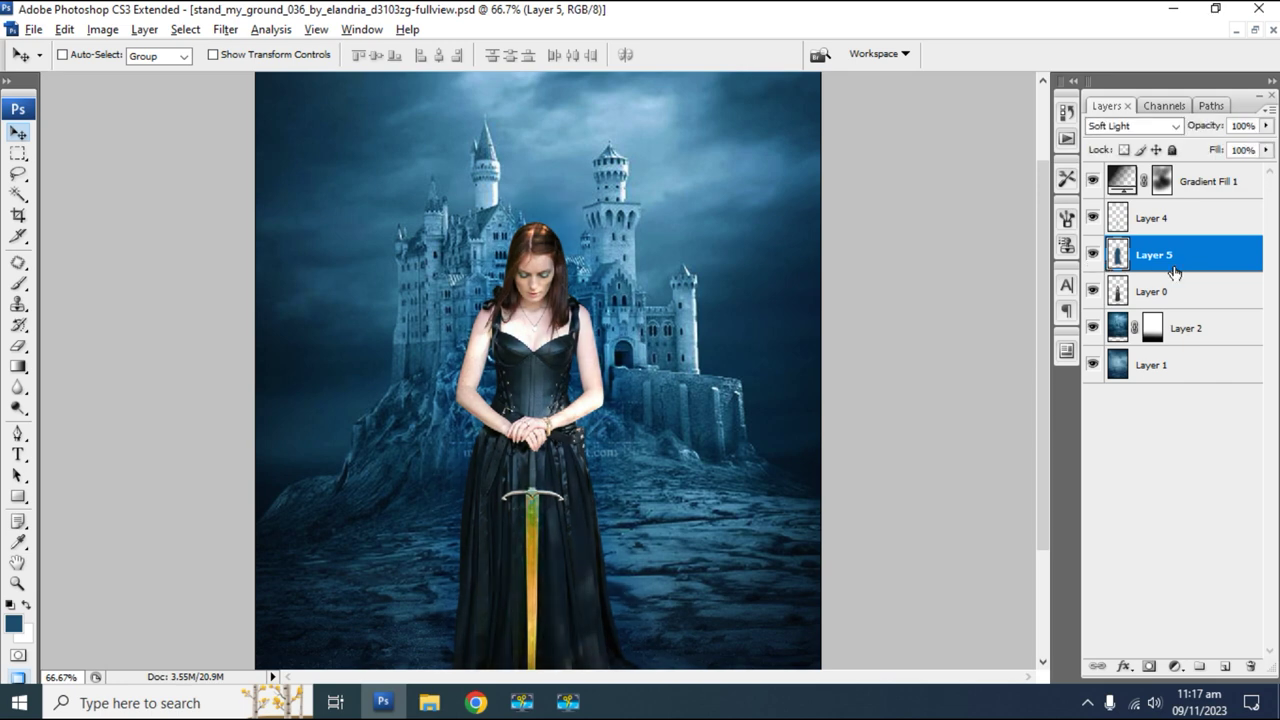
Set Layer 5's fill to 88%, comparing with Layers 4 and 5 hidden.
click(1266, 150)
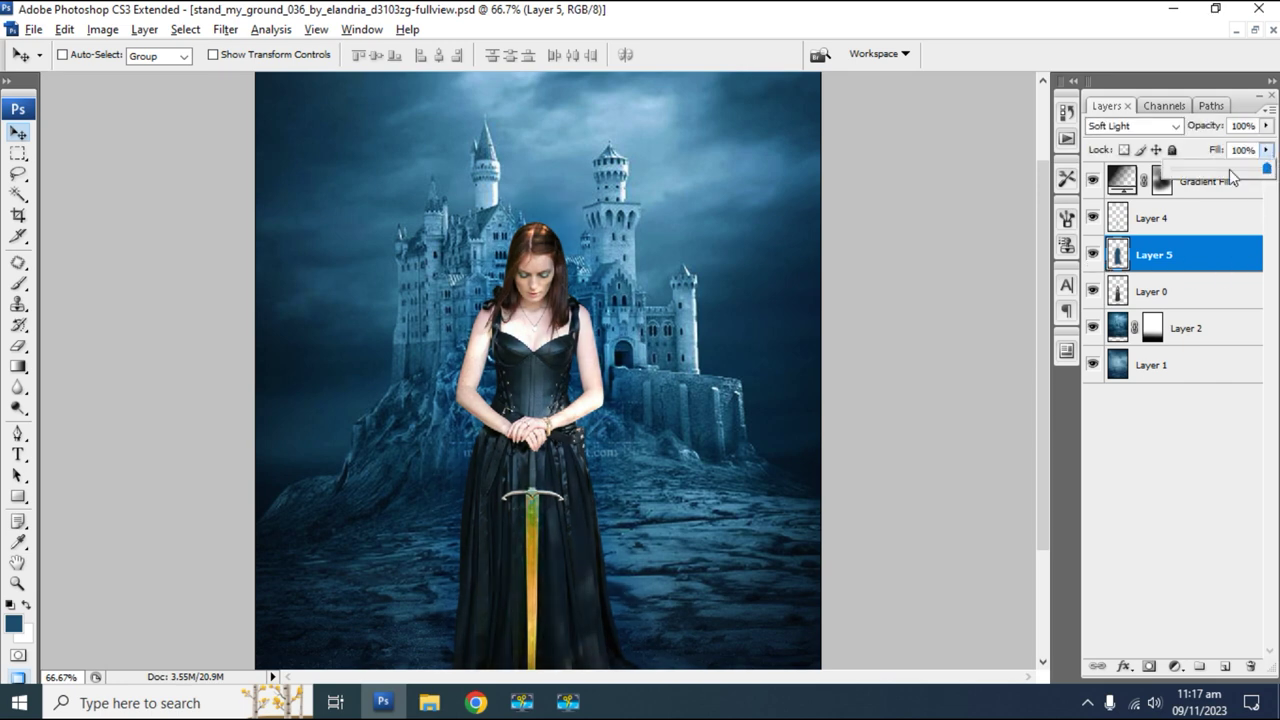
click(1229, 169)
mouse_move(1242, 180)
mouse_down()
mouse_move(1241, 167)
mouse_move(1258, 172)
mouse_up()
click(776, 328)
click(1091, 222)
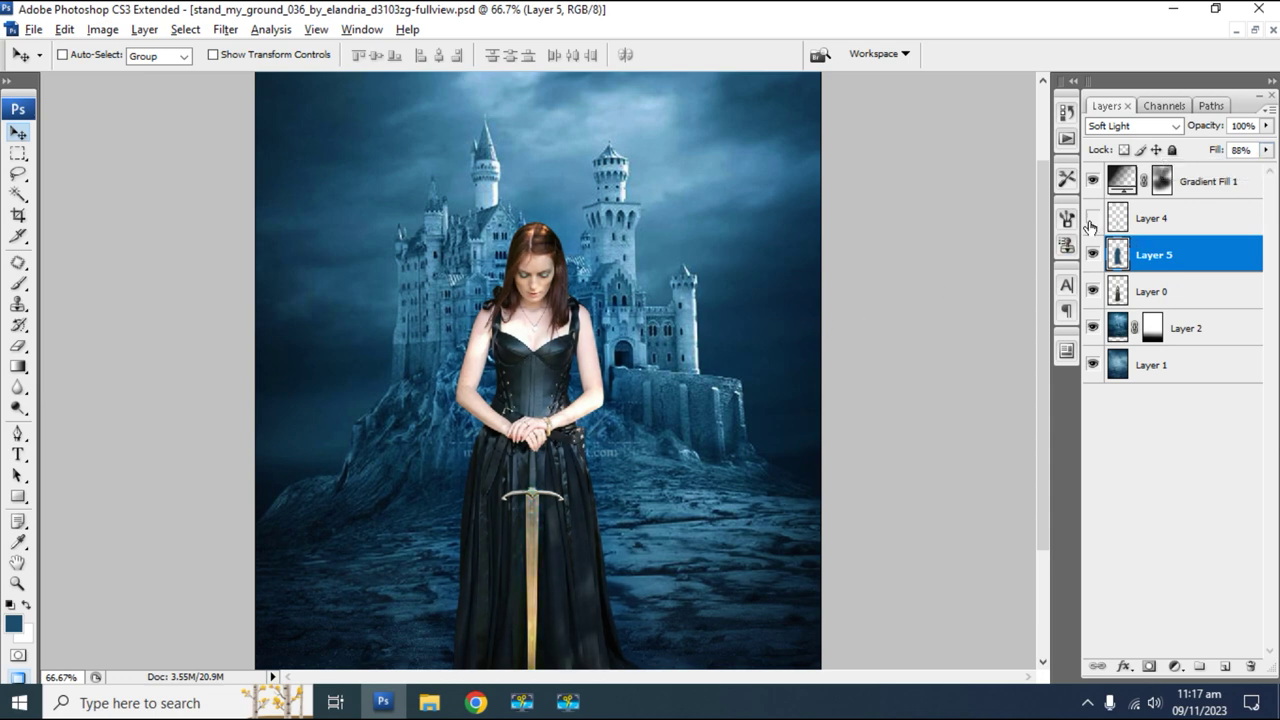
click(1092, 218)
click(1170, 222)
click(1093, 255)
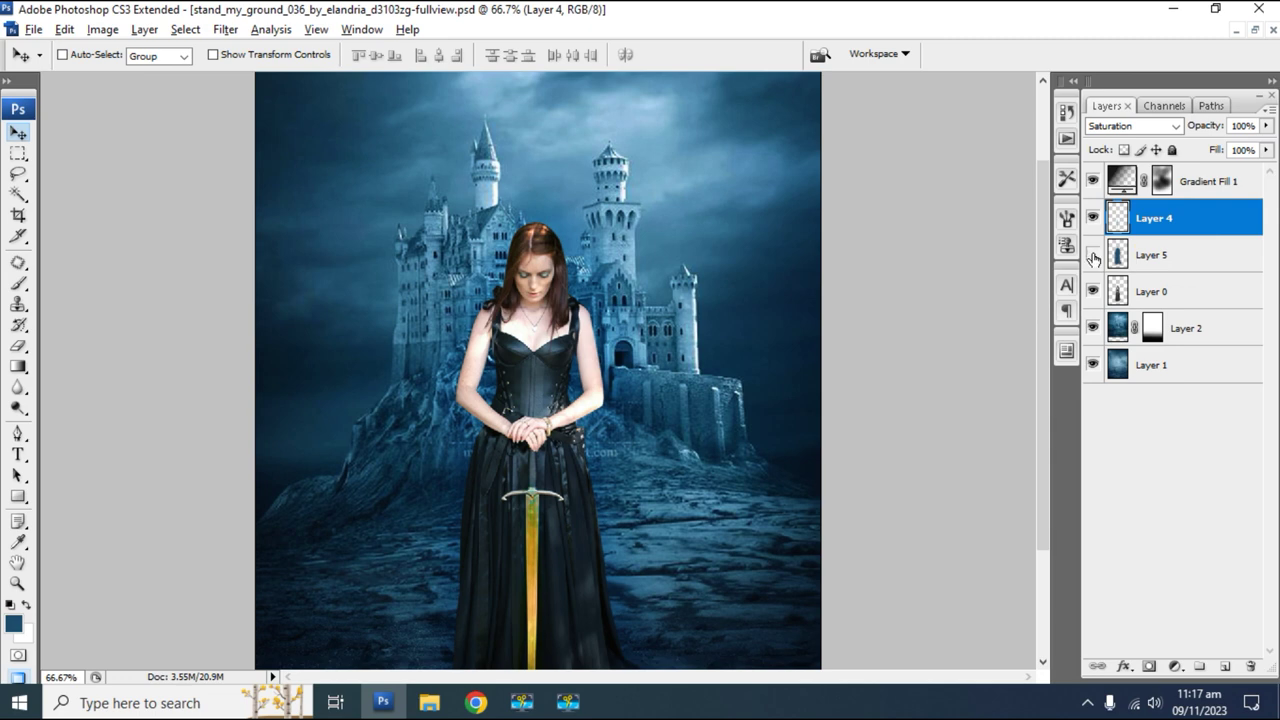
click(1093, 256)
Clip Layer 5 to the woman's Layer 0 as a clipping mask.
key(ctrl+minus)
key(ctrl+minus)
key(ctrl+plus)
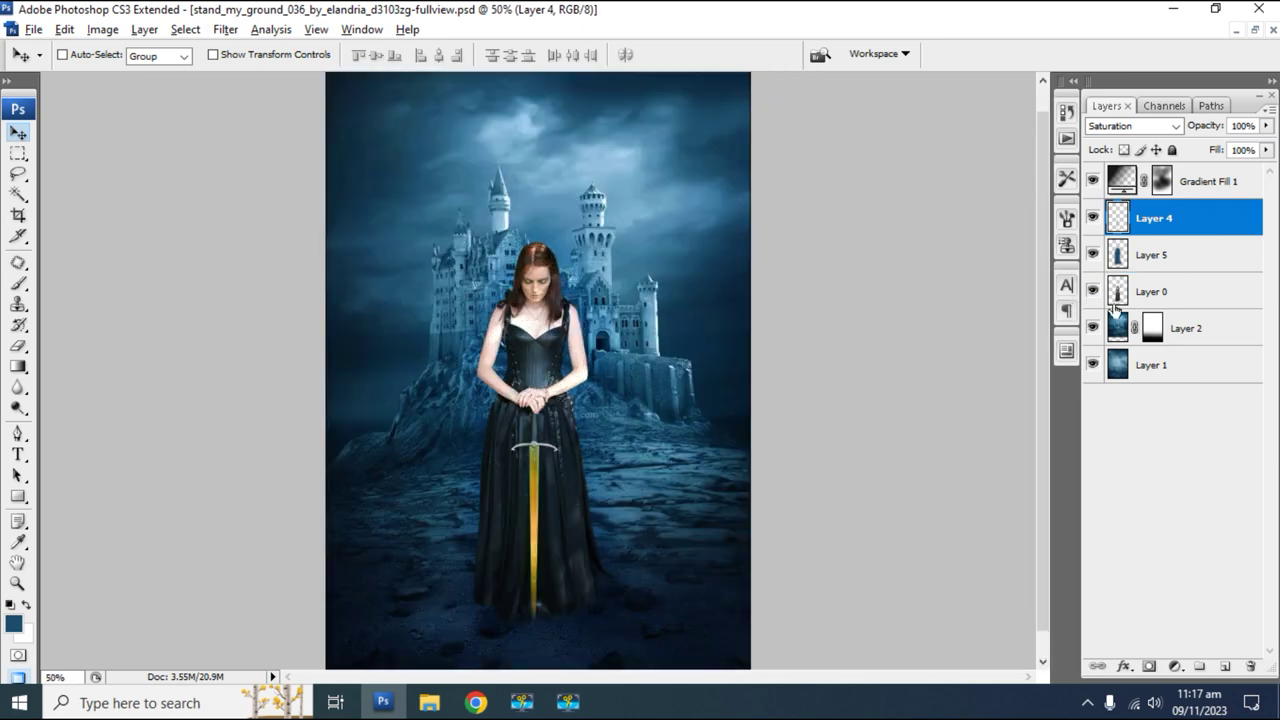
click(1093, 256)
click(1174, 259)
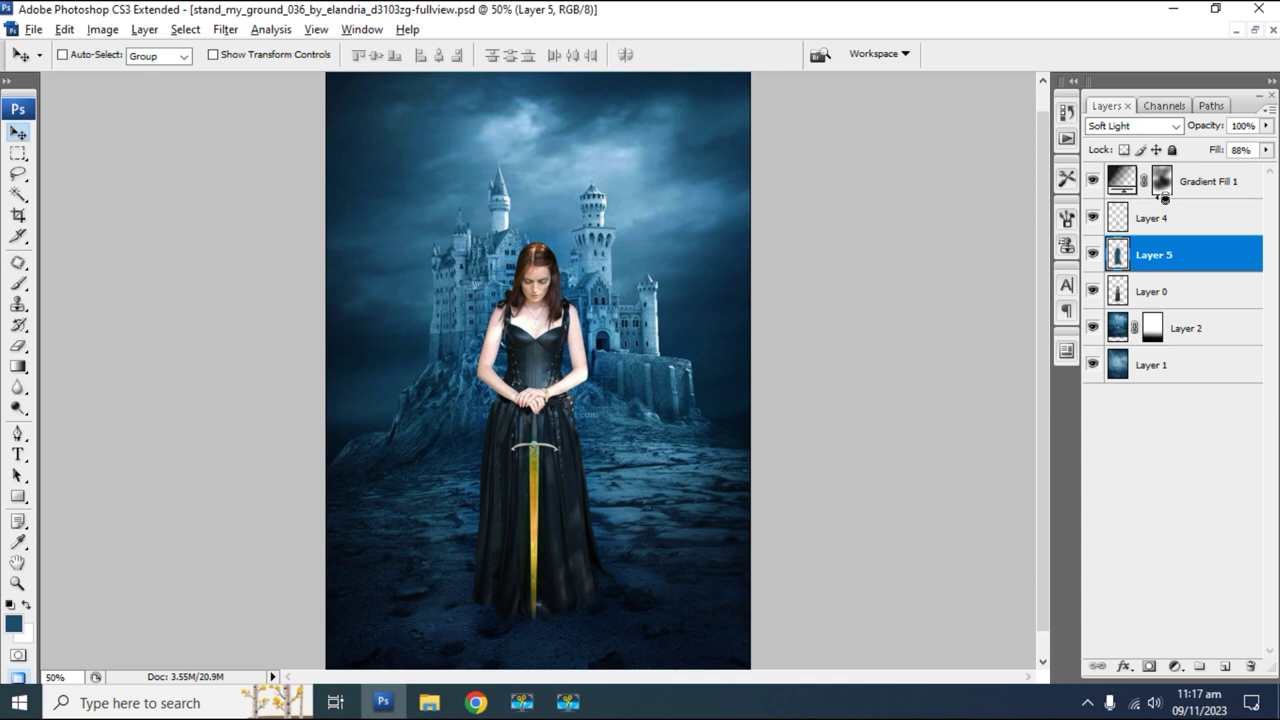
drag(1195, 264, 1199, 274)
alt+click(1199, 274)
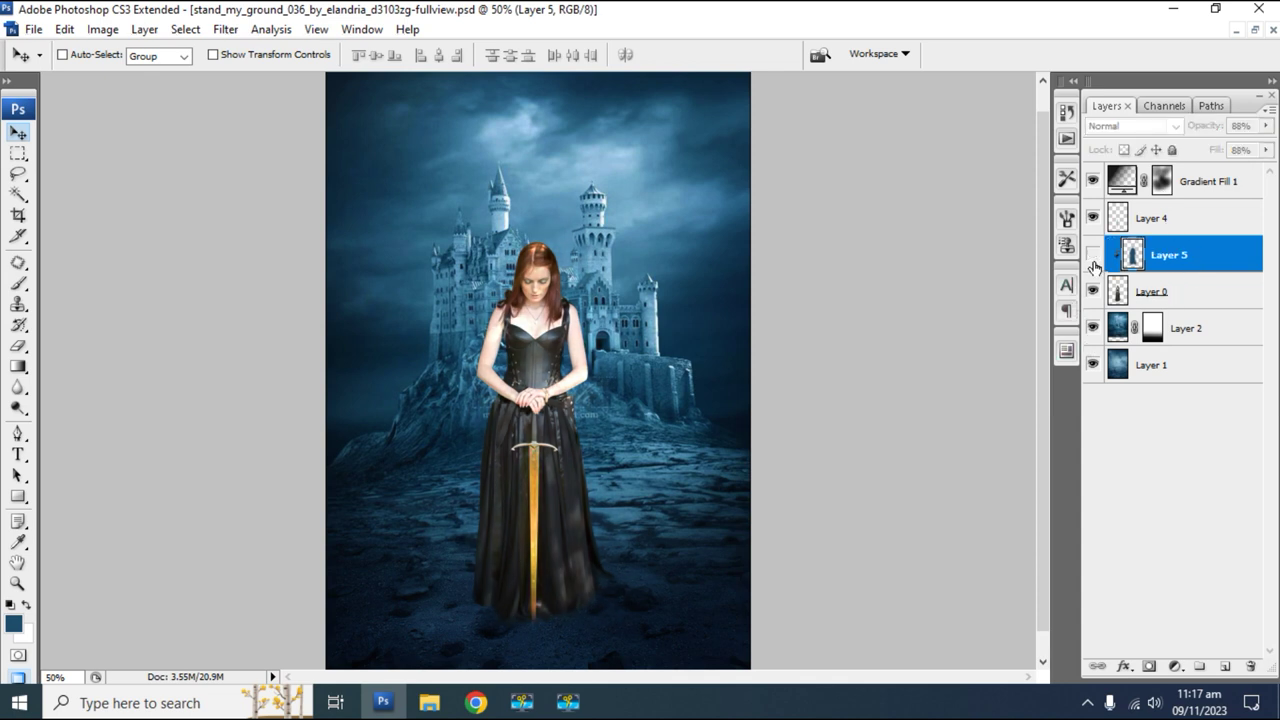
key(ctrl+plus)
key(ctrl+plus)
key(ctrl+plus)
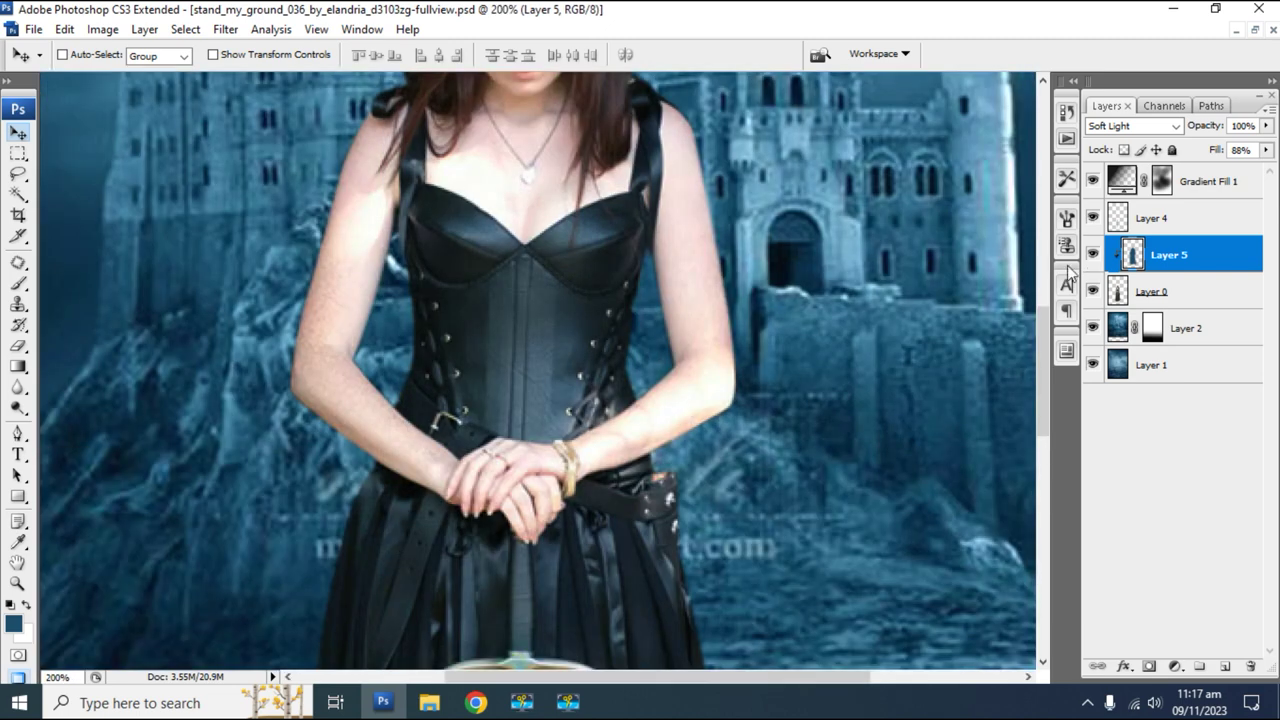
scroll(771, 466, up, 3)
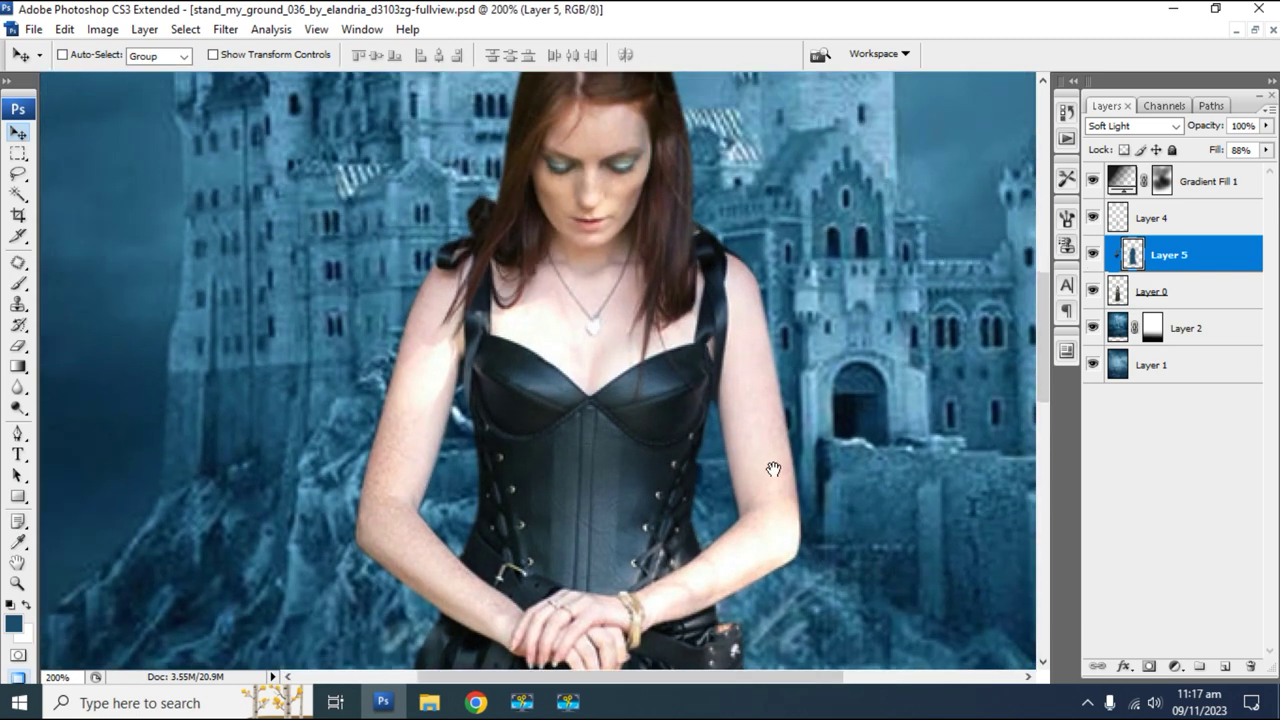
key(ctrl+minus)
click(1173, 298)
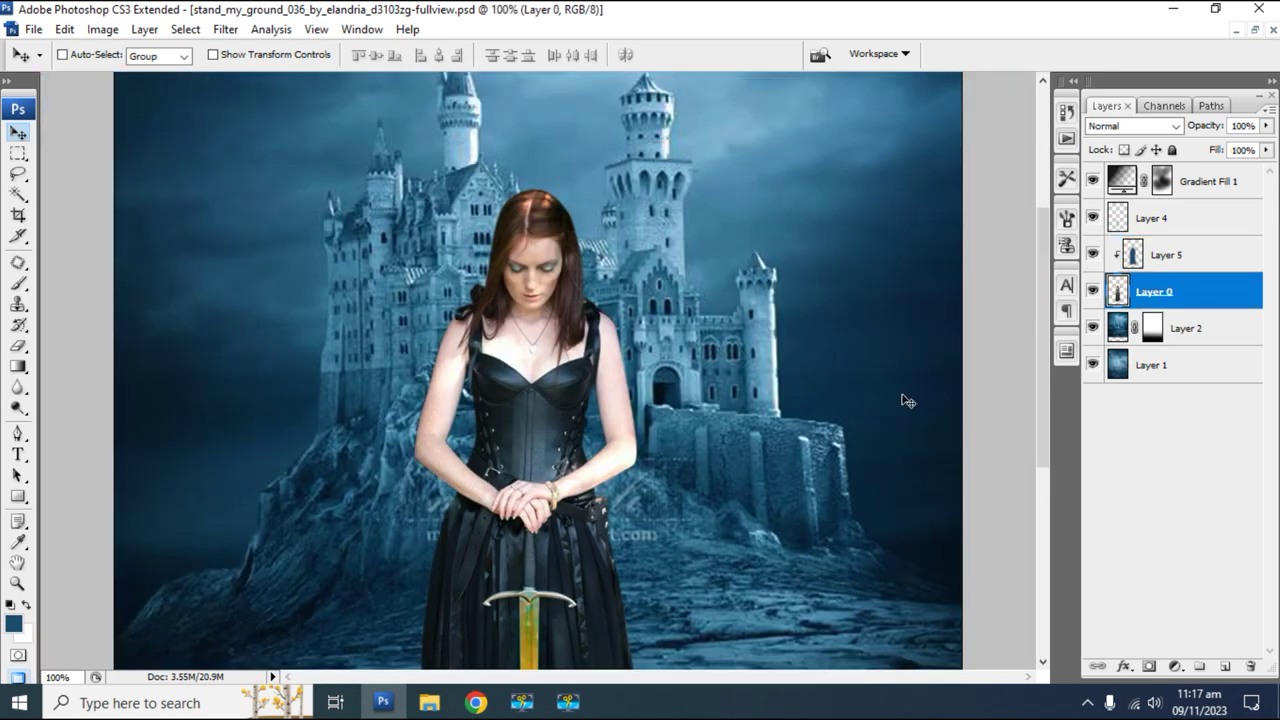
Apply Levels to Layer 0 with black input 13 and midtones 1.14.
key(ctrl+l)
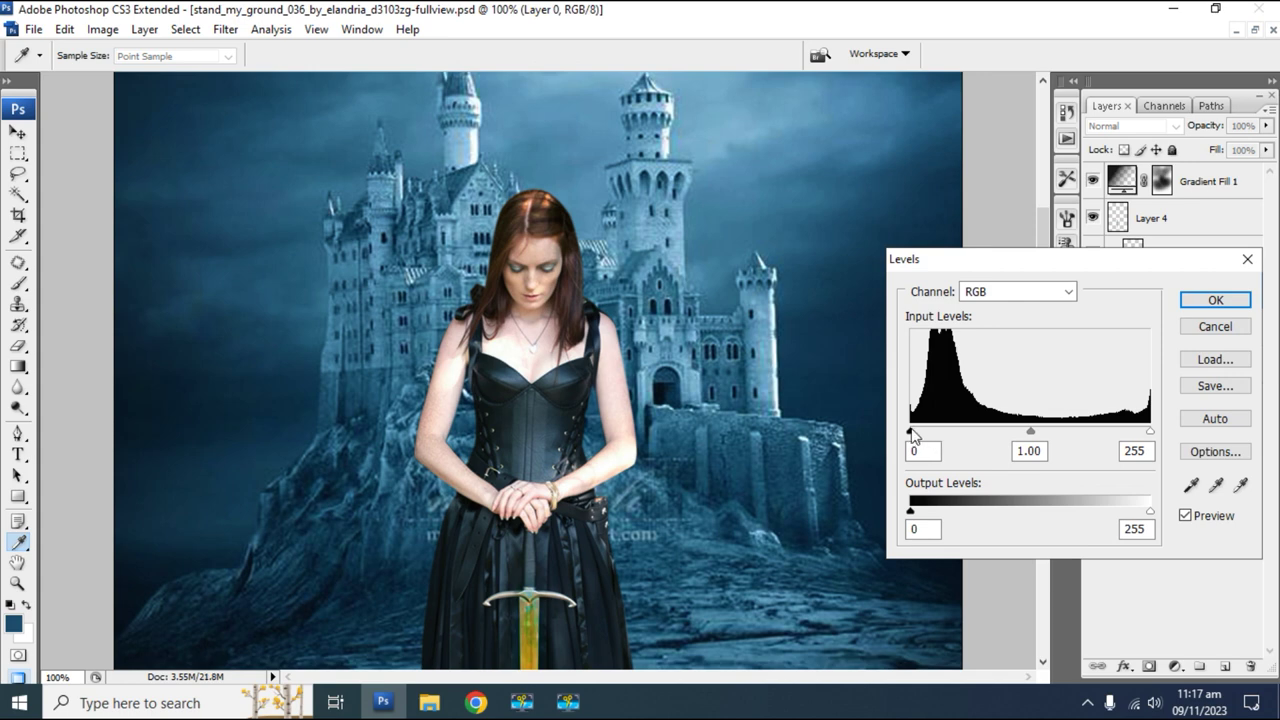
drag(918, 433, 929, 433)
drag(1032, 435, 1025, 433)
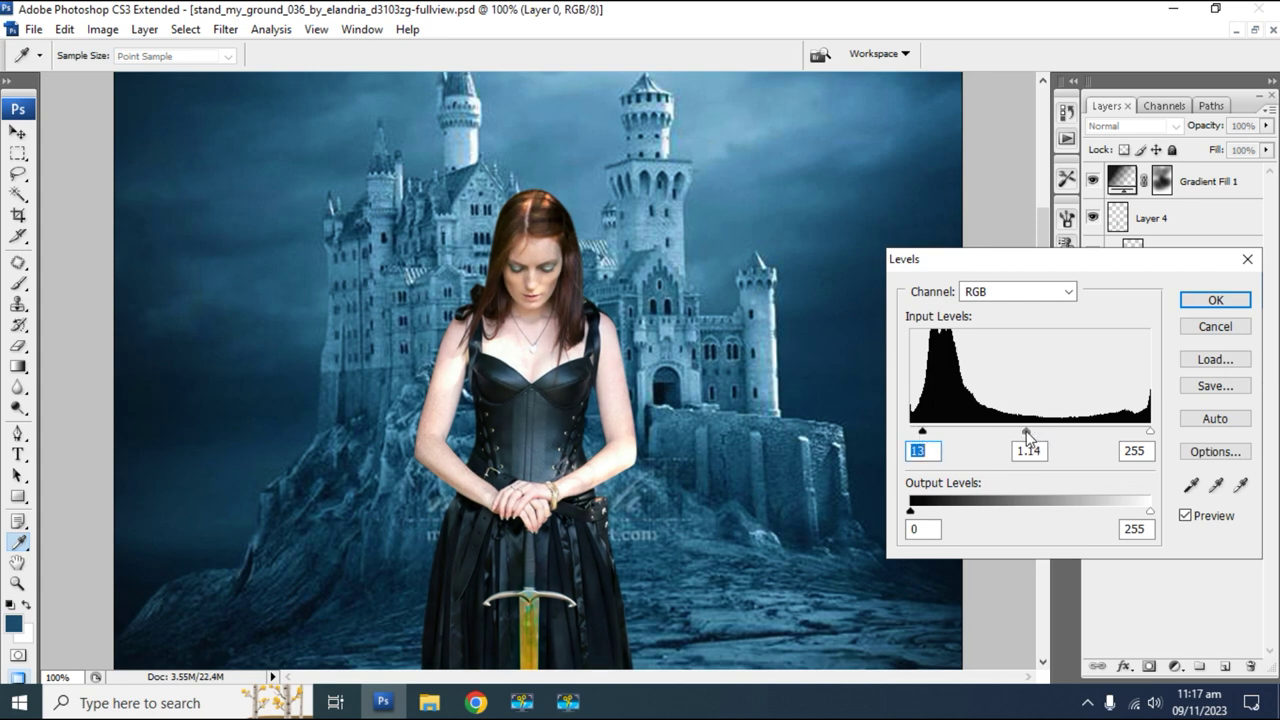
click(1143, 437)
key(Return)
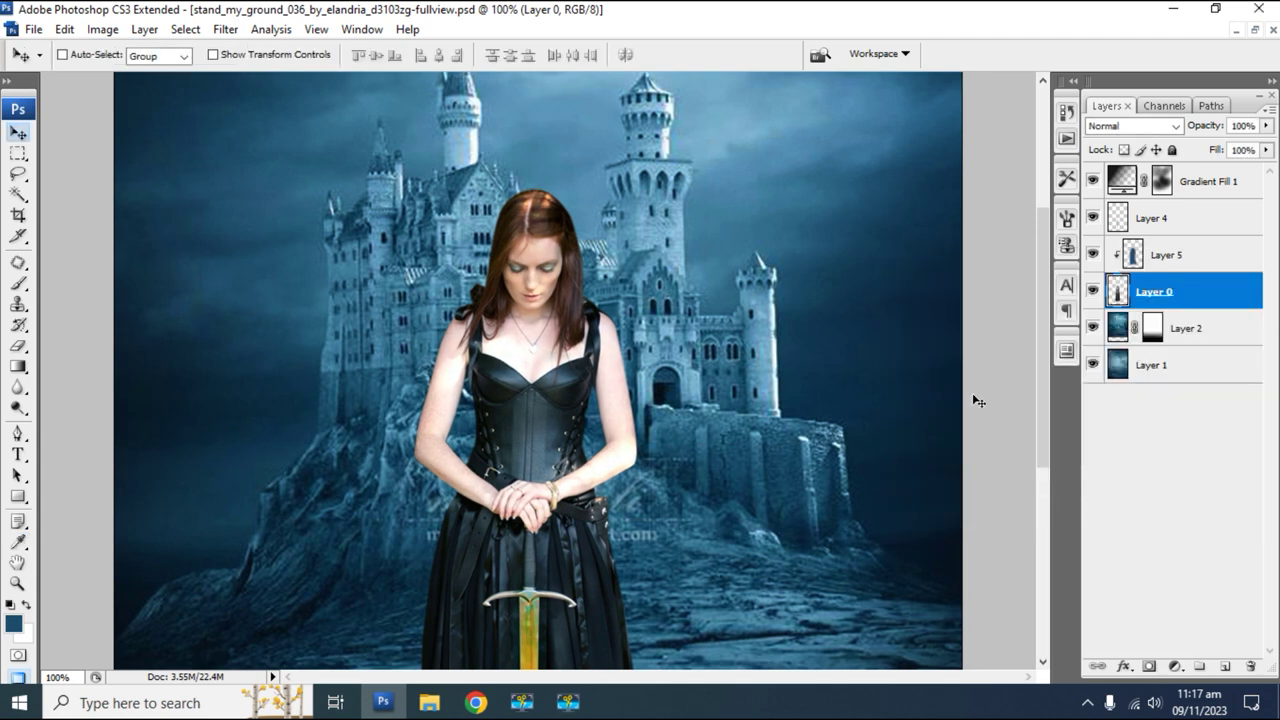
key(ctrl+minus)
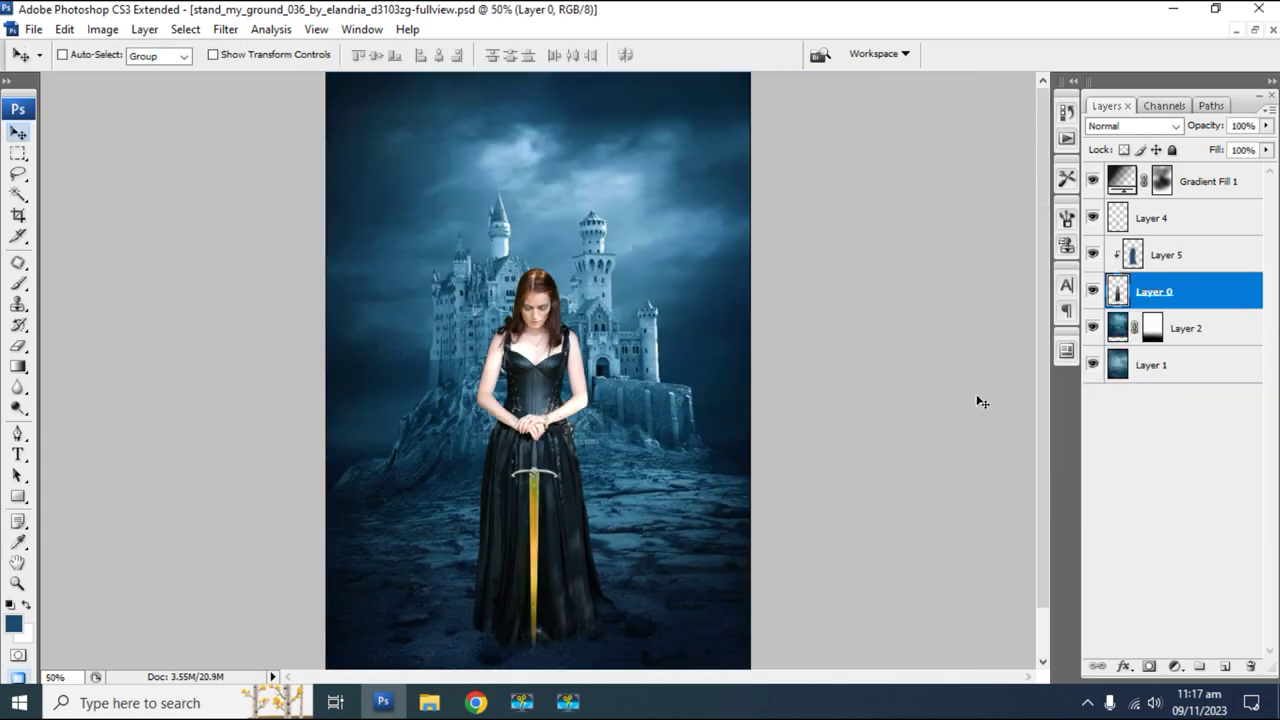
key(ctrl+minus)
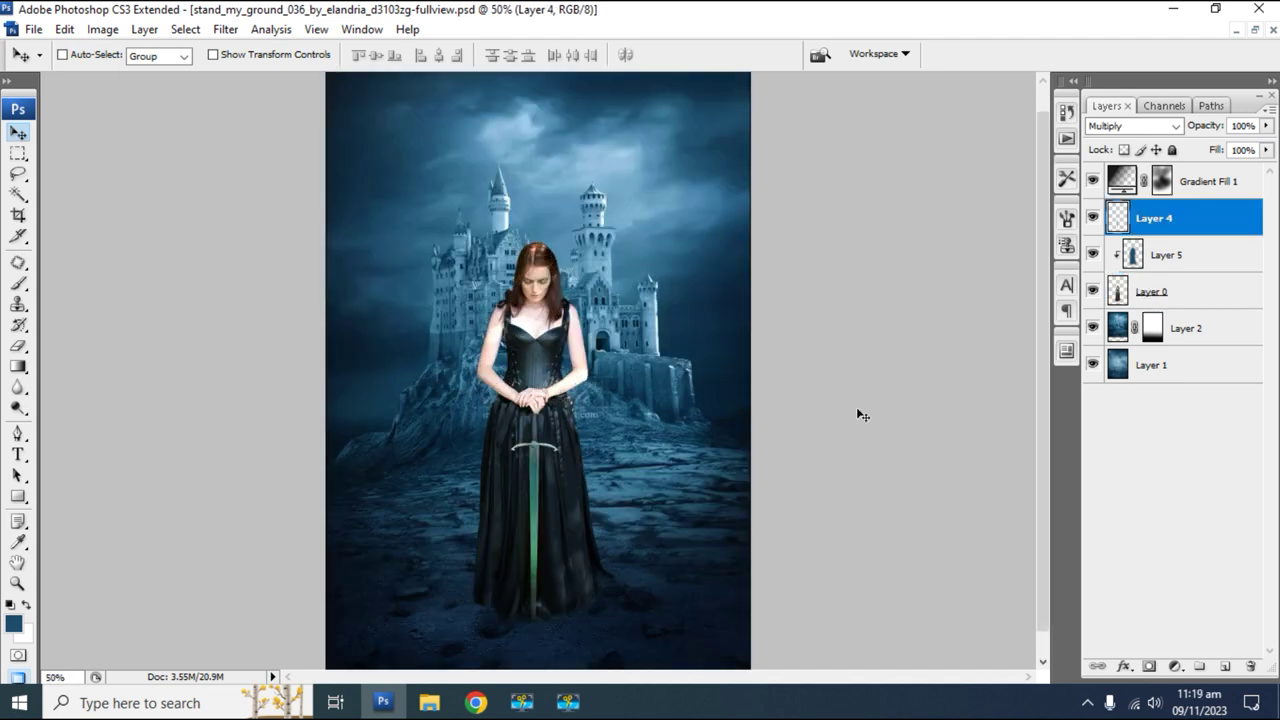
Switch the sword glow Layer 4 to Screen blending for a pale blue shine.
click(1130, 127)
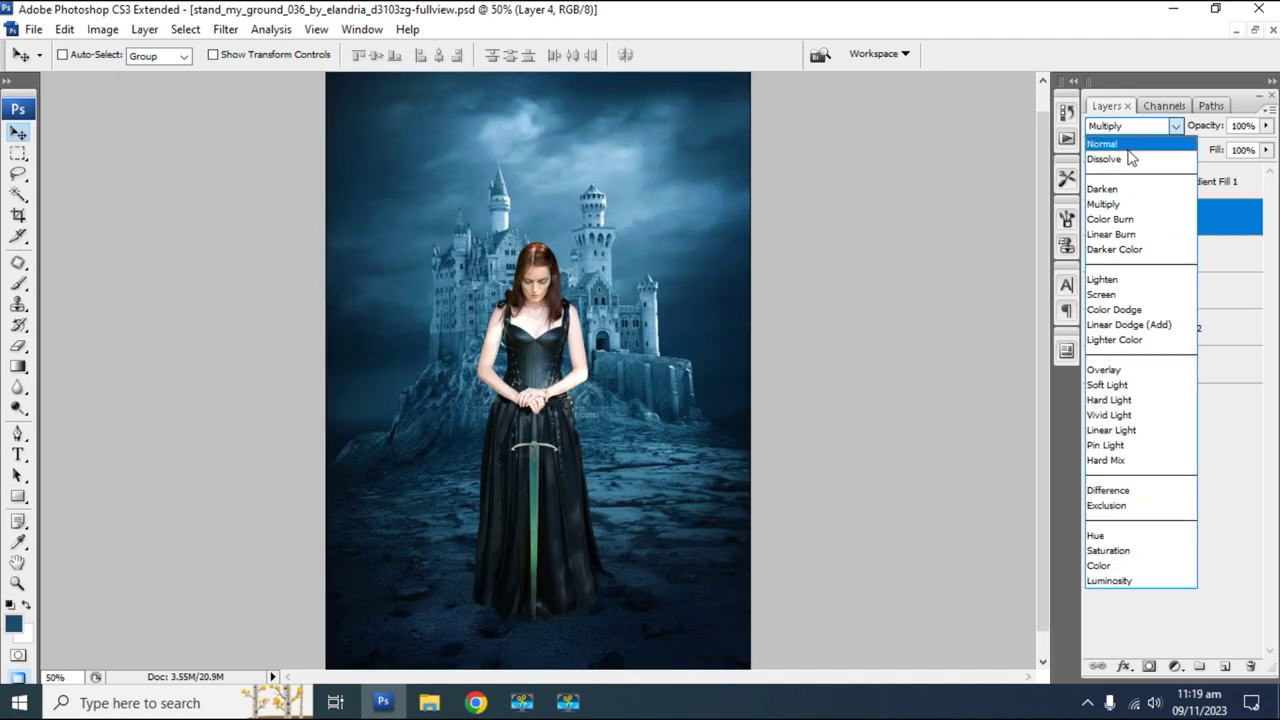
click(1112, 157)
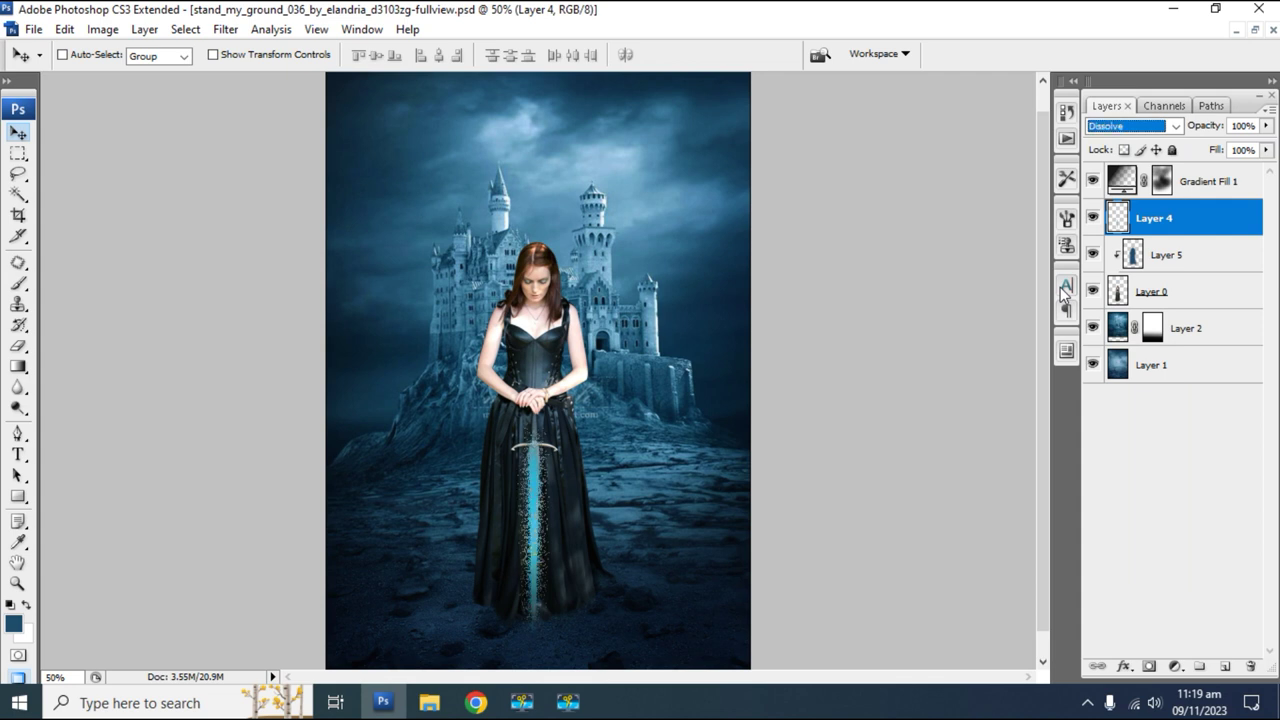
key(Down)
key(Down)
key(Down)
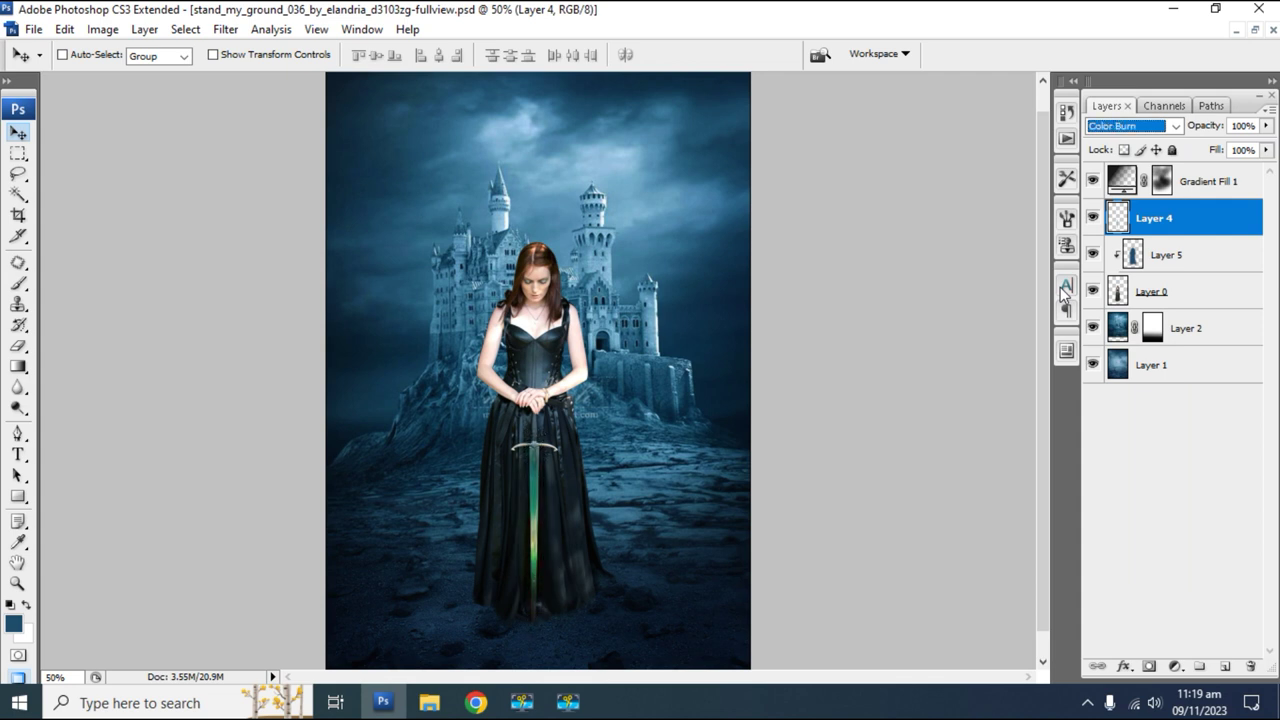
key(Down)
key(Down)
key(Down)
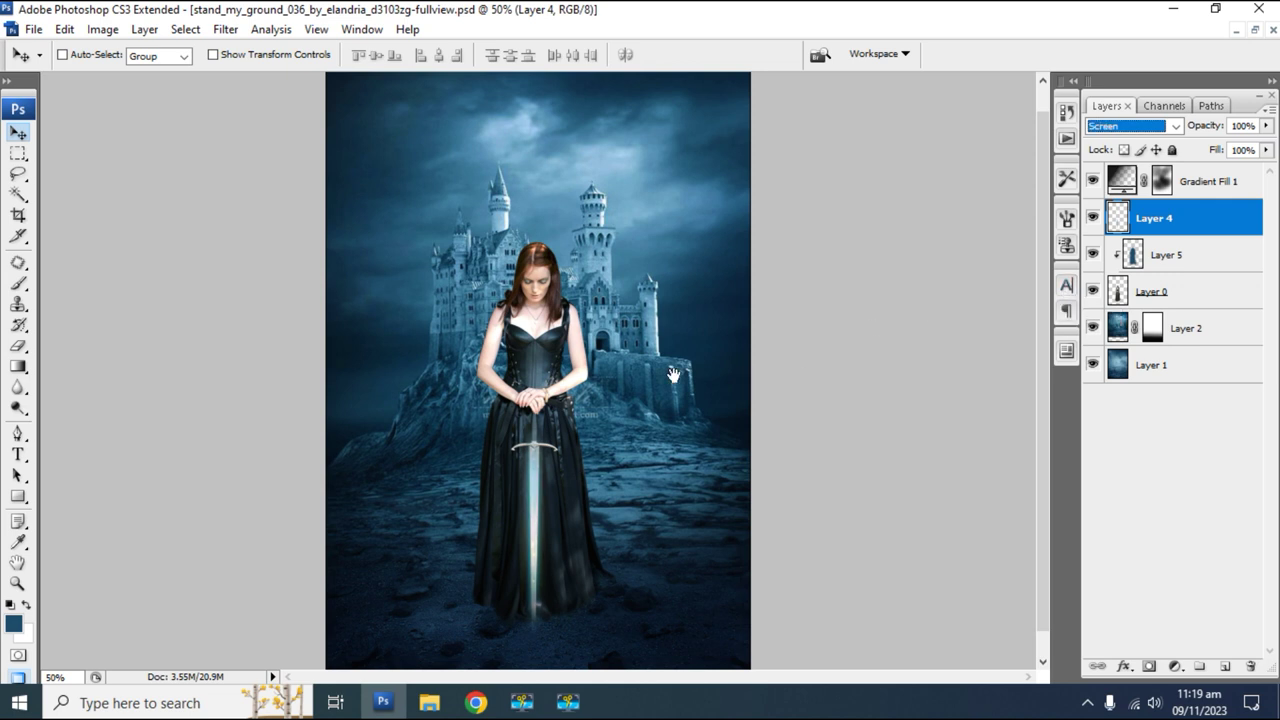
key(z)
alt+click(674, 417)
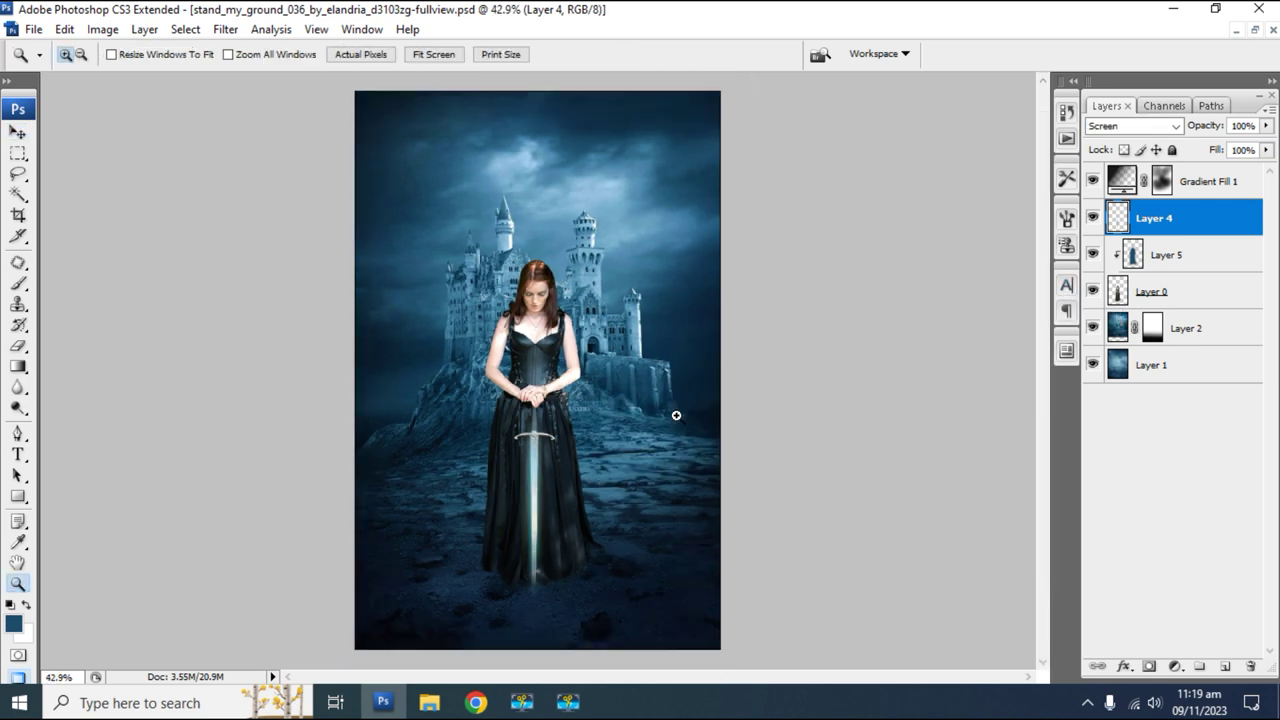
key(t)
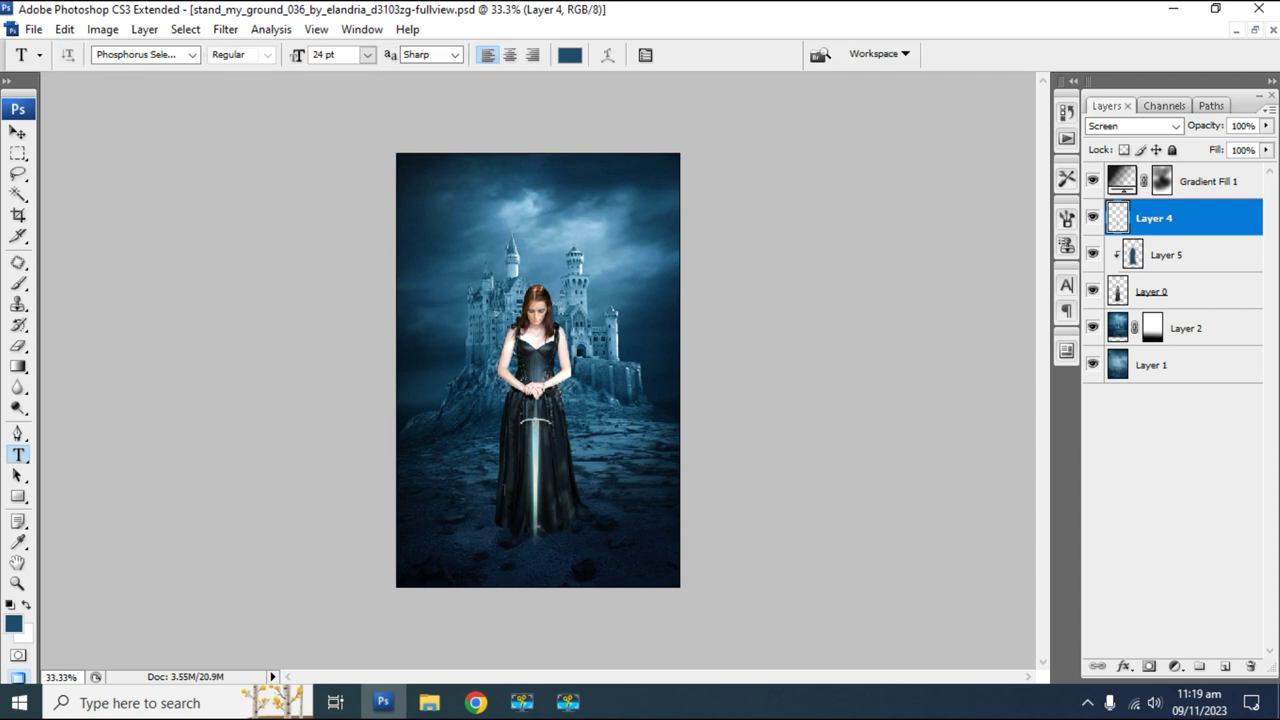
Type the CASTLE title near the poster bottom and colour it near-white.
click(467, 525)
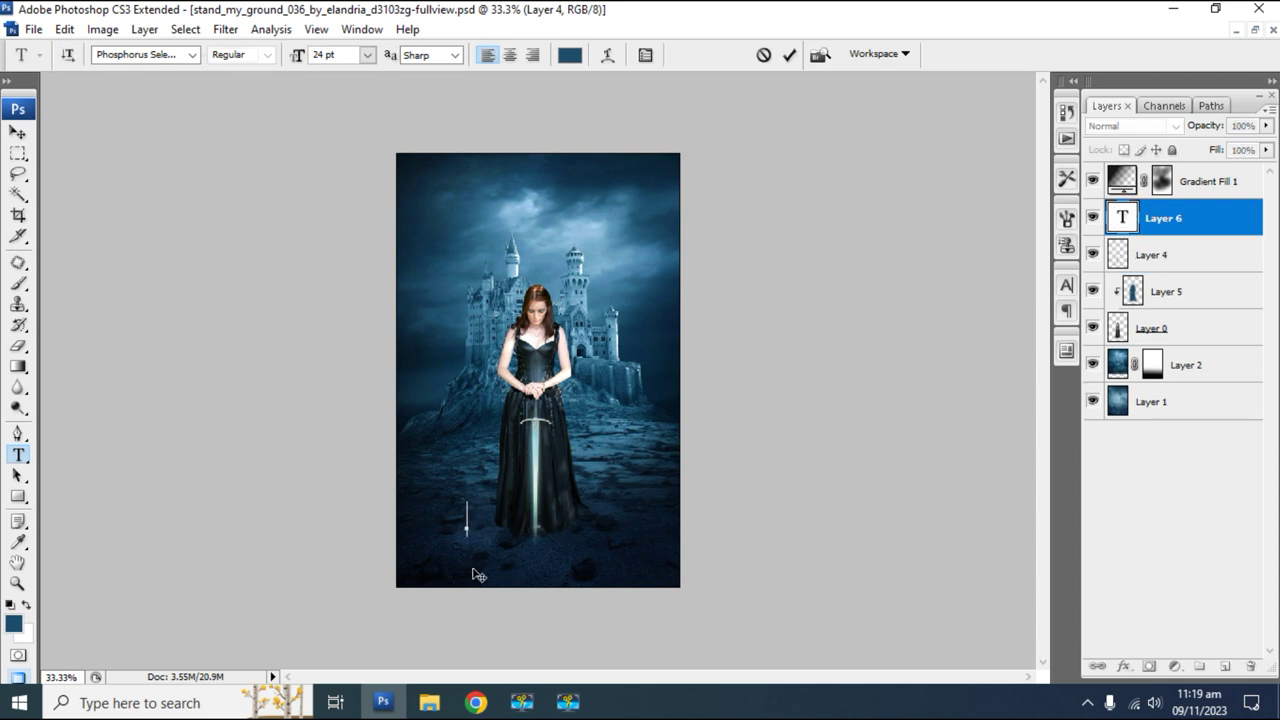
text(a)
text(le)
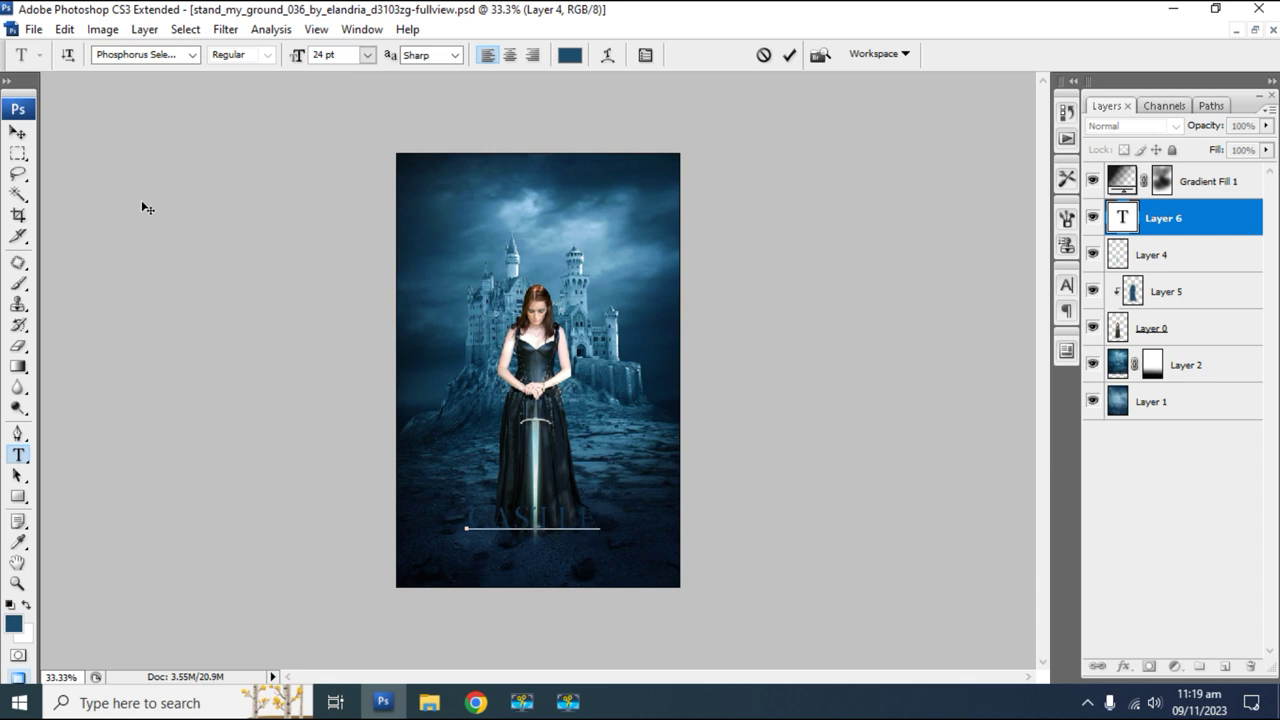
click(22, 136)
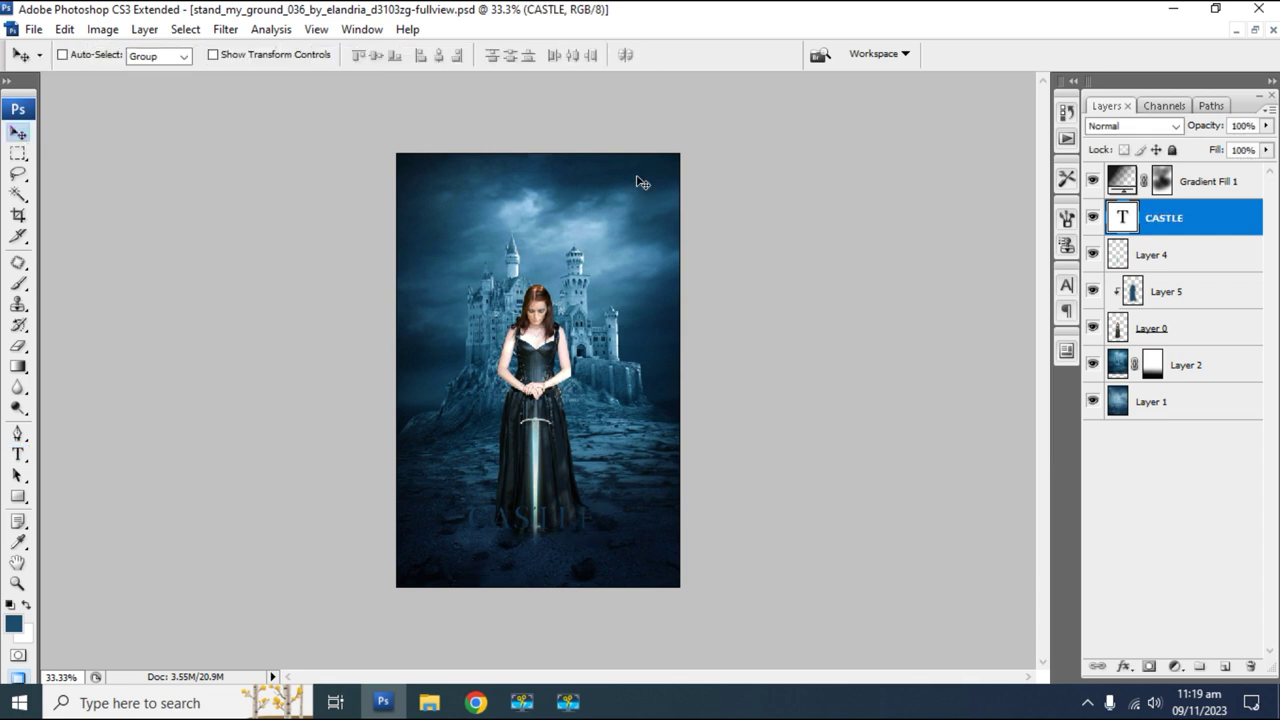
key(t)
click(566, 57)
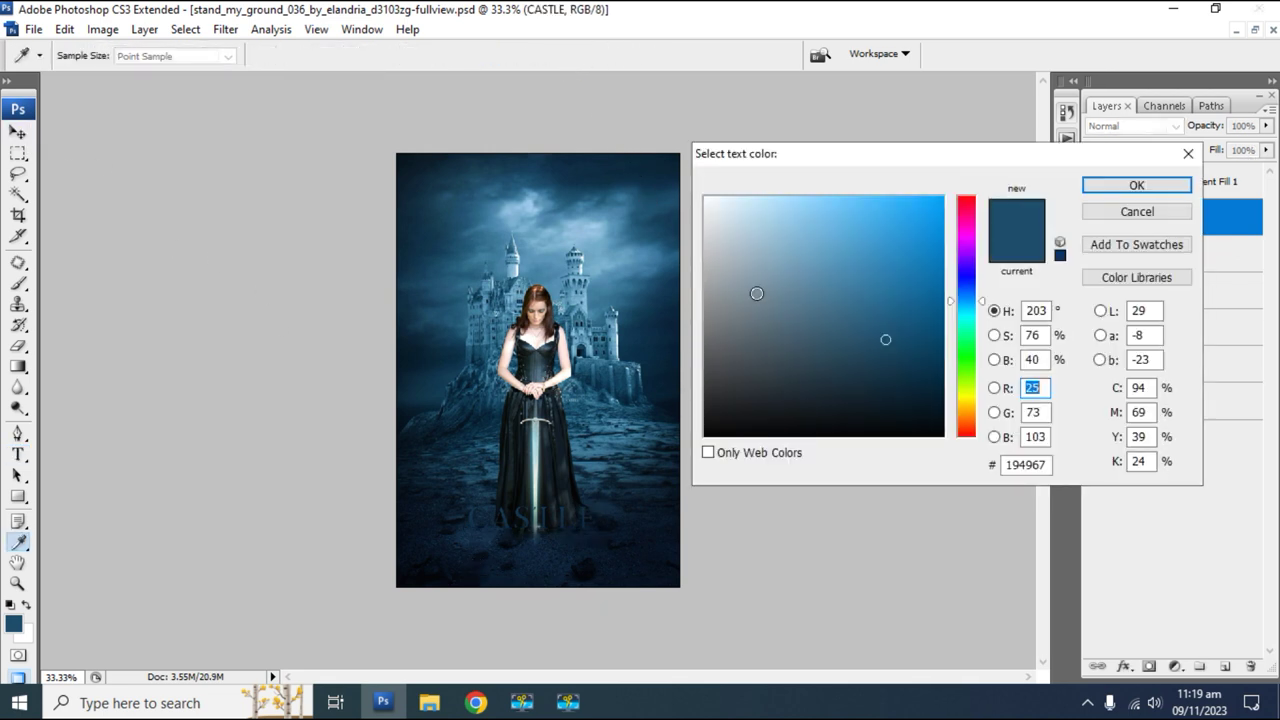
click(726, 227)
drag(731, 220, 708, 197)
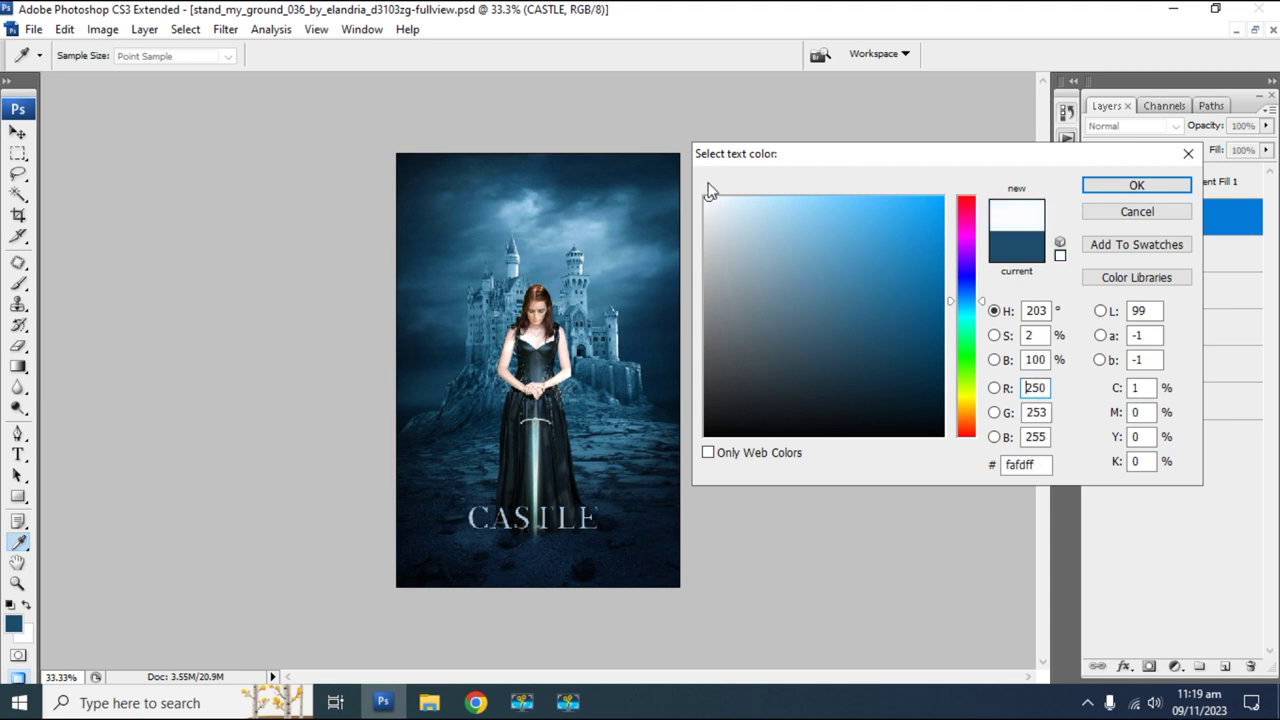
click(1136, 184)
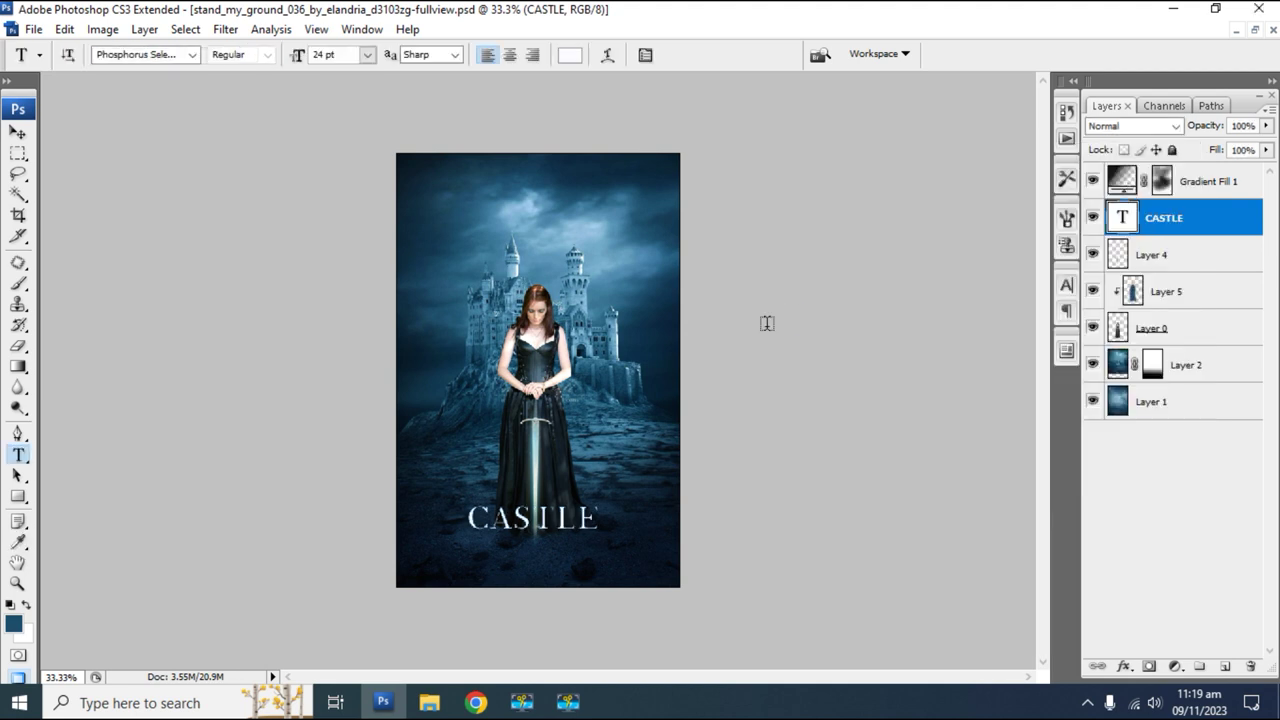
Move the CASTLE title down, enlarge it, then nudge it slightly up.
key(ctrl+plus)
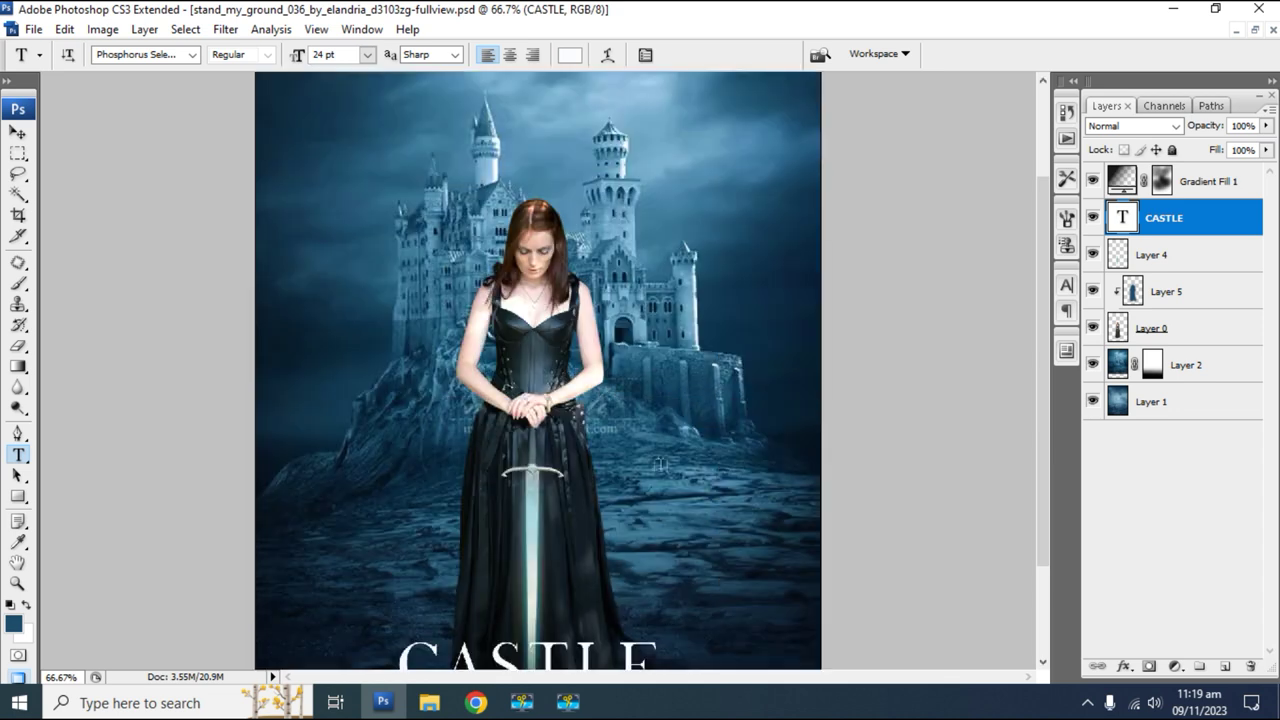
drag(680, 414, 678, 280)
key(v)
drag(616, 535, 613, 600)
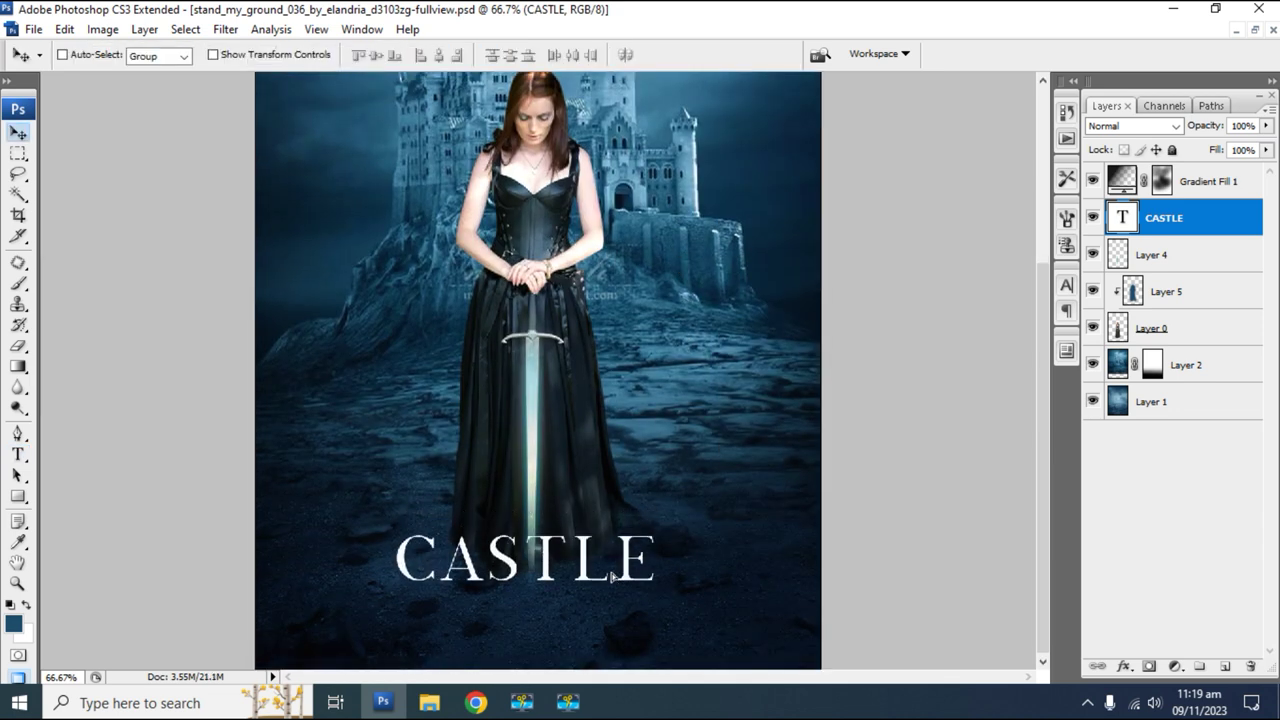
key(ctrl+t)
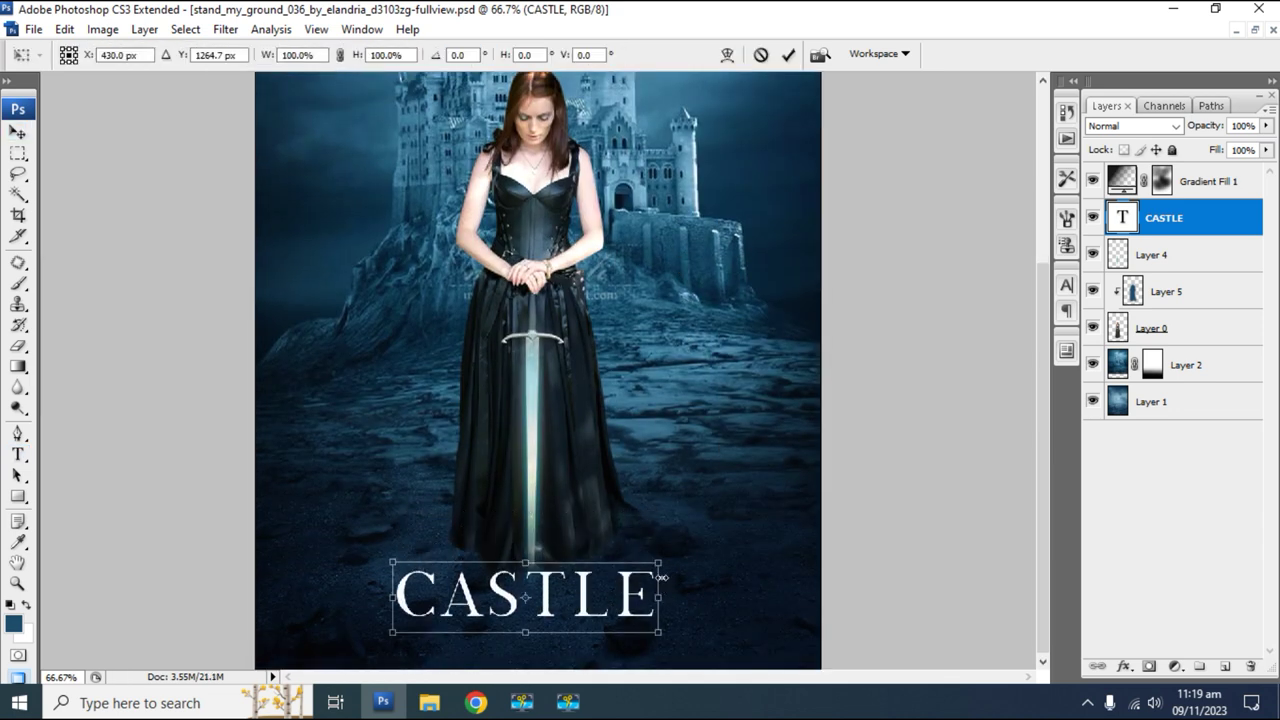
drag(662, 565, 674, 555)
key(Return)
drag(642, 618, 647, 585)
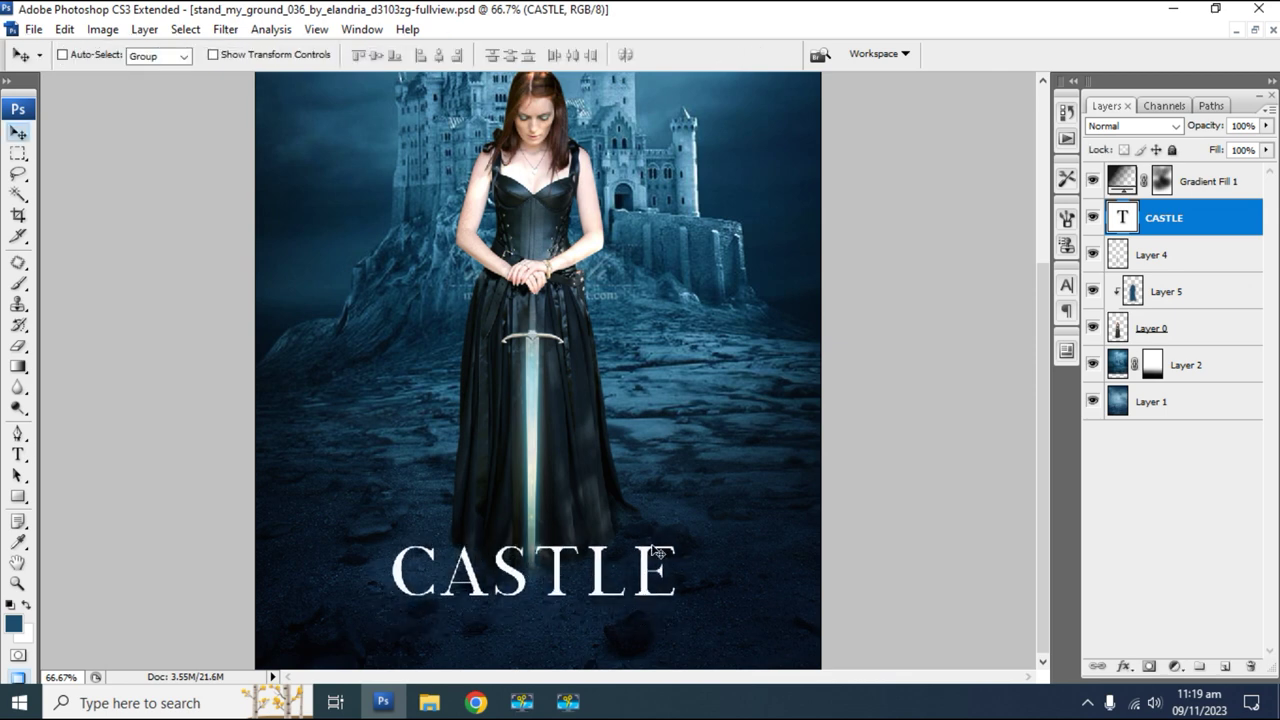
key(t)
click(128, 55)
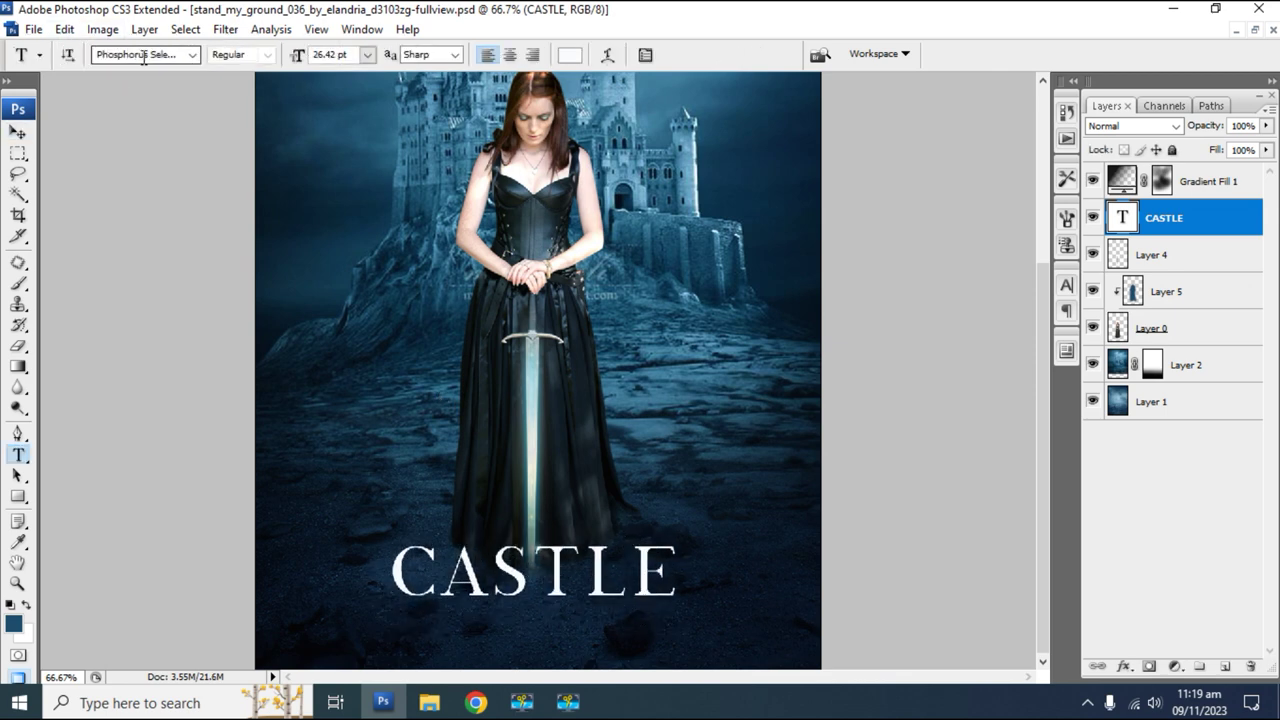
Try Cinzel Decorative, then set the CASTLE title in AmazDooMLeft.
text(Cinzel)
key(Return)
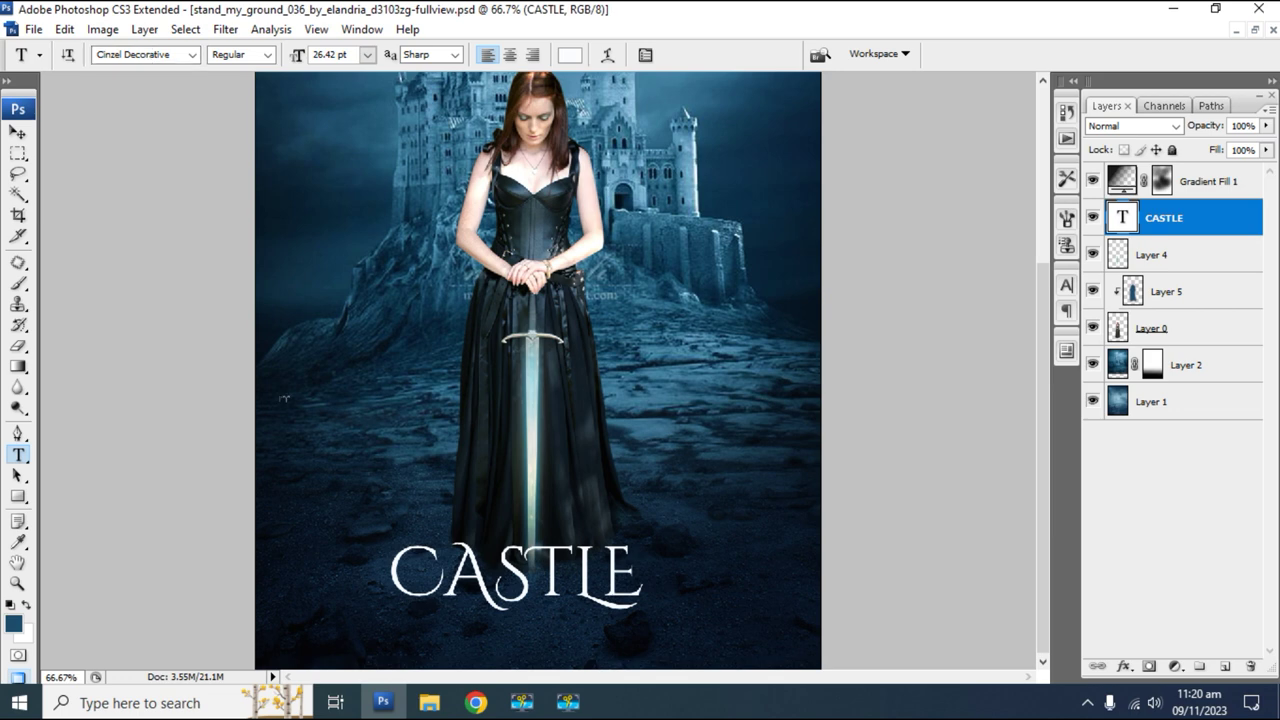
key(Tab)
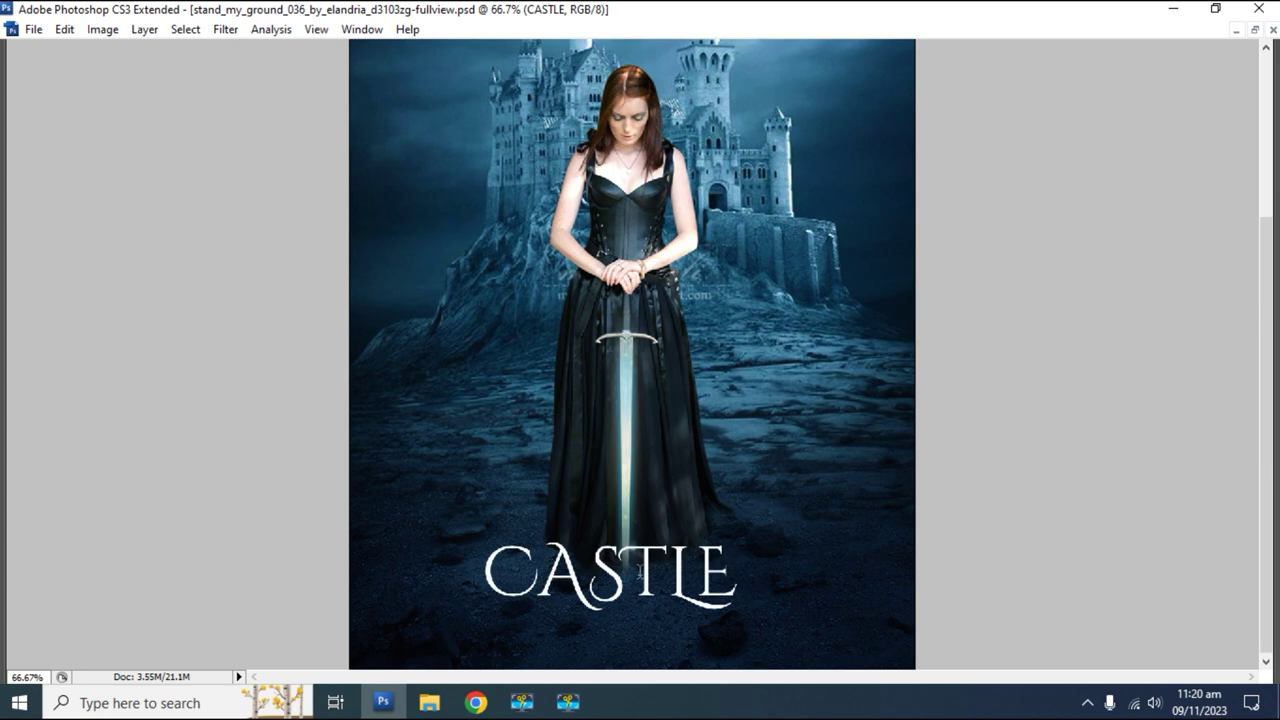
key(Tab)
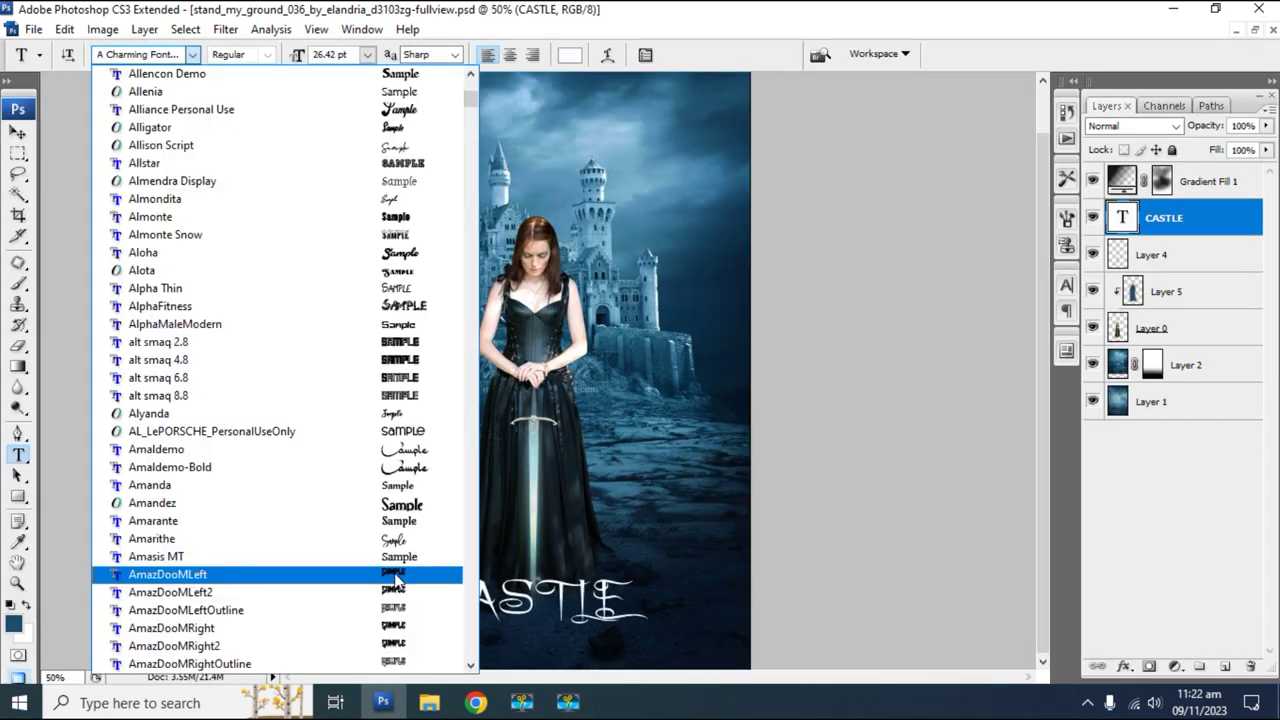
click(190, 491)
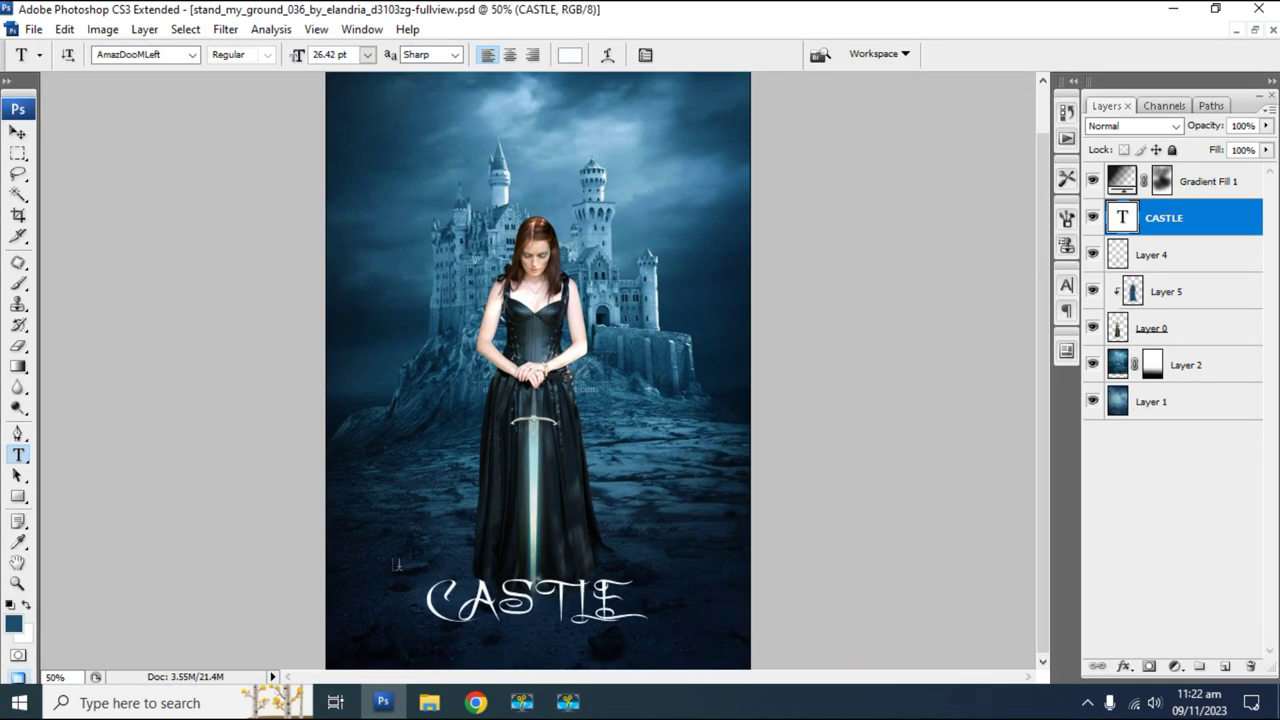
Edit the CASTLE letters and give the final E the AmazDooMRight font.
click(442, 590)
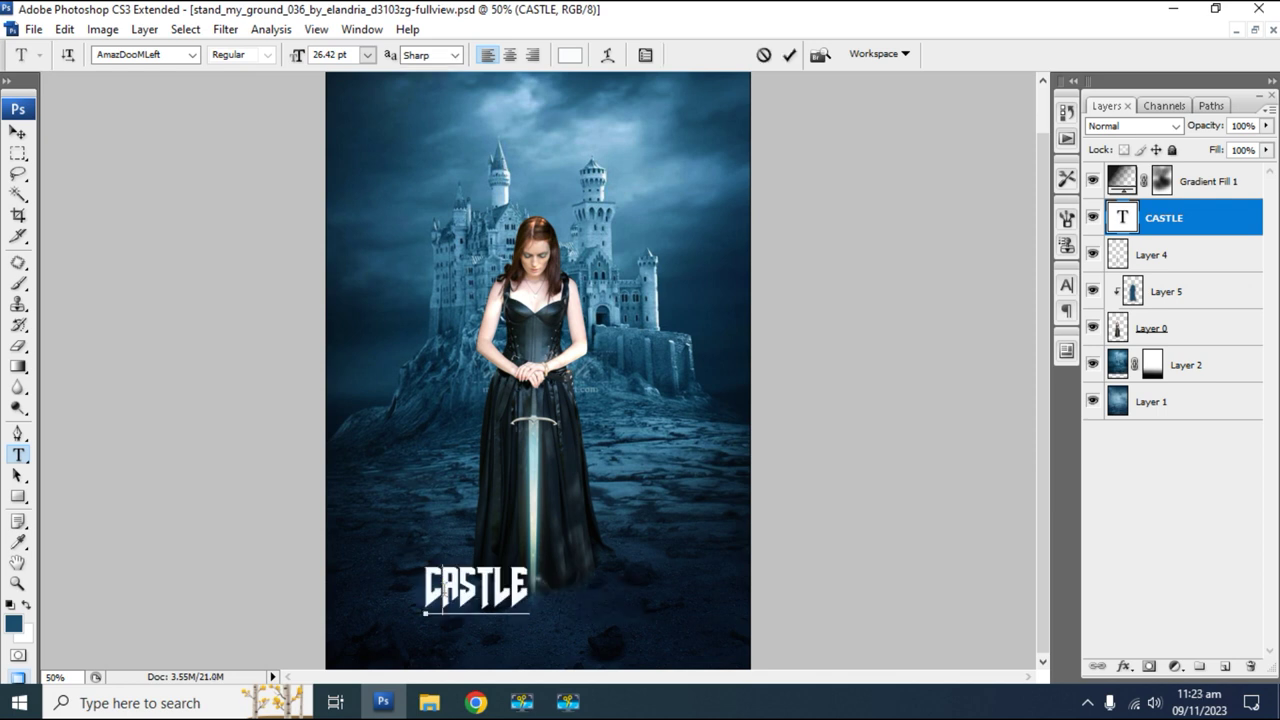
drag(441, 588, 462, 588)
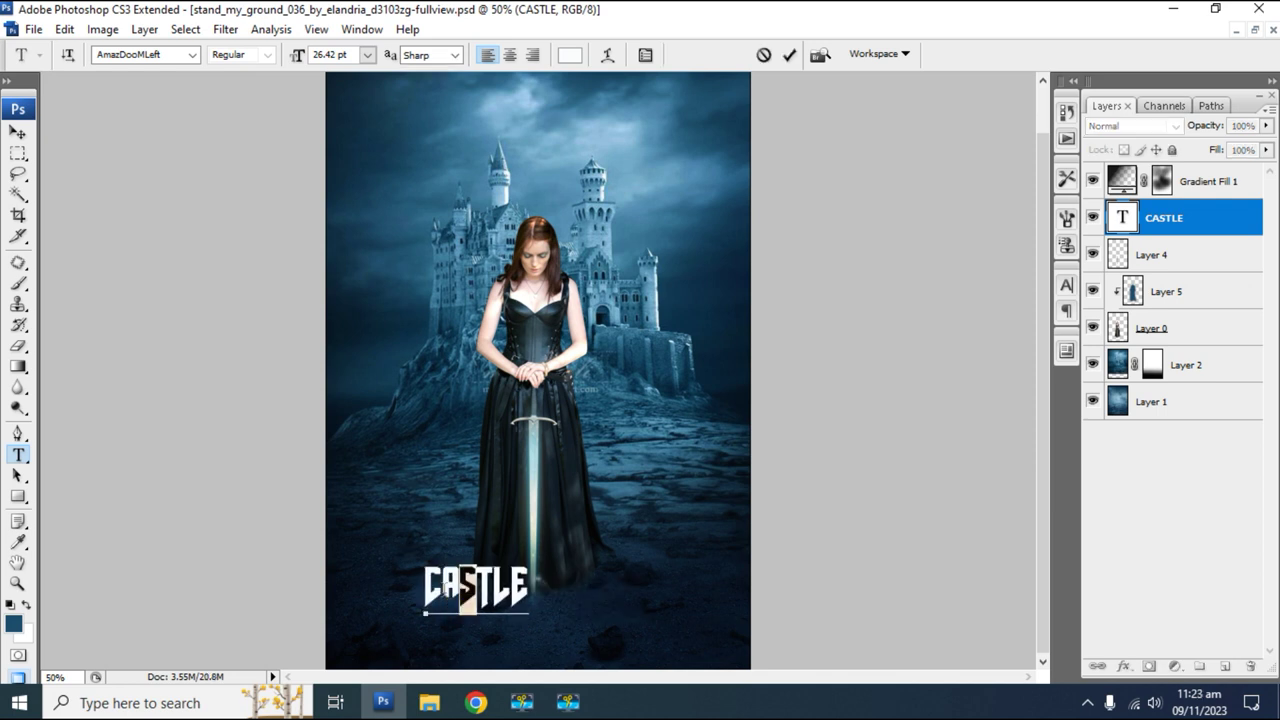
drag(477, 590, 494, 590)
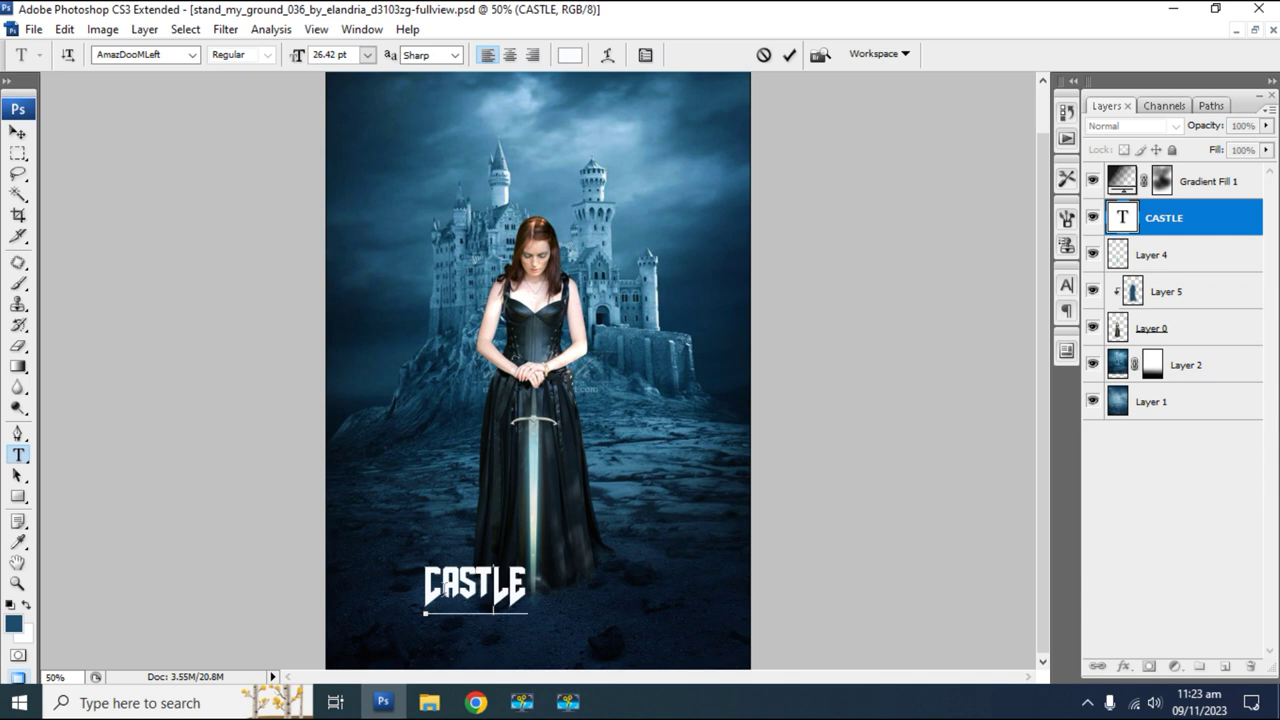
text(T)
key(shift+Left)
click(172, 54)
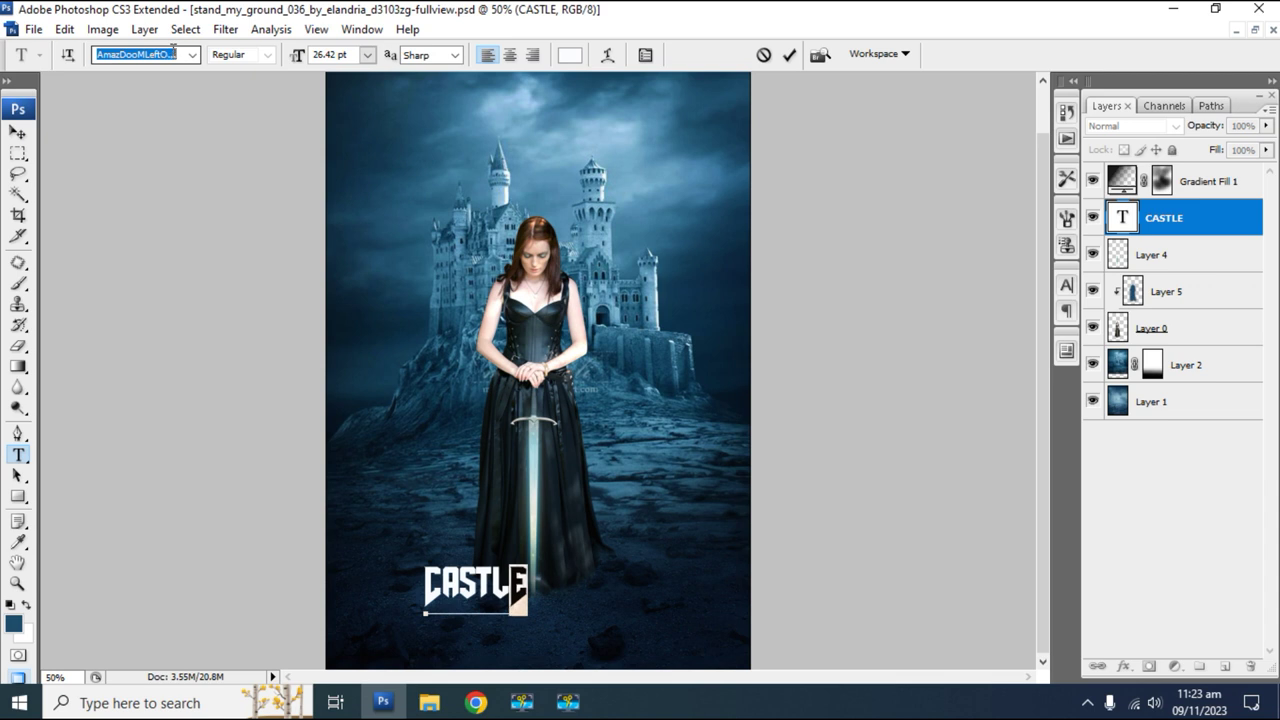
key(Down)
click(17, 131)
Scale the CASTLE title up and shift it right and slightly down.
key(Tab)
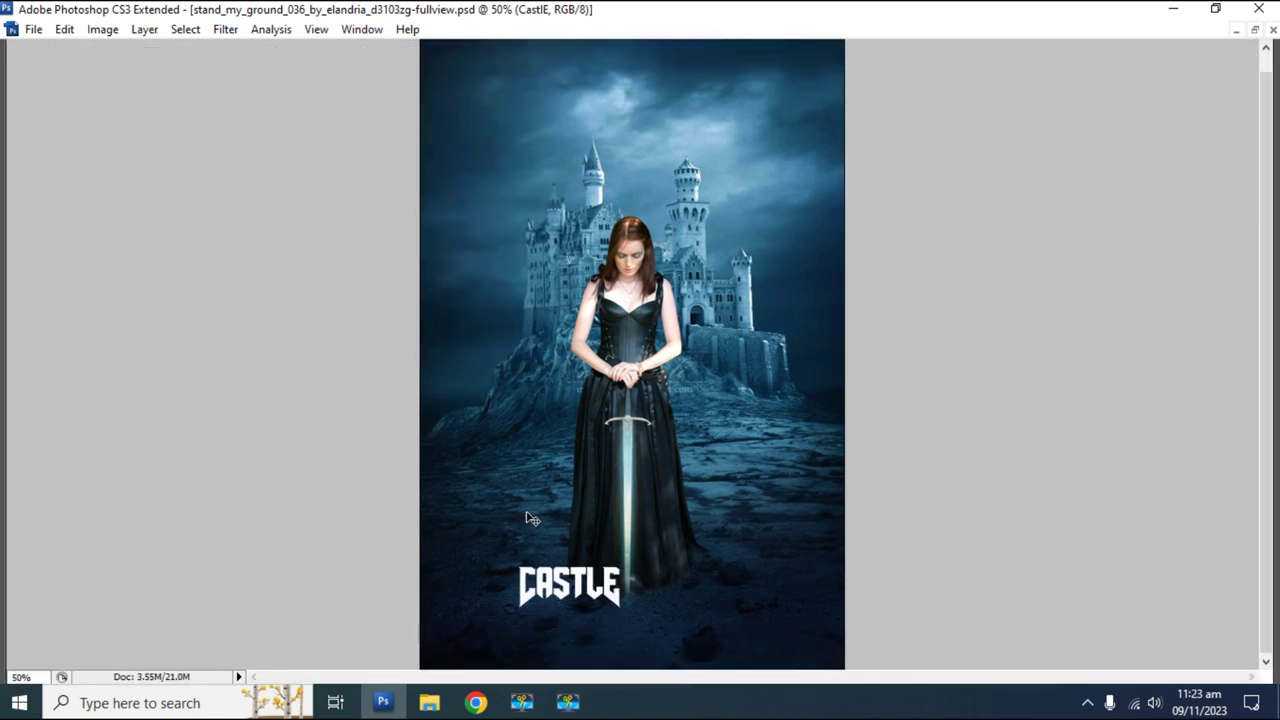
key(ctrl+t)
drag(630, 557, 656, 549)
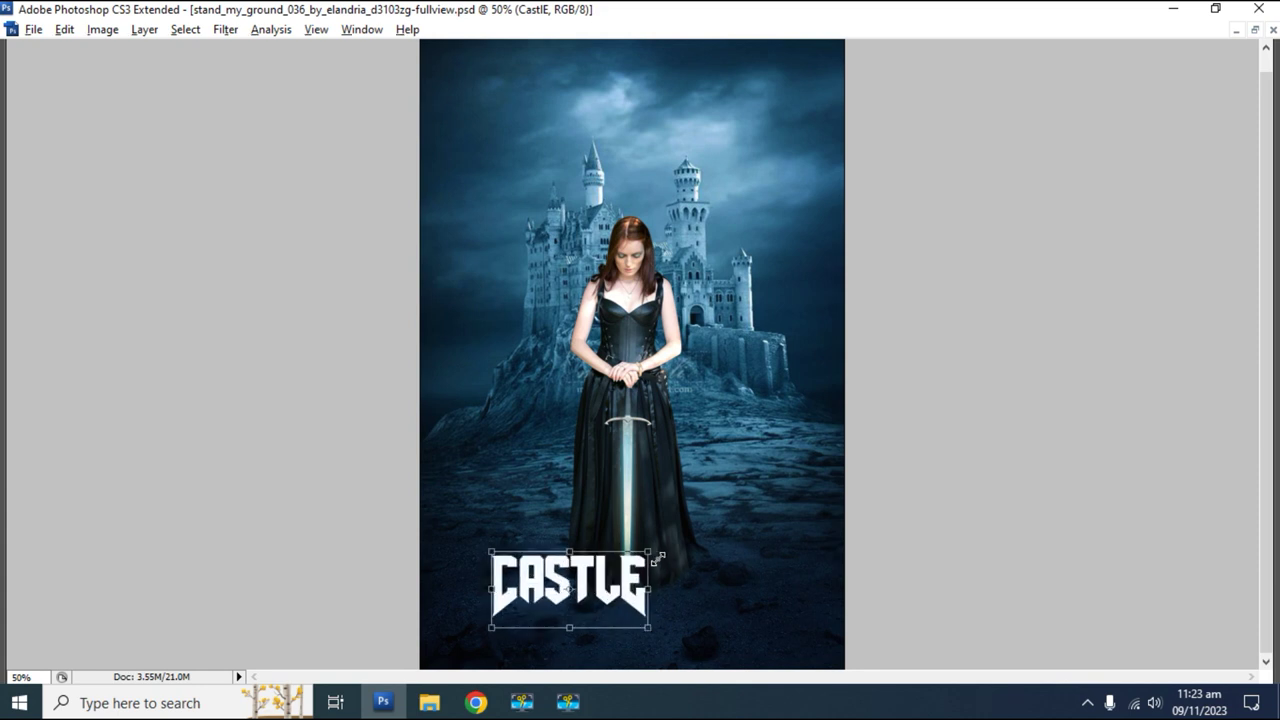
key(Return)
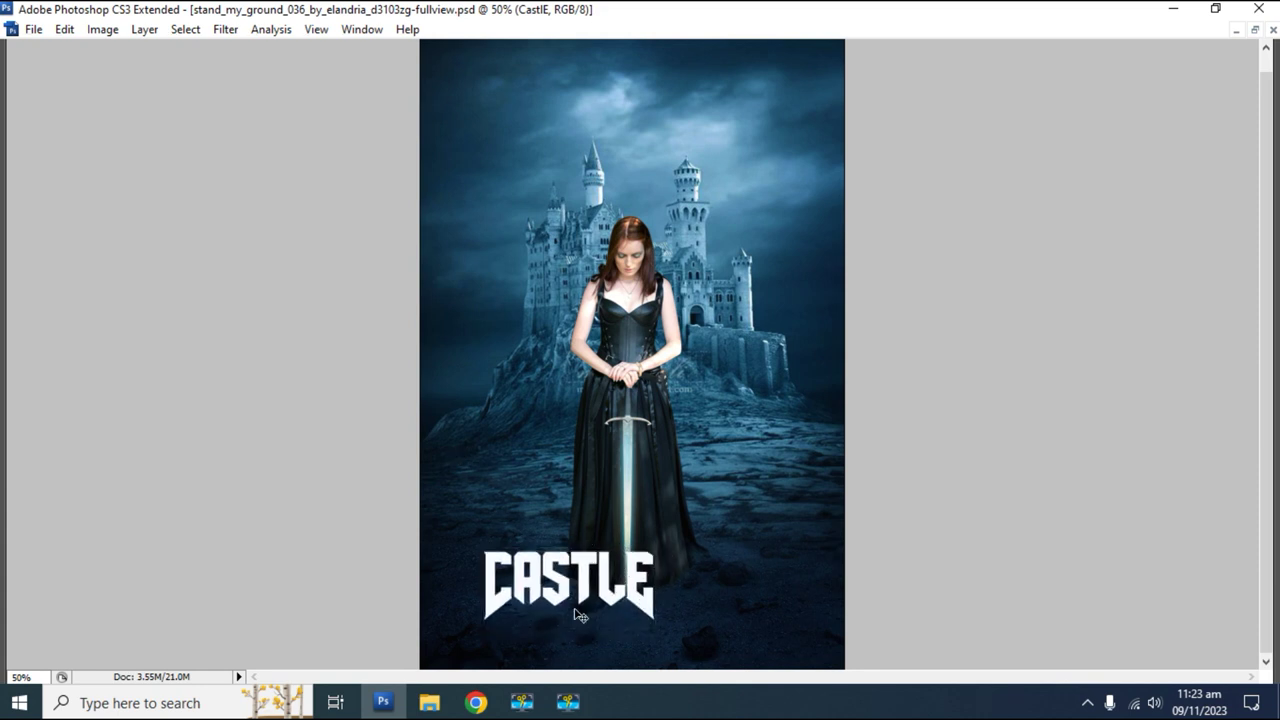
drag(582, 604, 632, 611)
key(ctrl+t)
key(Return)
key(ctrl+minus)
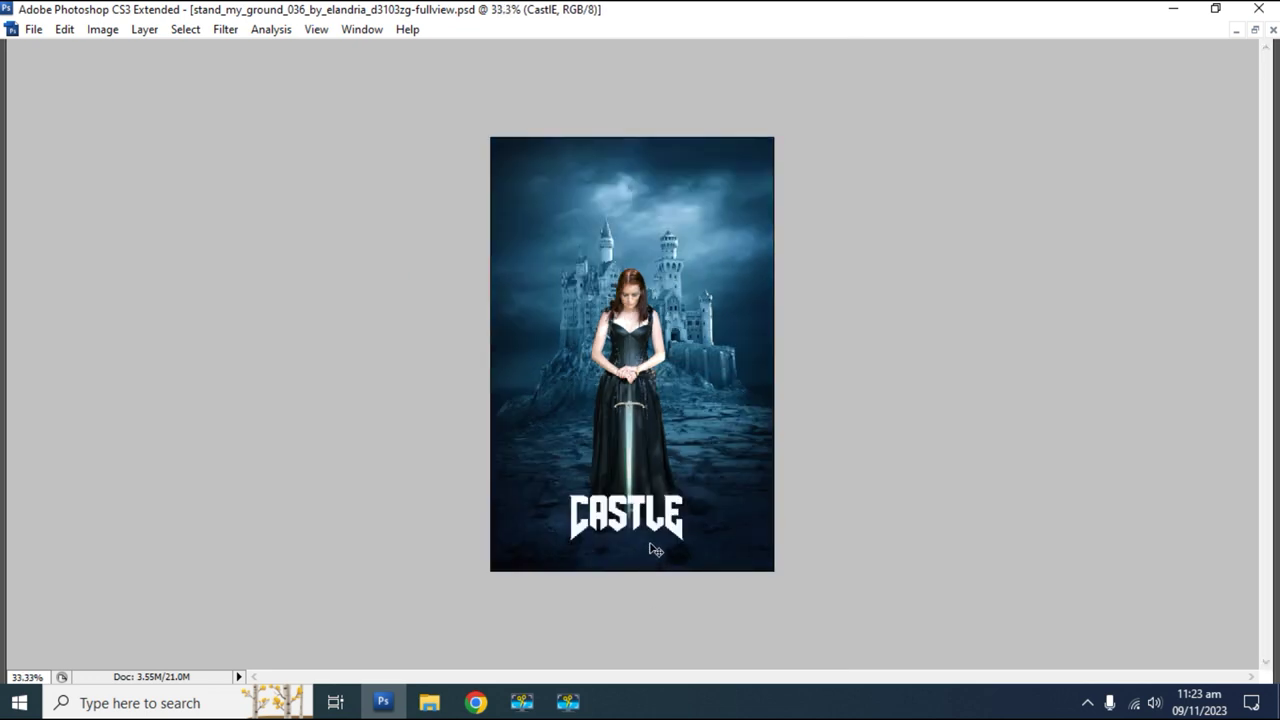
Move the CASTLE title to the top above the castle and enlarge it.
drag(655, 550, 651, 234)
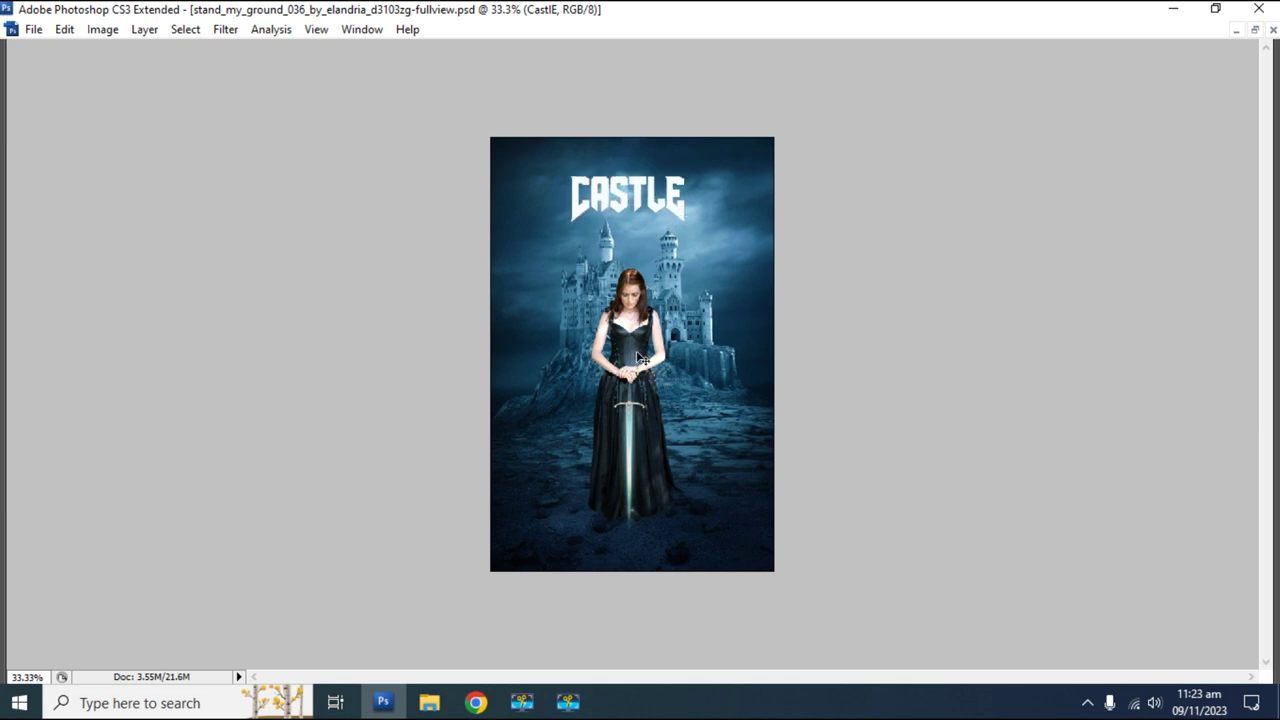
key(ctrl+plus)
drag(714, 332, 714, 342)
key(ctrl+t)
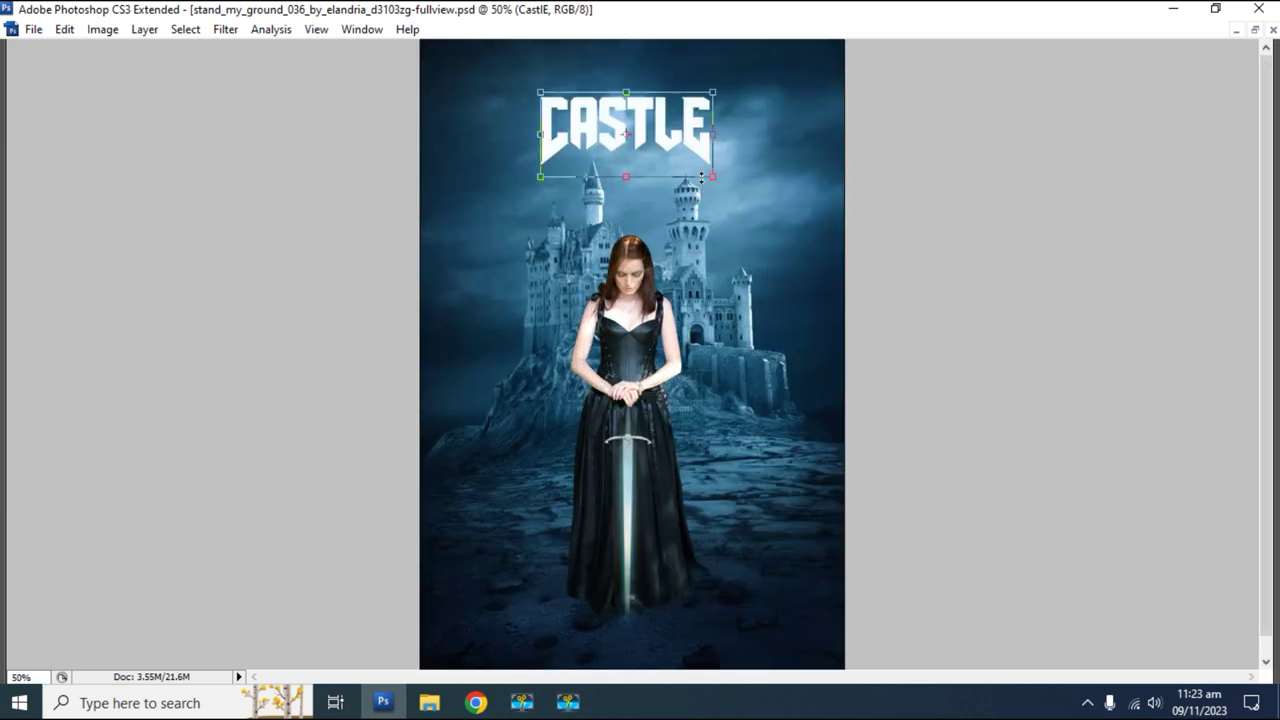
drag(712, 178, 743, 216)
key(Return)
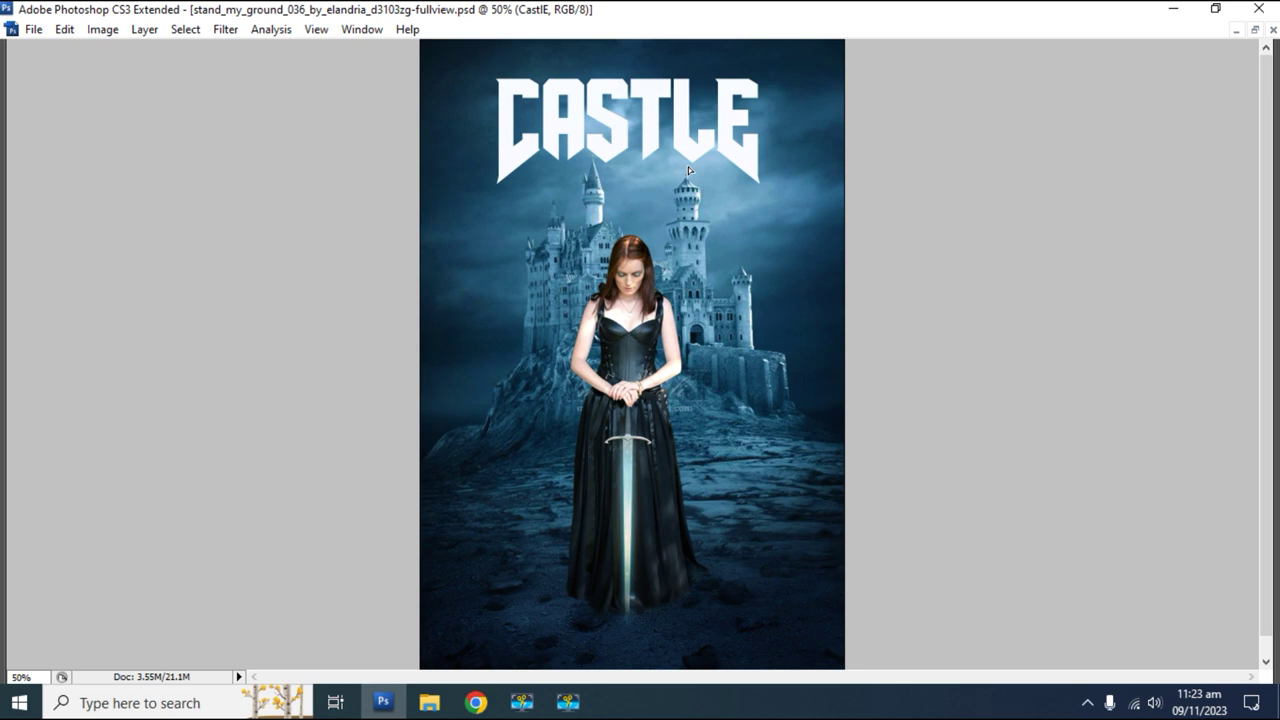
Move the large CASTLE title back below the woman and bring up Warp Text.
key(ctrl+minus)
drag(670, 195, 668, 492)
key(ctrl+plus)
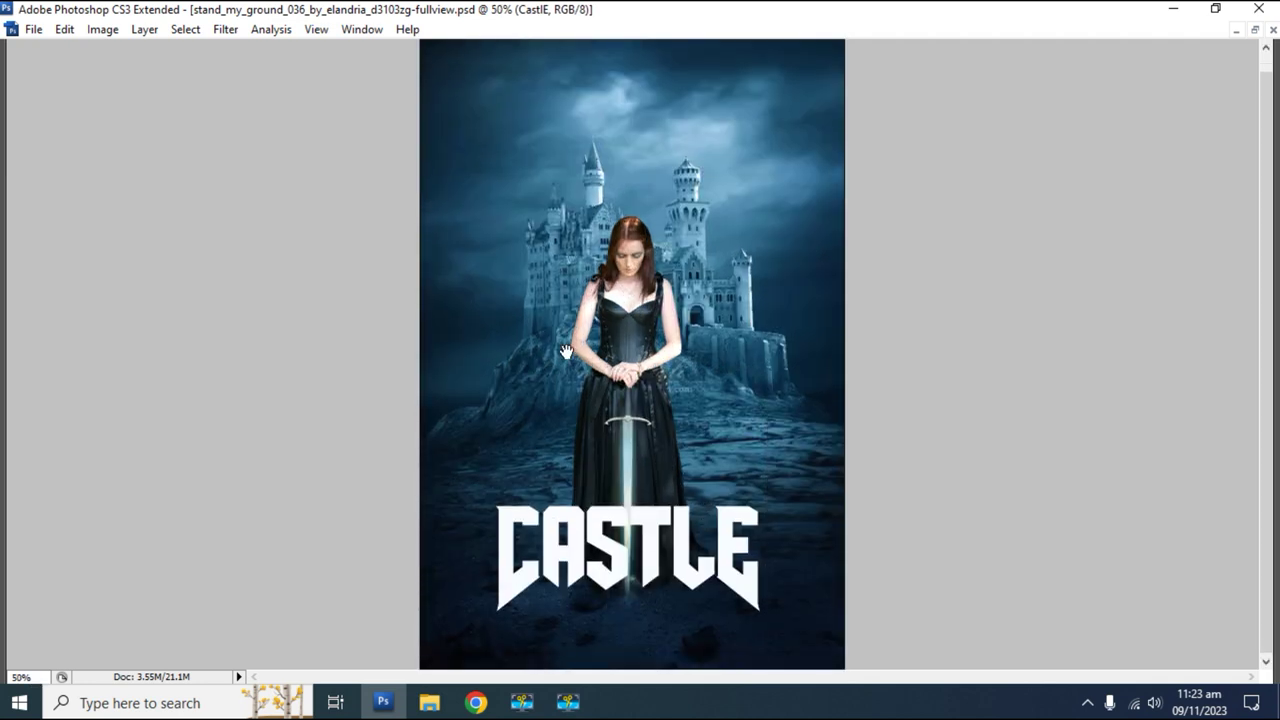
key(ctrl+t)
key(Return)
key(Tab)
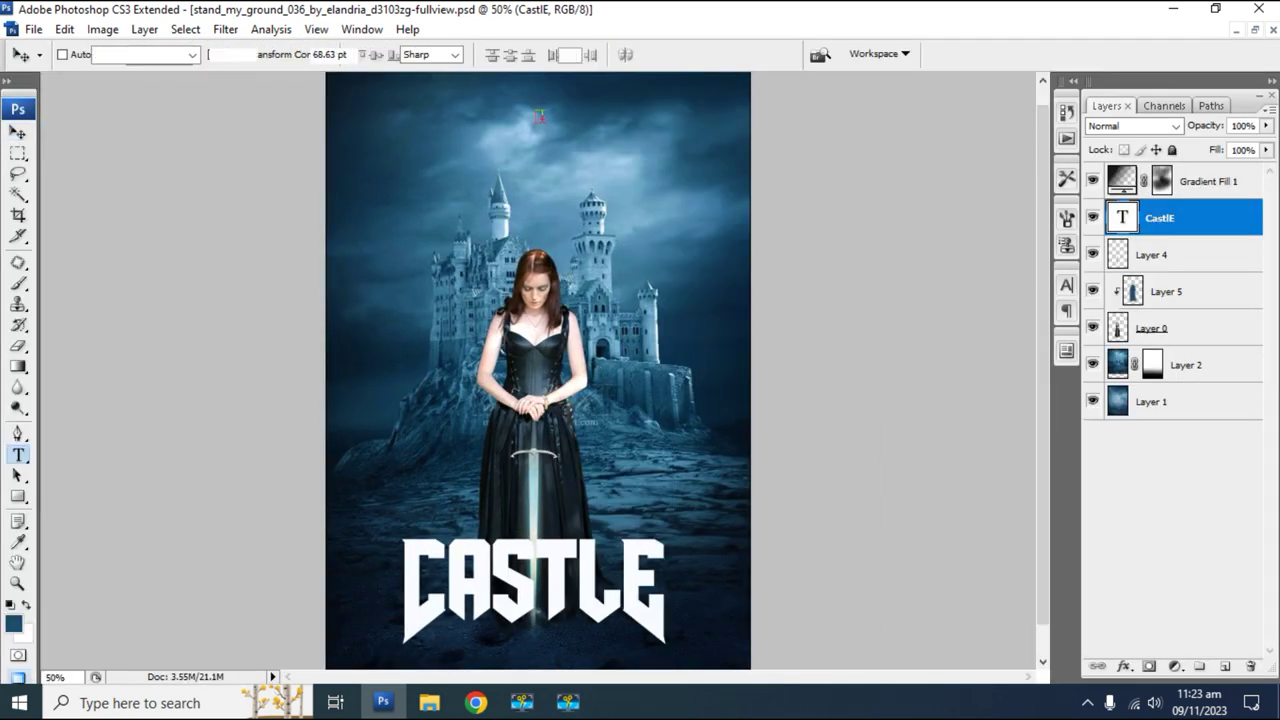
click(609, 54)
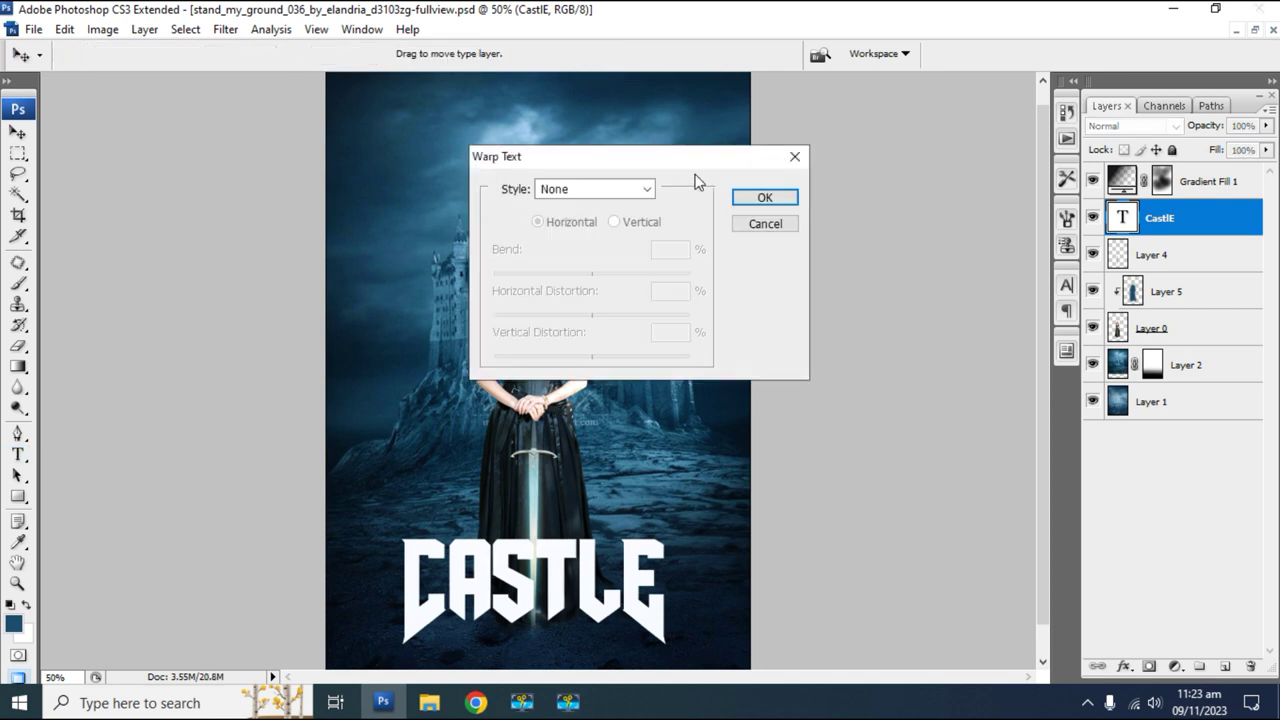
Warp the CASTLE title with the Arc Lower style at -28% bend.
drag(629, 162, 902, 167)
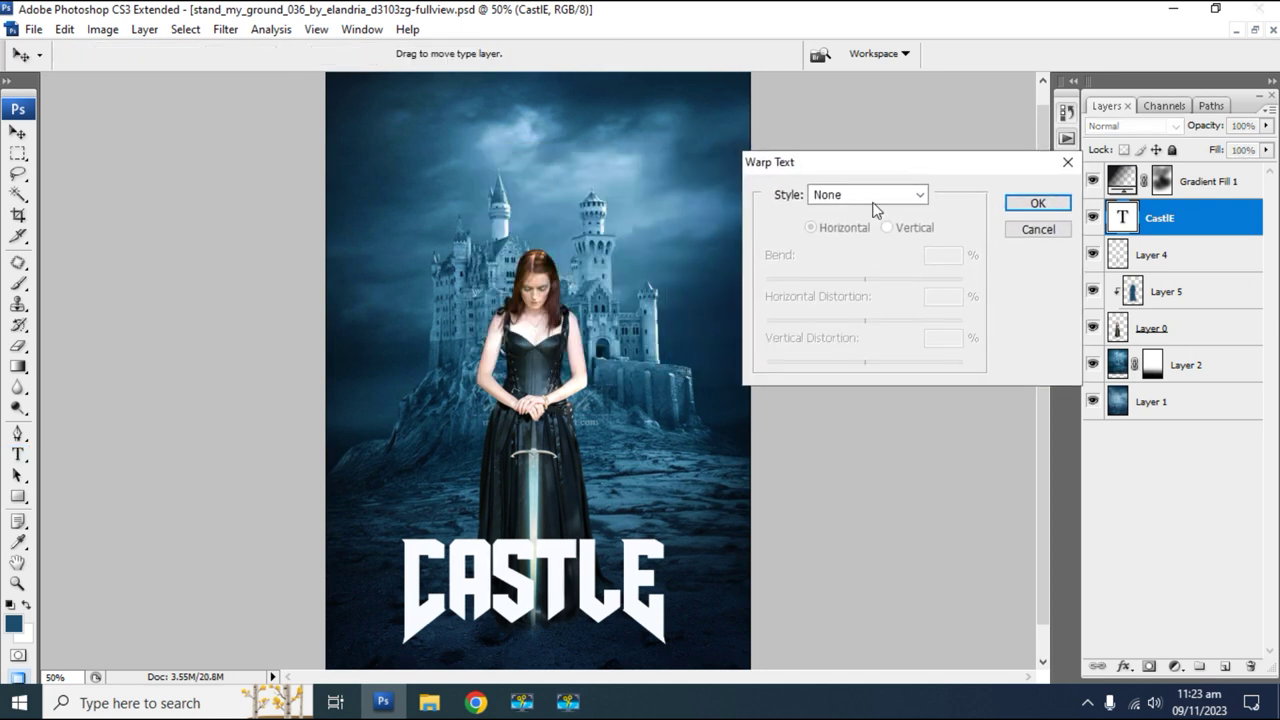
click(874, 200)
click(868, 256)
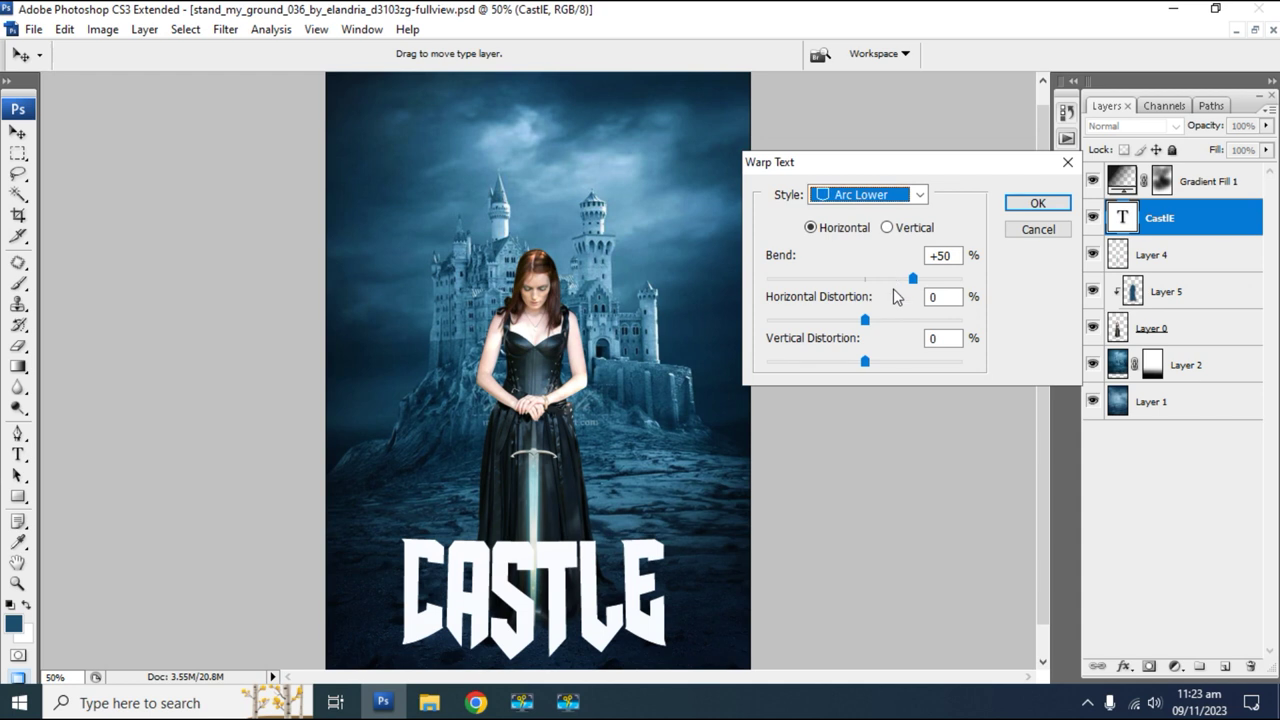
drag(870, 279, 843, 280)
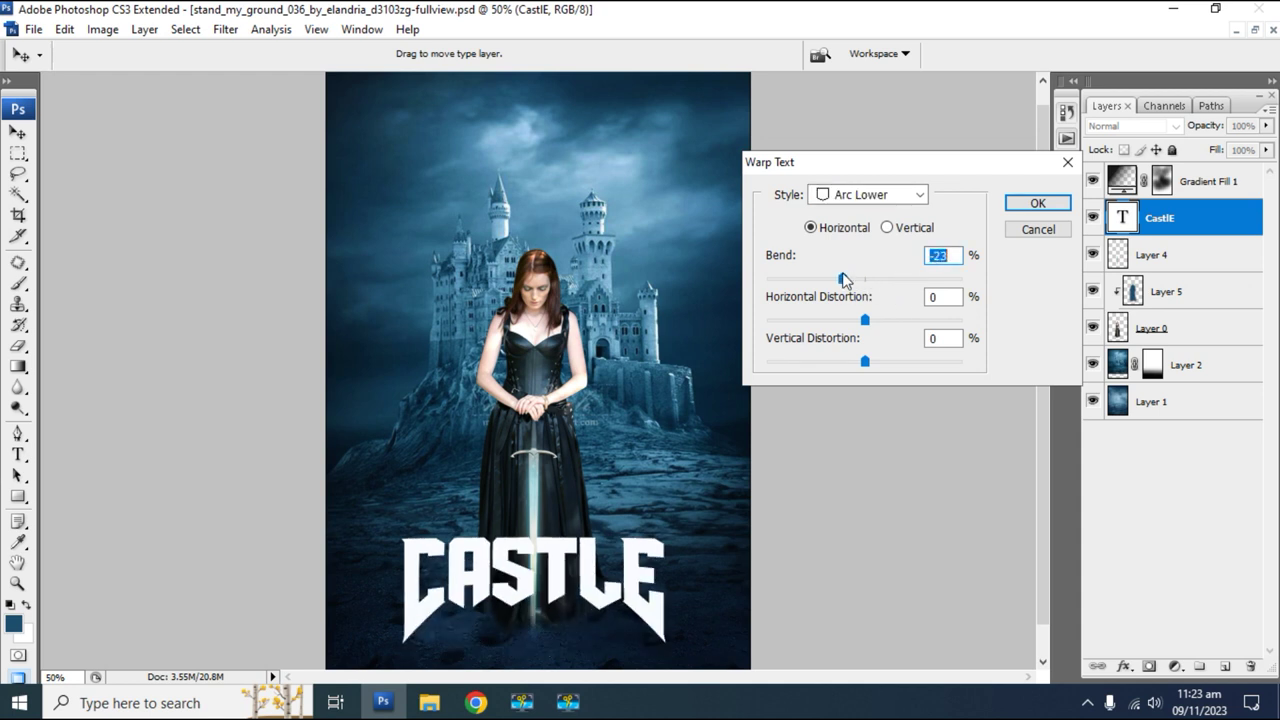
drag(843, 280, 838, 281)
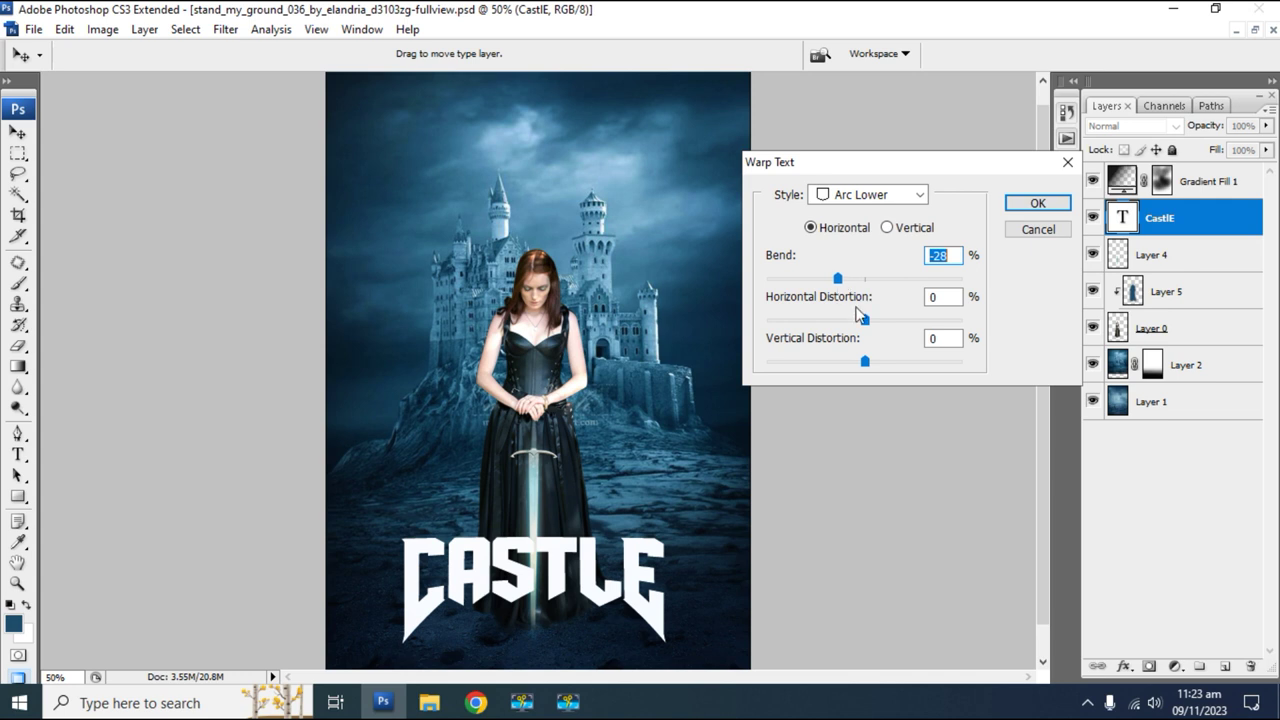
click(1038, 203)
key(t)
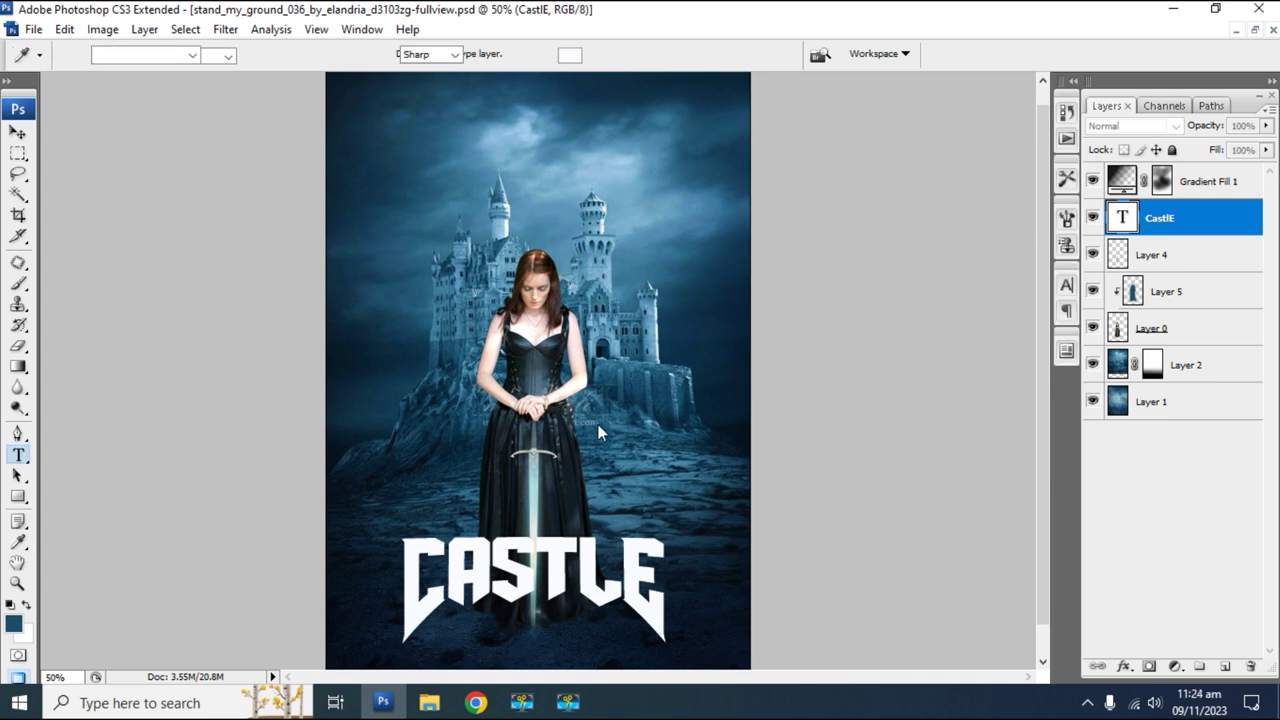
Insert spaces between the CASTLE letters, commit the text, and shift the title left.
key(v)
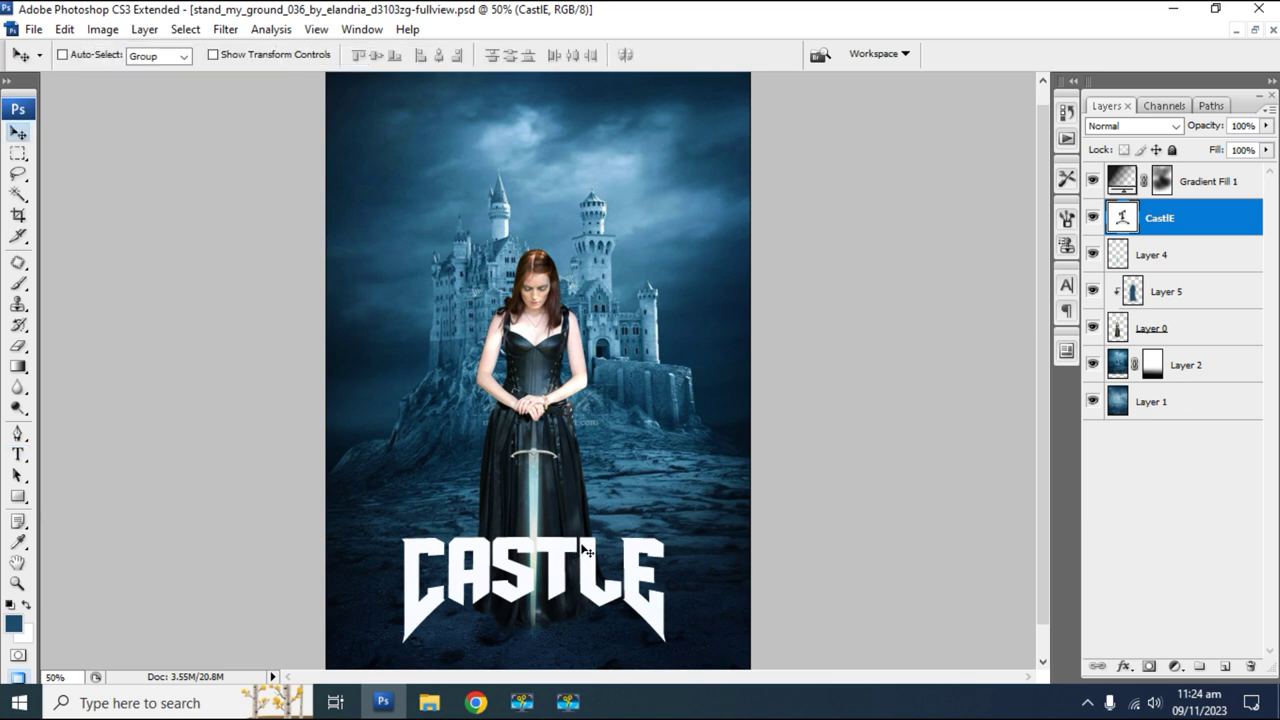
key(t)
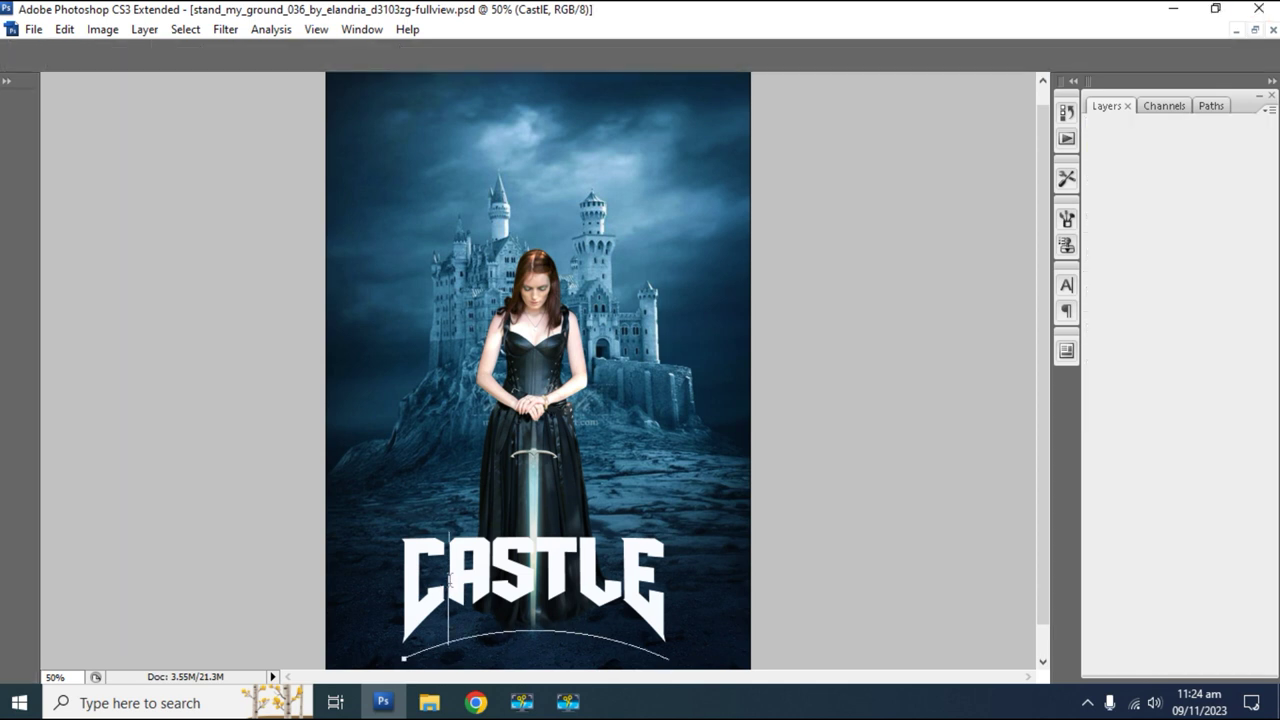
key(Right)
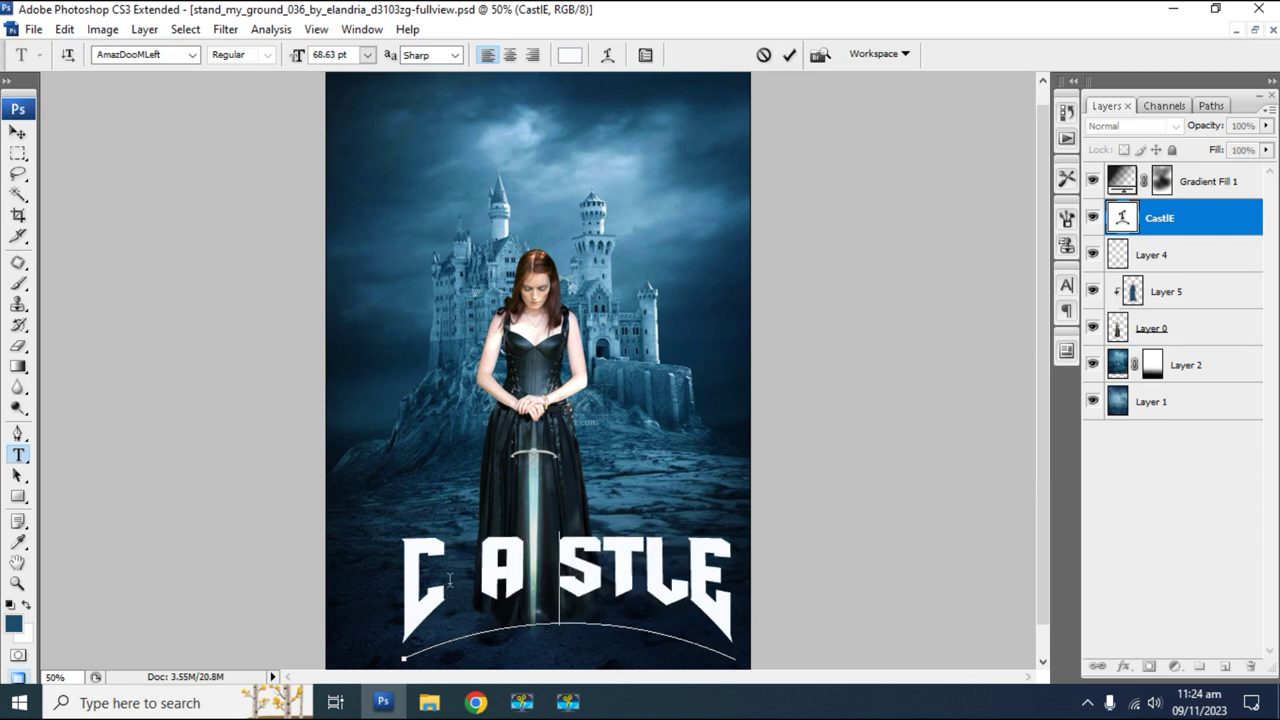
key(Right)
key(Right)
key(Right)
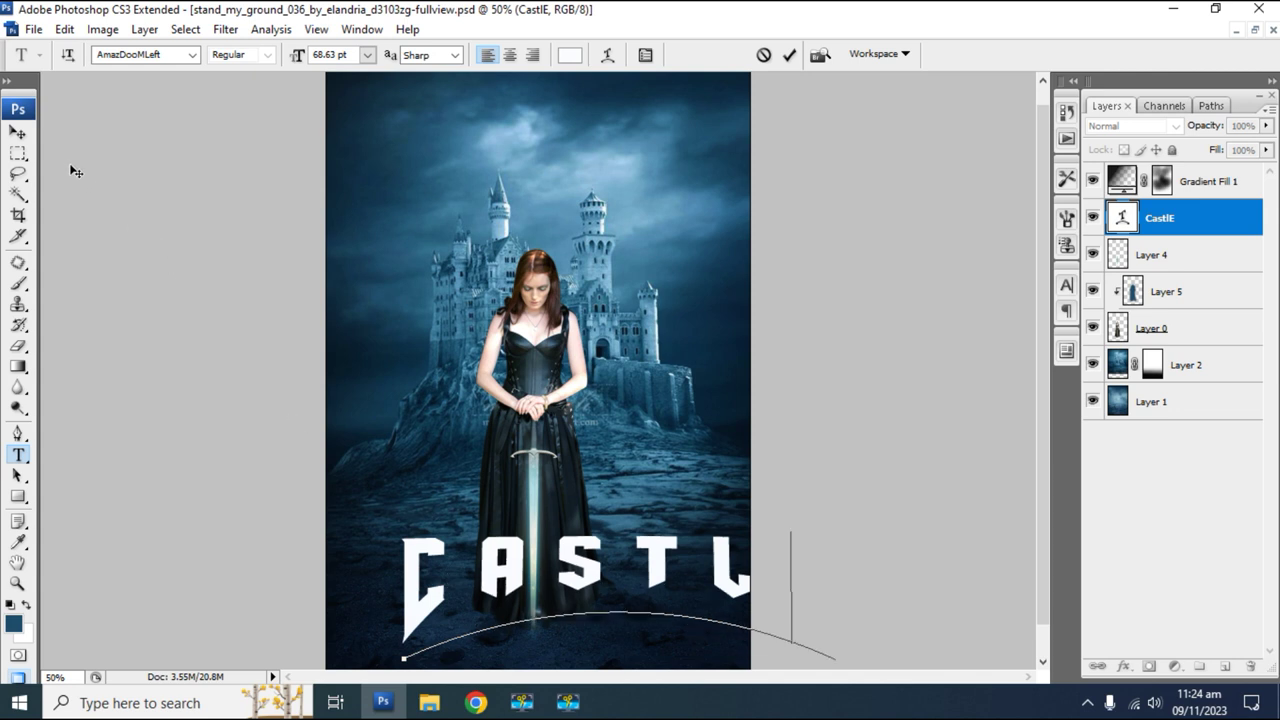
click(19, 134)
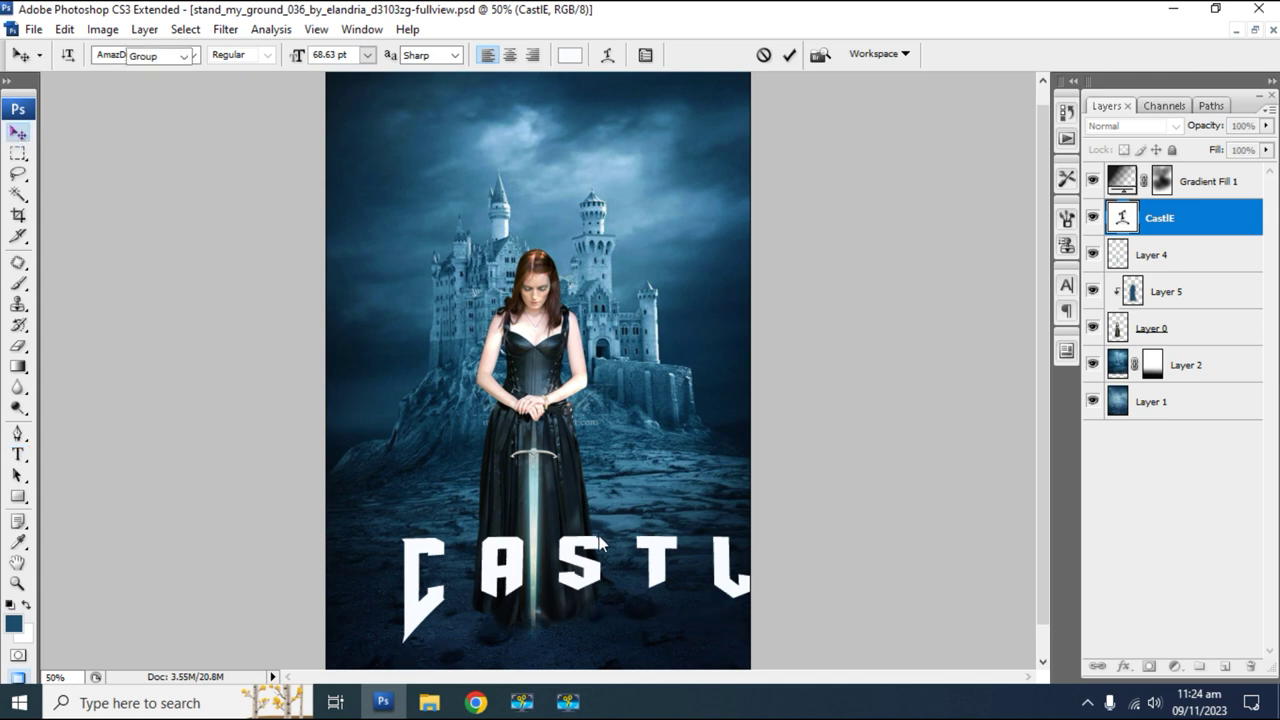
drag(625, 588, 591, 572)
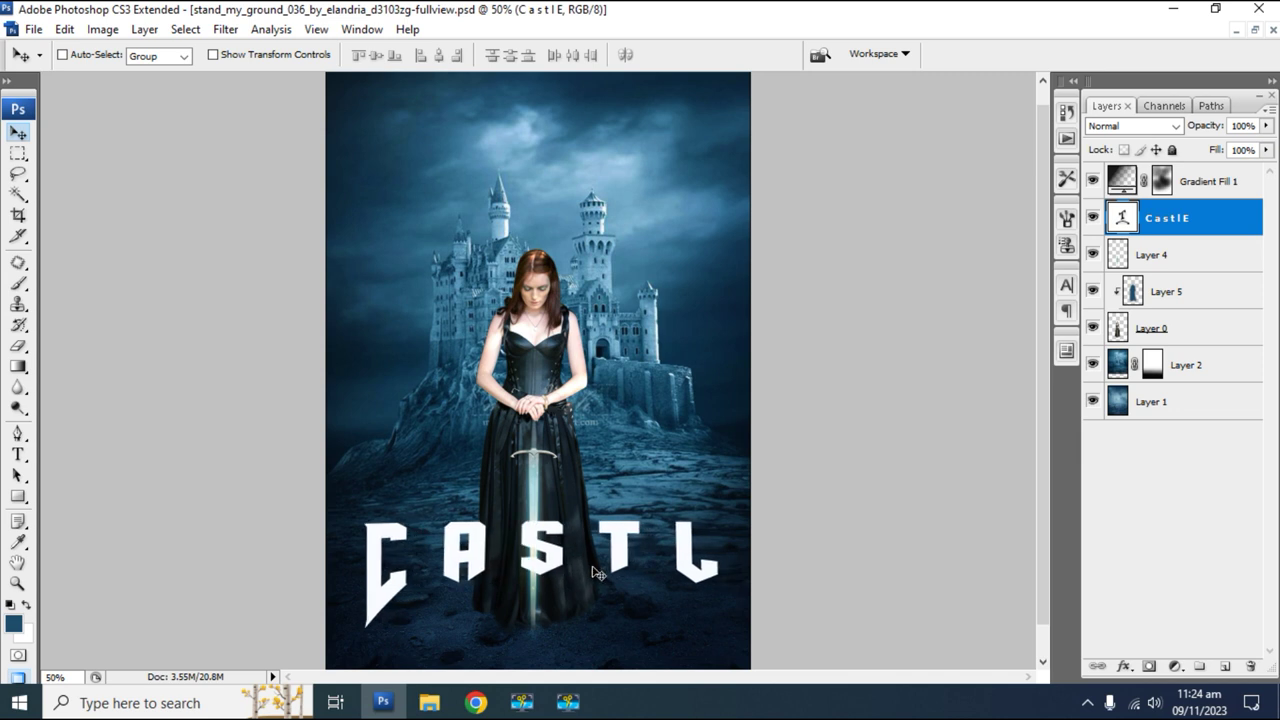
Shrink the spaced CASTLE title twice and move it to the top of the poster.
key(ctrl+t)
drag(797, 518, 725, 537)
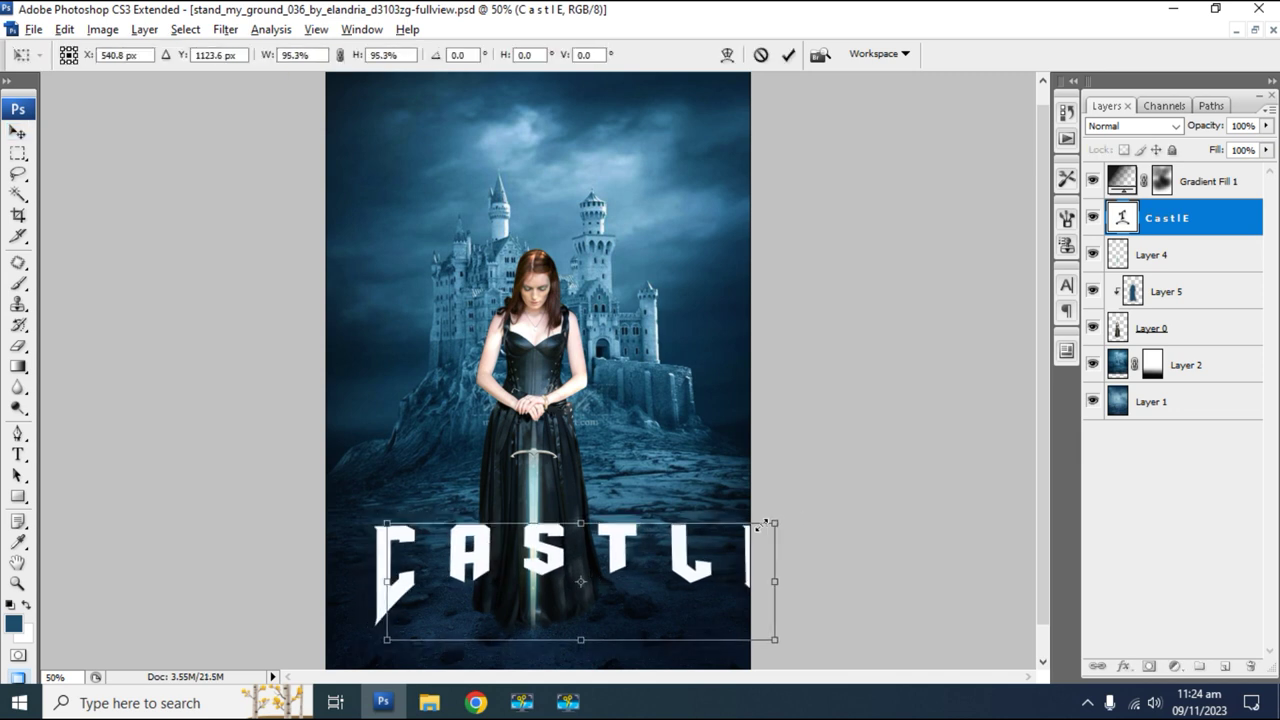
double_click(676, 566)
drag(663, 579, 617, 595)
key(ctrl+t)
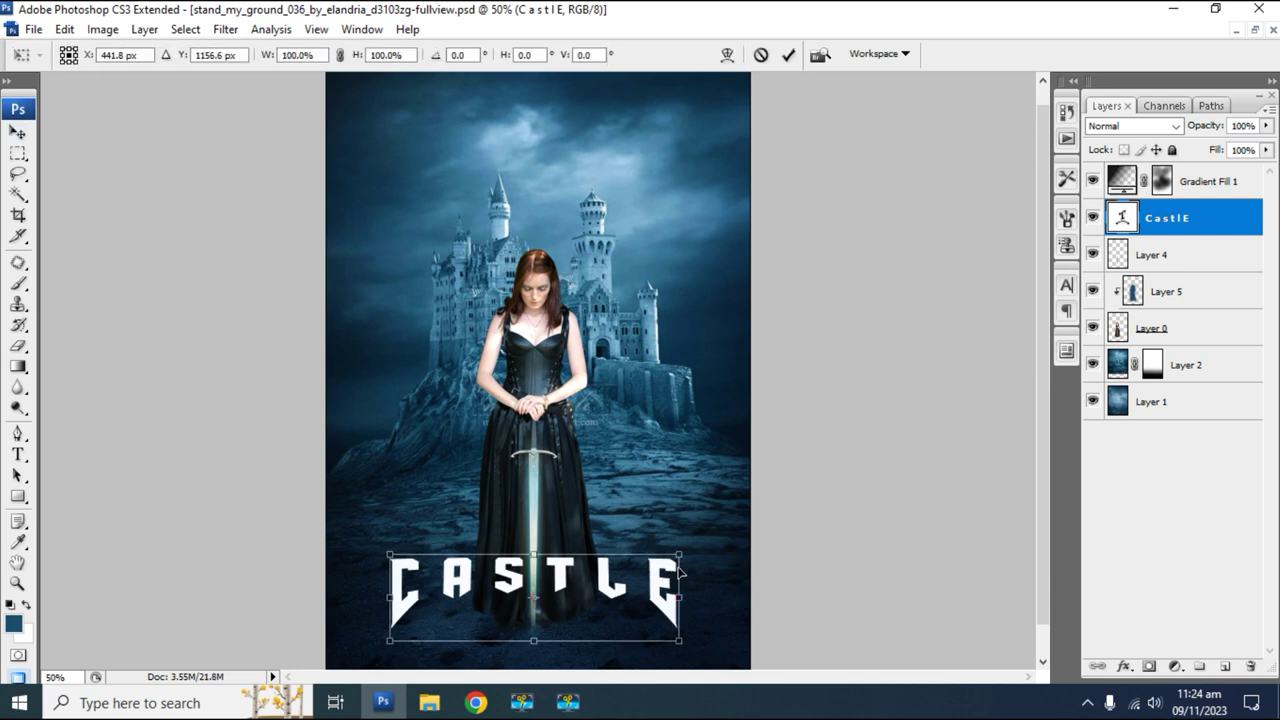
drag(680, 552, 667, 556)
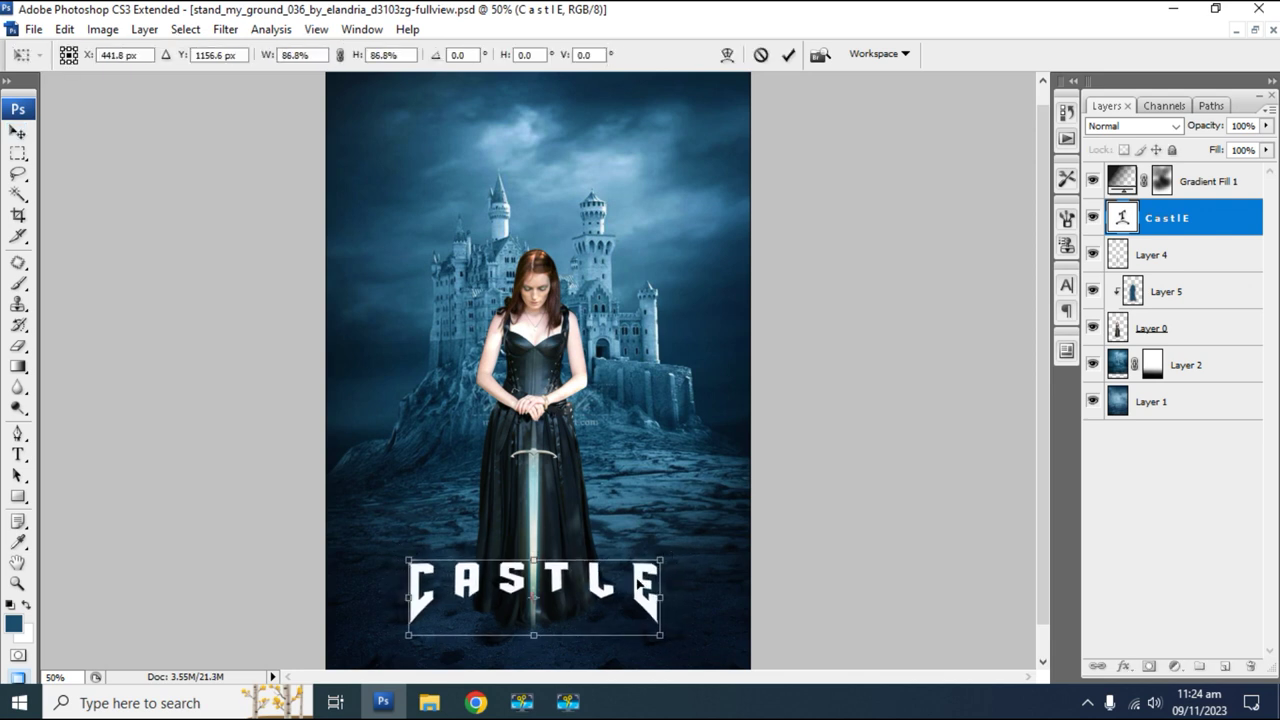
double_click(640, 582)
drag(580, 594, 572, 172)
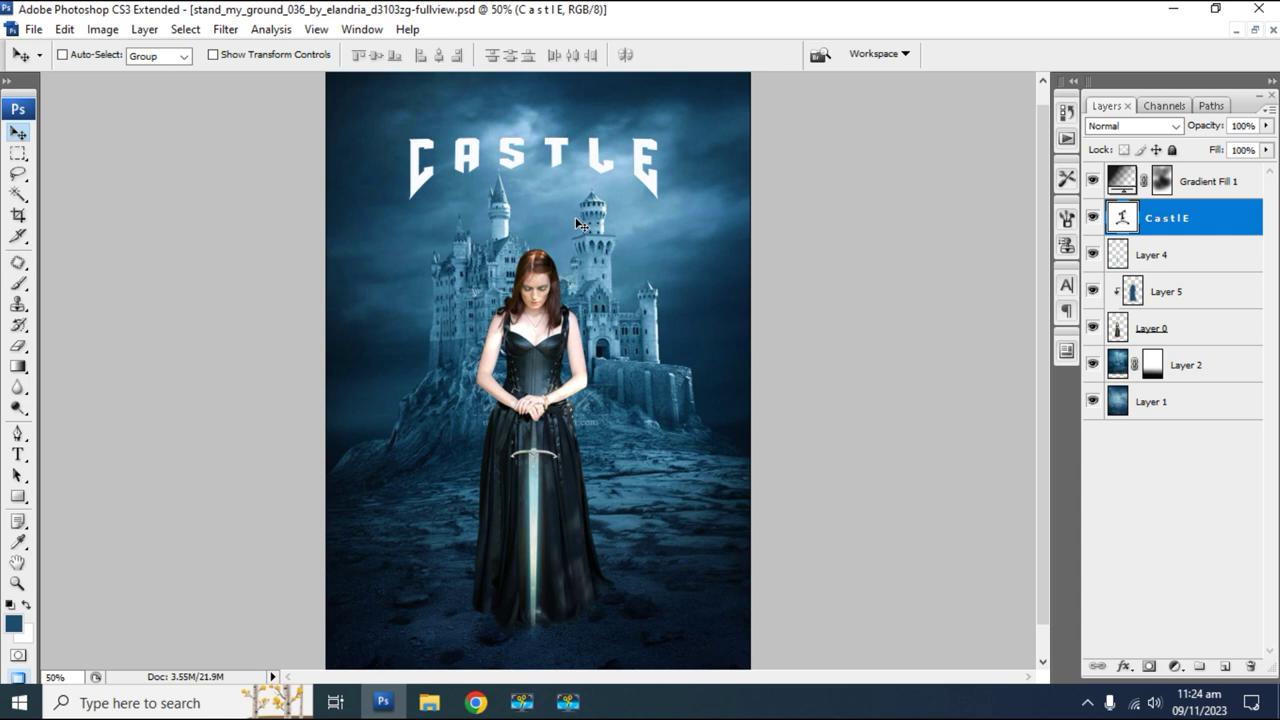
Enlarge the CASTLE title to about 109% above the castle, then zoom in.
key(ctrl+t)
drag(661, 210, 666, 227)
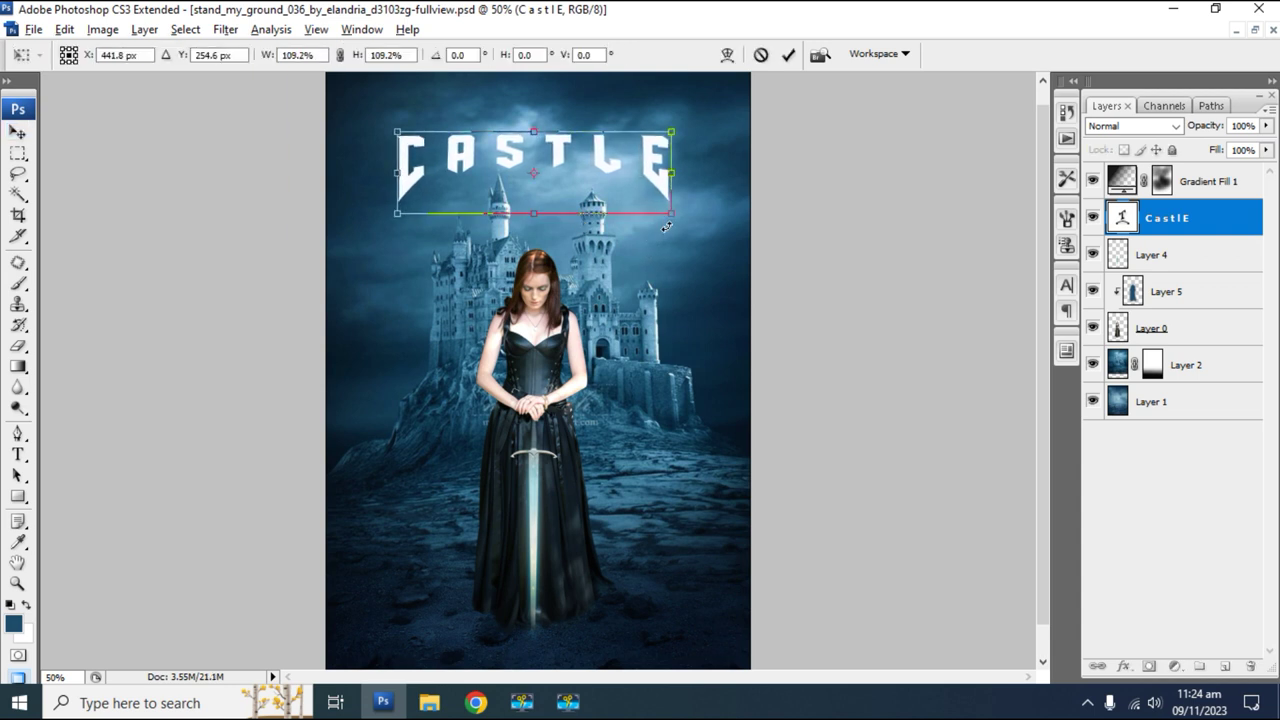
key(Return)
key(ctrl+plus)
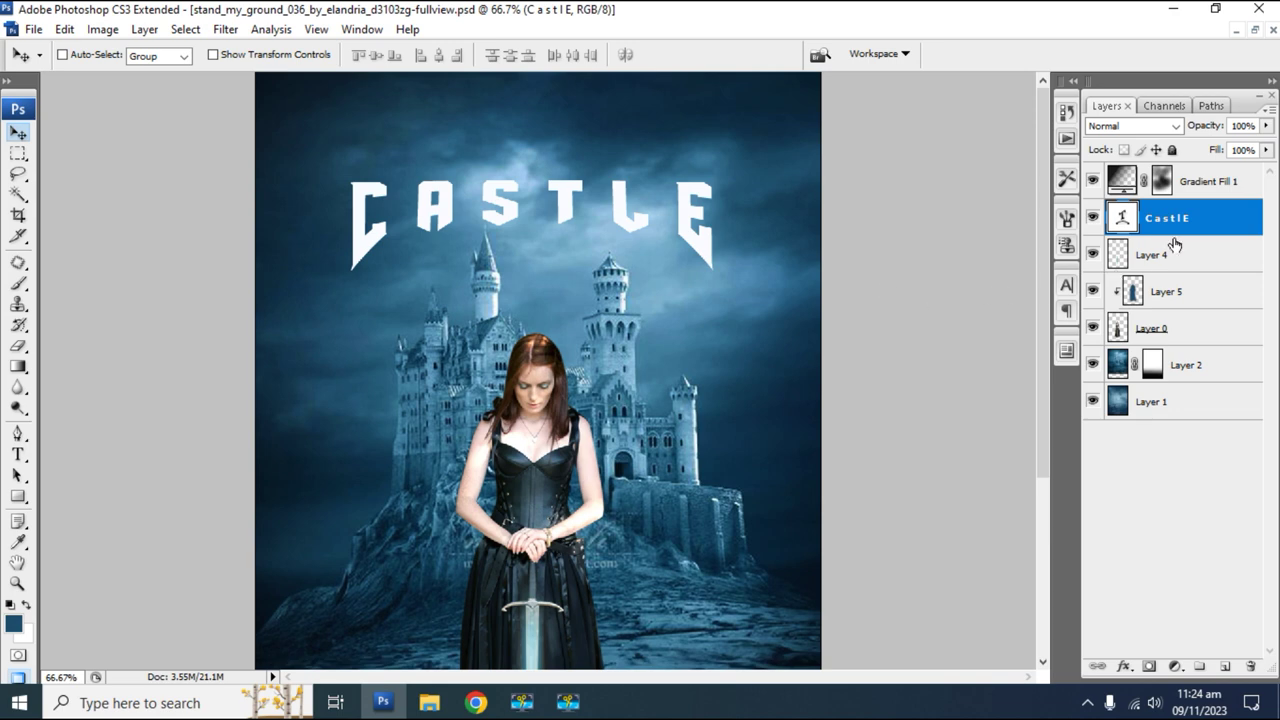
double_click(1209, 219)
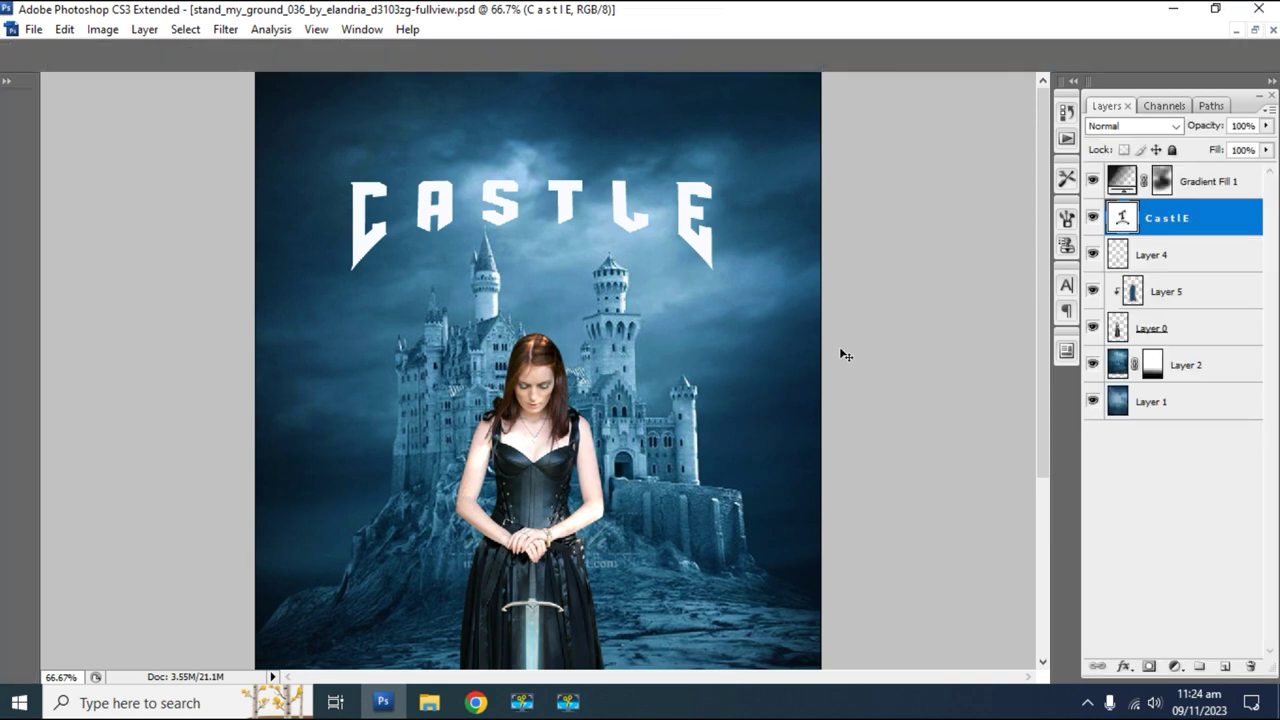
Enable Drop Shadow and Gradient Overlay styles on the CASTLE layer.
double_click(1212, 224)
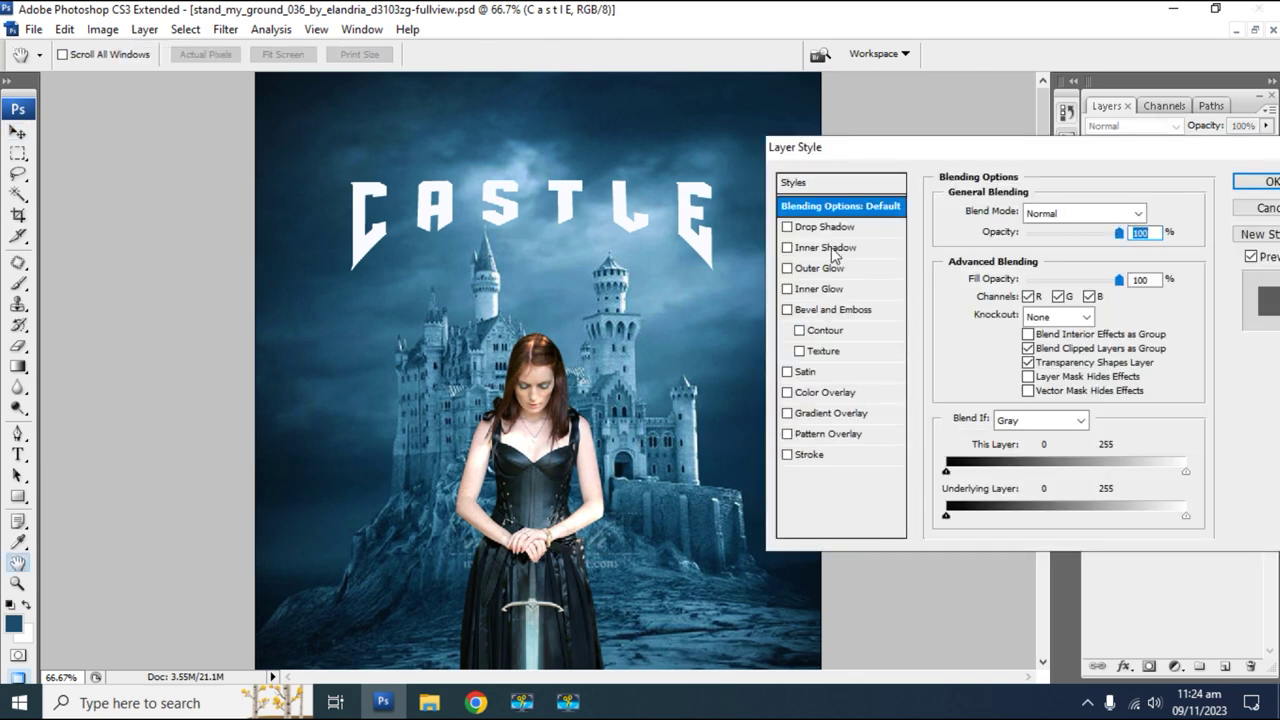
click(787, 227)
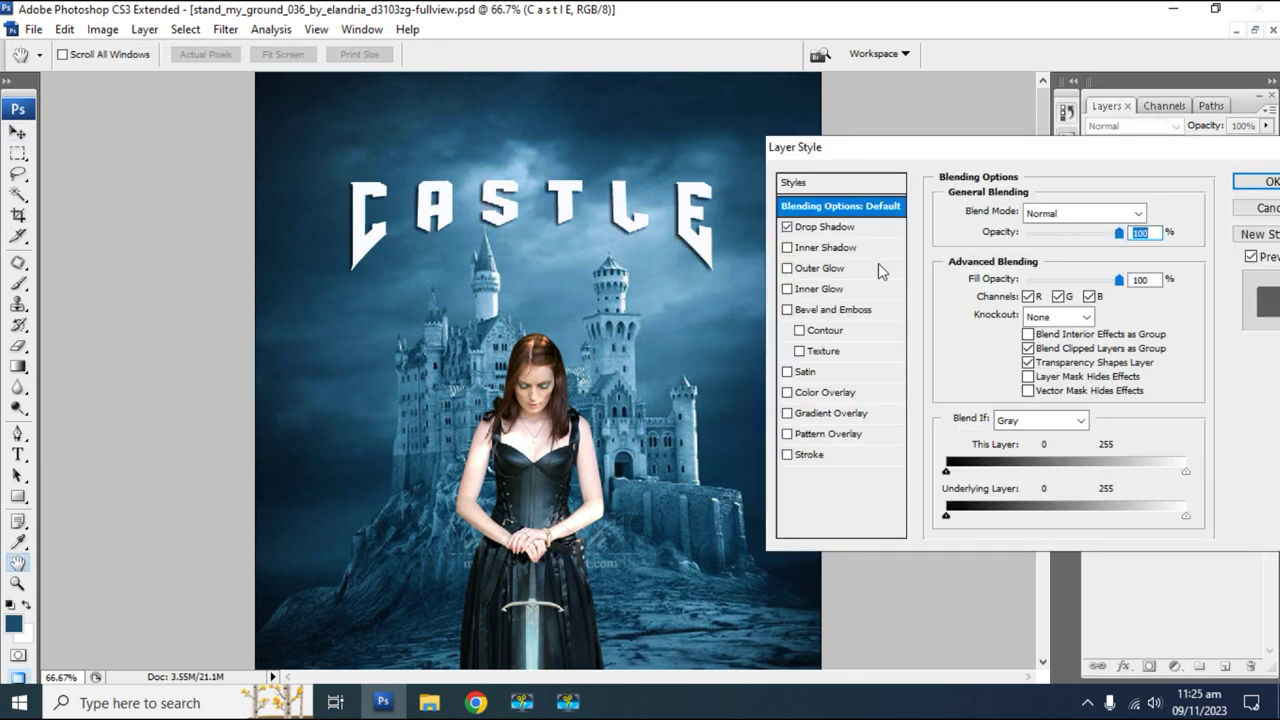
drag(880, 148, 902, 149)
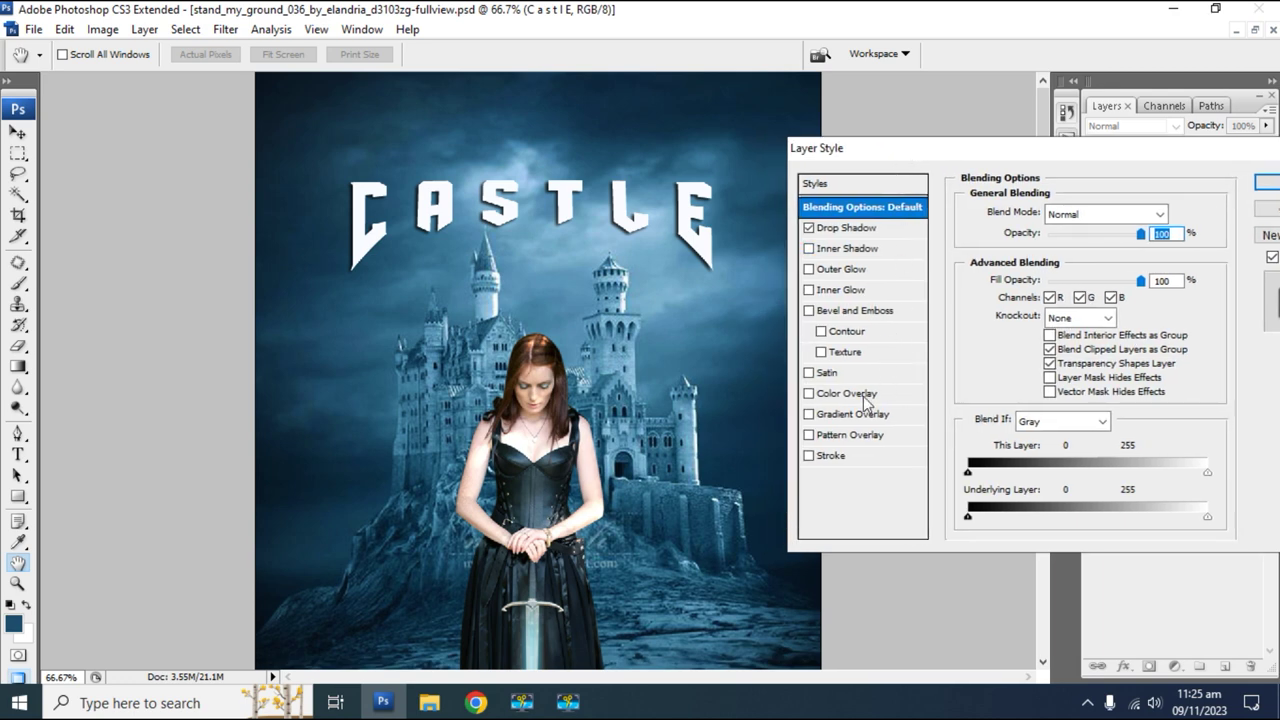
click(826, 418)
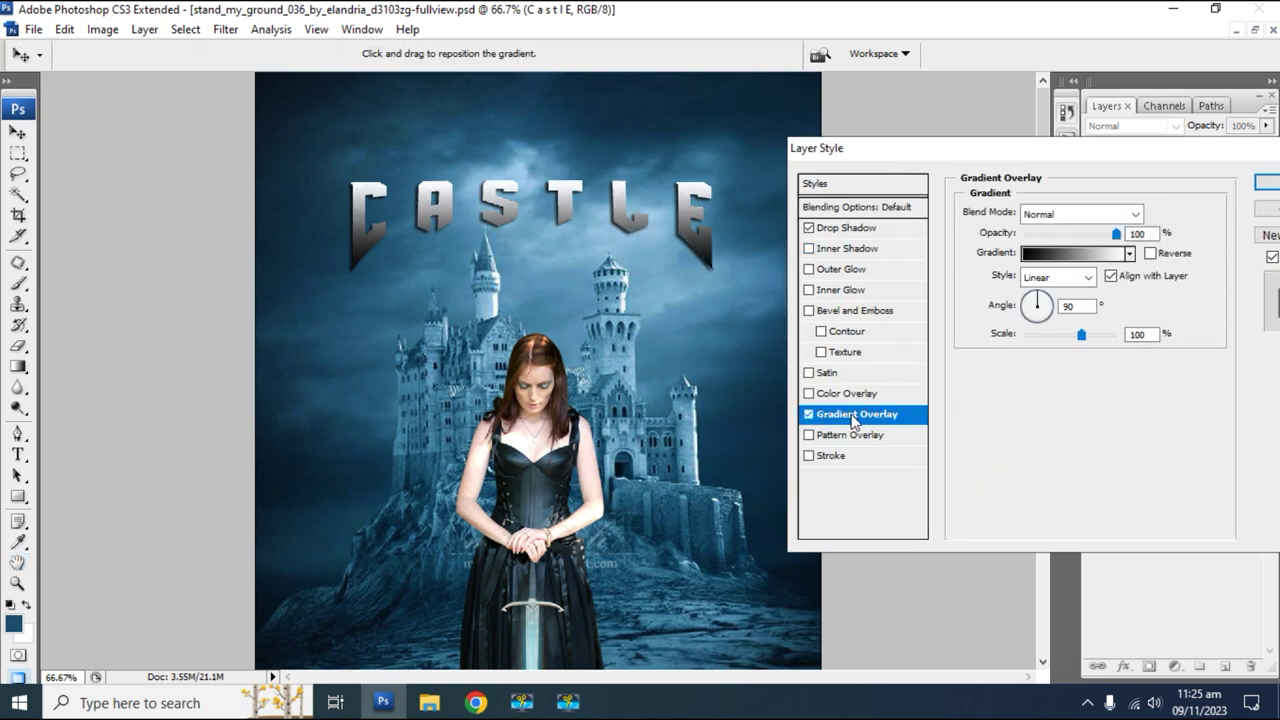
Set the gradient's left stop to cyan #00c0ff, making a cyan-to-white overlay.
click(1057, 260)
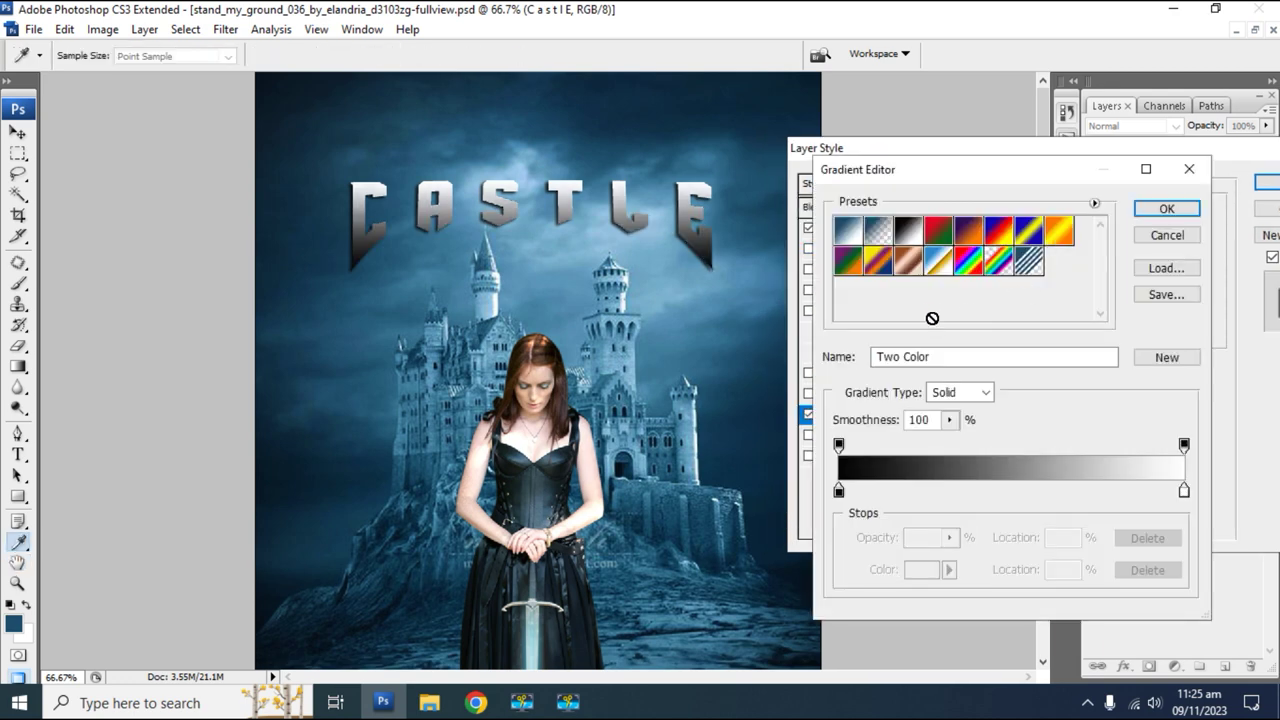
click(839, 490)
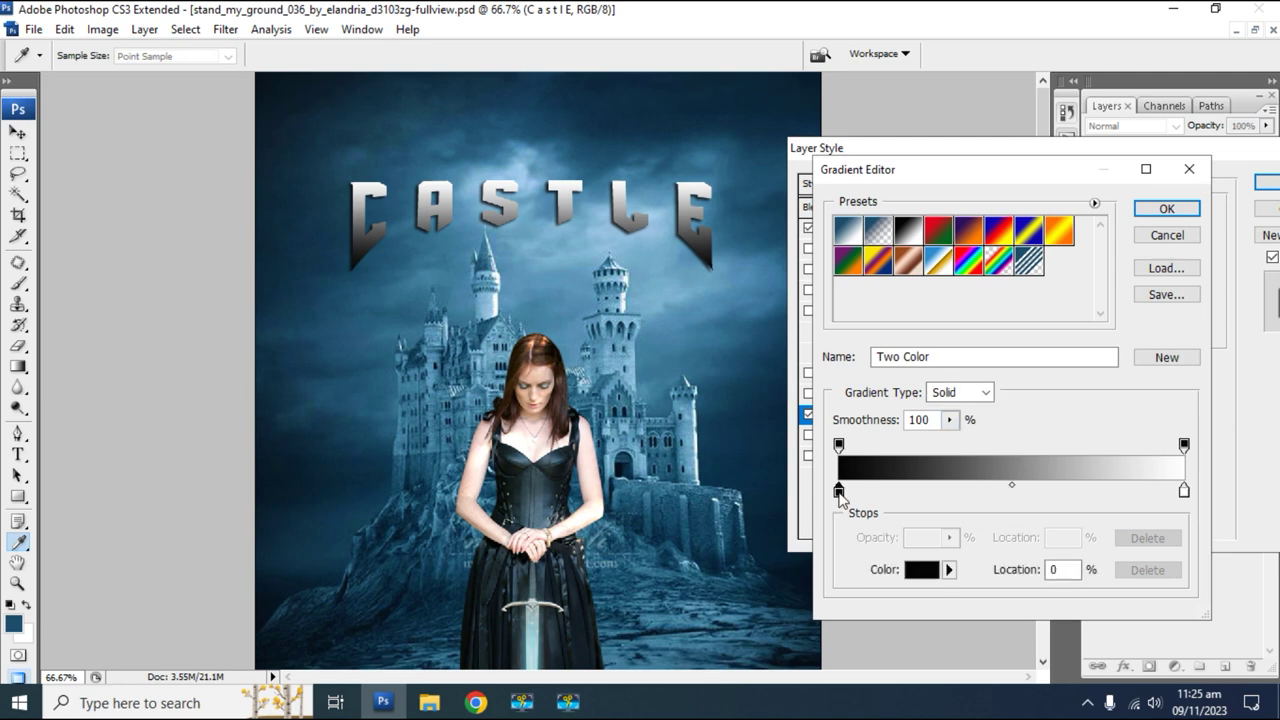
click(915, 570)
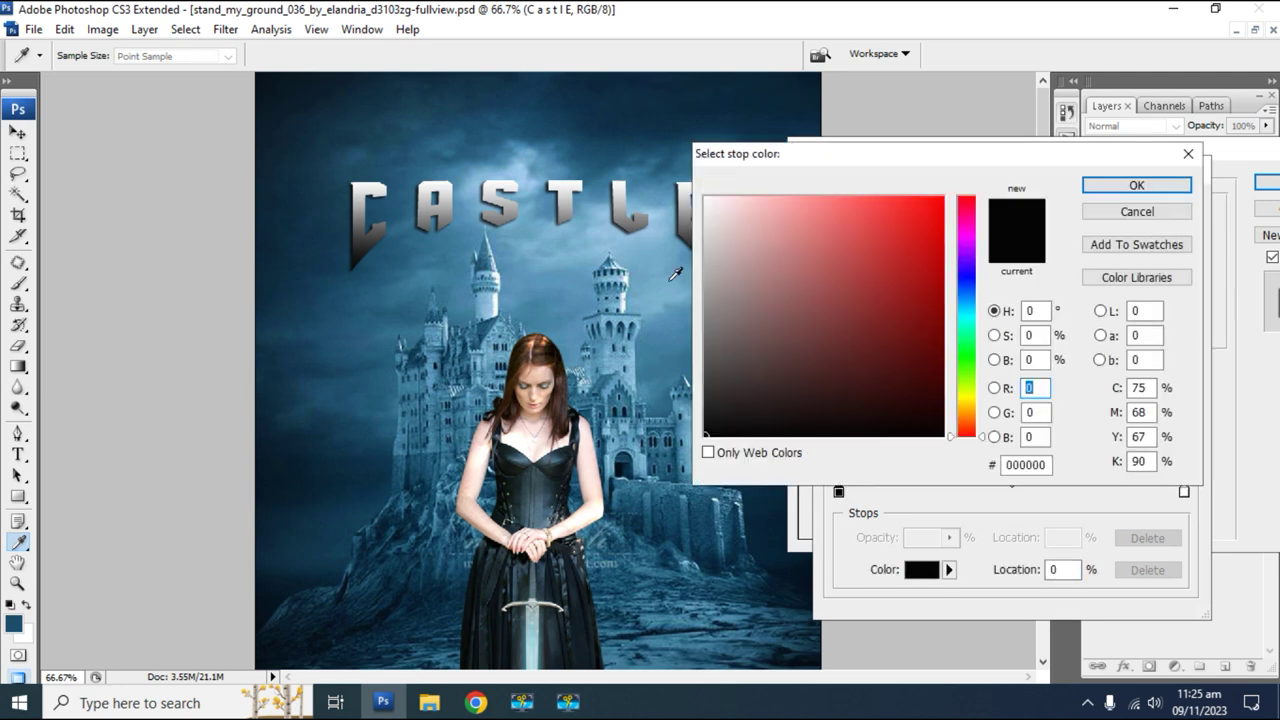
click(676, 274)
click(884, 249)
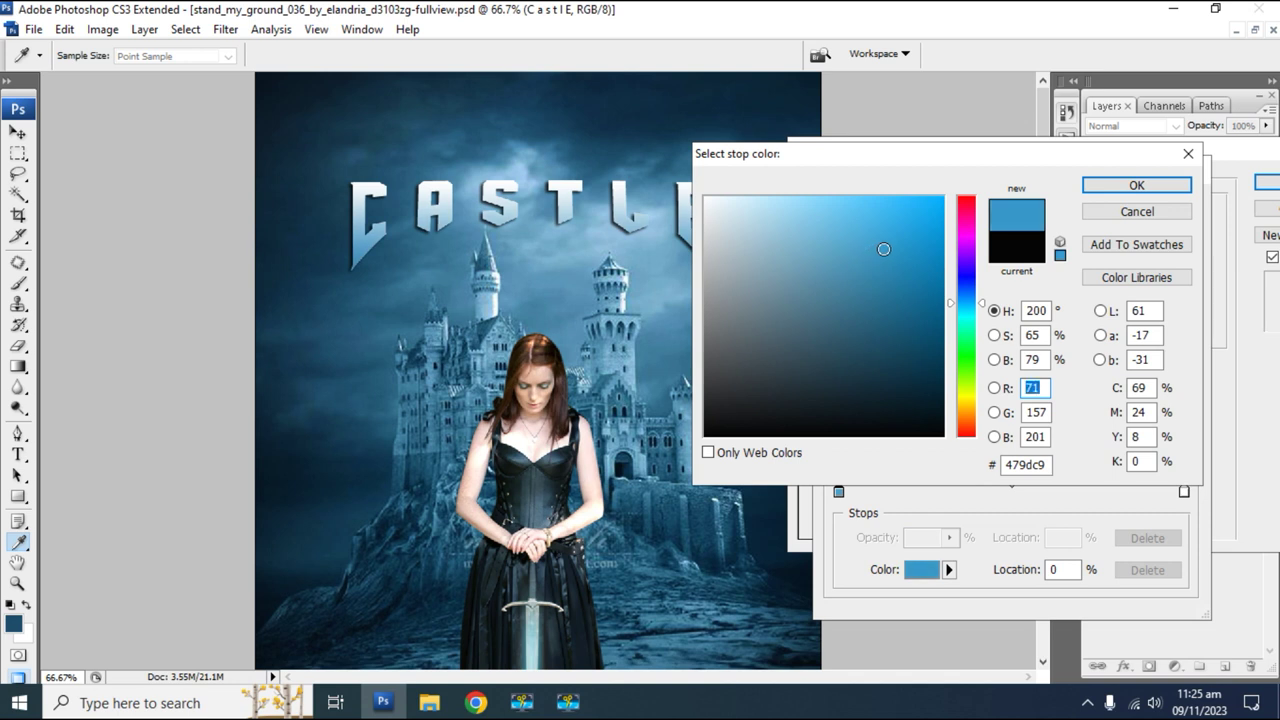
drag(884, 249, 938, 205)
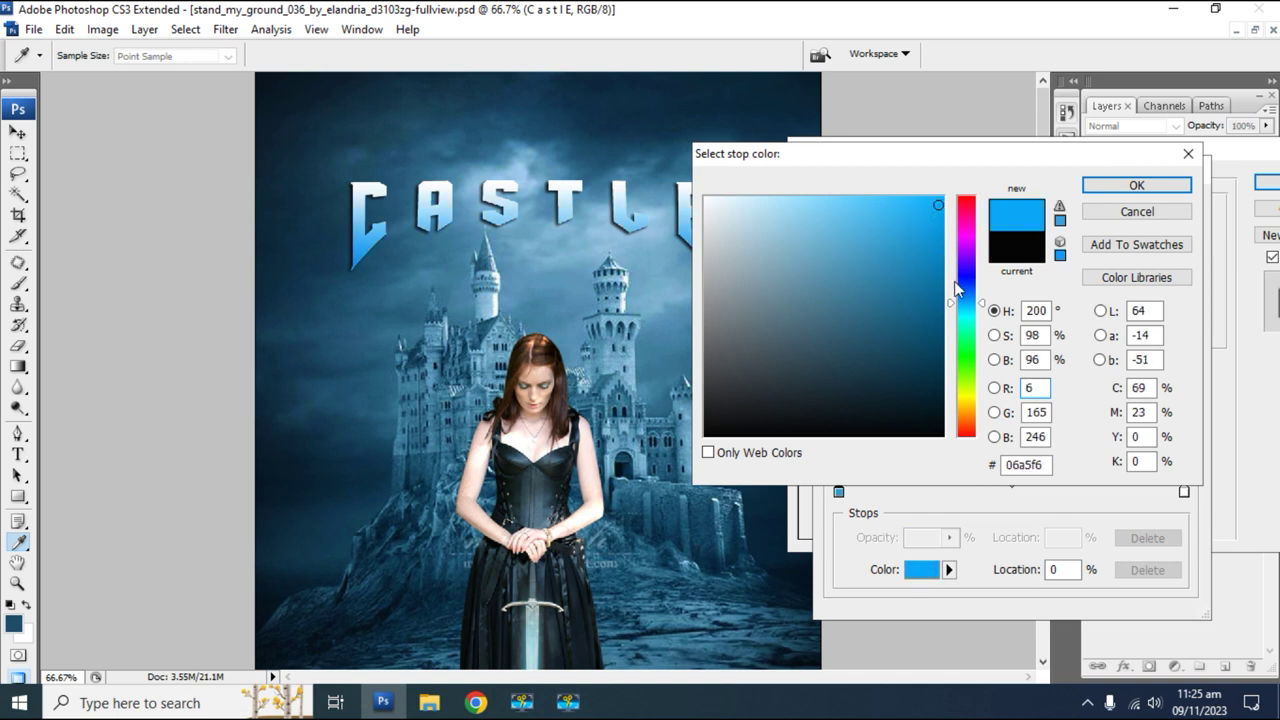
drag(964, 306, 962, 309)
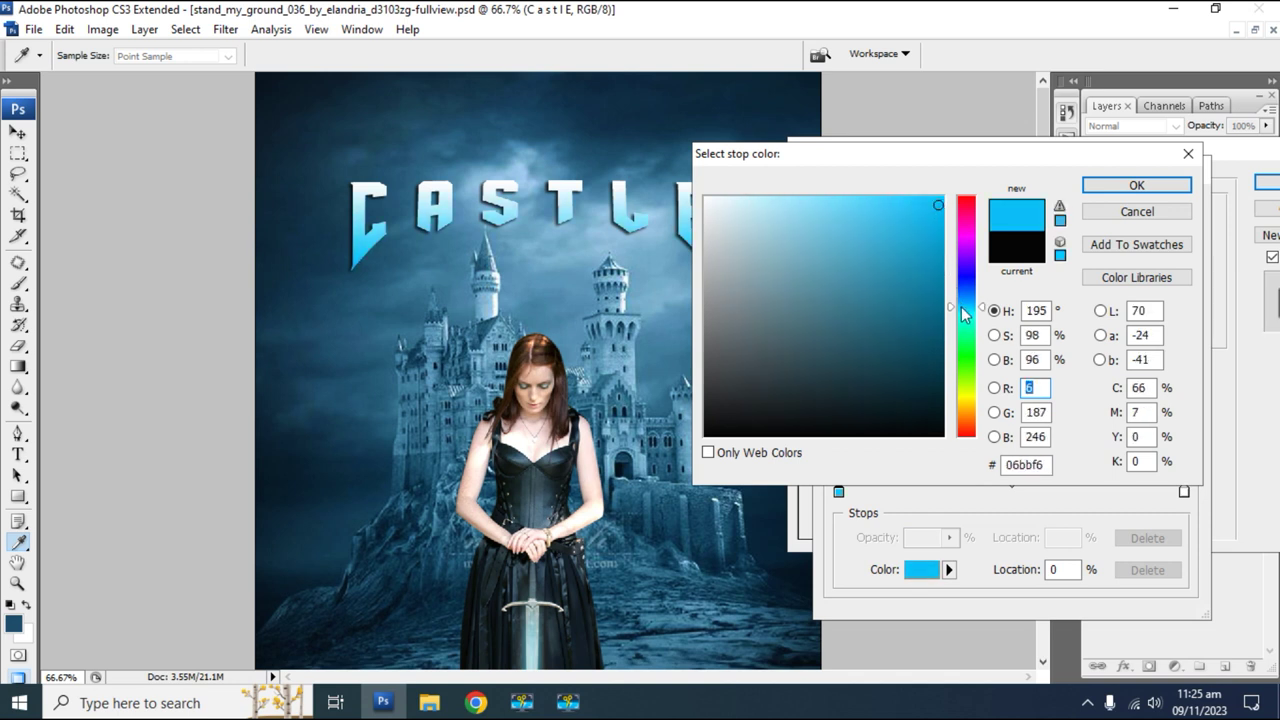
drag(932, 262, 963, 216)
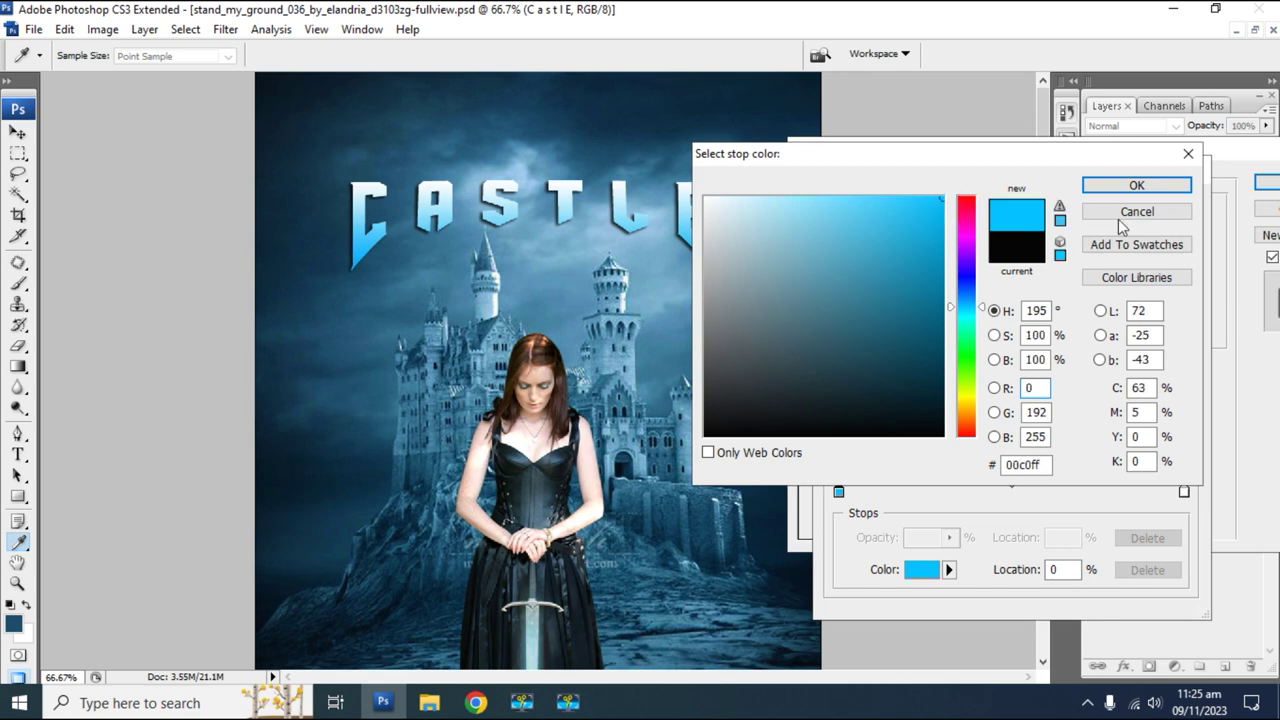
click(1137, 185)
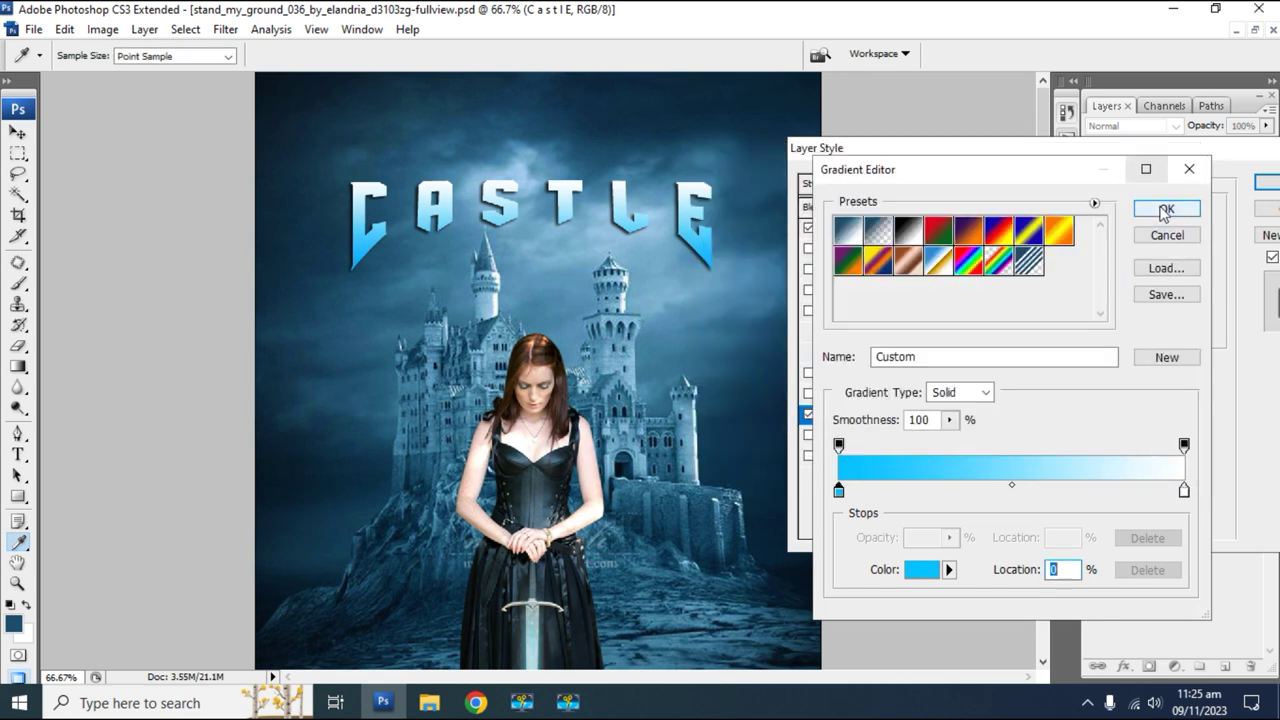
click(1162, 210)
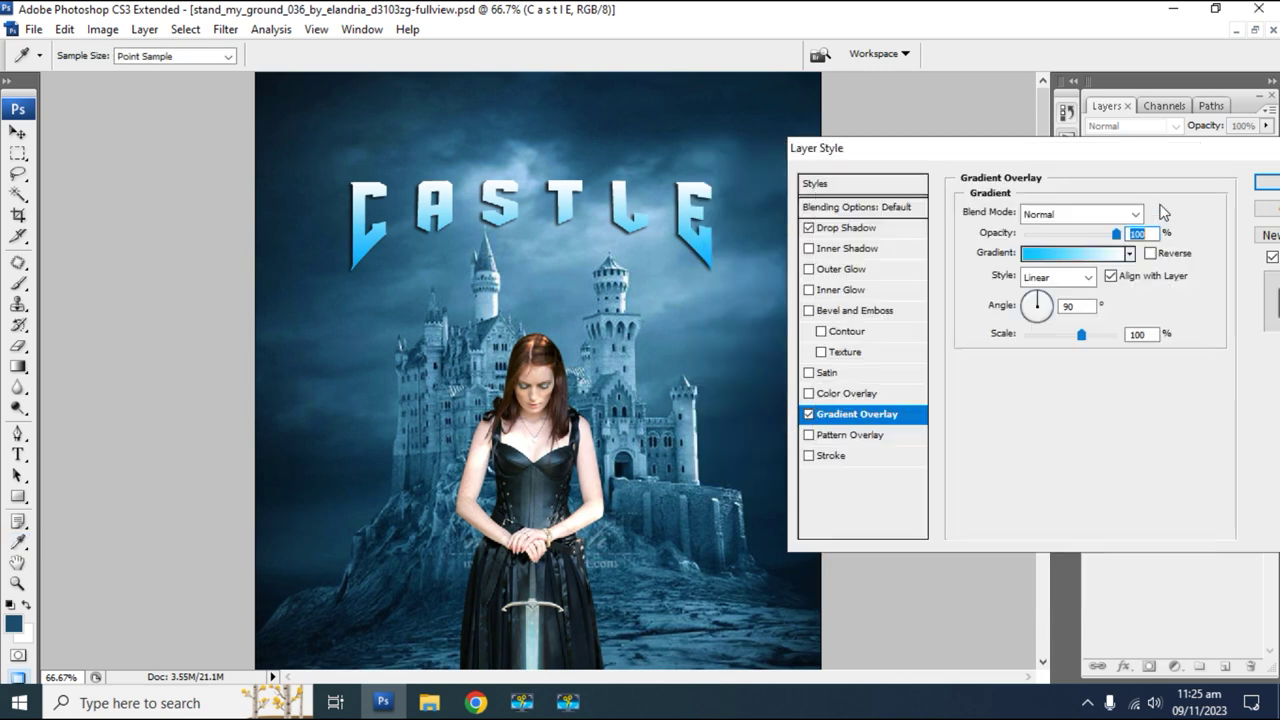
Add an Inner Glow with choke 65%, size 3 px, range 1, noise 12%, and apply the styles.
click(809, 249)
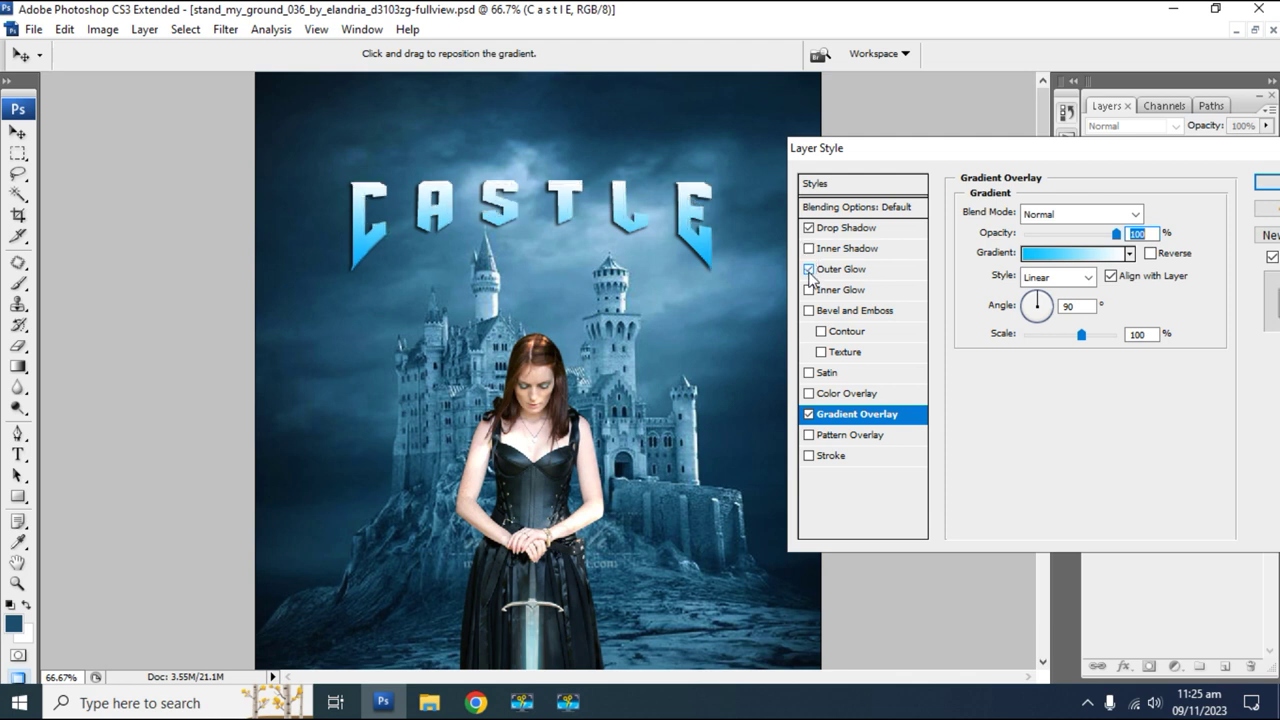
click(809, 291)
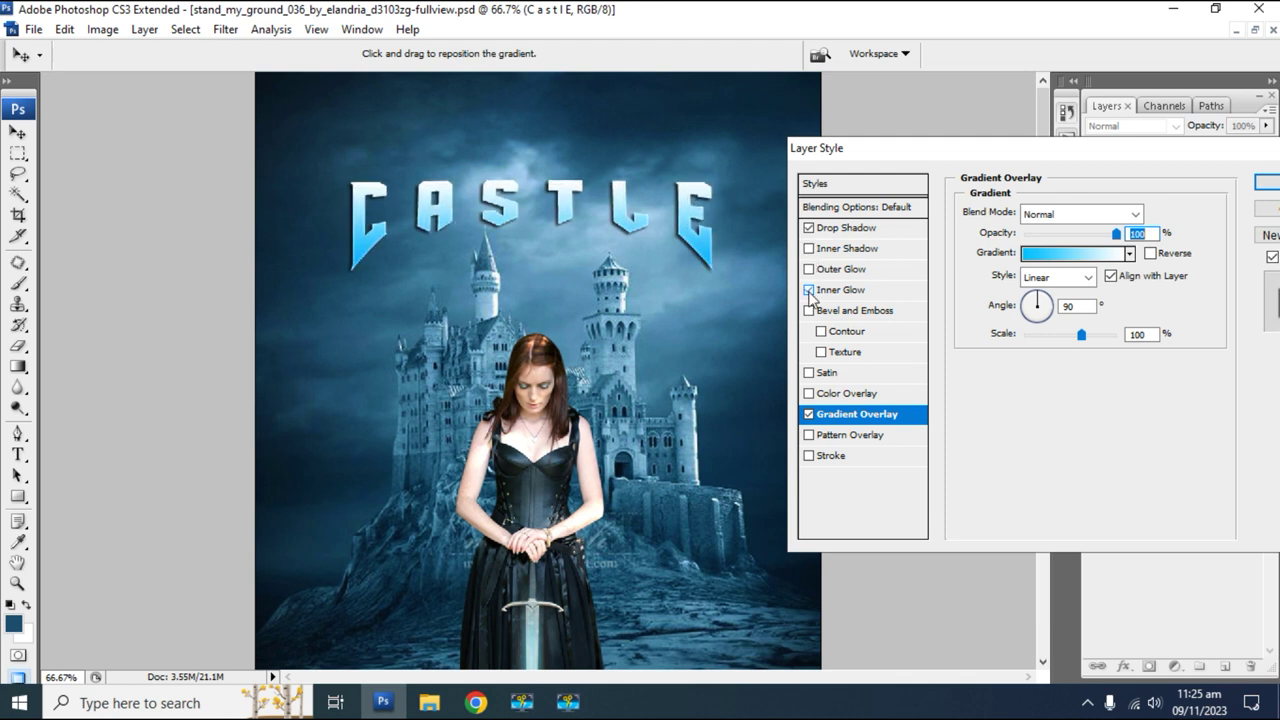
click(835, 290)
drag(1024, 367, 1087, 377)
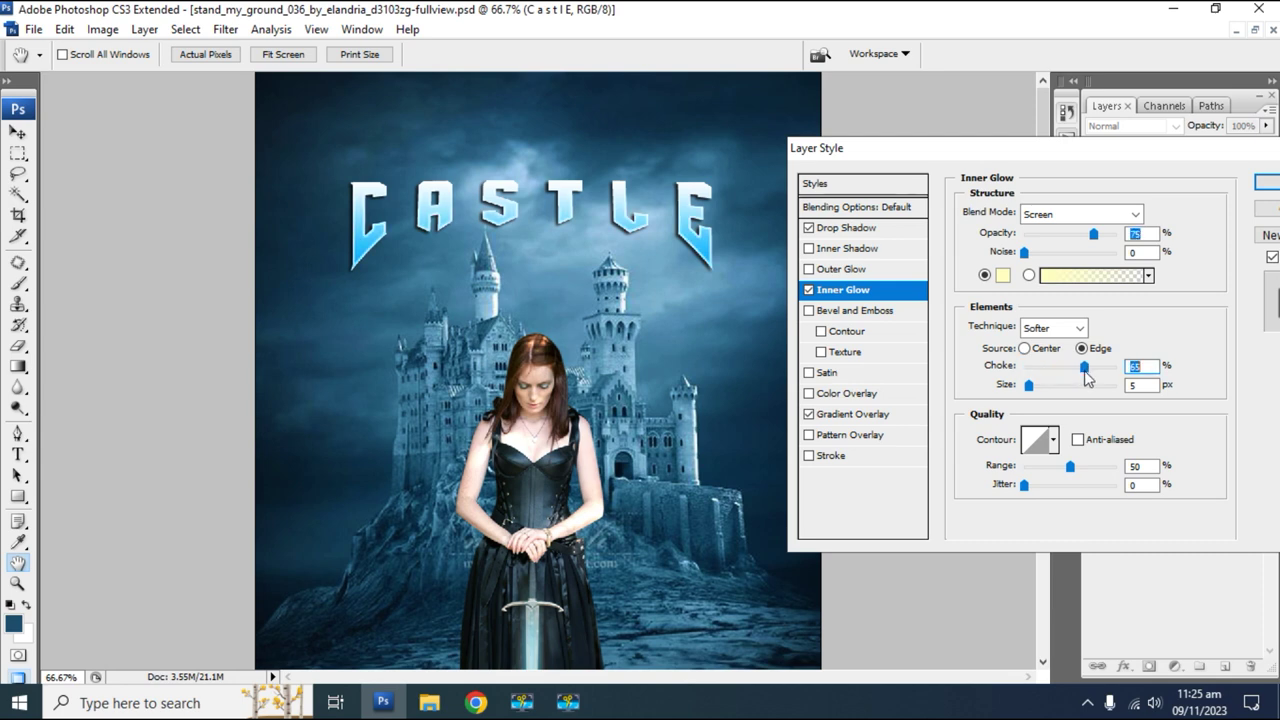
drag(1036, 389, 1027, 389)
click(1027, 389)
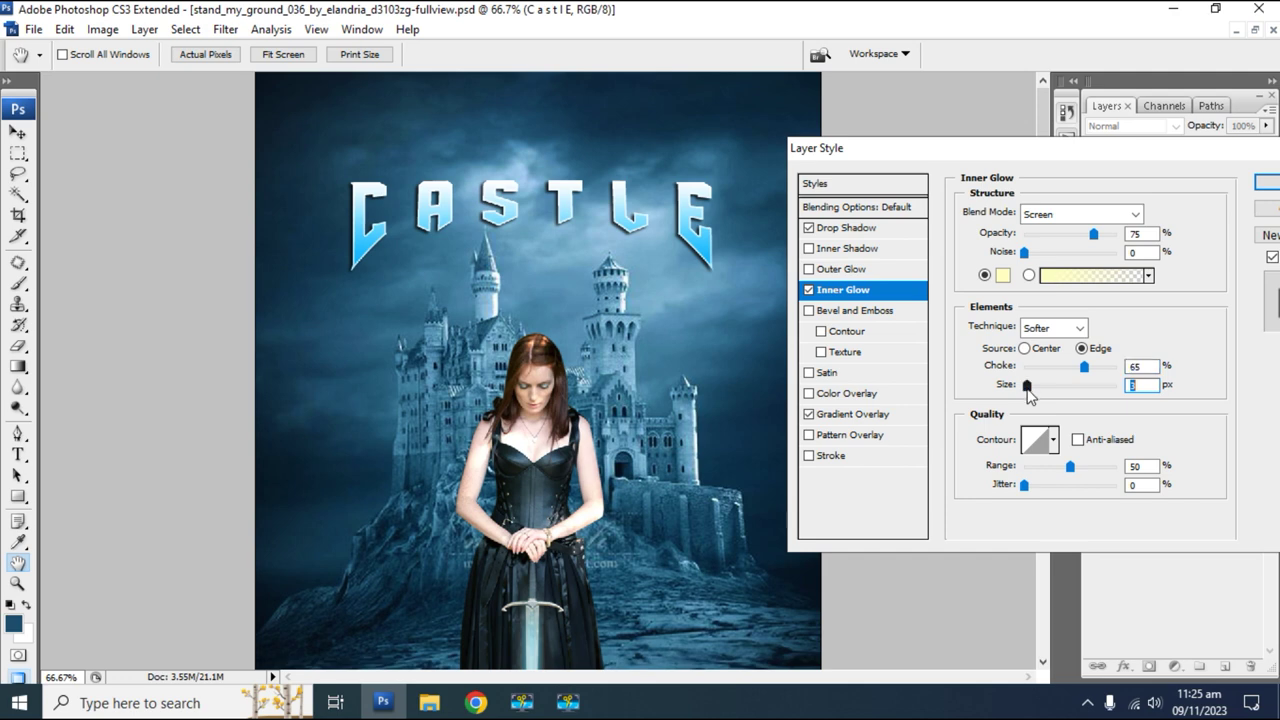
drag(1070, 466, 1024, 472)
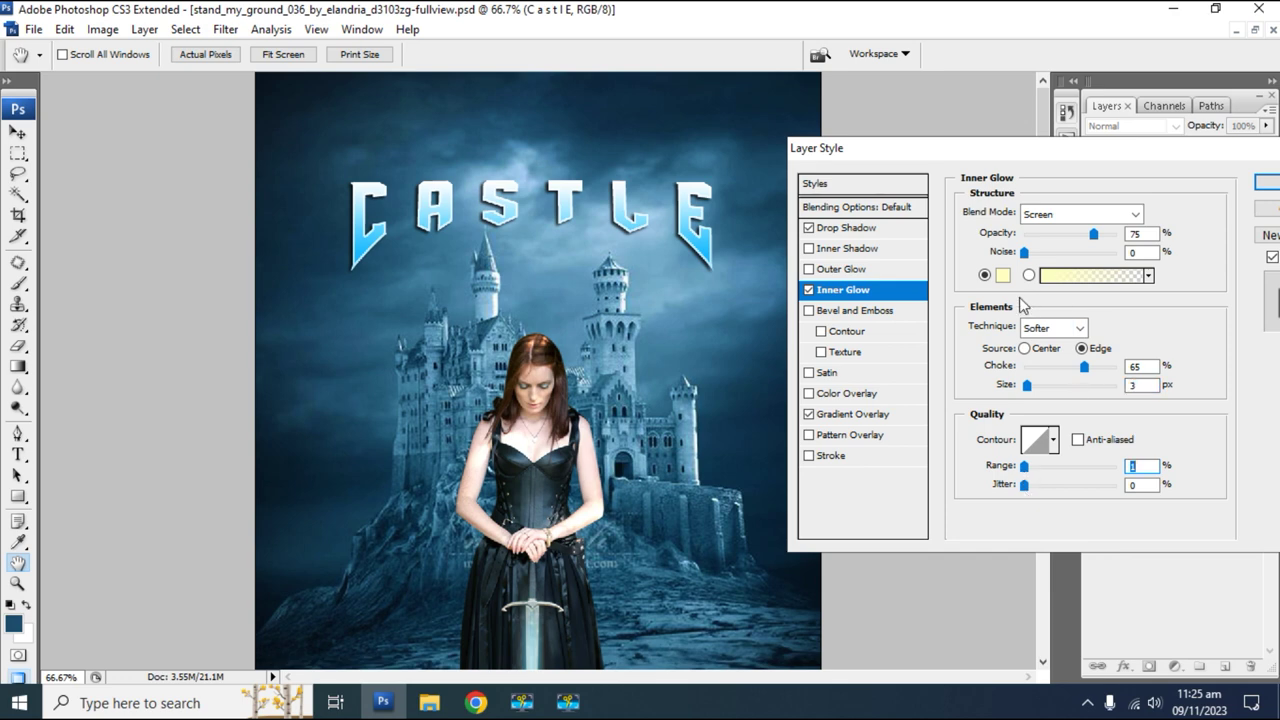
drag(1025, 252, 1035, 252)
click(1266, 183)
key(t)
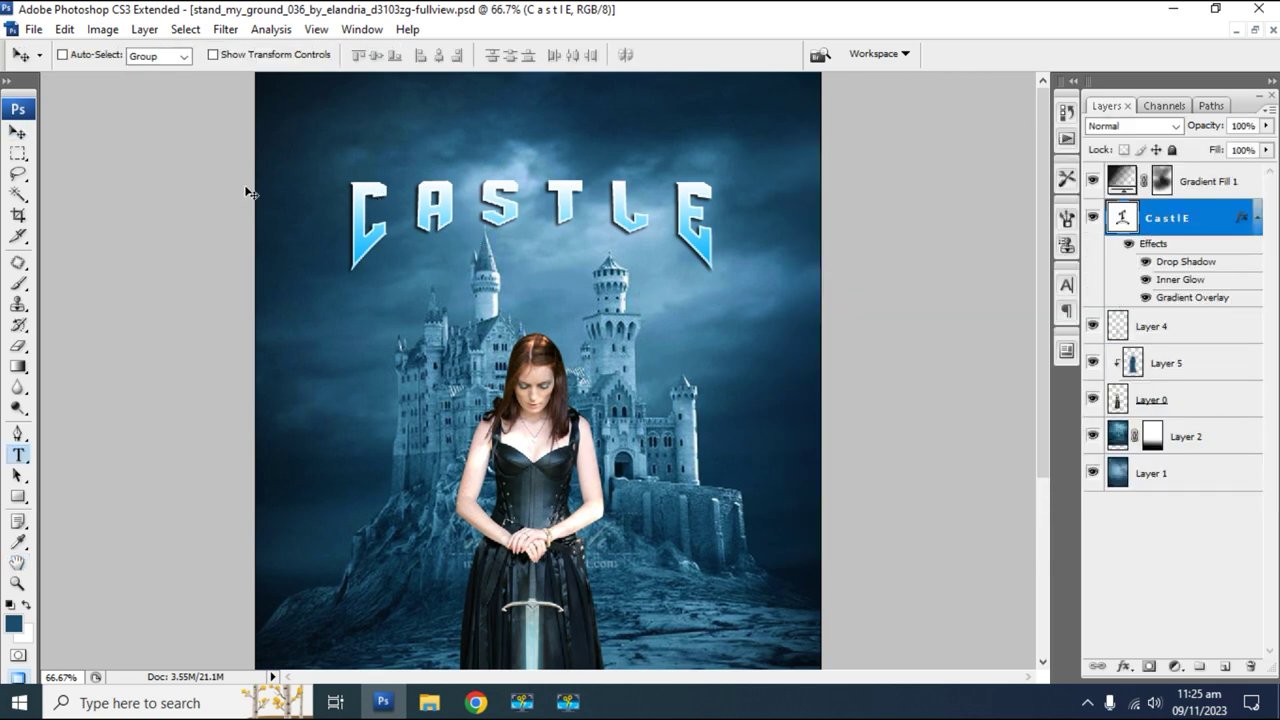
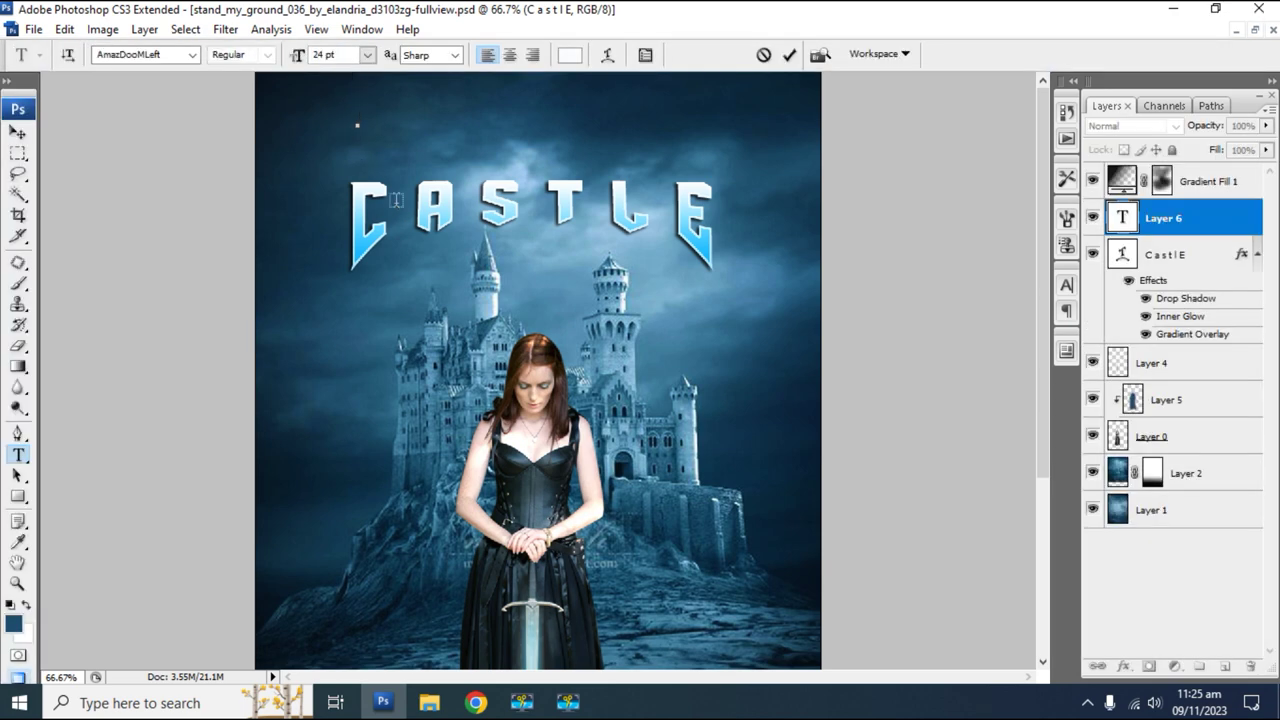
Type DARK, set it in Montserrat, and move it just above the CASTLE title.
text(D)
text(A)
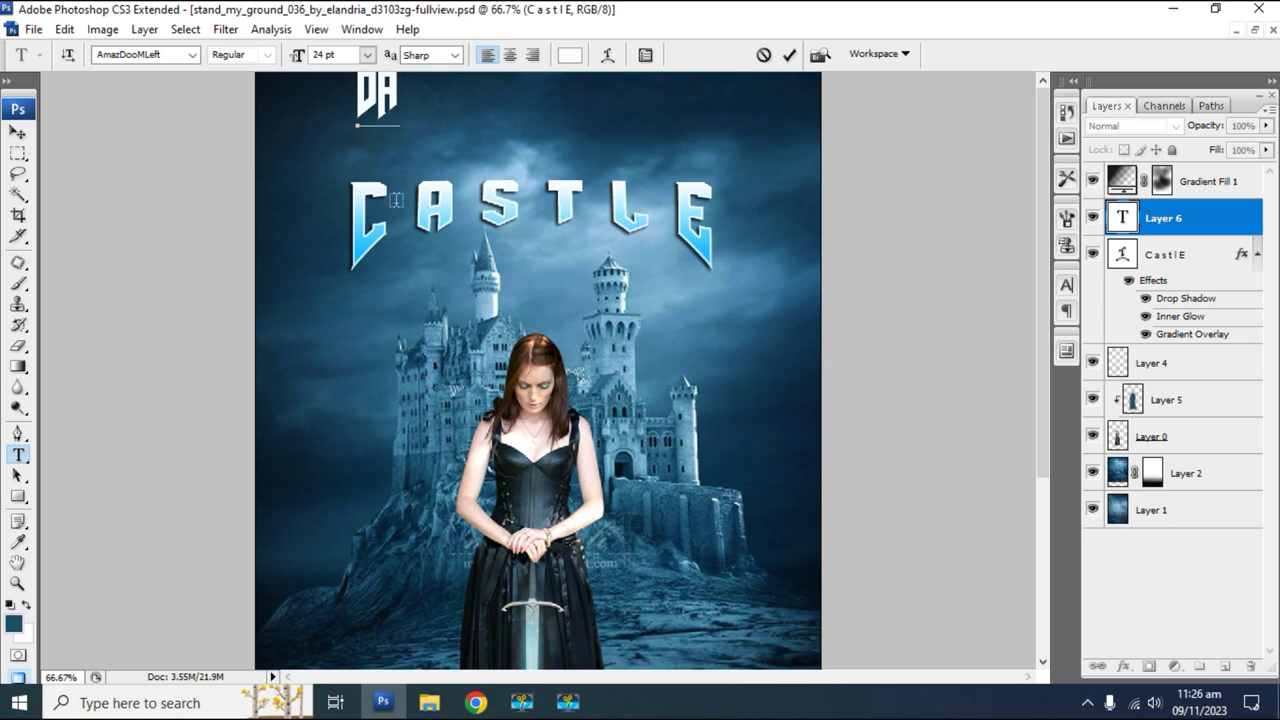
text(RK)
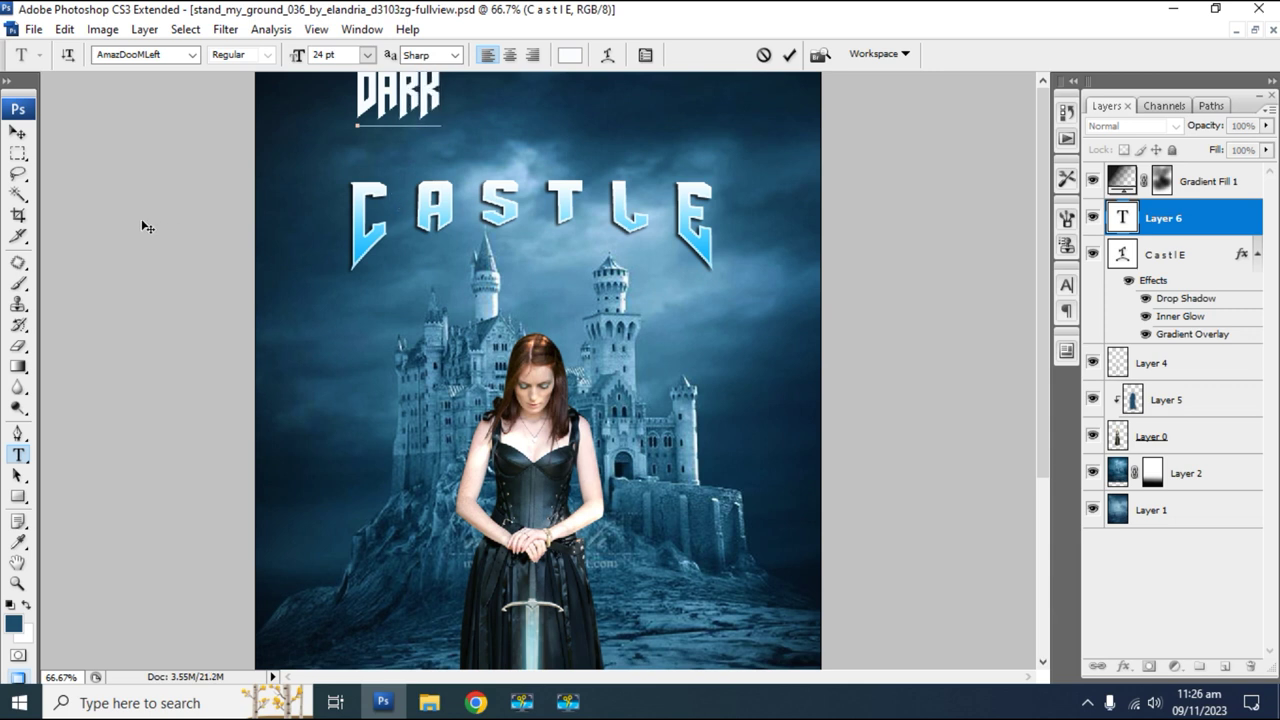
click(27, 134)
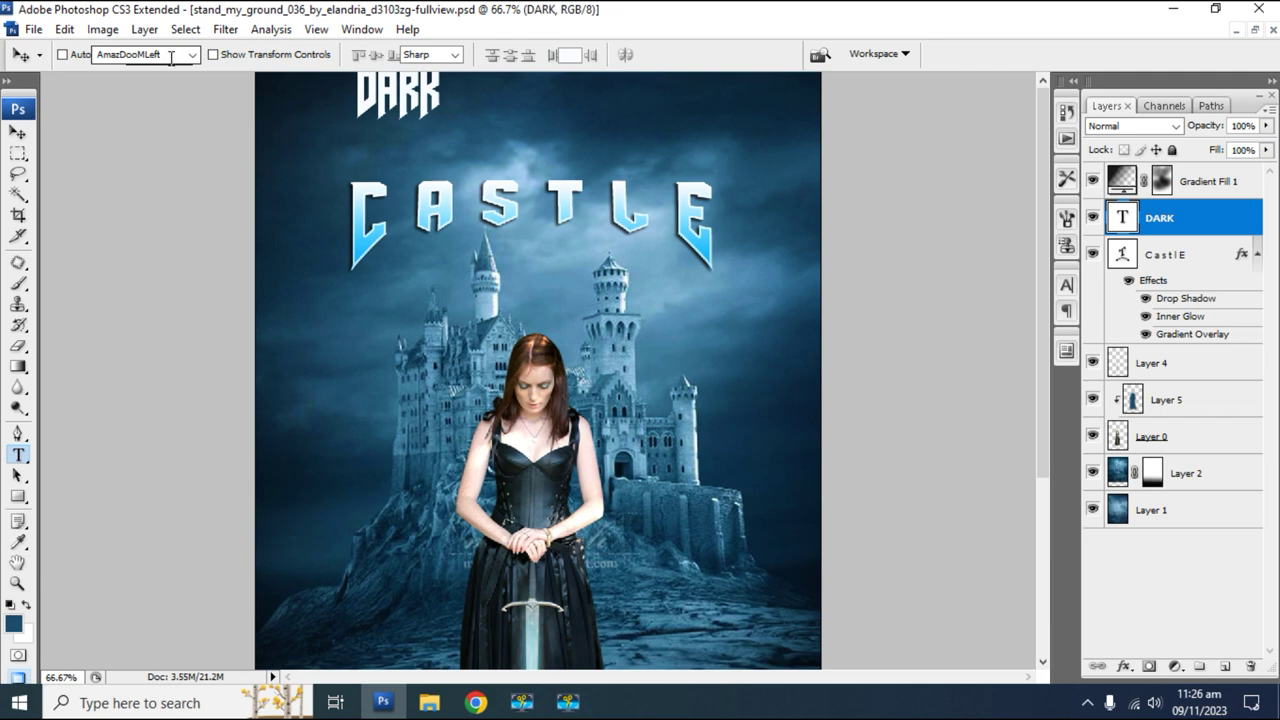
click(171, 57)
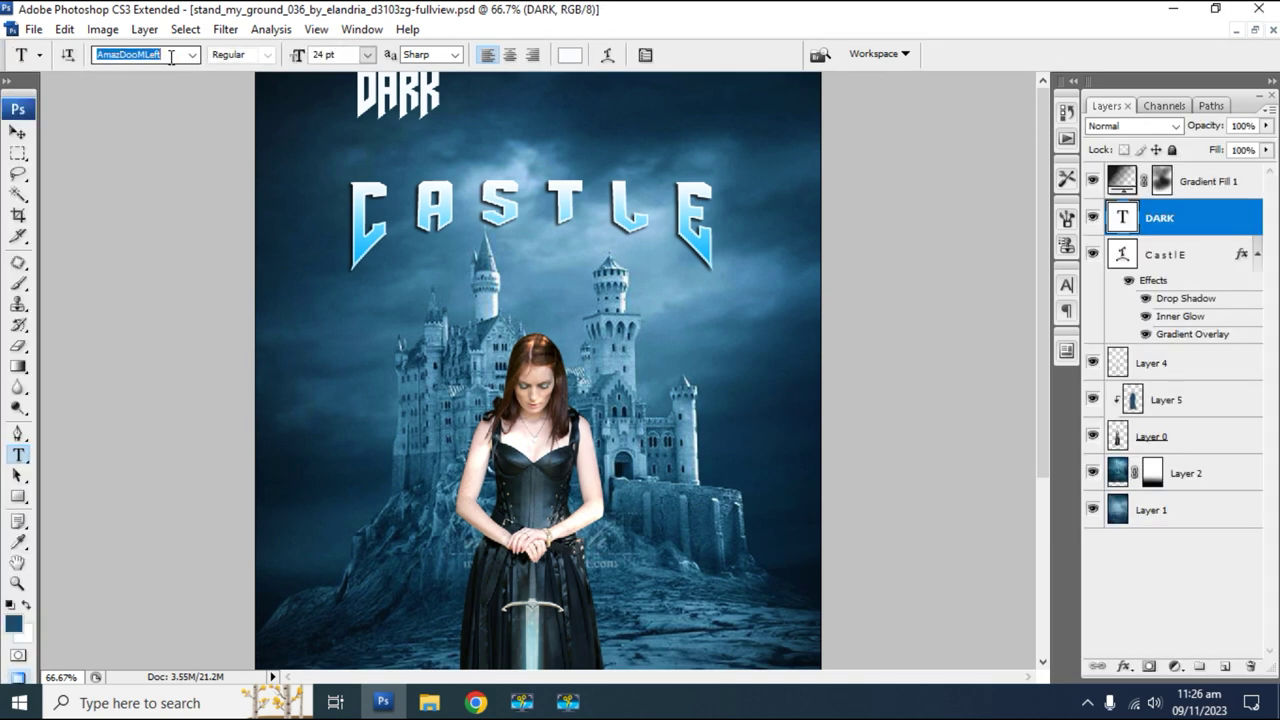
text(Monster AG)
click(192, 54)
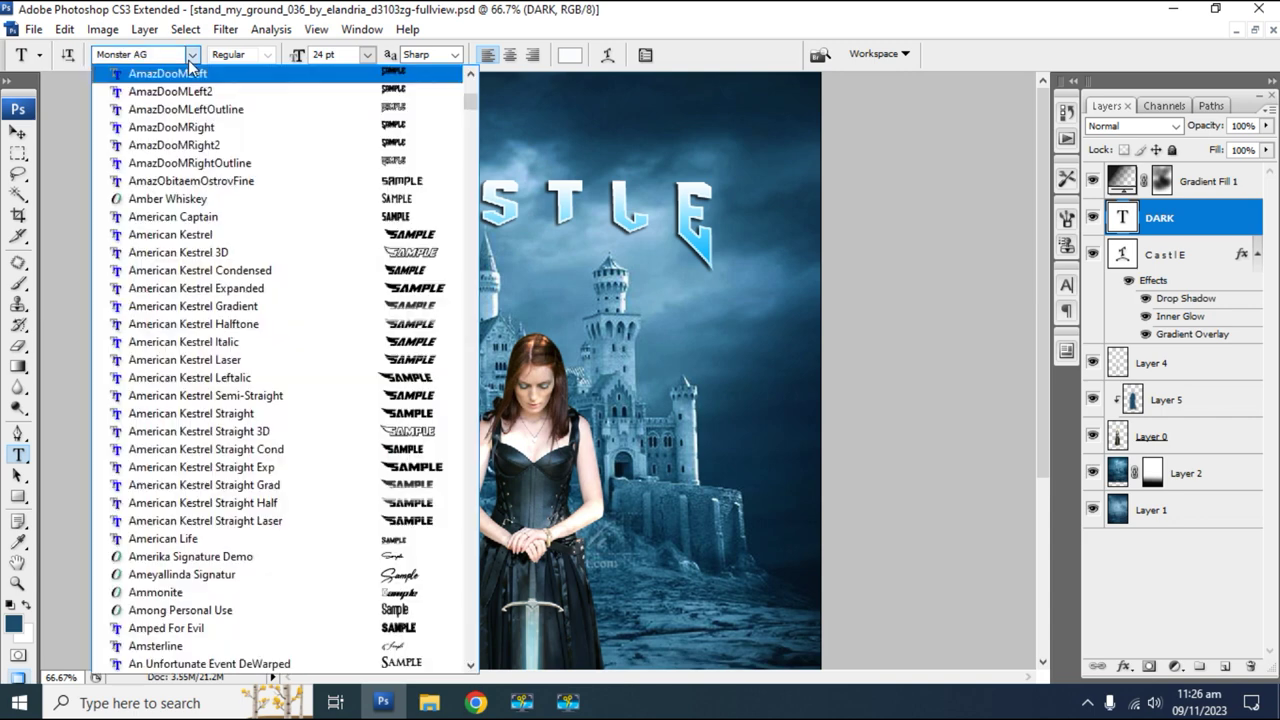
click(188, 127)
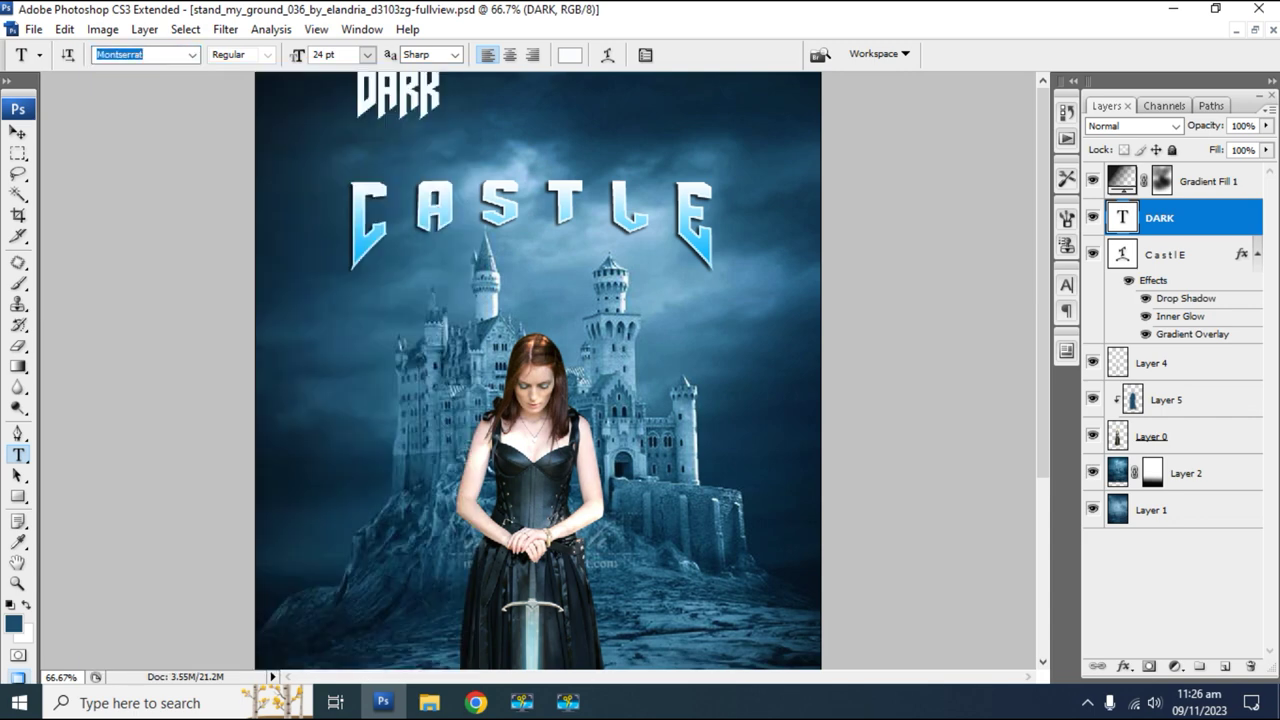
click(22, 134)
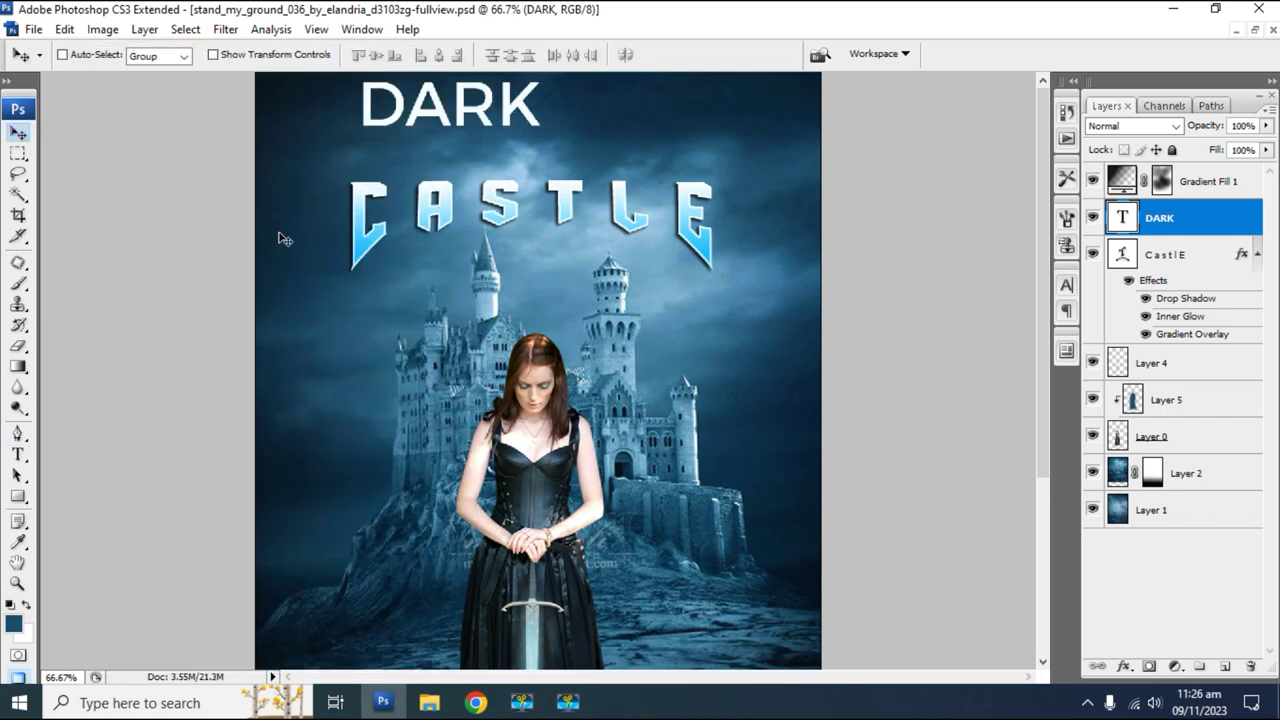
key(Tab)
drag(585, 206, 637, 243)
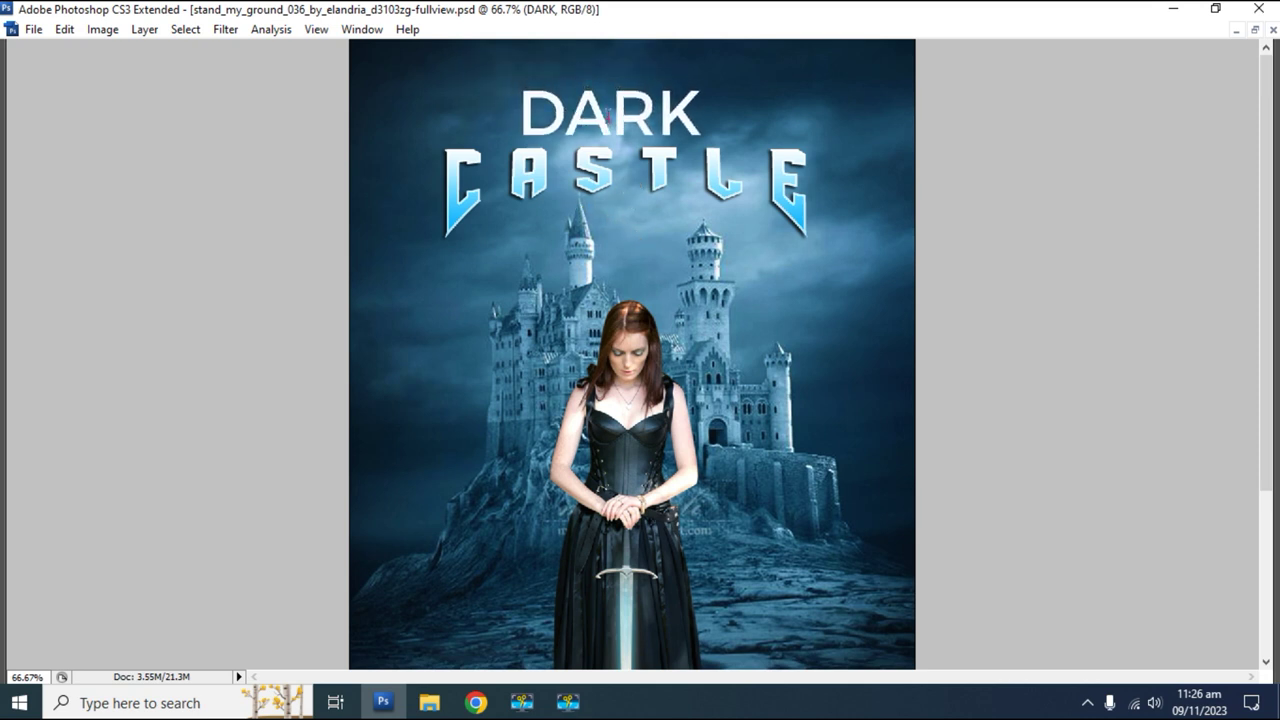
Widen DARK's letter tracking to 820 in the Character panel.
key(ctrl+t)
key(Return)
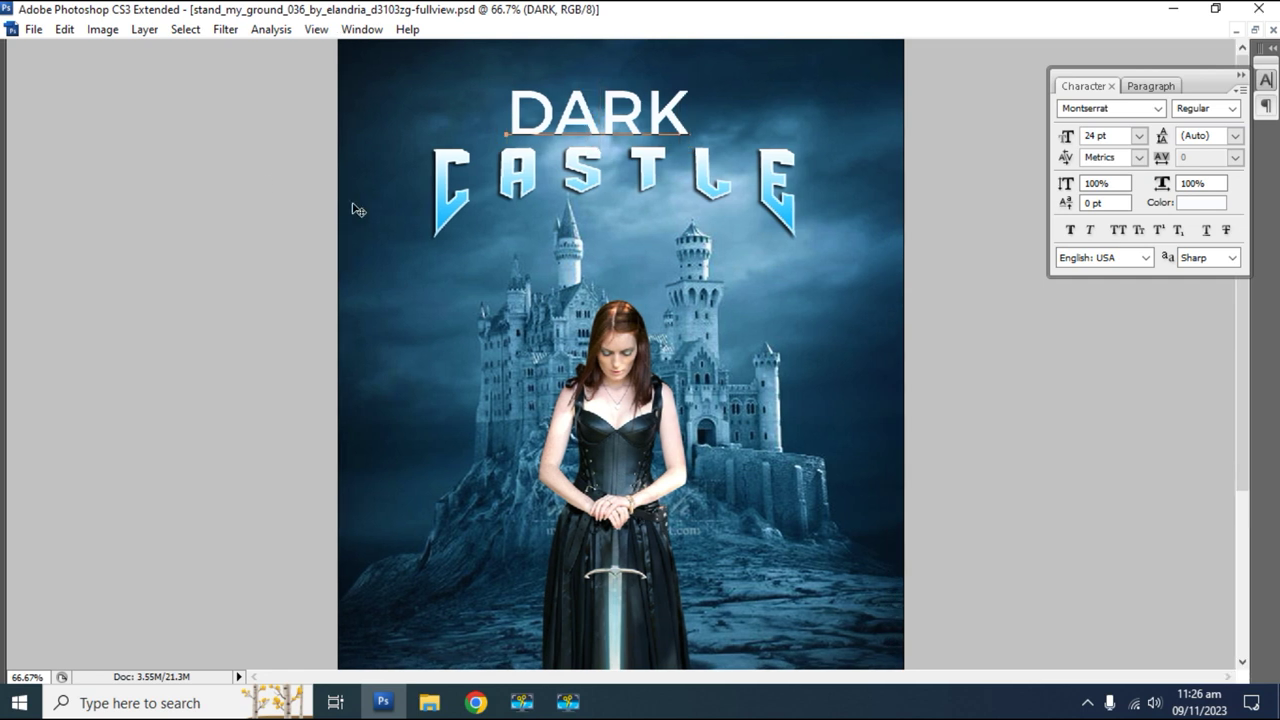
key(ctrl+Return)
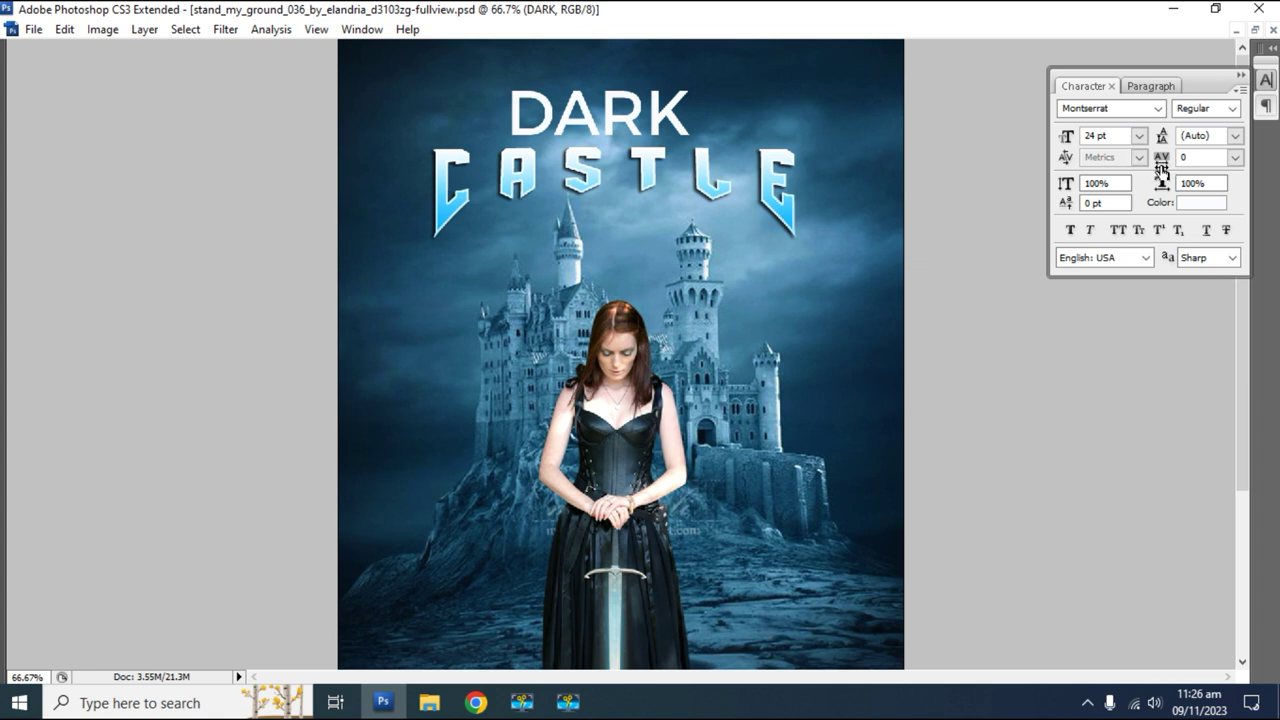
drag(1161, 165, 1183, 165)
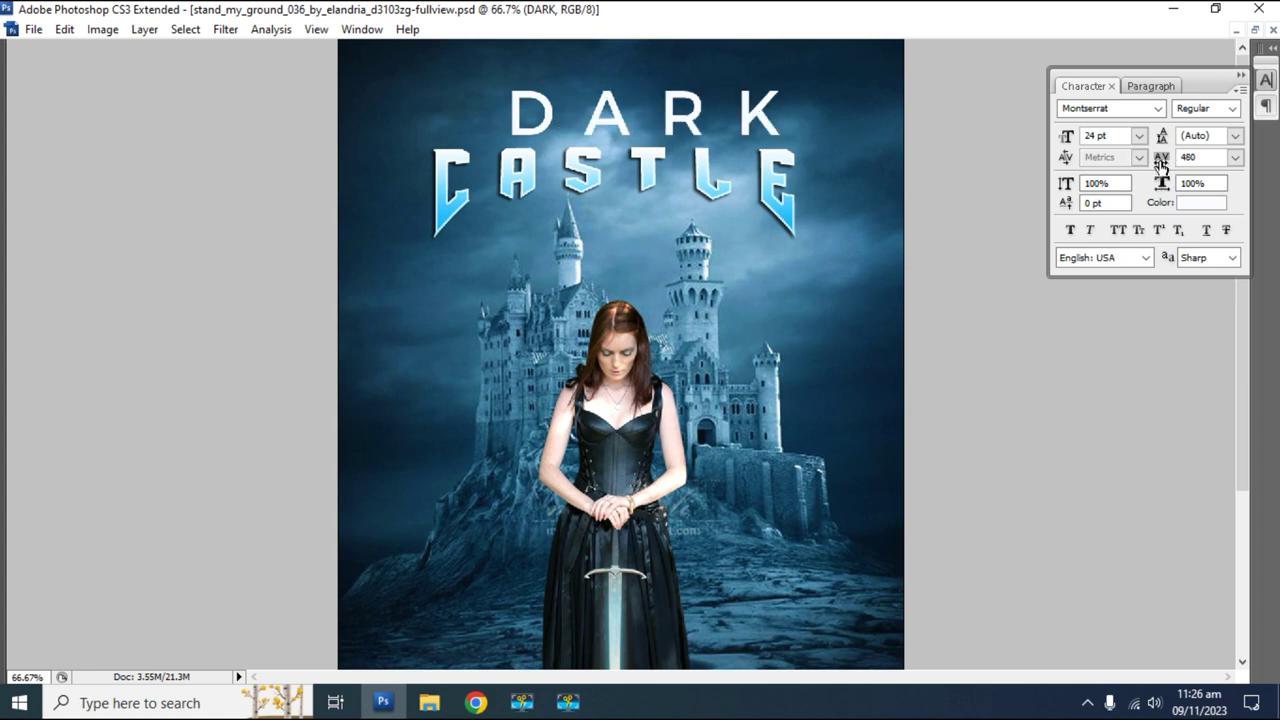
drag(1160, 162, 1180, 165)
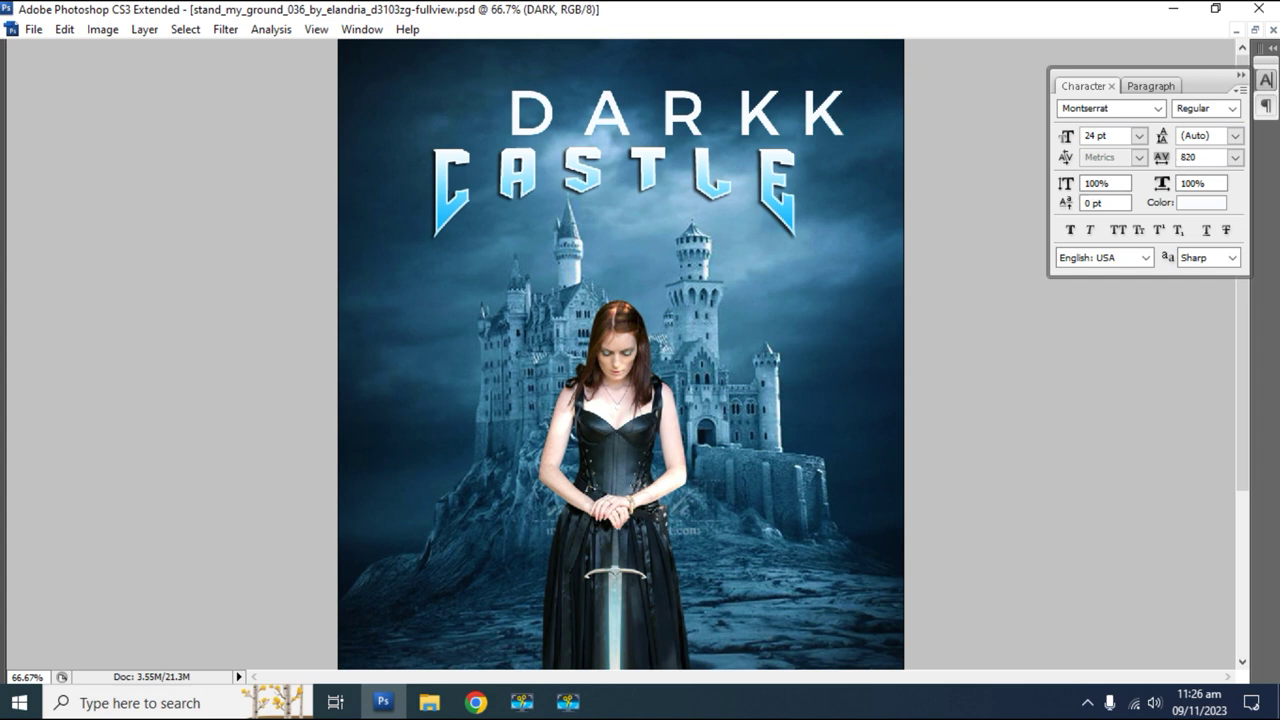
Scale DARK down to 14.03 pt and nudge it up to sit centred above CASTLE.
key(ctrl+t)
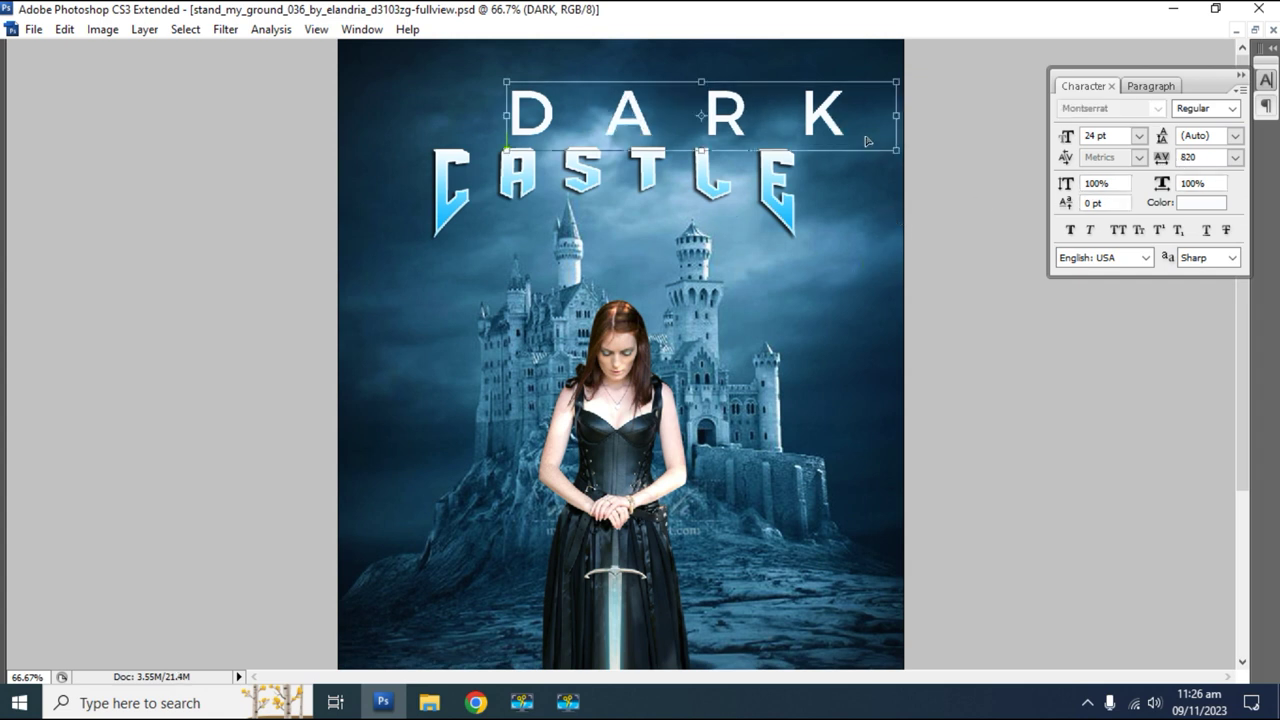
drag(907, 78, 752, 84)
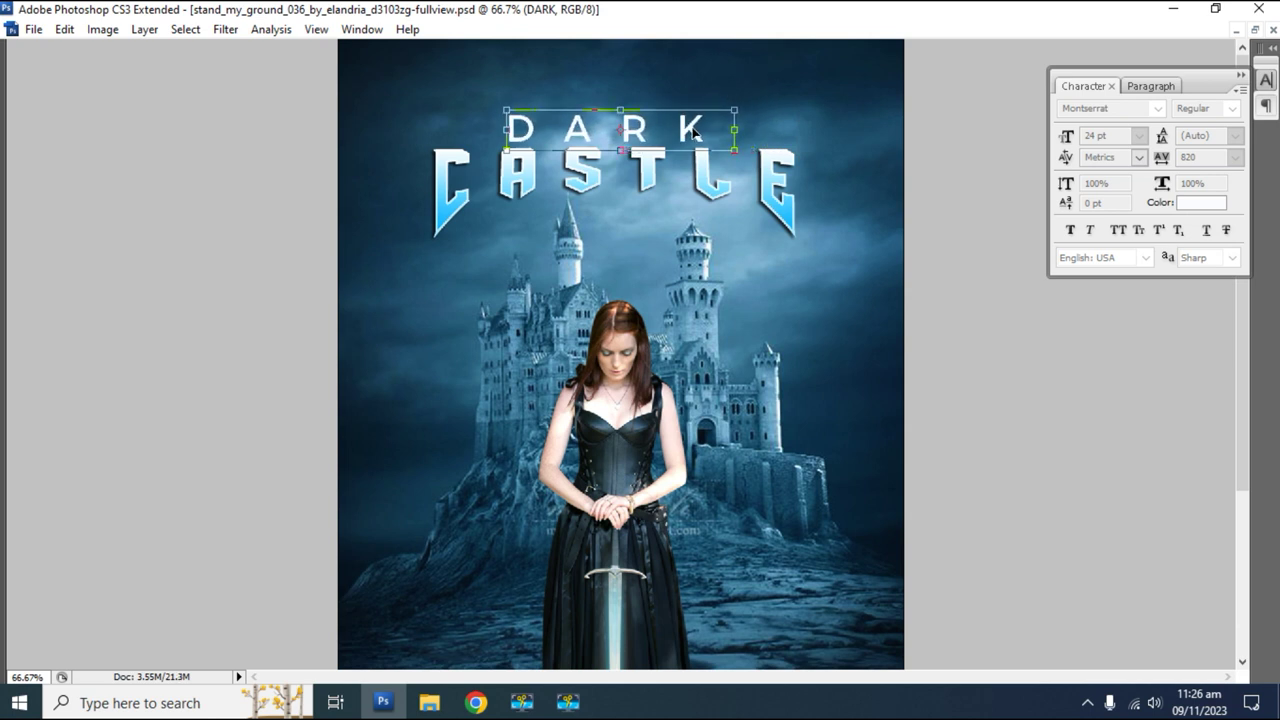
key(Return)
key(shift+Up)
key(shift+Up)
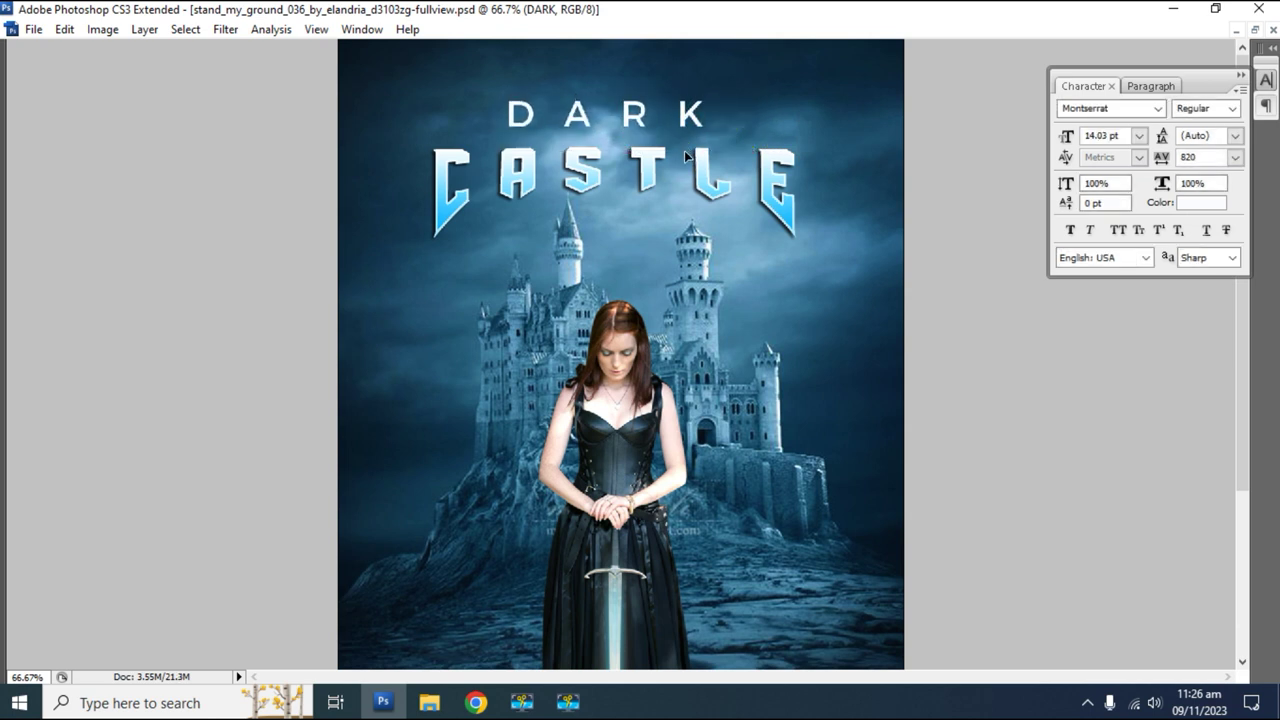
key(ctrl+t)
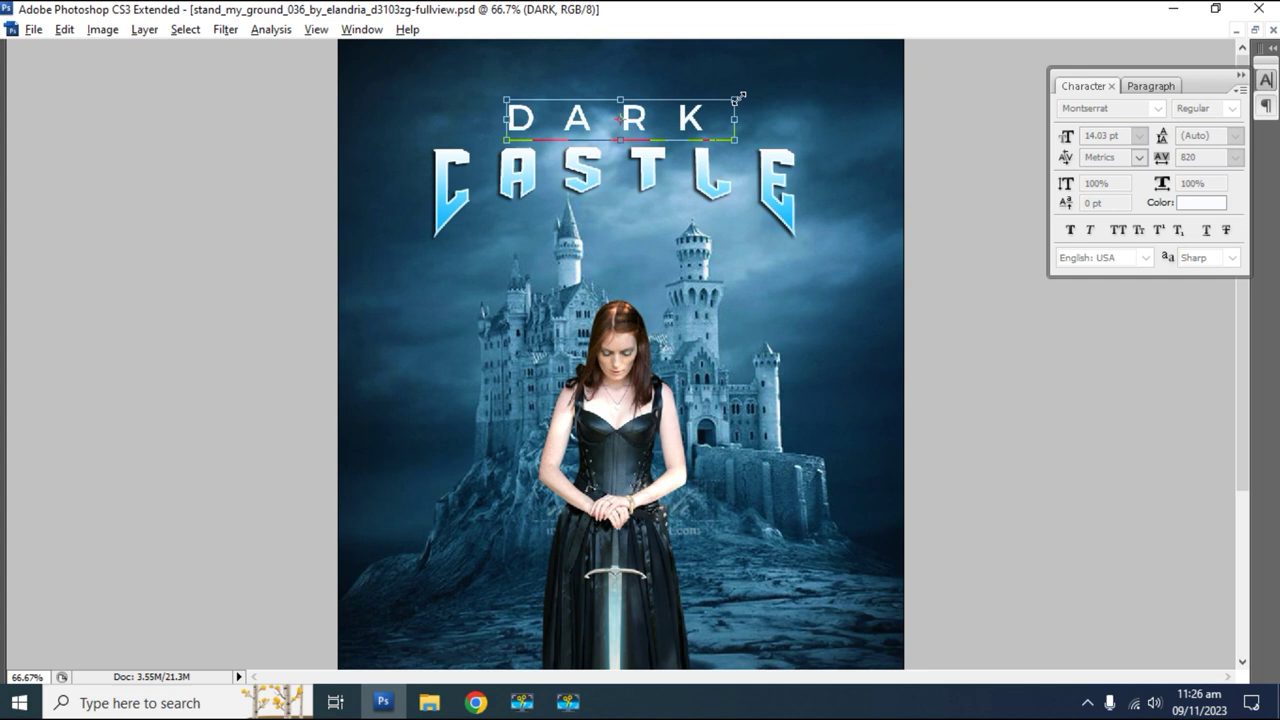
key(Return)
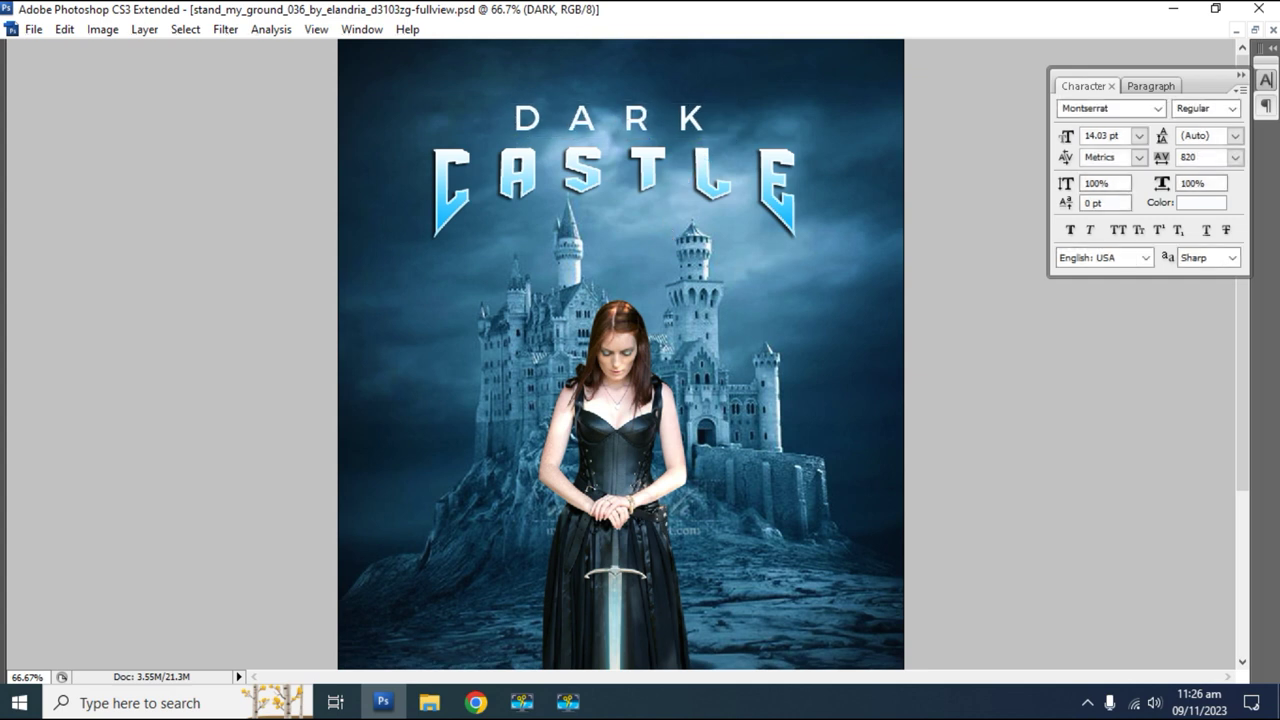
key(Tab)
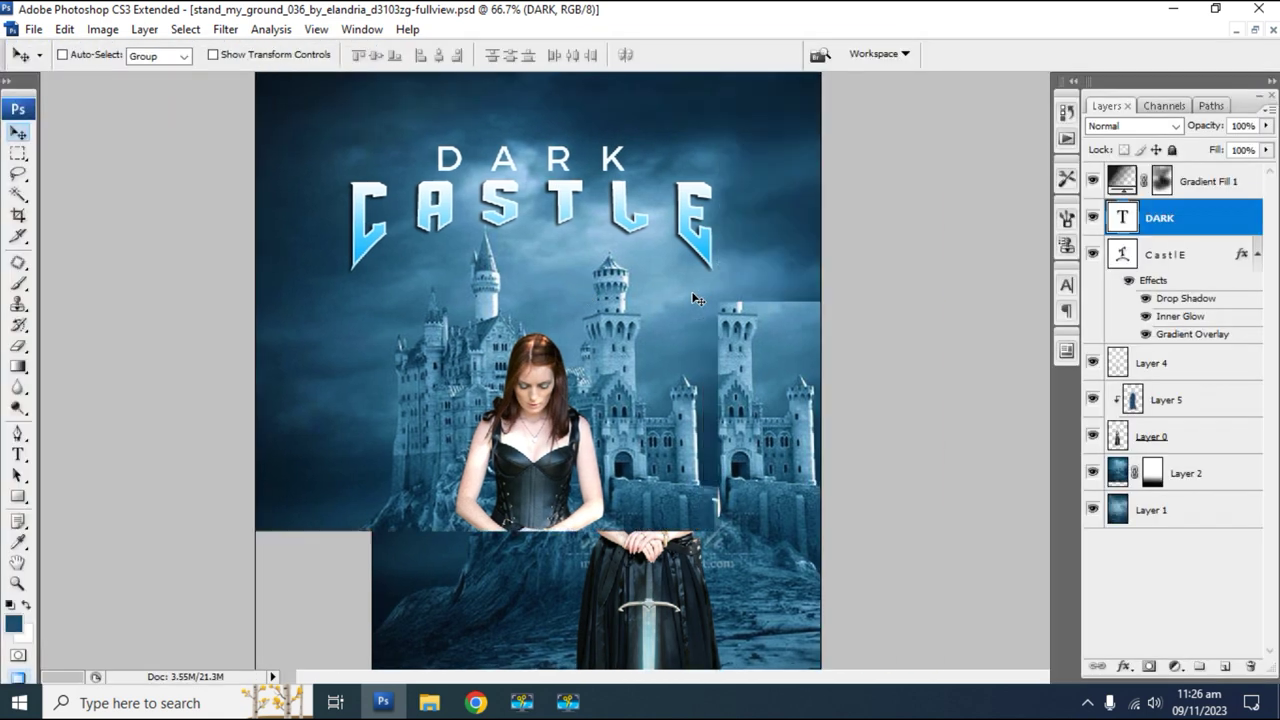
key(Up)
key(Up)
key(Up)
key(Up)
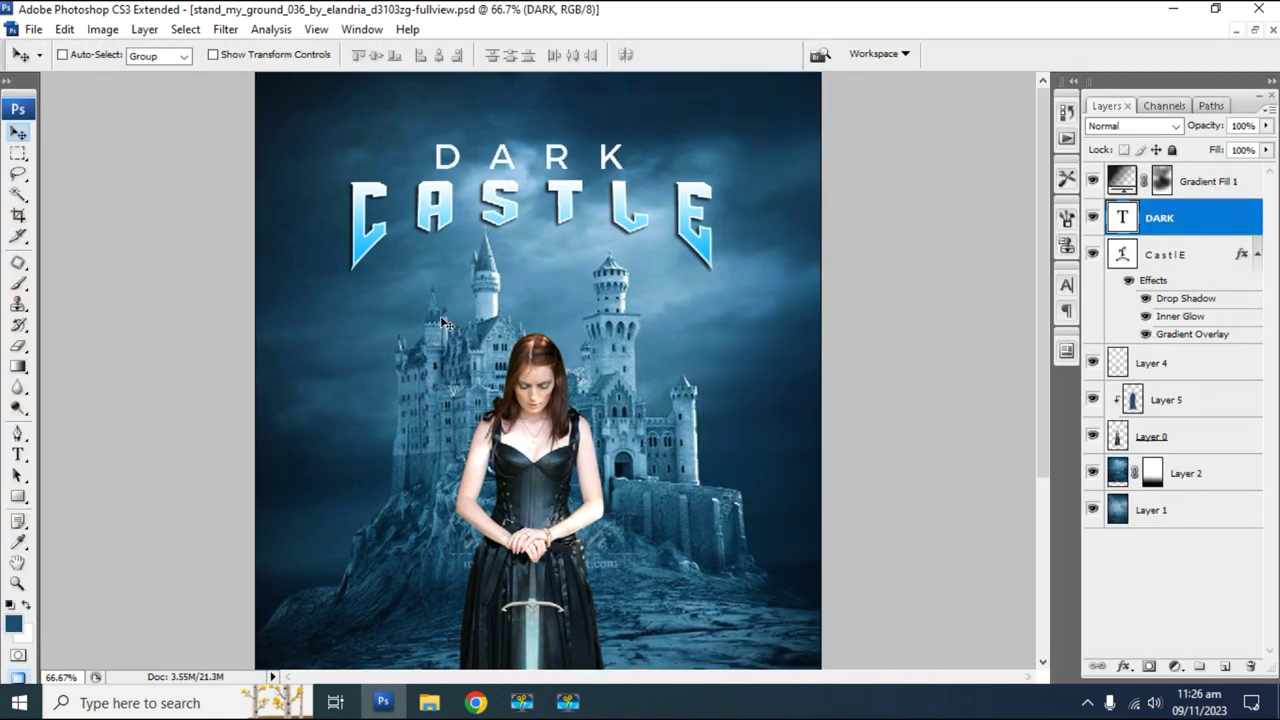
Add a Gradient Overlay to DARK with its left stop set to light grey d3d3d3.
double_click(1220, 222)
click(846, 436)
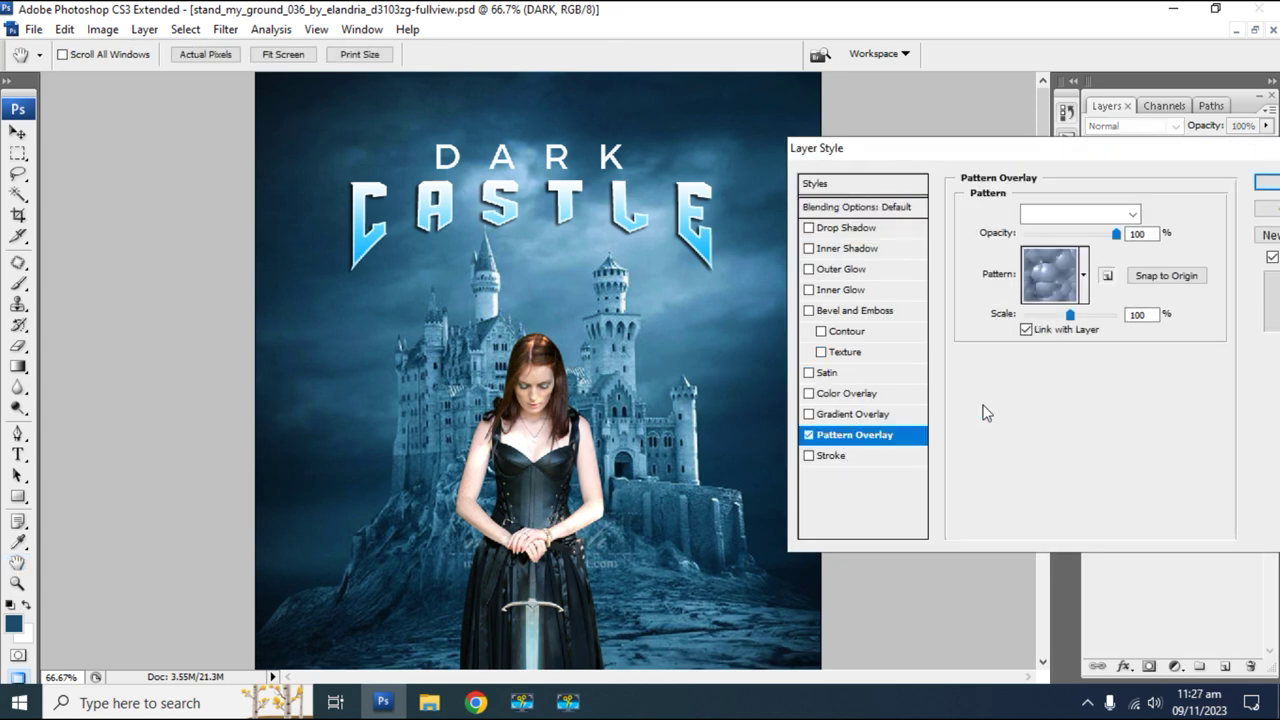
click(829, 434)
click(829, 416)
click(809, 435)
click(1047, 258)
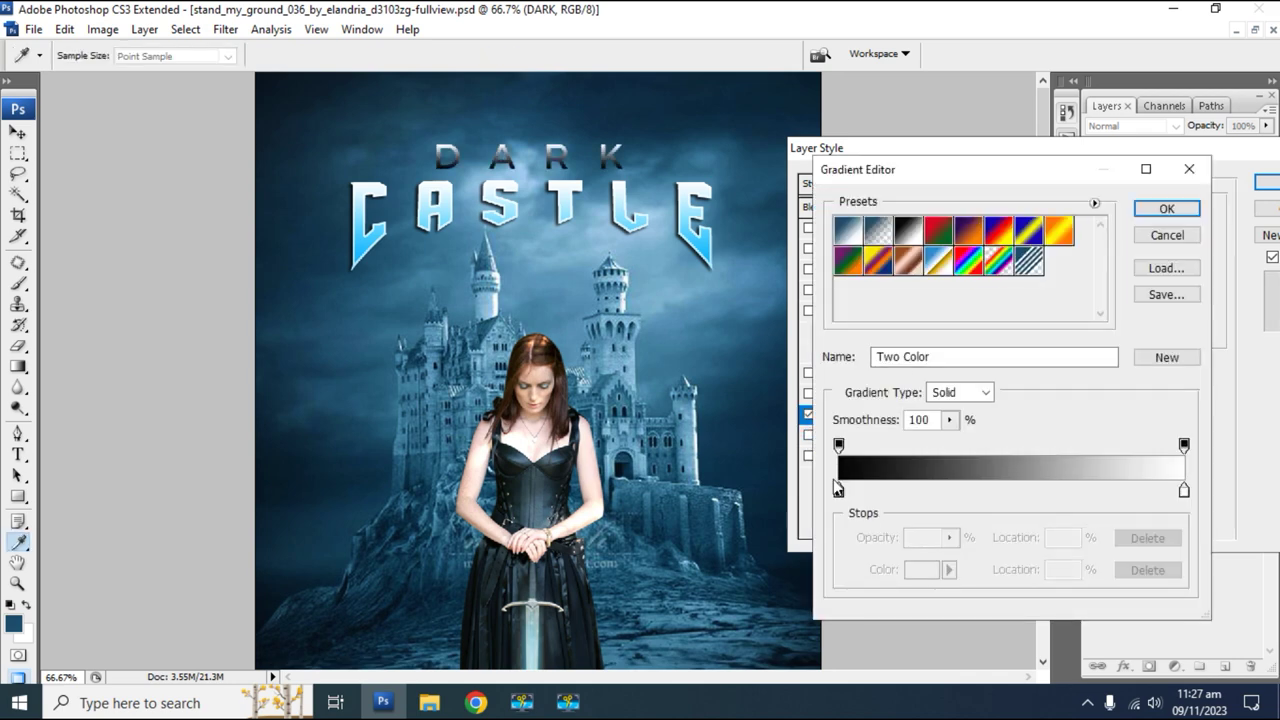
click(839, 489)
click(918, 570)
drag(711, 263, 705, 238)
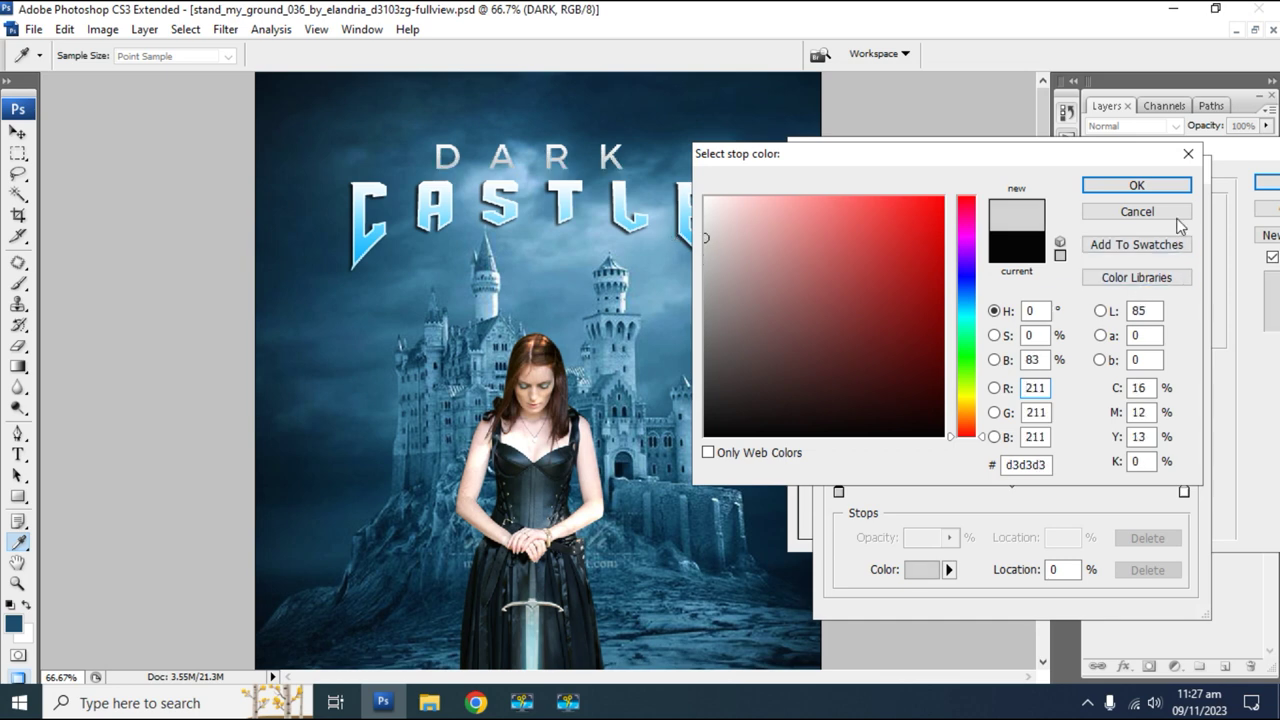
click(1152, 185)
Make the gradient's right stop light grey and add a white middle stop at 42%.
click(1184, 490)
click(920, 570)
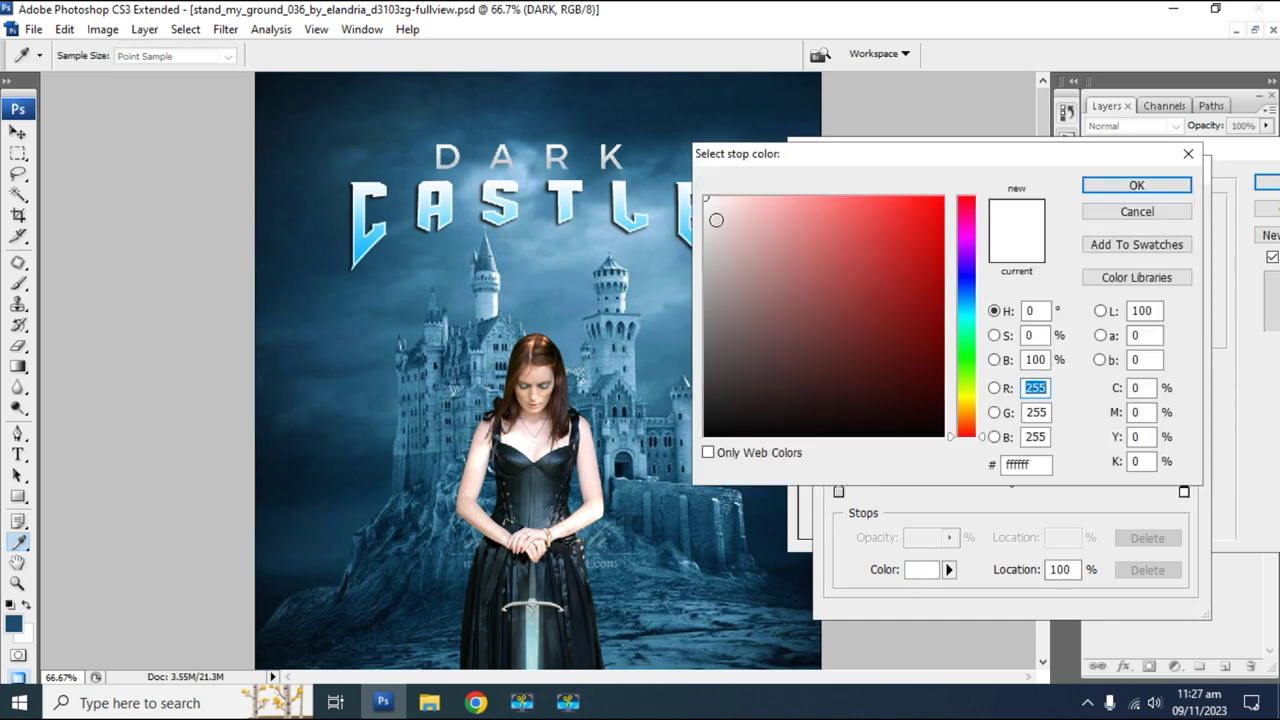
click(706, 216)
click(706, 211)
click(1098, 188)
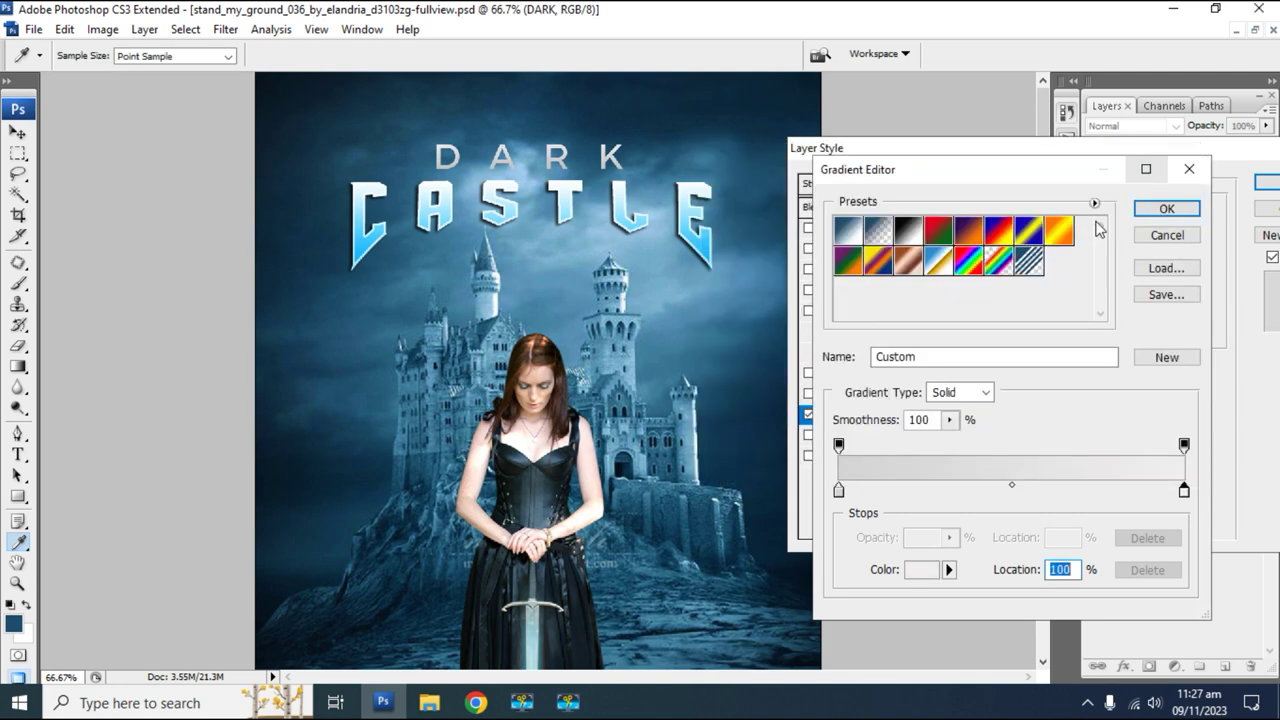
click(983, 491)
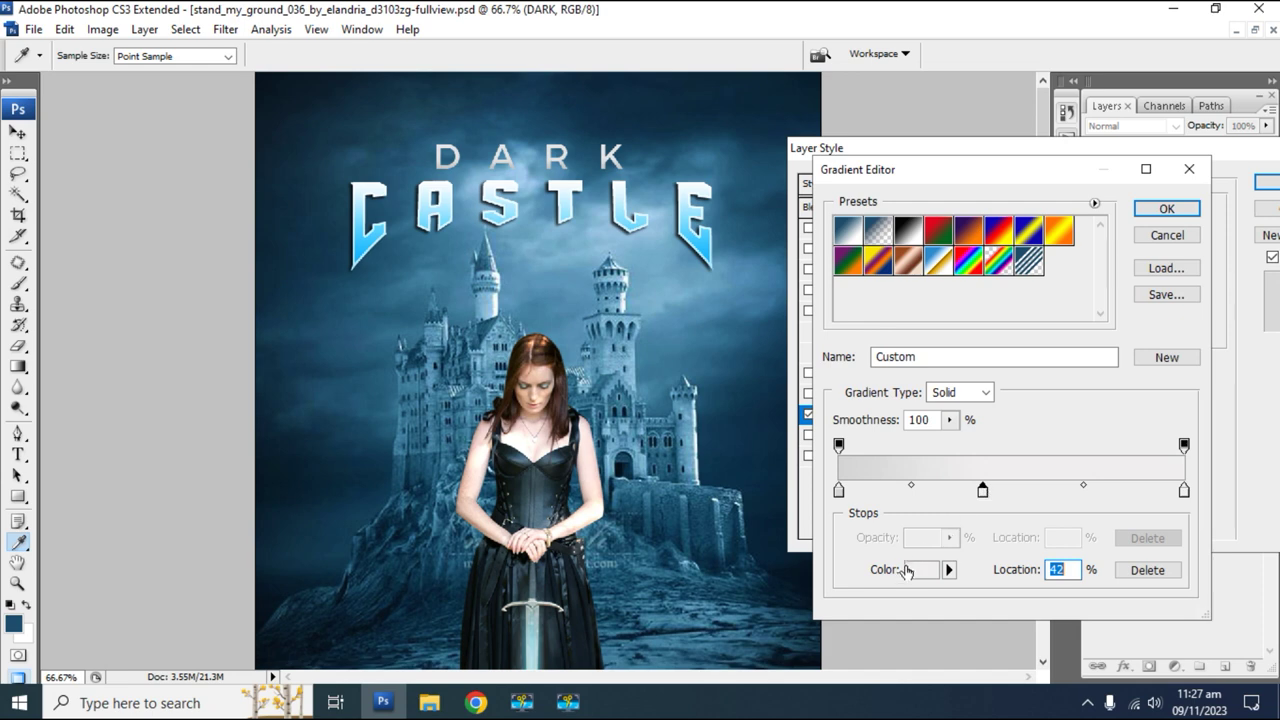
click(920, 570)
drag(766, 240, 697, 200)
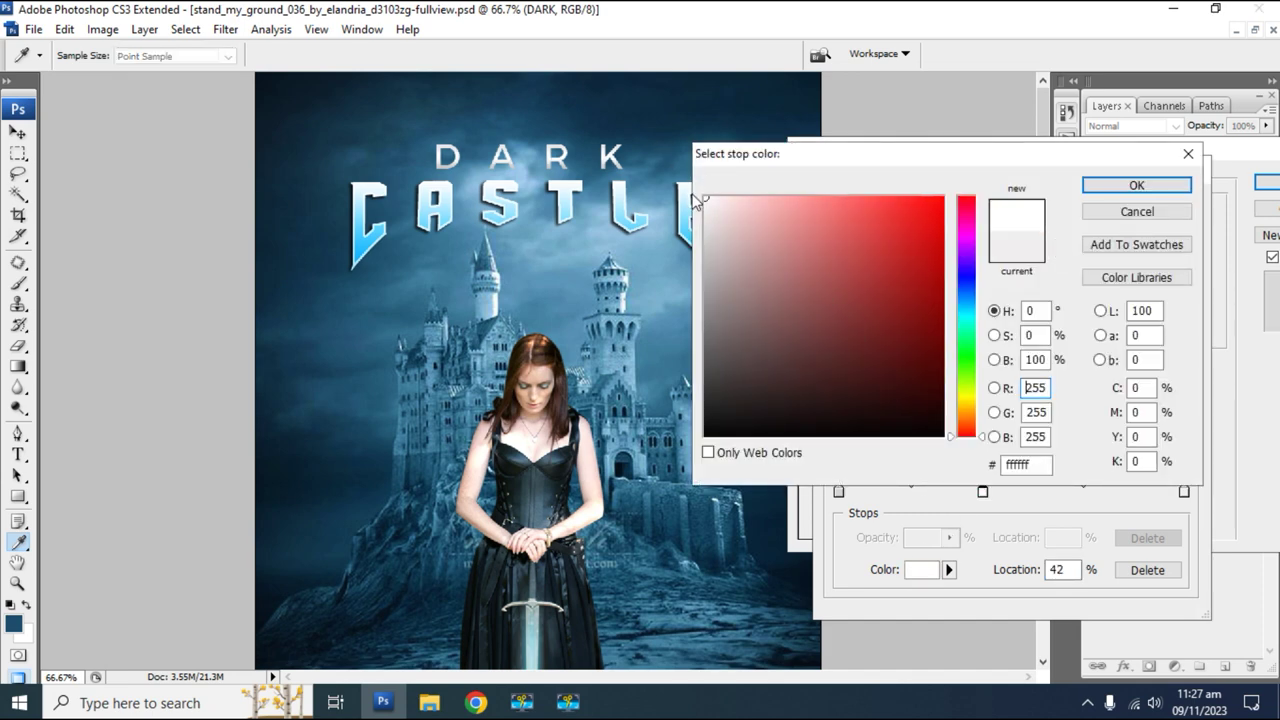
click(1136, 185)
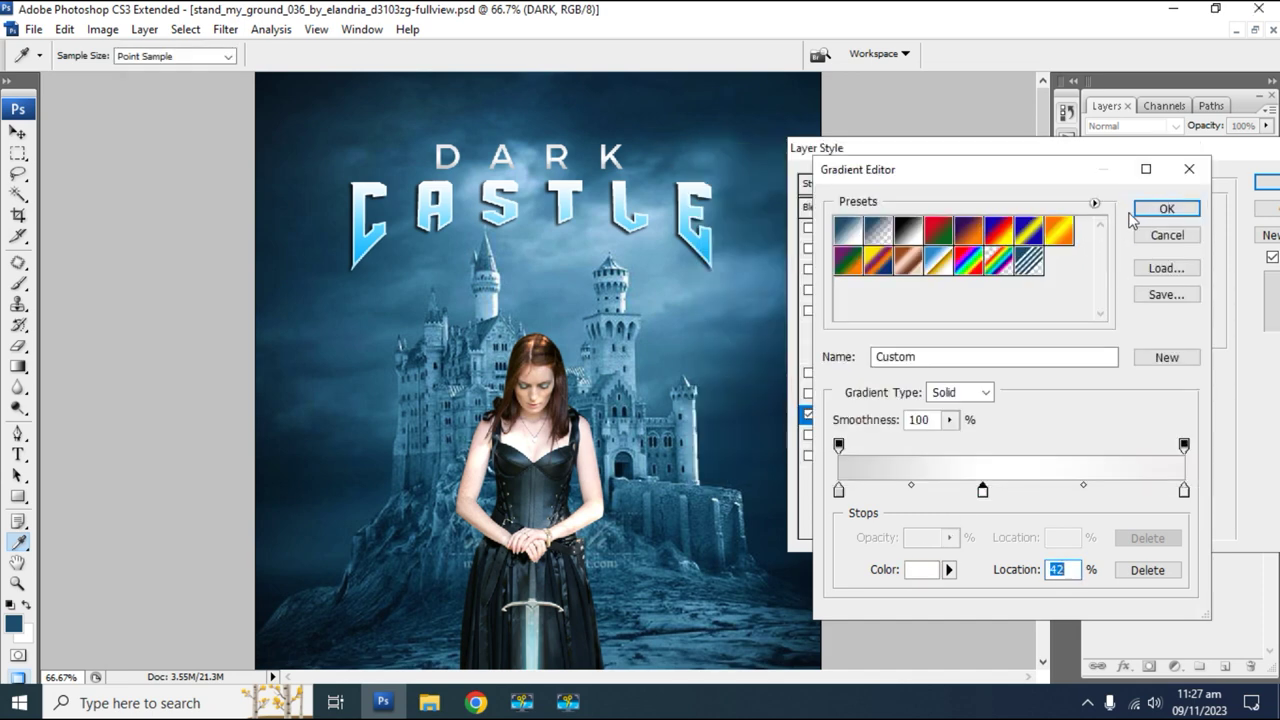
click(1165, 207)
Enable a Drop Shadow on DARK at 34% opacity.
click(809, 228)
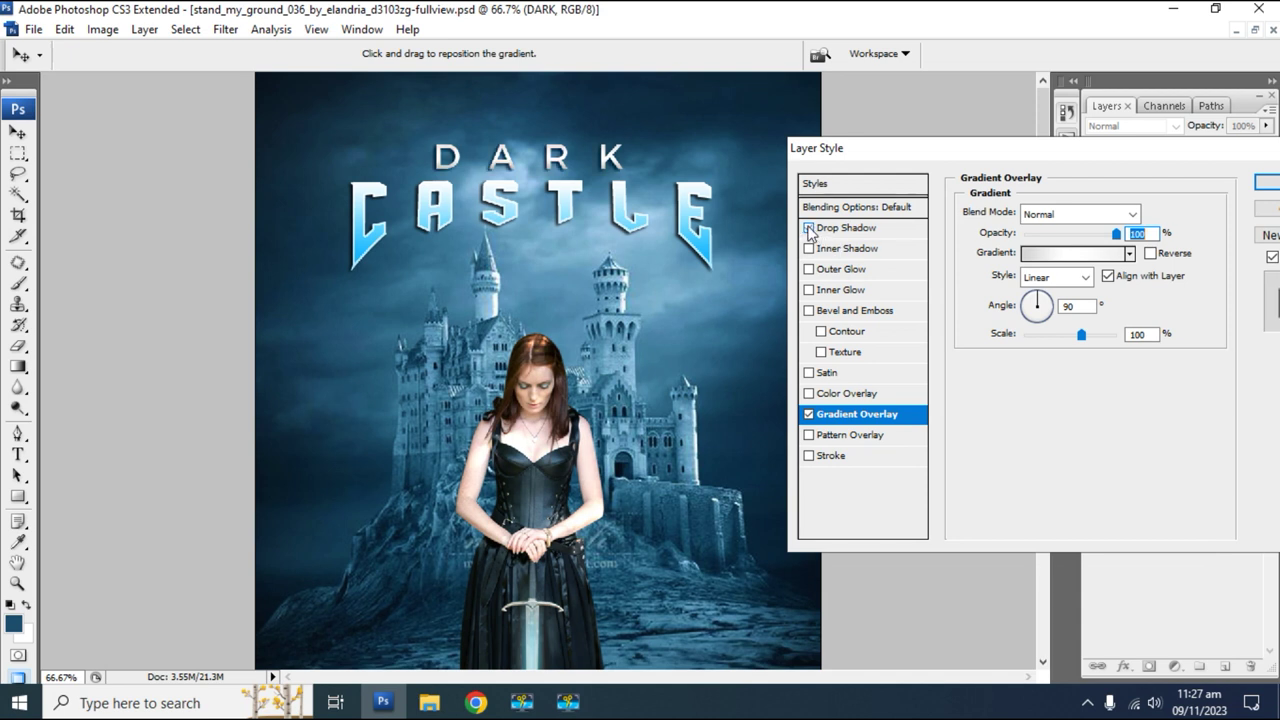
click(893, 229)
drag(1075, 245, 1058, 245)
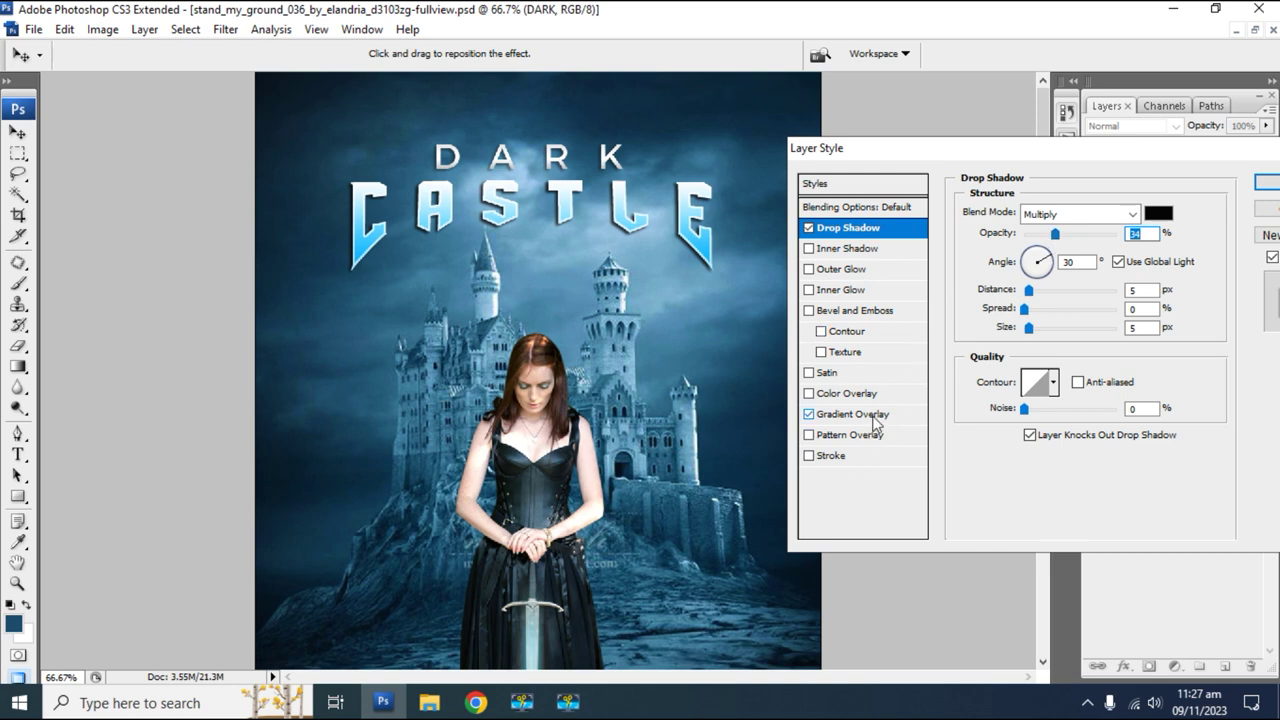
Set the overlay gradient's left stop to the light blue sampled from CASTLE.
click(873, 416)
click(1060, 258)
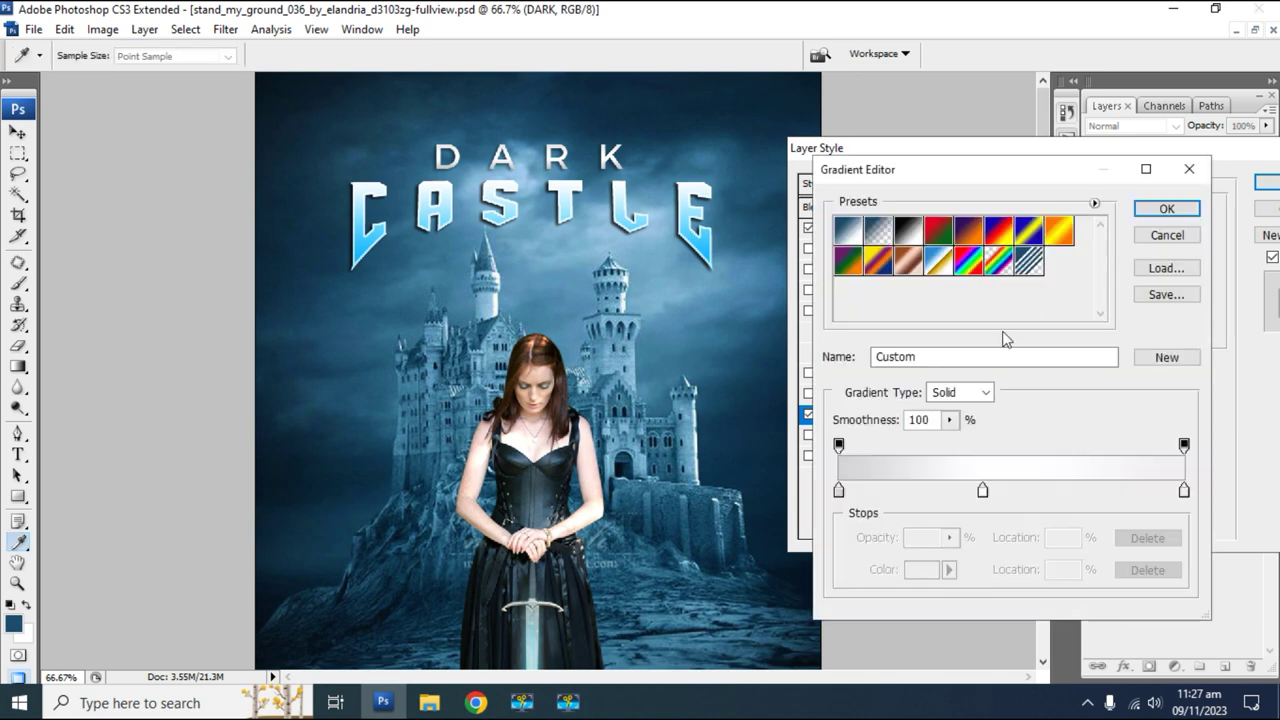
click(839, 491)
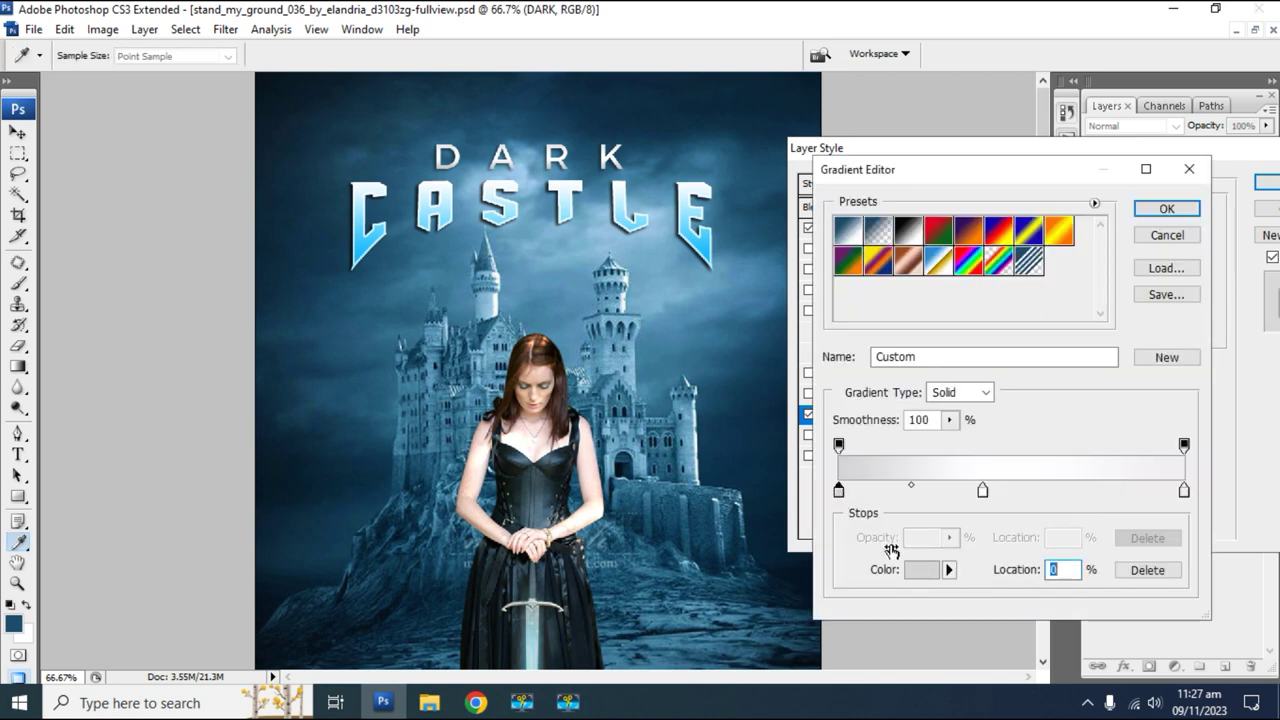
click(918, 570)
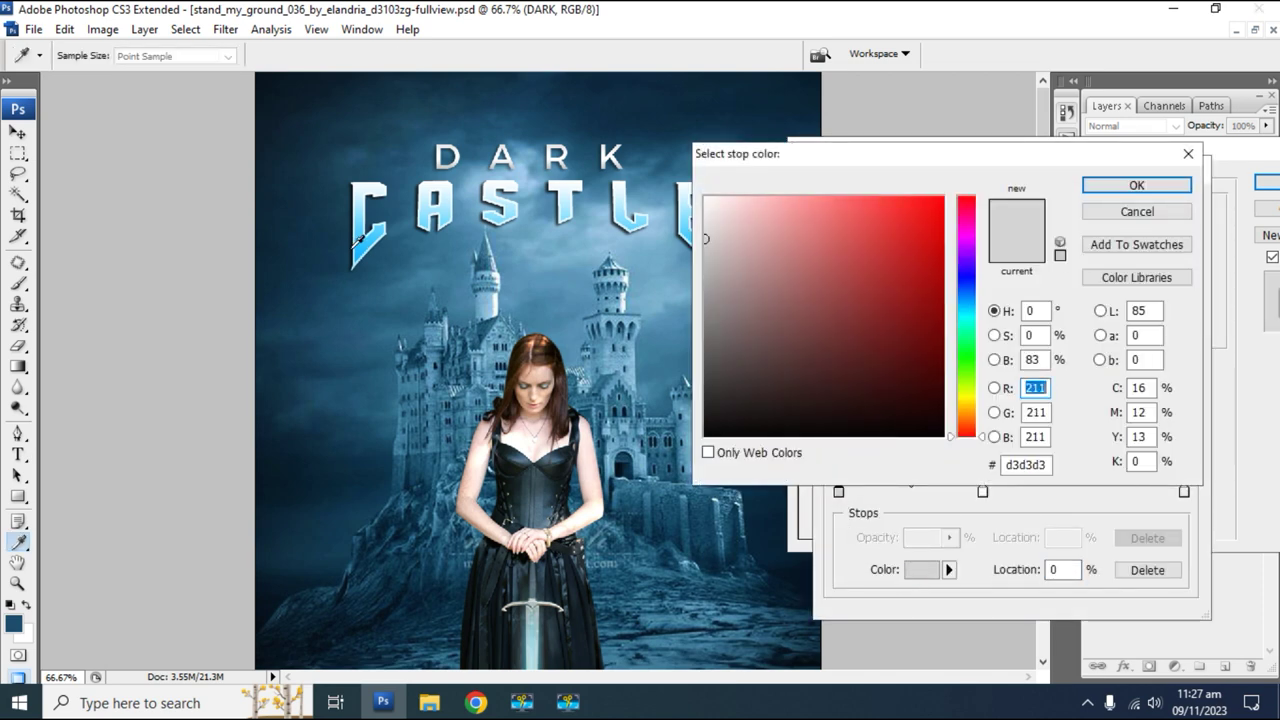
click(358, 246)
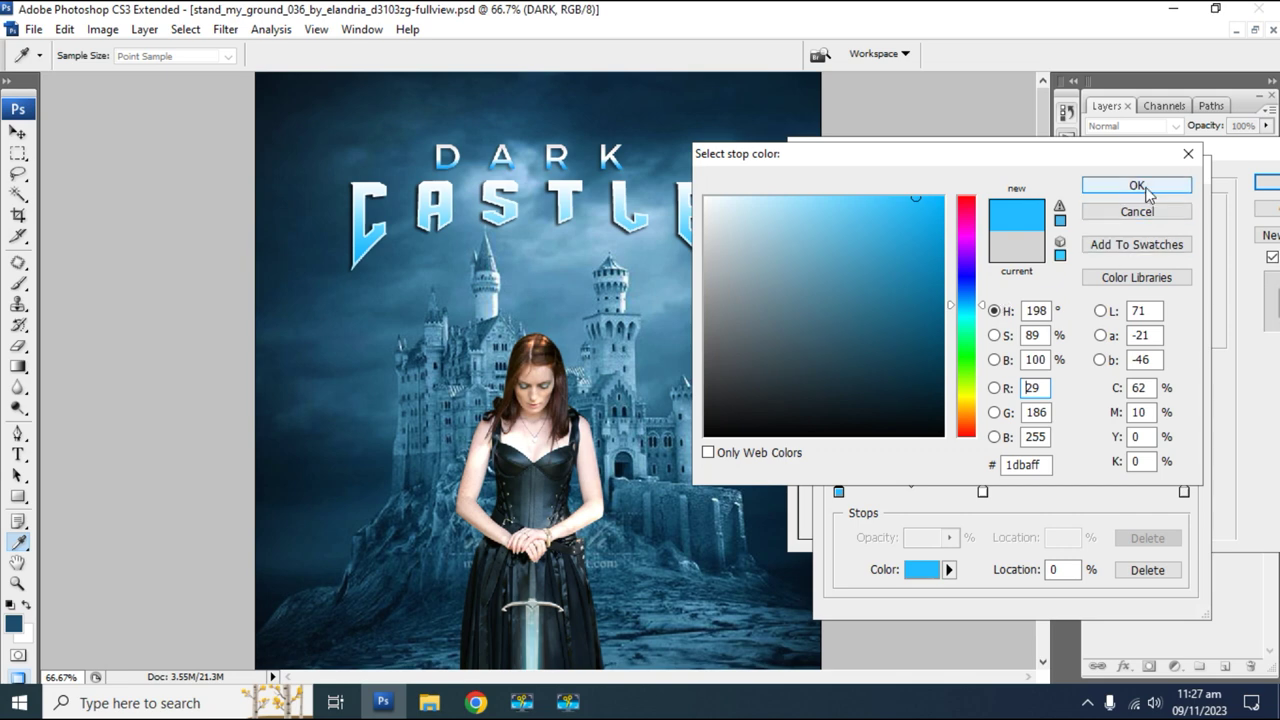
click(1136, 185)
Set the gradient's right stop to white and apply DARK's layer style.
click(1184, 491)
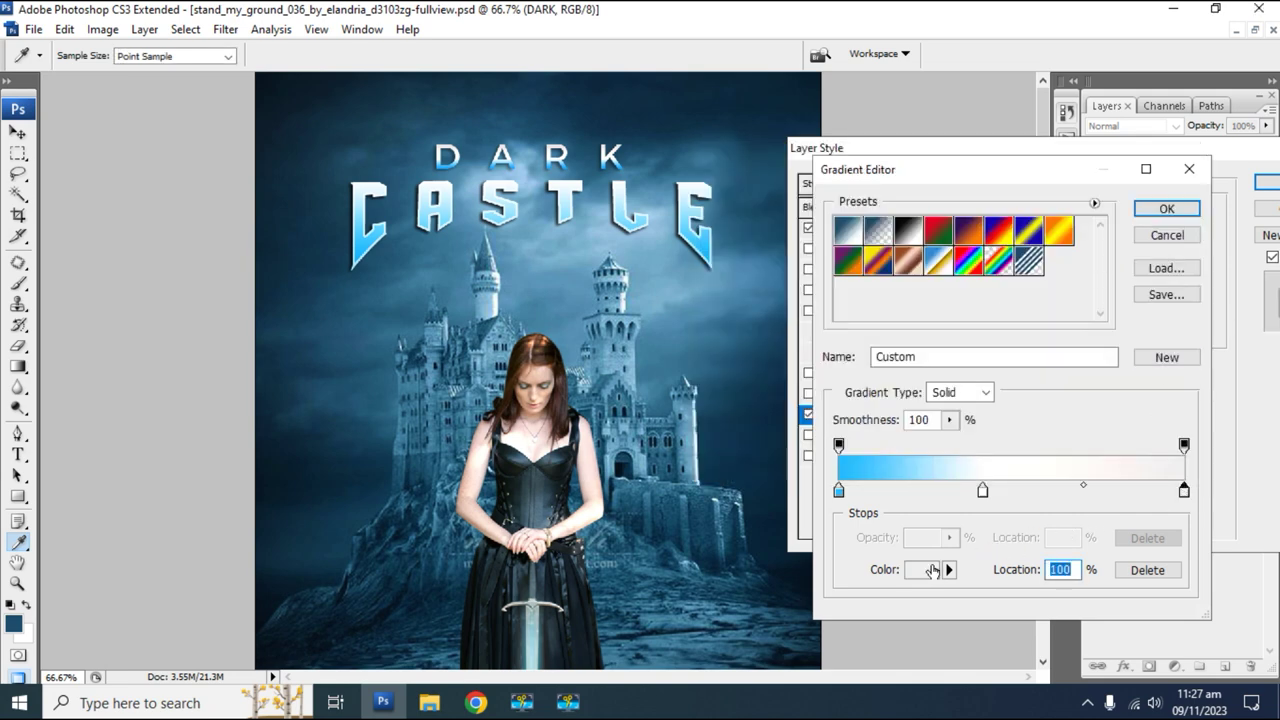
click(922, 570)
click(355, 258)
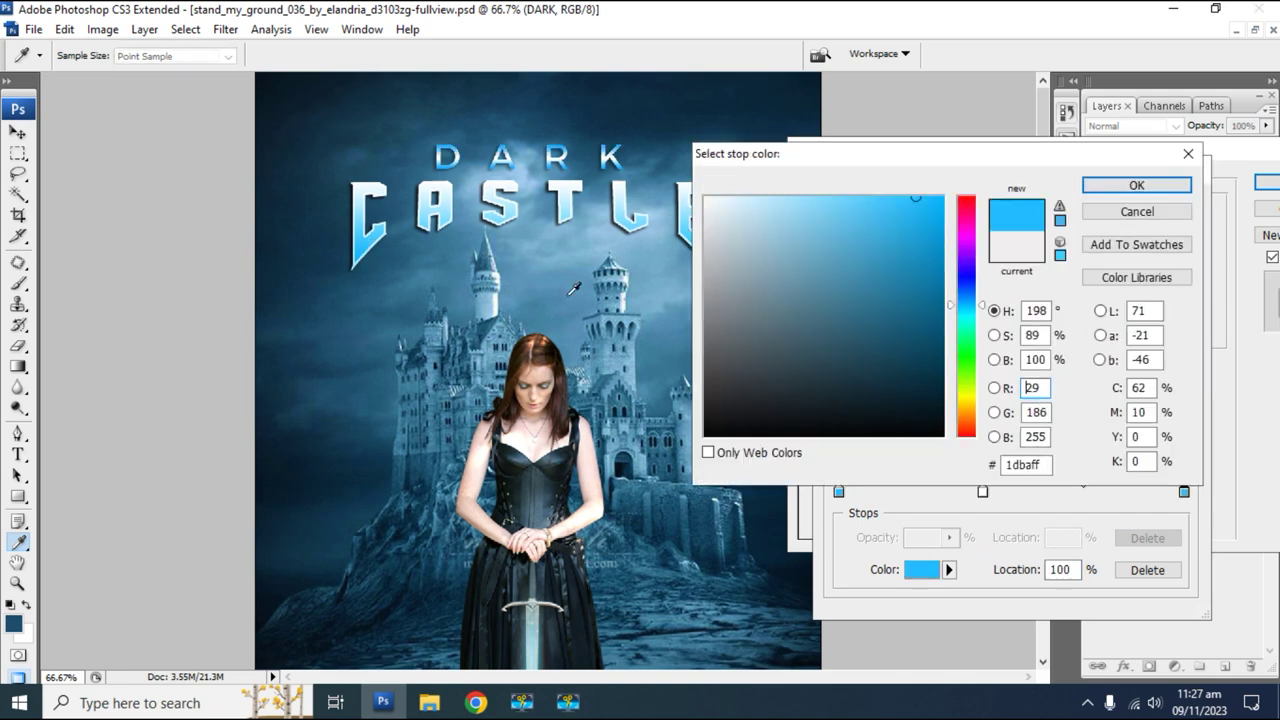
click(818, 272)
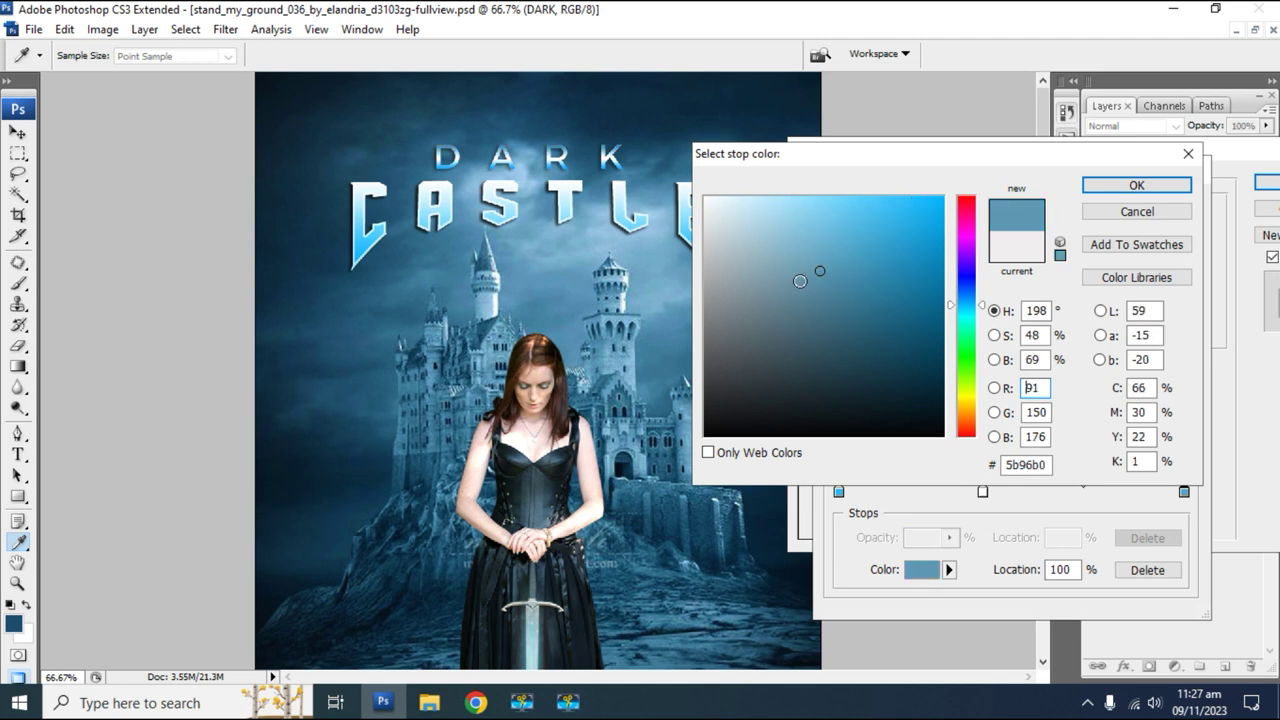
click(792, 266)
mouse_move(783, 242)
mouse_down()
mouse_move(751, 214)
mouse_move(757, 350)
mouse_move(747, 287)
mouse_move(705, 197)
mouse_up()
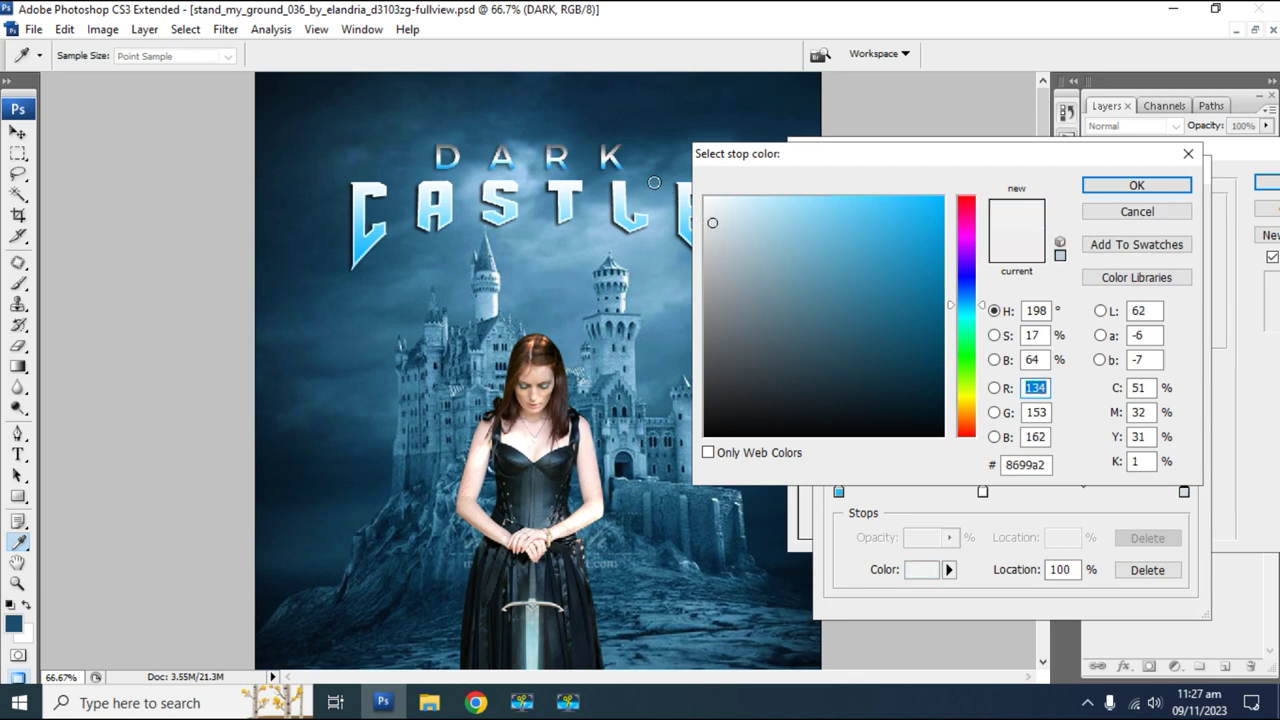
click(1137, 185)
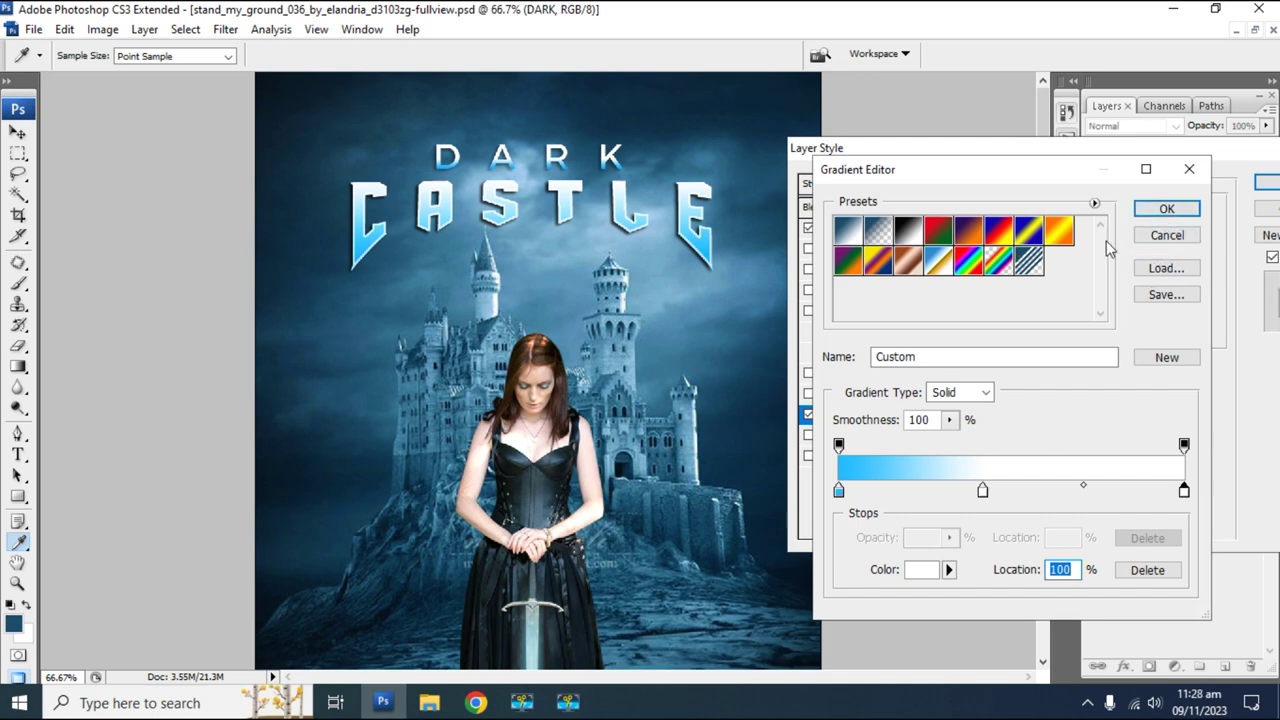
click(1160, 210)
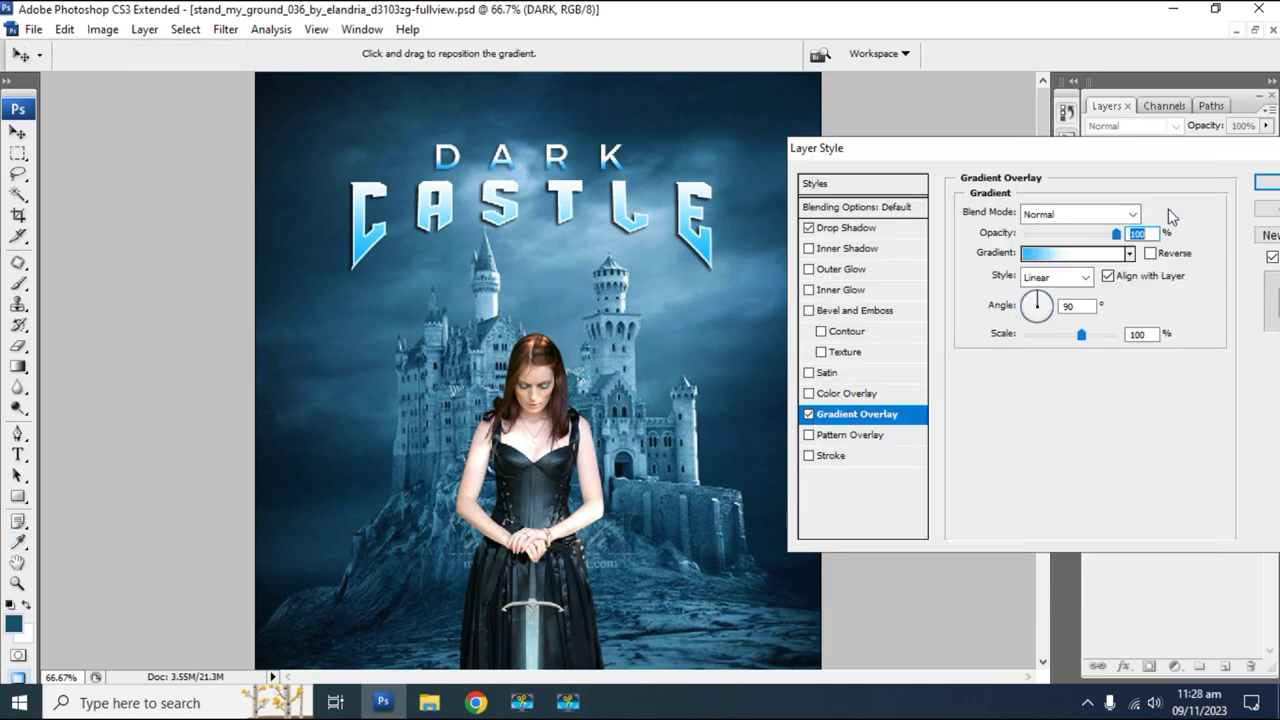
click(1266, 184)
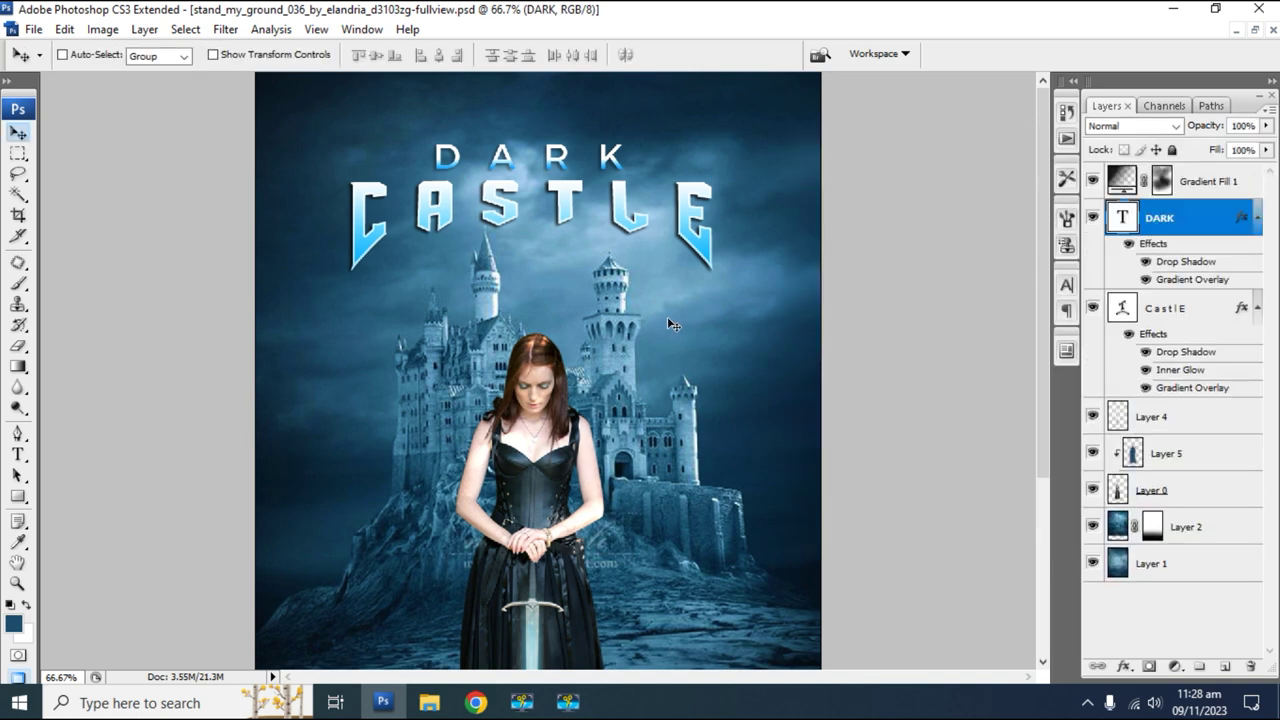
Duplicate the CastlE title layer twice with Ctrl+J.
click(1205, 316)
key(ctrl+j)
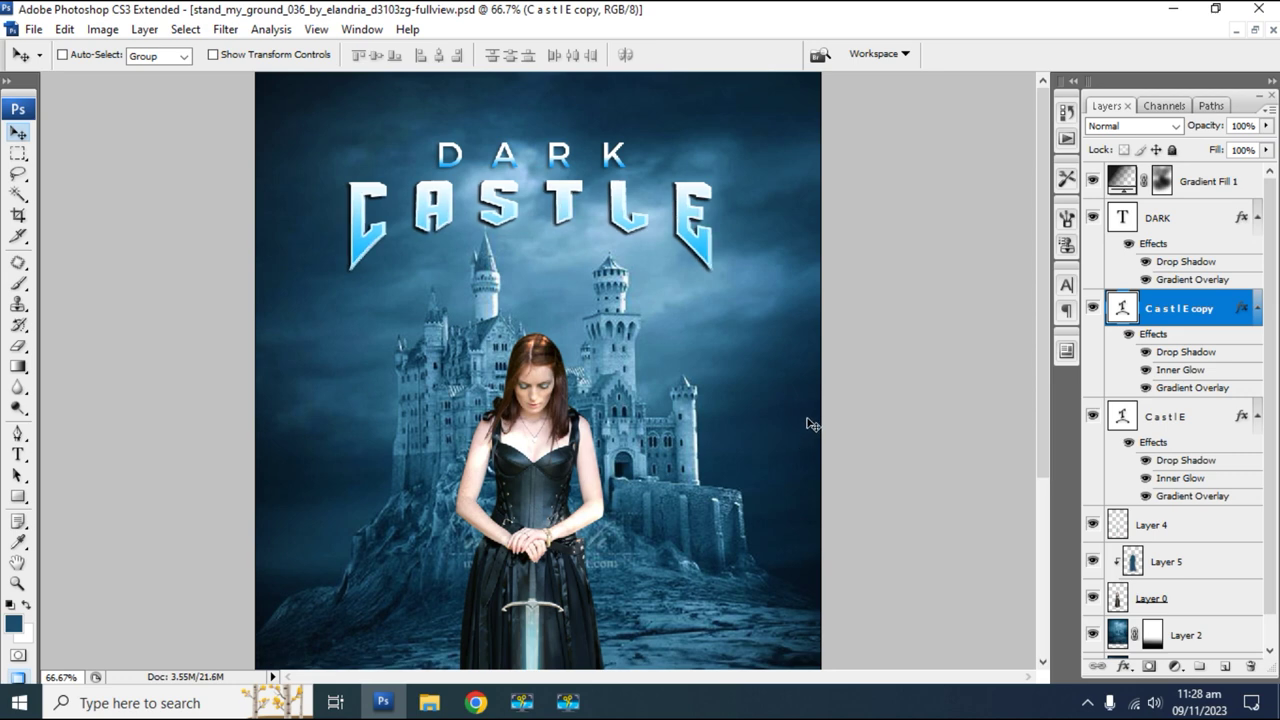
key(ctrl+j)
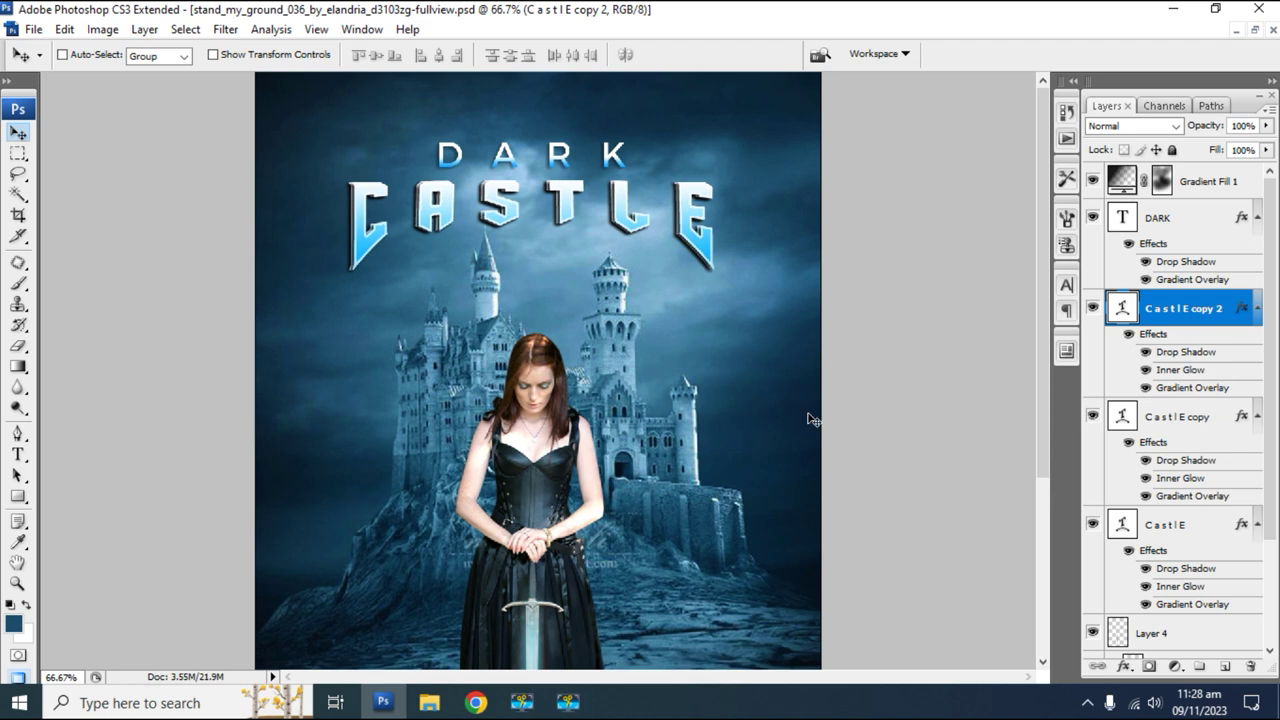
Hide the first CastlE copy layer, checking the lettering zoomed in.
key(ctrl+alt+0)
key(Tab)
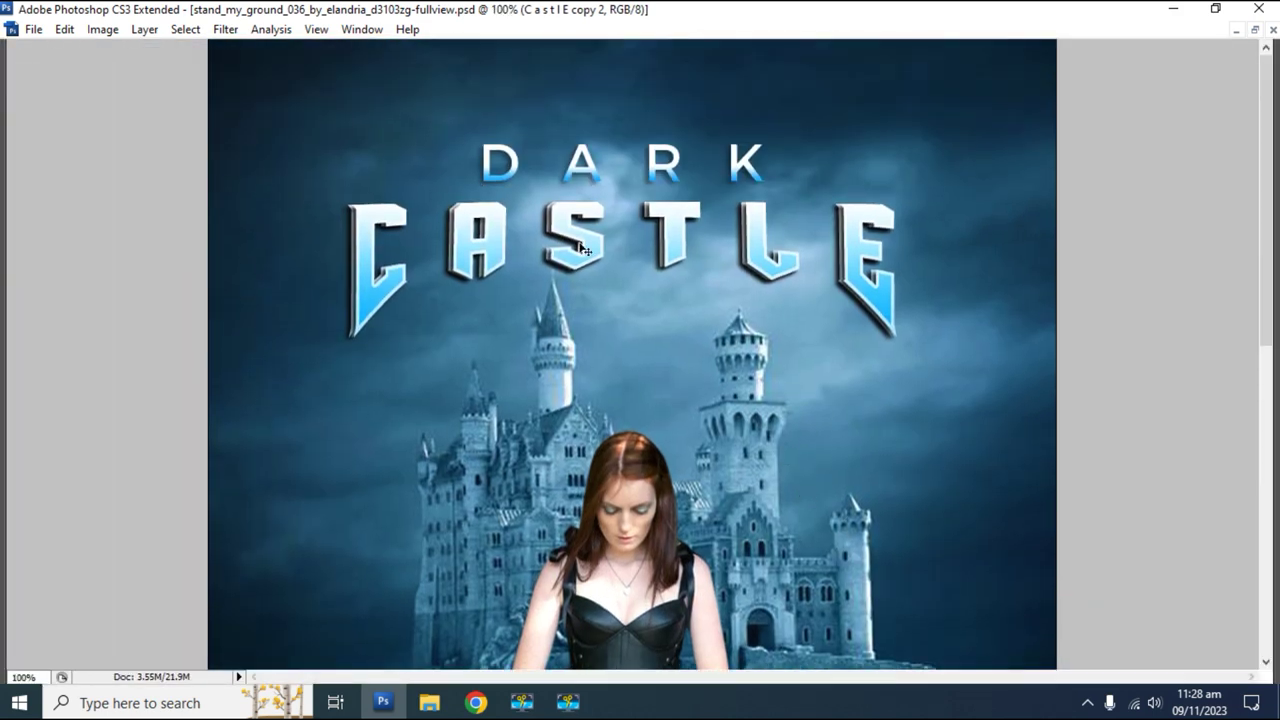
drag(277, 161, 1094, 420)
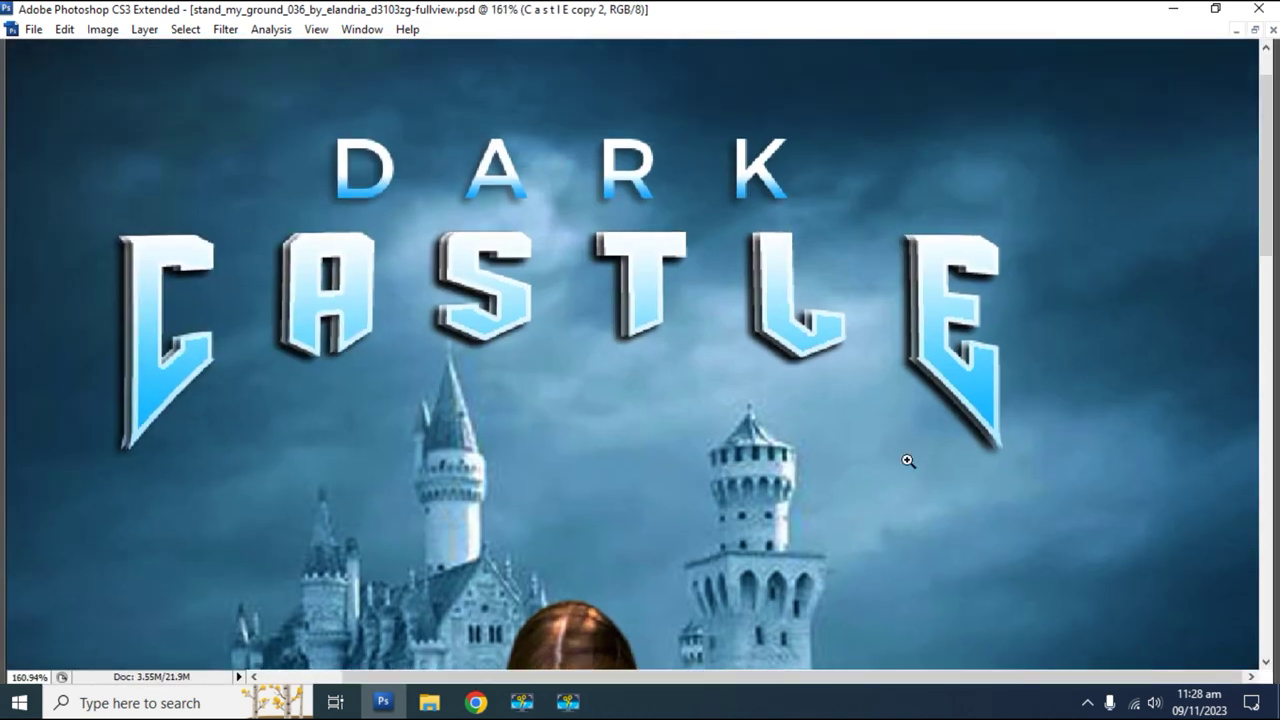
key(Tab)
drag(853, 439, 652, 434)
key(v)
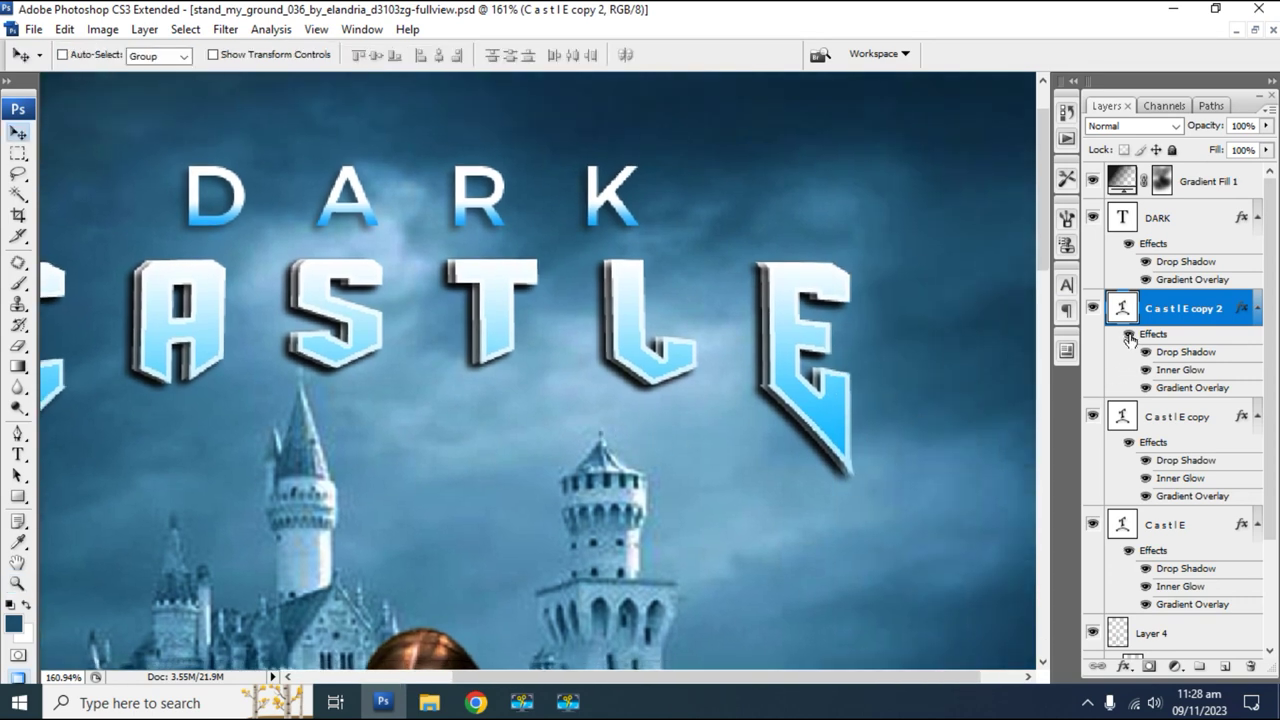
click(1093, 416)
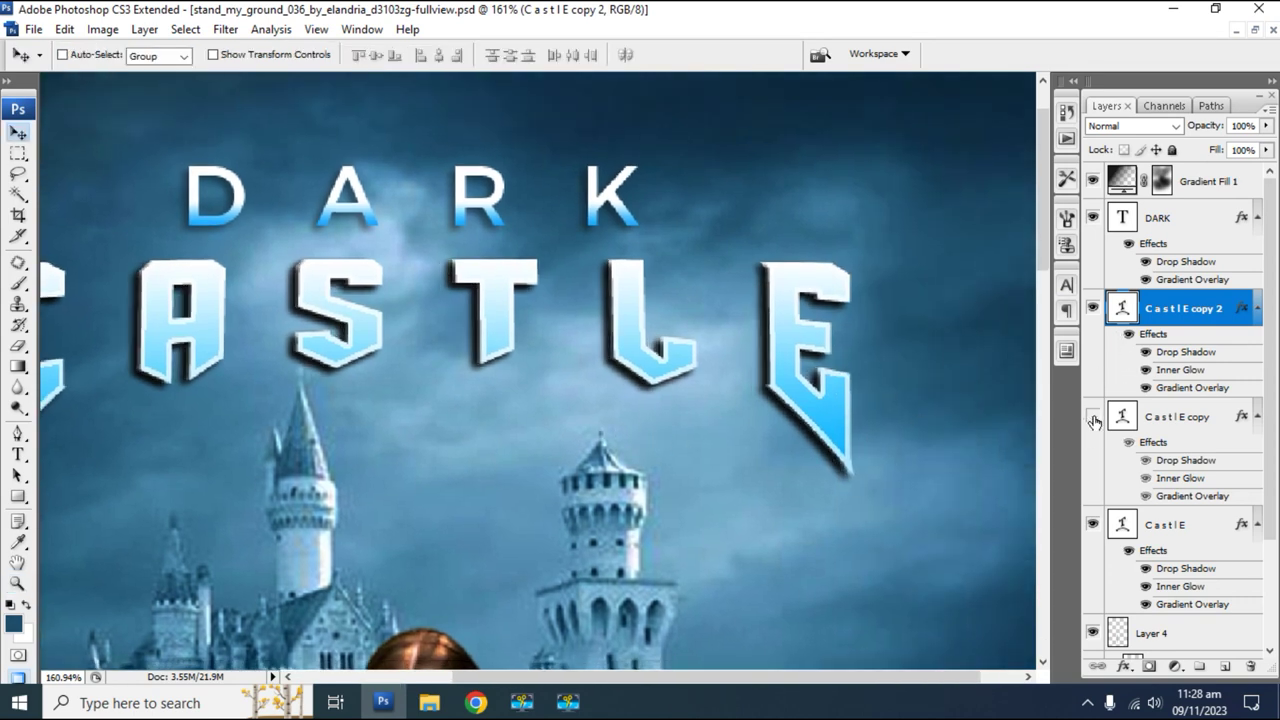
key(ctrl+alt+0)
key(ctrl+minus)
click(1093, 416)
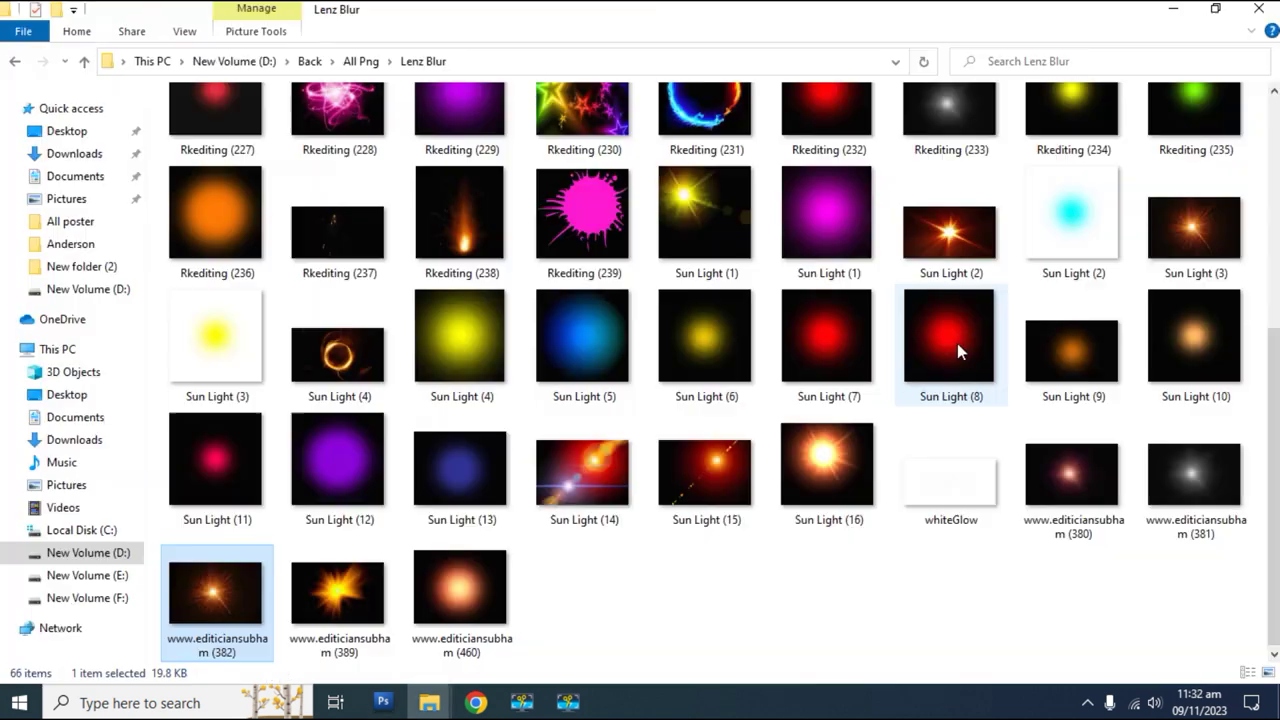
Drag the Sun Light (2).jpg flare image from Explorer into Photoshop.
scroll(957, 343, up, 3)
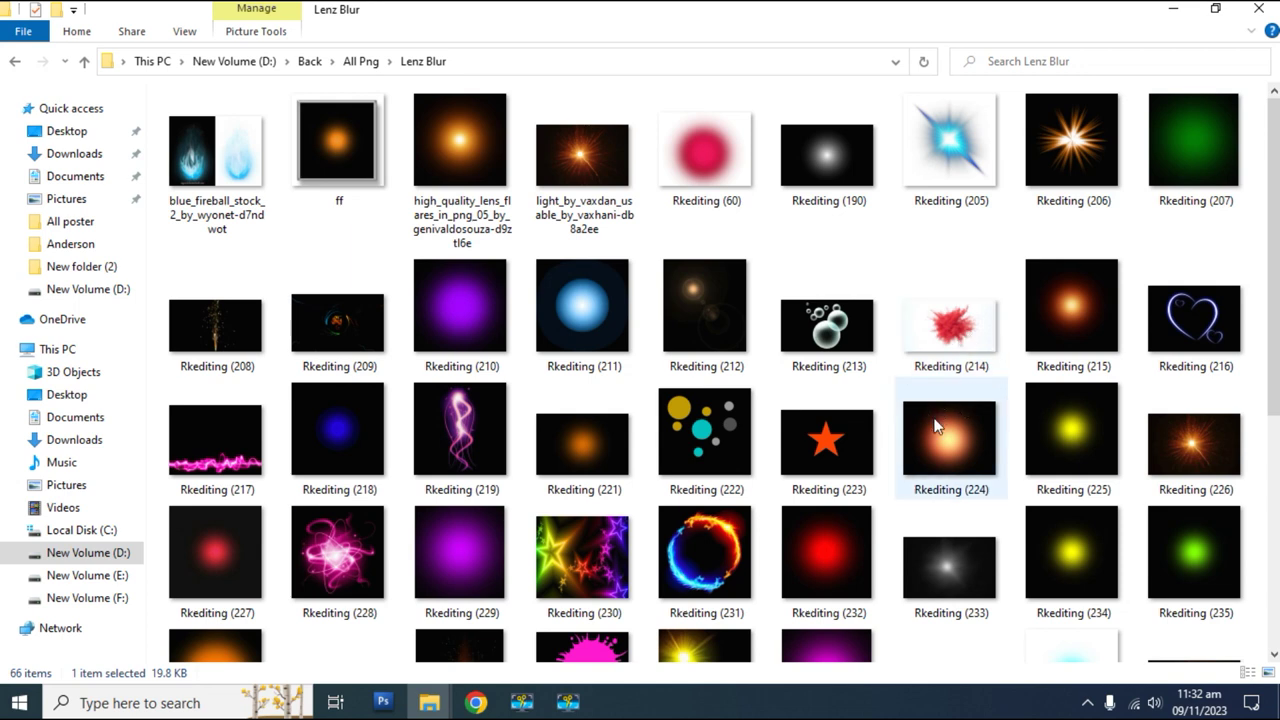
scroll(942, 510, down, 3)
click(948, 375)
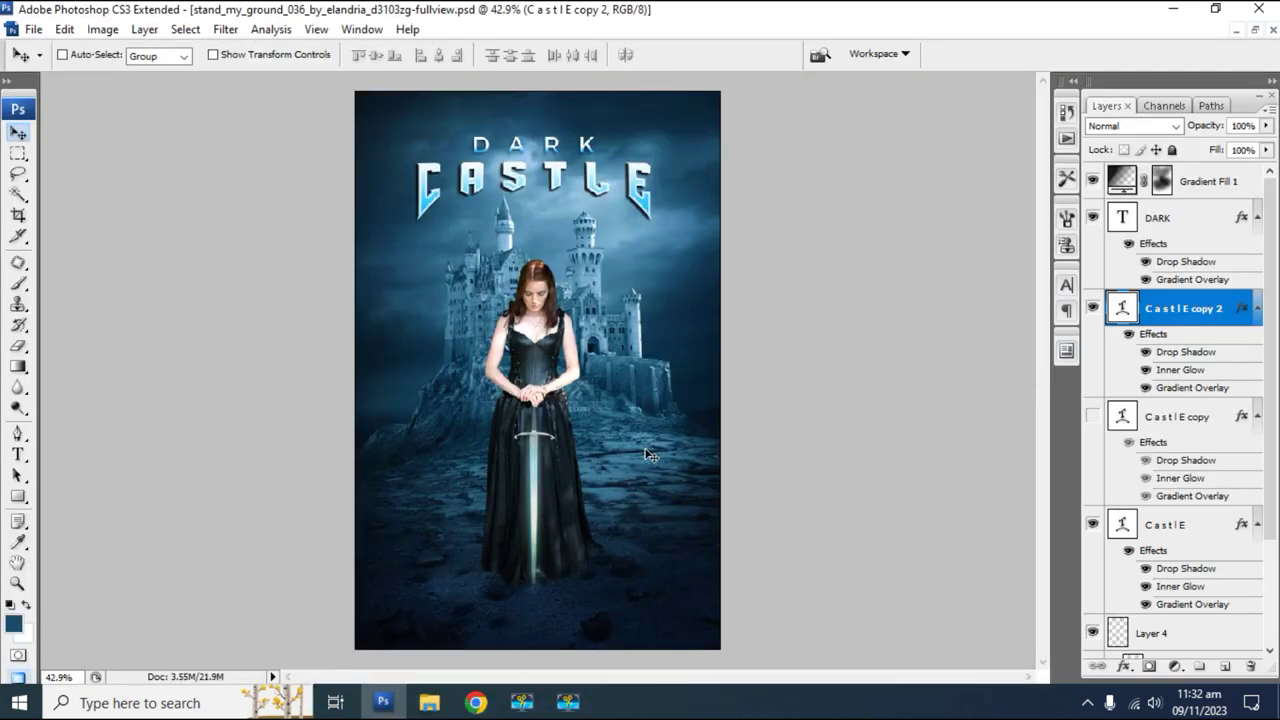
drag(350, 613, 651, 451)
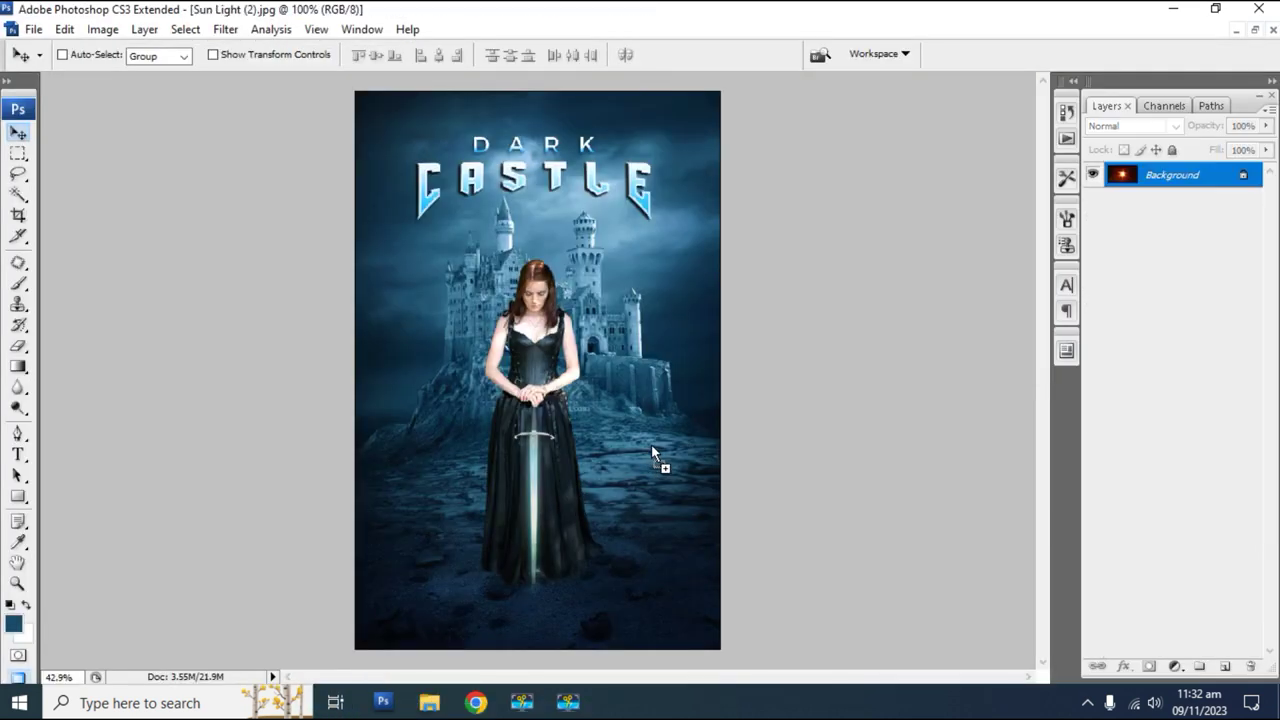
Paste the Sun Light flare as Layer 6 over the CASTLE title, closing its document unsaved.
key(ctrl+w)
click(655, 286)
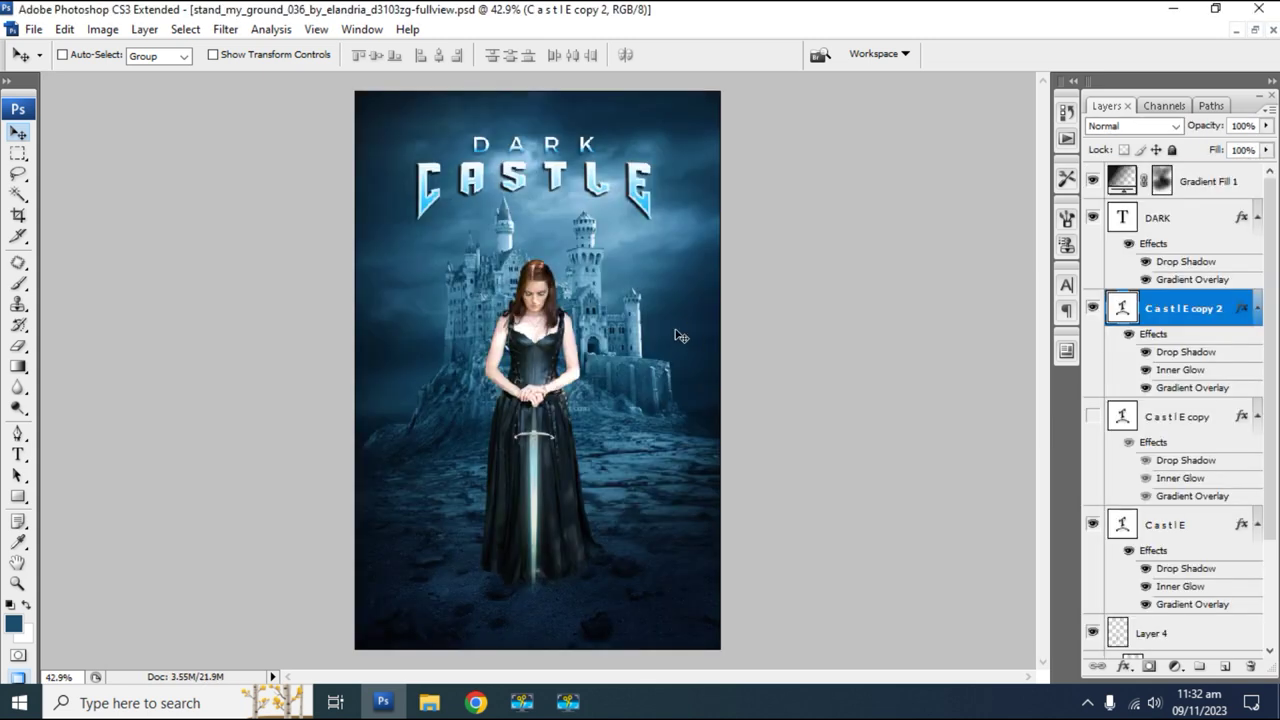
key(ctrl+v)
drag(577, 420, 595, 247)
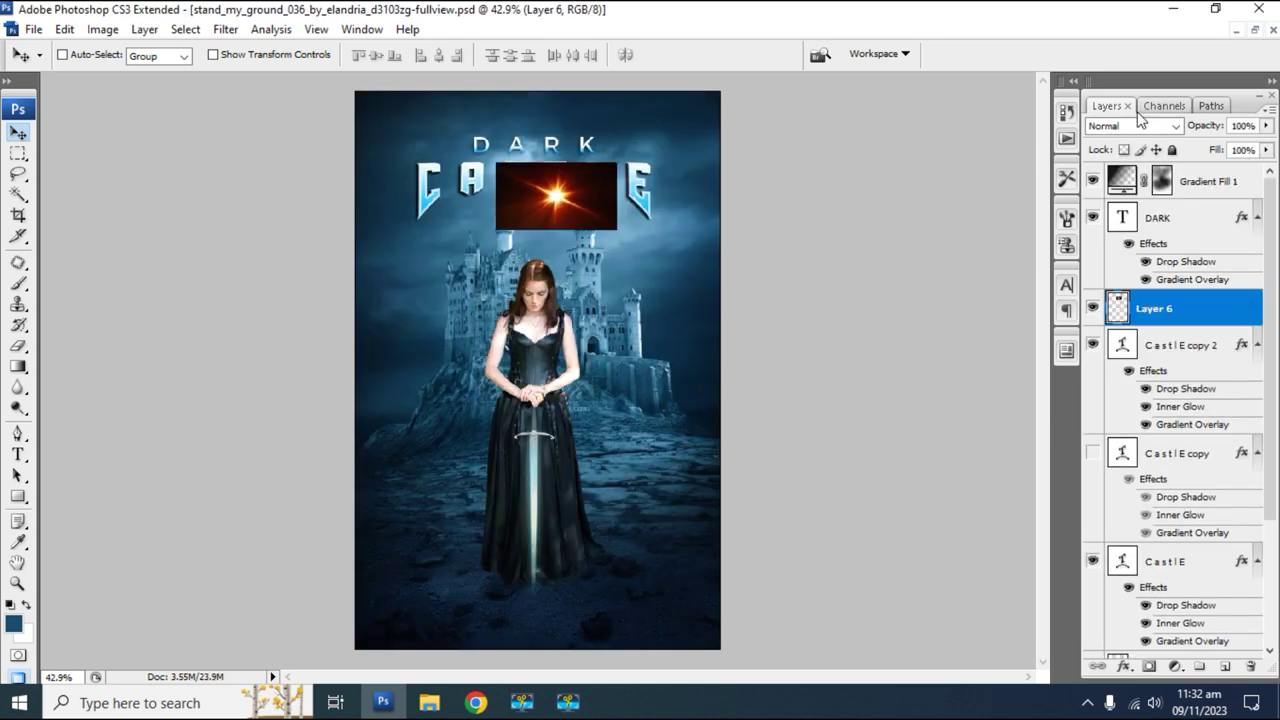
Set Layer 6 to Screen blend mode and colorize it bluish-white at Hue 203.
click(1147, 106)
click(1107, 106)
click(1140, 126)
click(1108, 294)
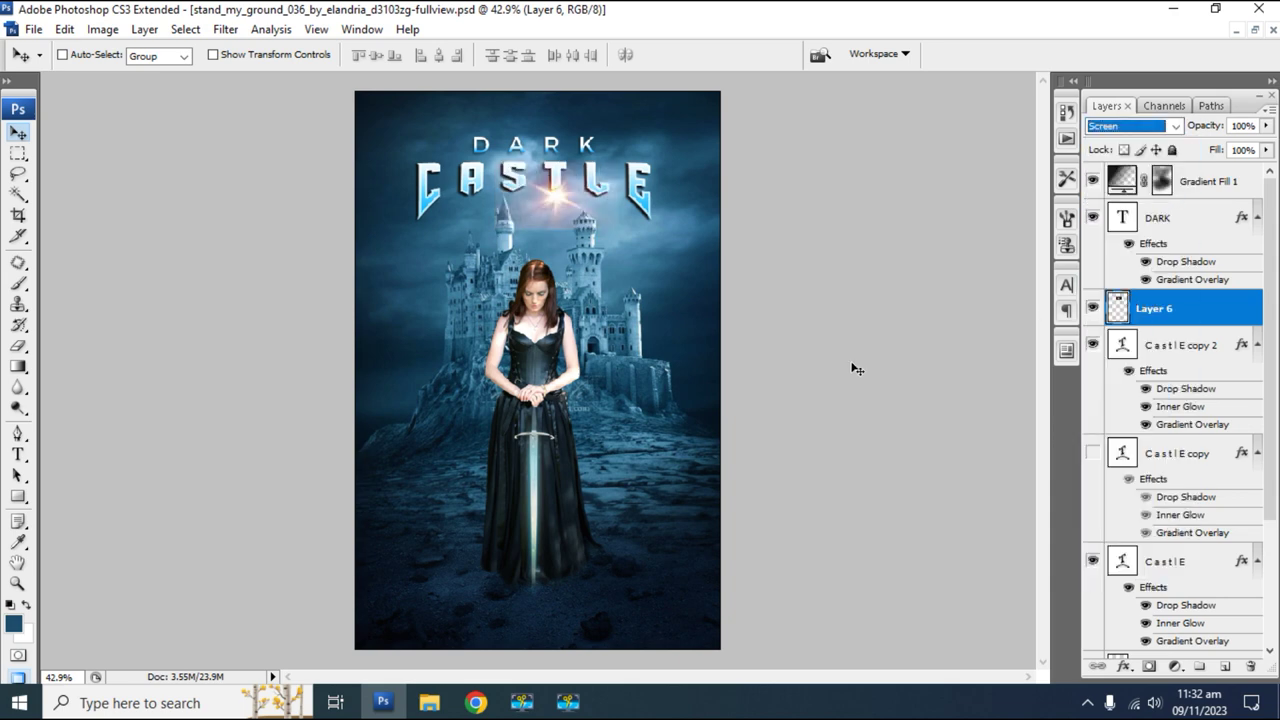
key(ctrl+u)
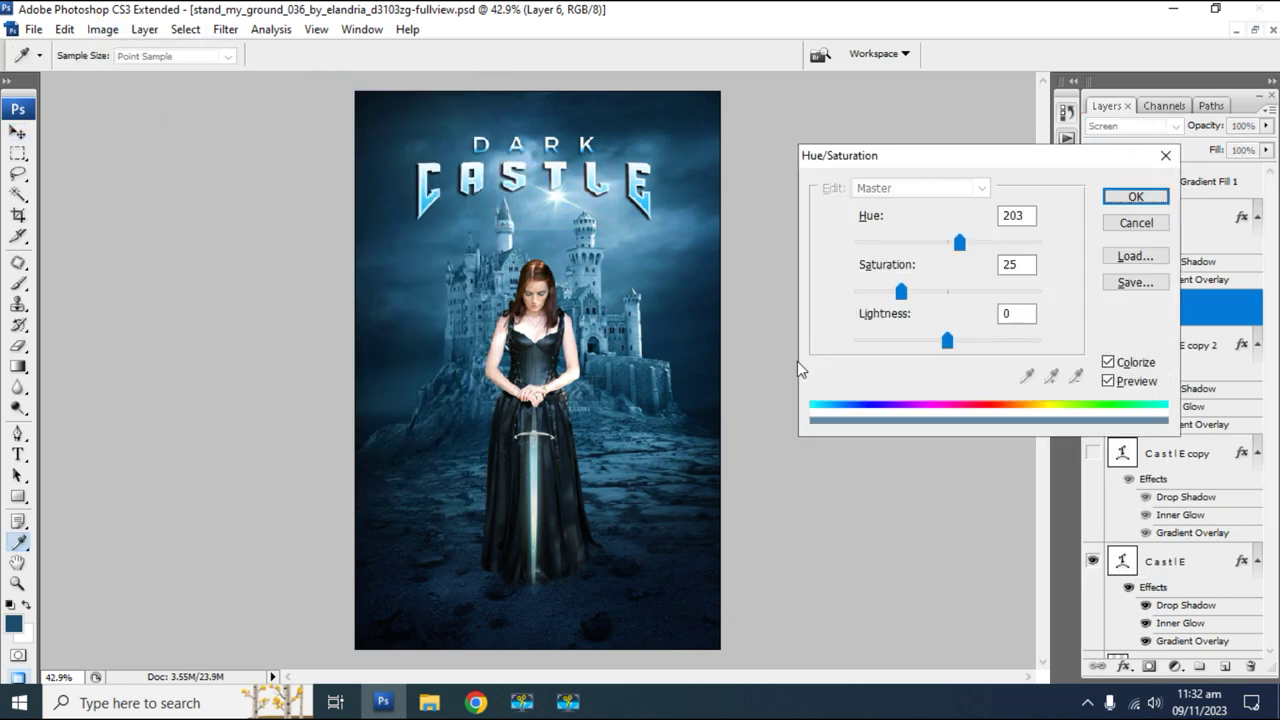
key(Return)
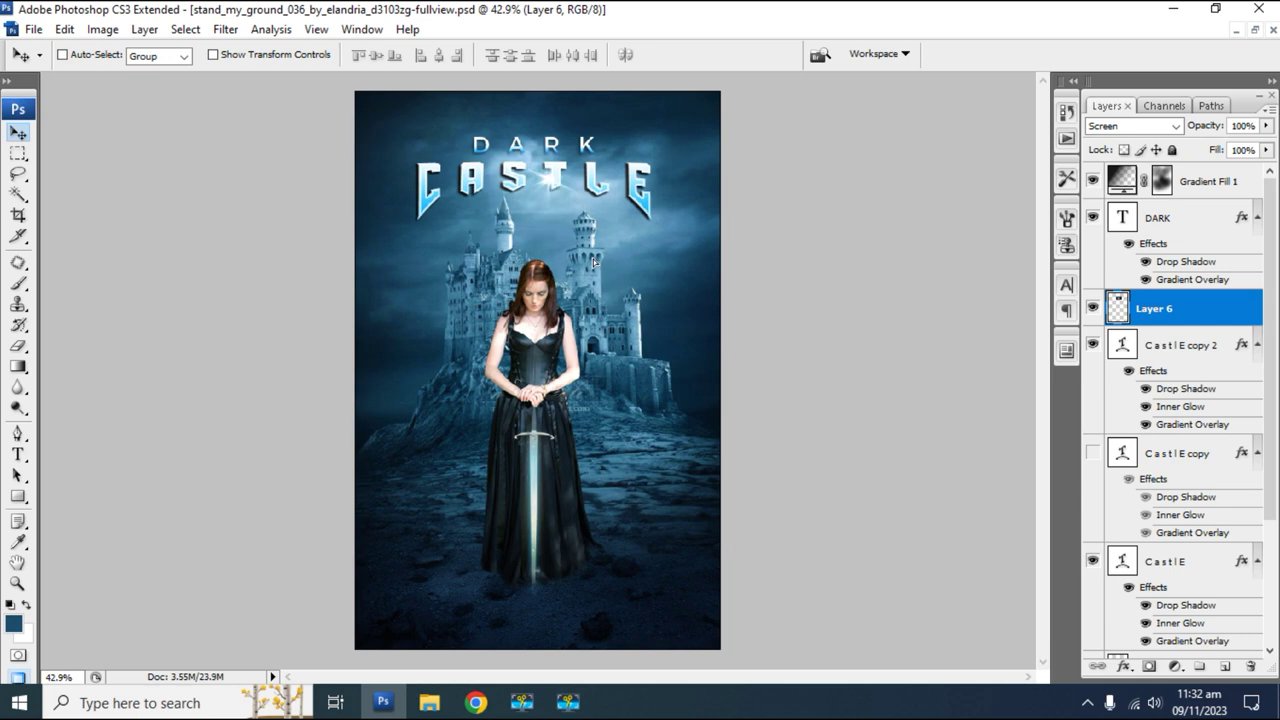
Place the flare at the E's lower right and apply Levels with black input 40.
key(z)
drag(767, 236, 404, 172)
key(v)
mouse_move(557, 299)
mouse_down()
mouse_move(818, 388)
mouse_move(804, 385)
mouse_up()
key(ctrl+l)
drag(910, 431, 948, 431)
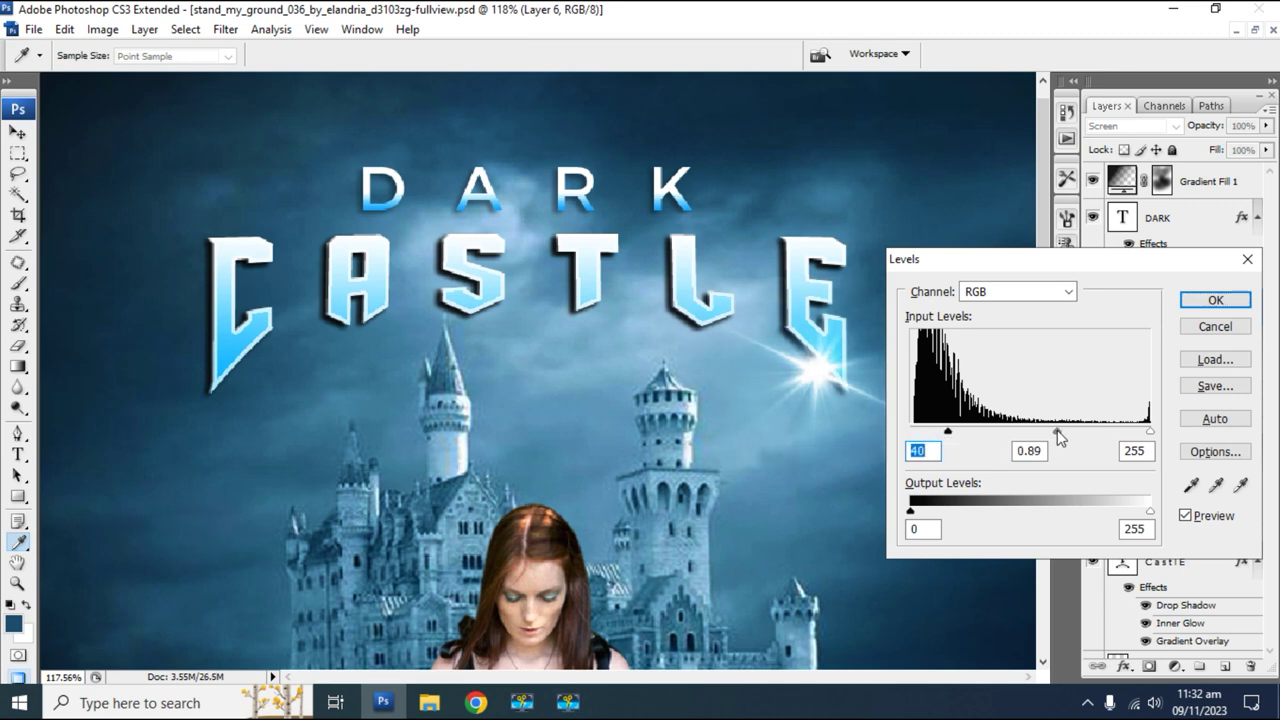
key(Return)
drag(856, 413, 895, 418)
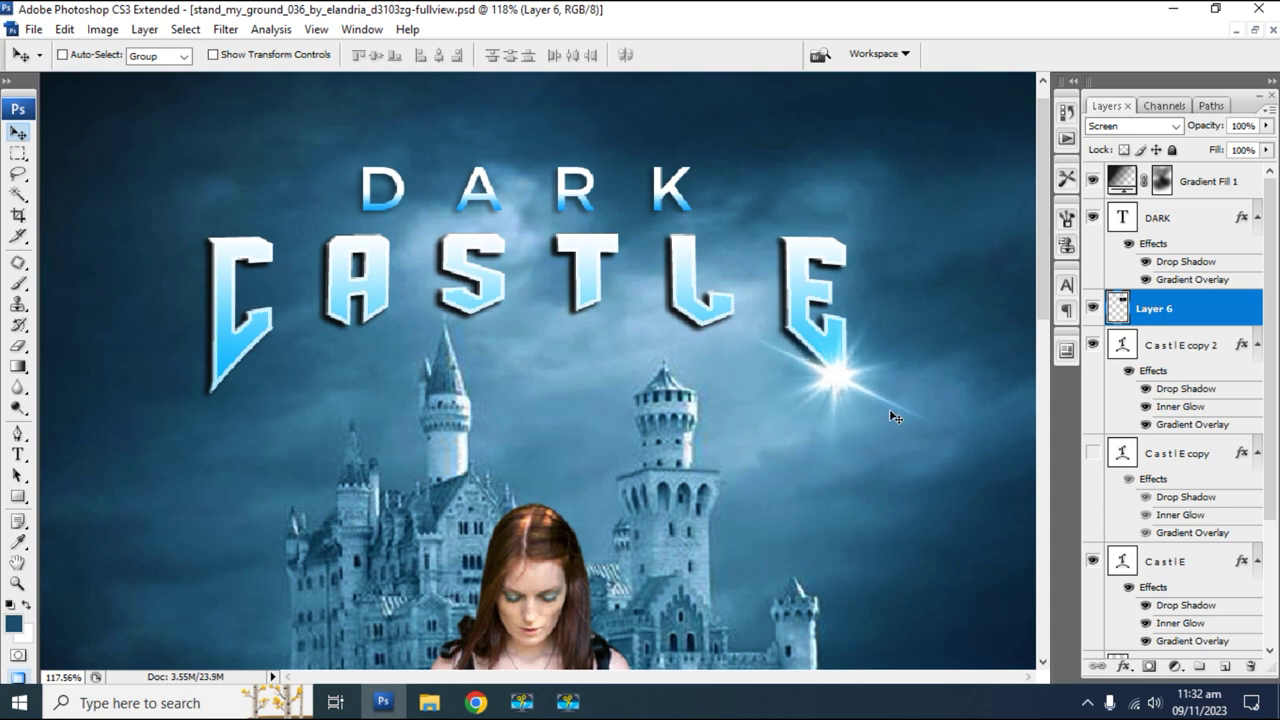
click(226, 29)
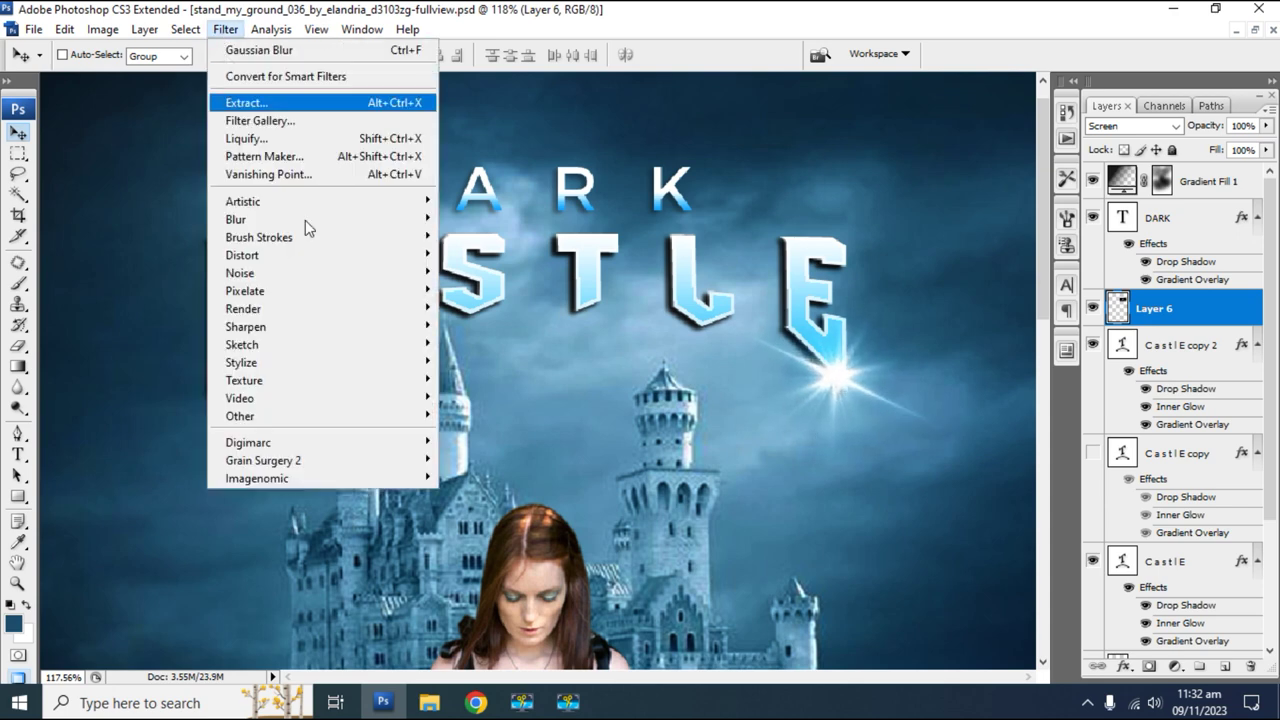
Soften the flare with a small-radius Gaussian Blur.
mouse_move(236, 219)
click(480, 291)
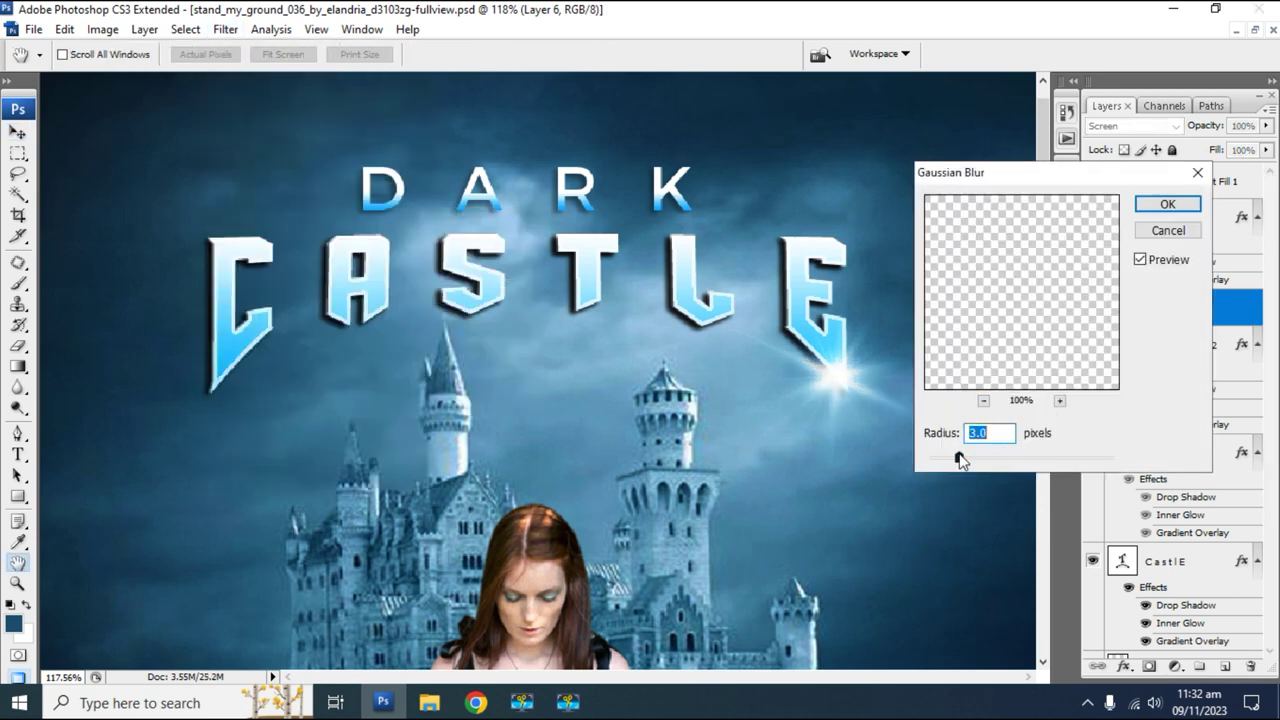
drag(953, 458, 945, 458)
click(1168, 205)
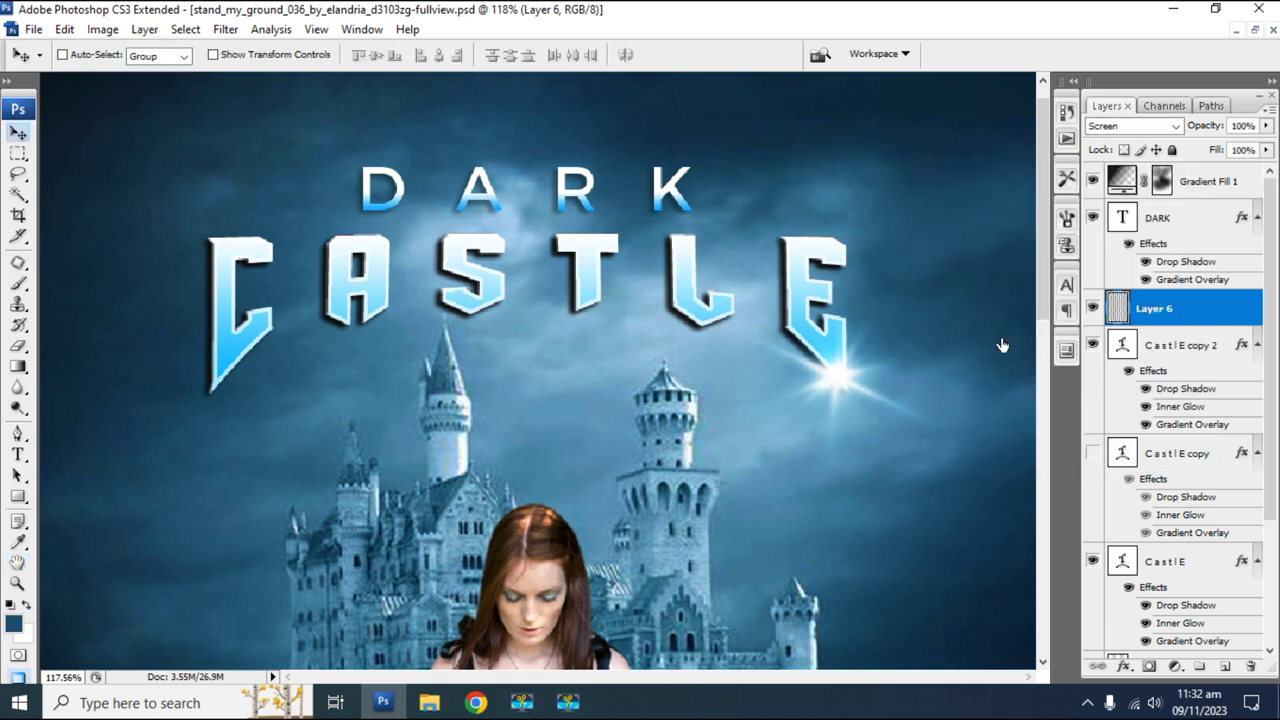
Alt-drag a flare copy to the C's top-left and rotate it counter-clockwise.
drag(860, 422, 240, 283)
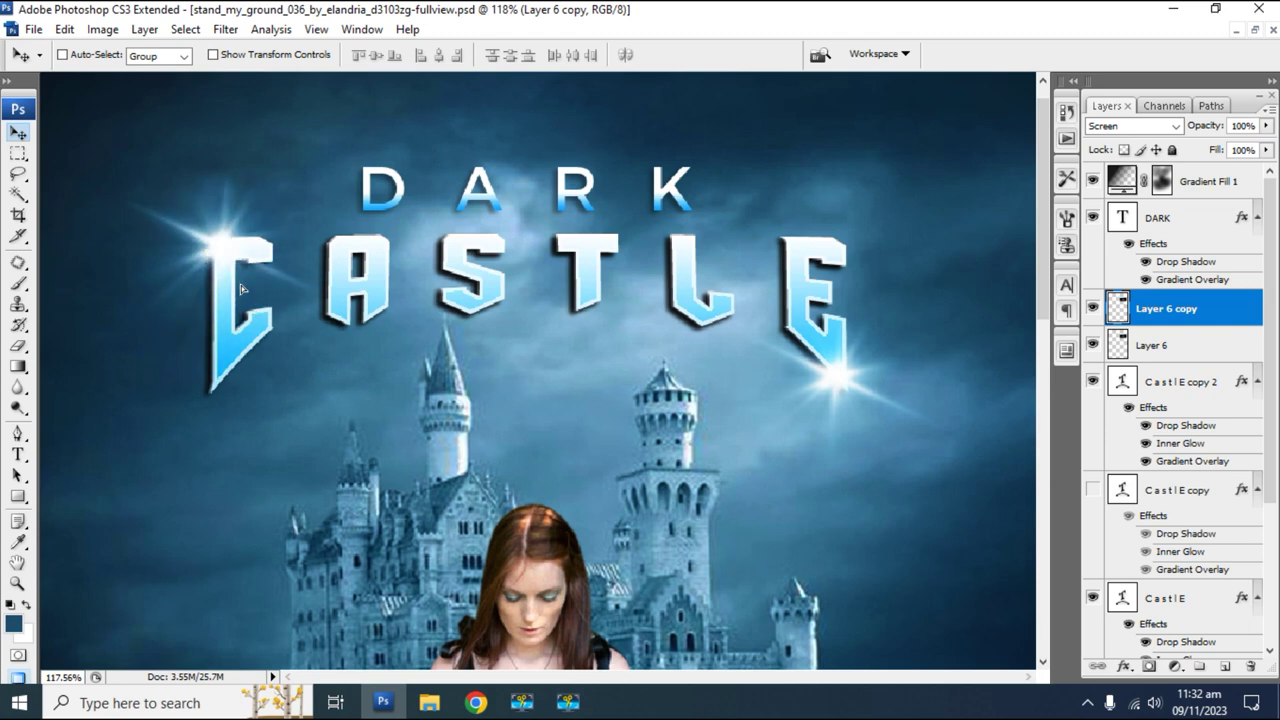
key(ctrl+minus)
key(ctrl+minus)
key(ctrl+minus)
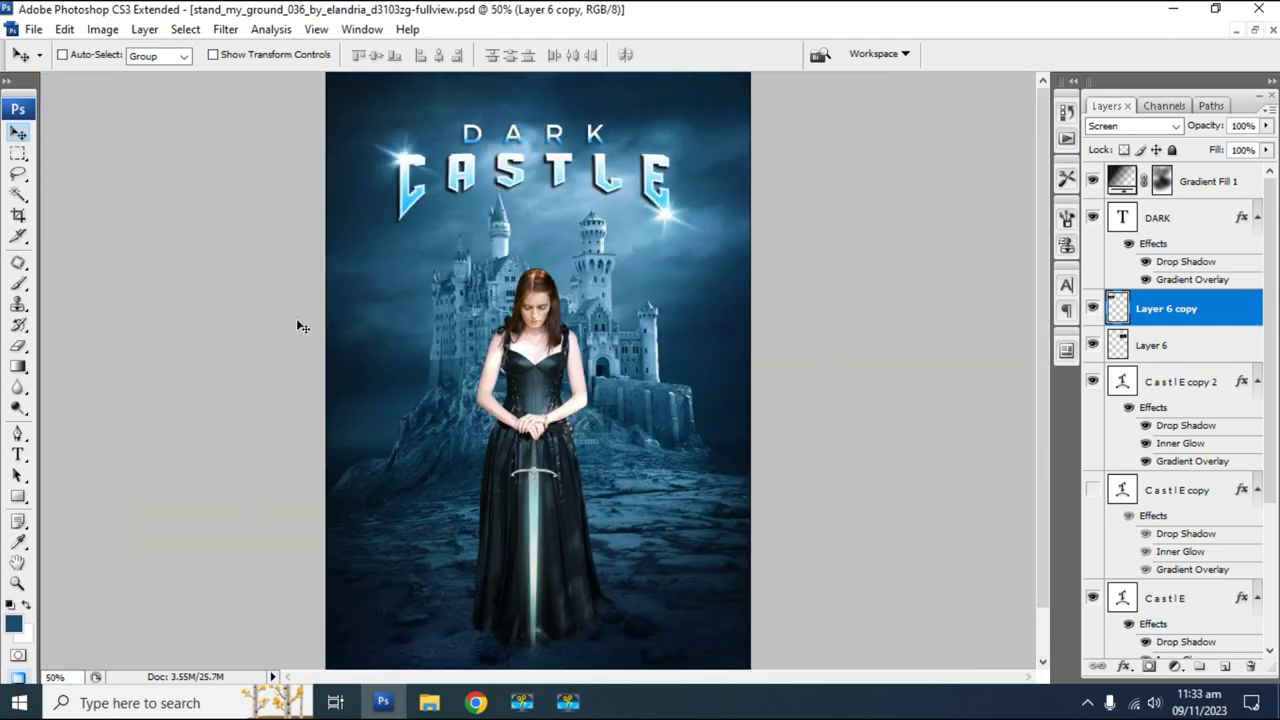
key(z)
drag(312, 100, 618, 257)
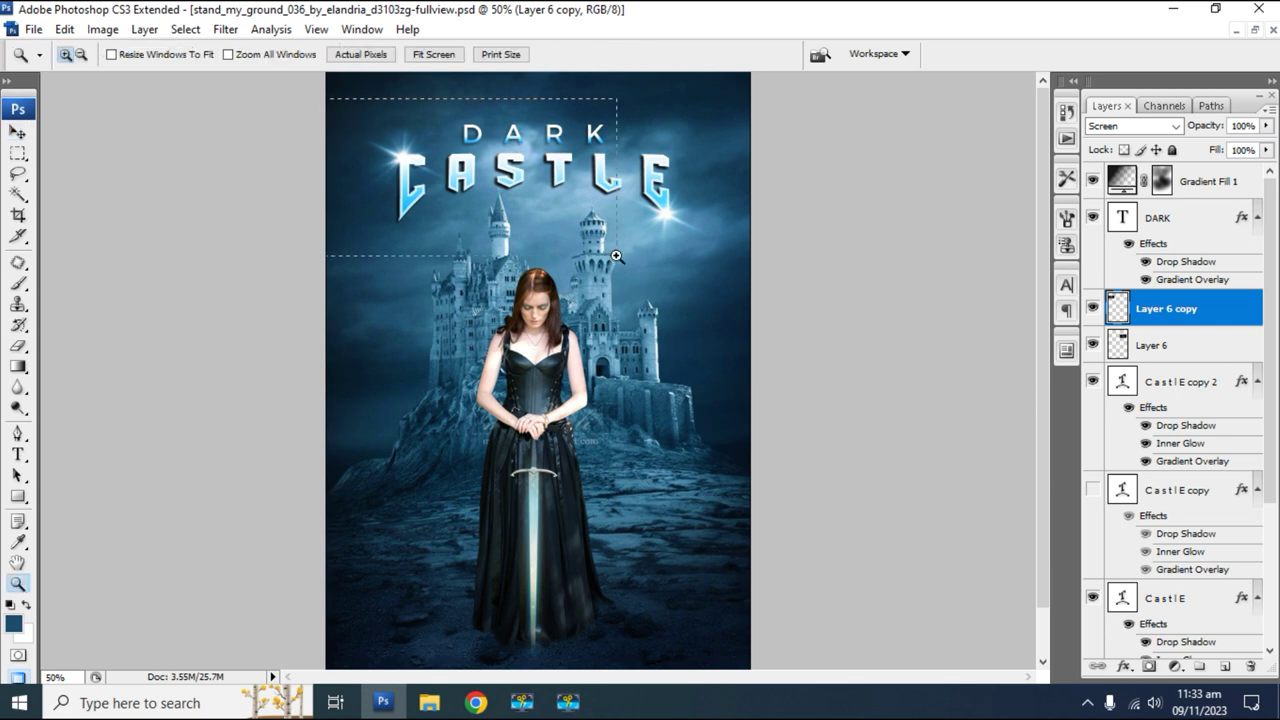
key(ctrl+t)
mouse_move(613, 511)
mouse_down()
mouse_move(645, 385)
mouse_move(633, 229)
mouse_up()
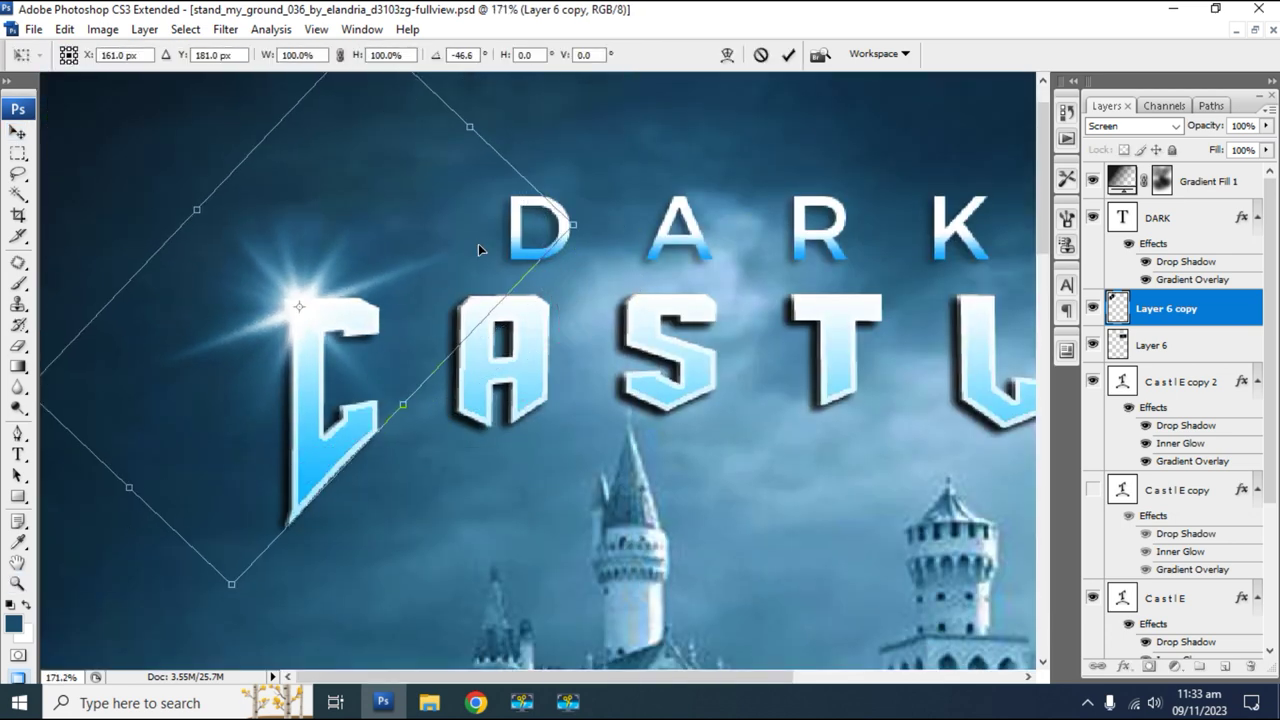
key(Return)
alt+click(558, 281)
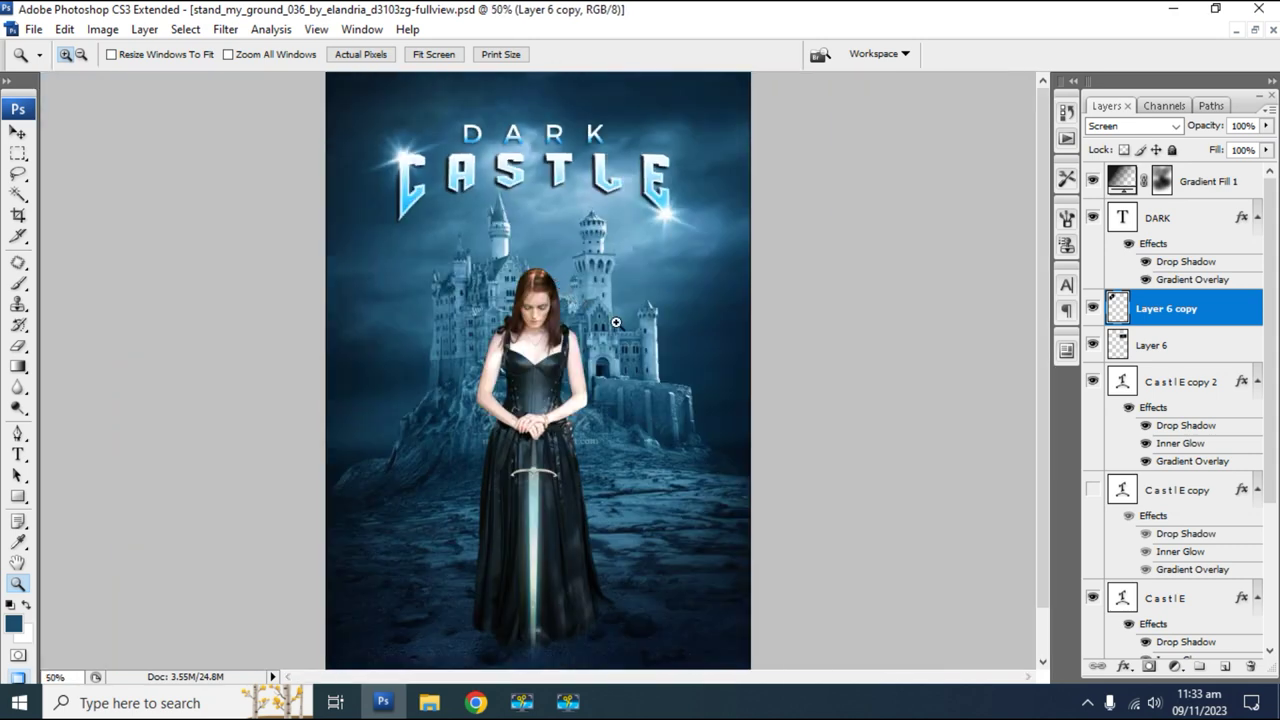
right_click(622, 292)
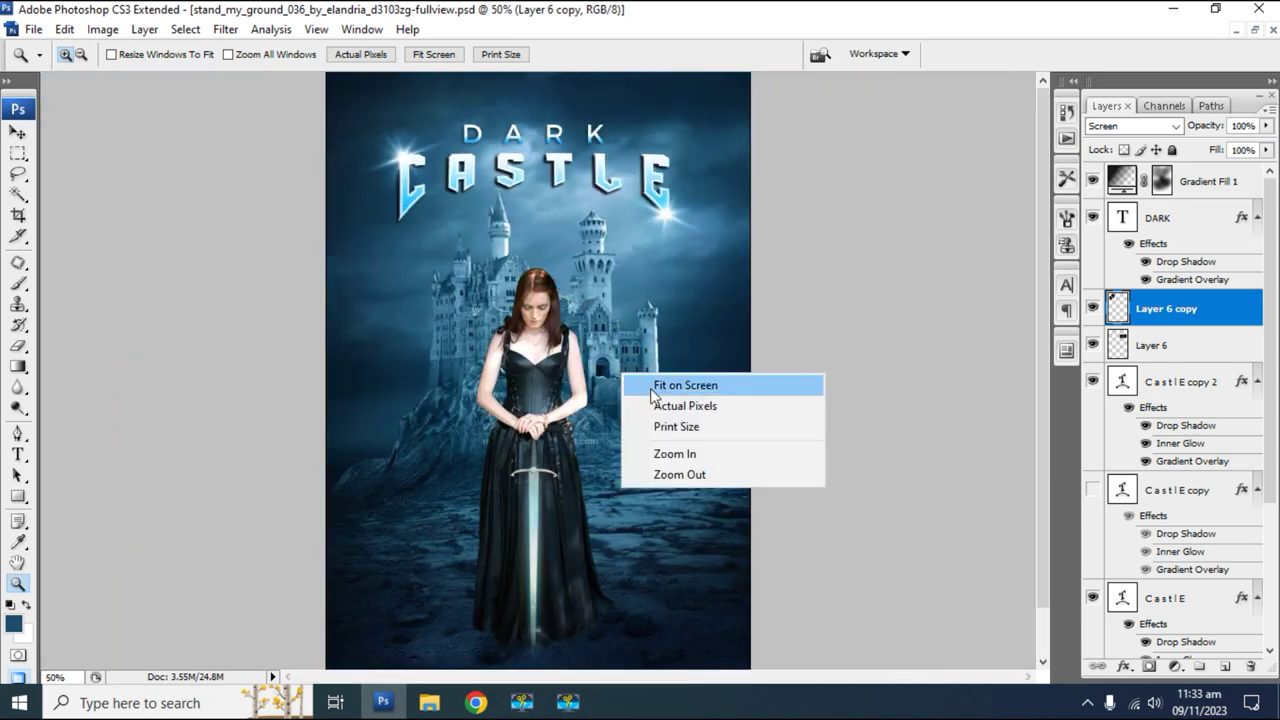
Lower Layer 1's rocky ground saturation to -65 with Hue/Saturation.
click(660, 303)
scroll(1185, 560, down, 5)
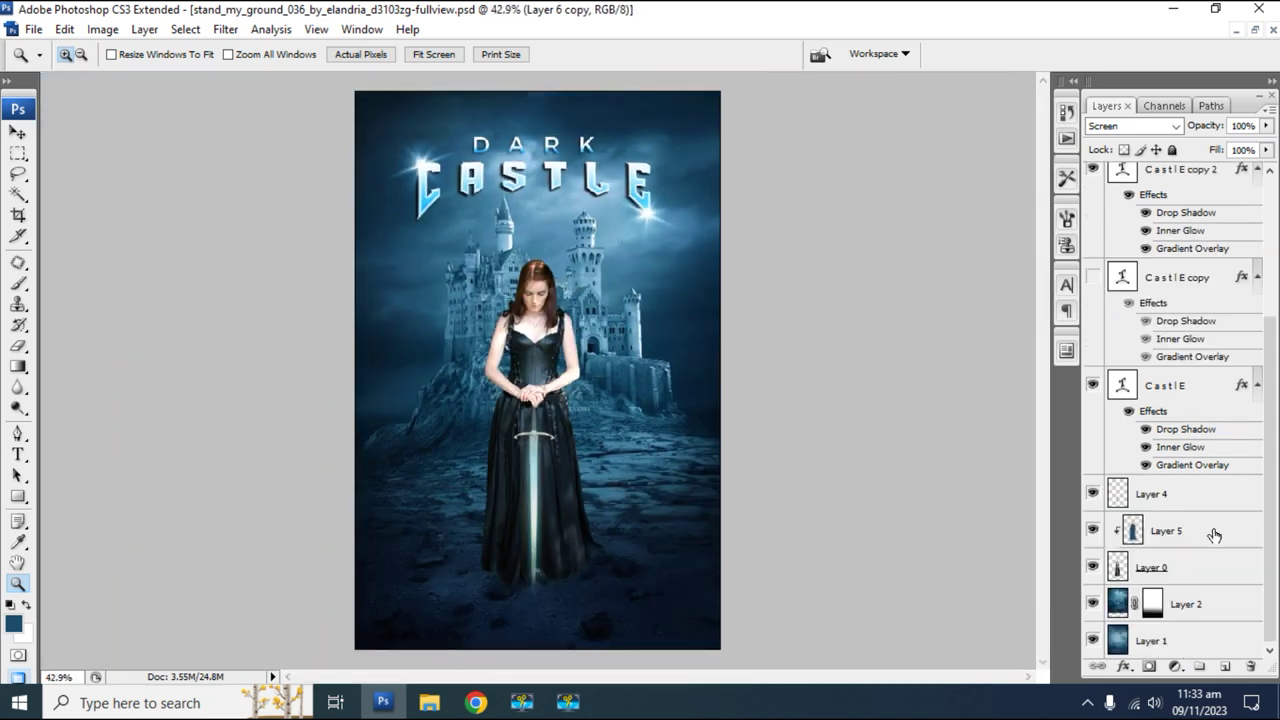
click(1181, 636)
click(1093, 640)
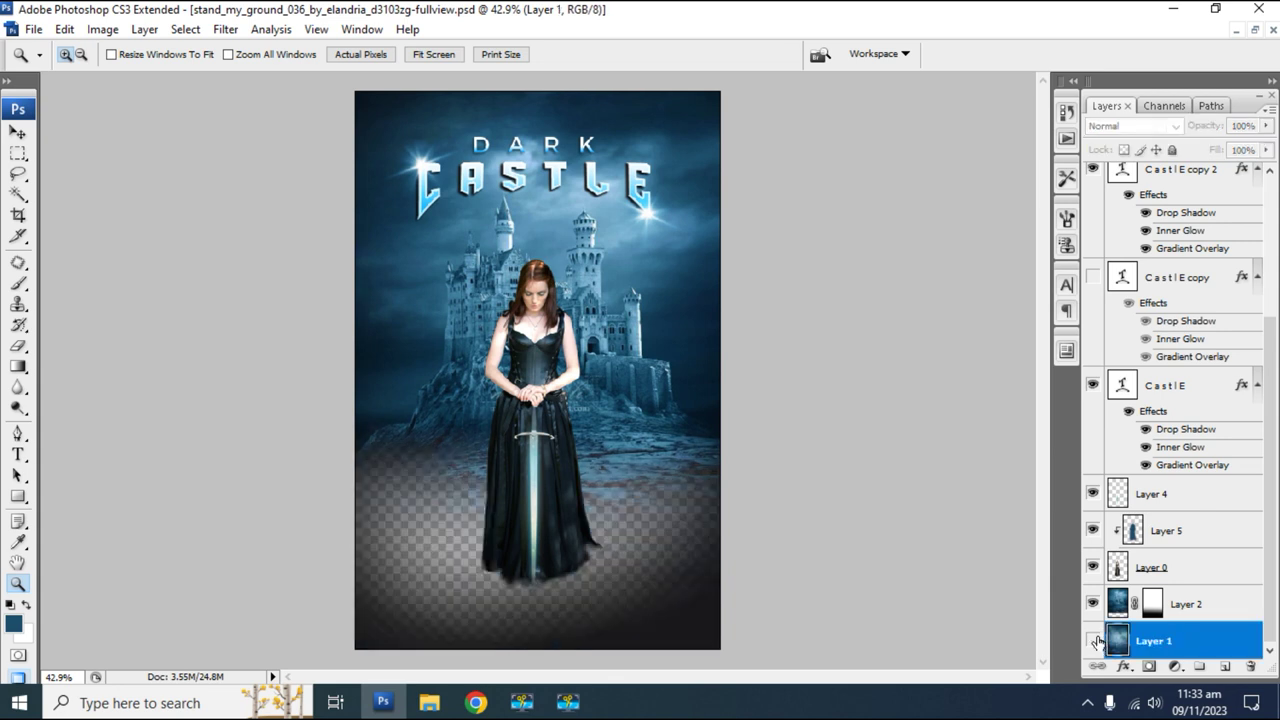
click(1093, 640)
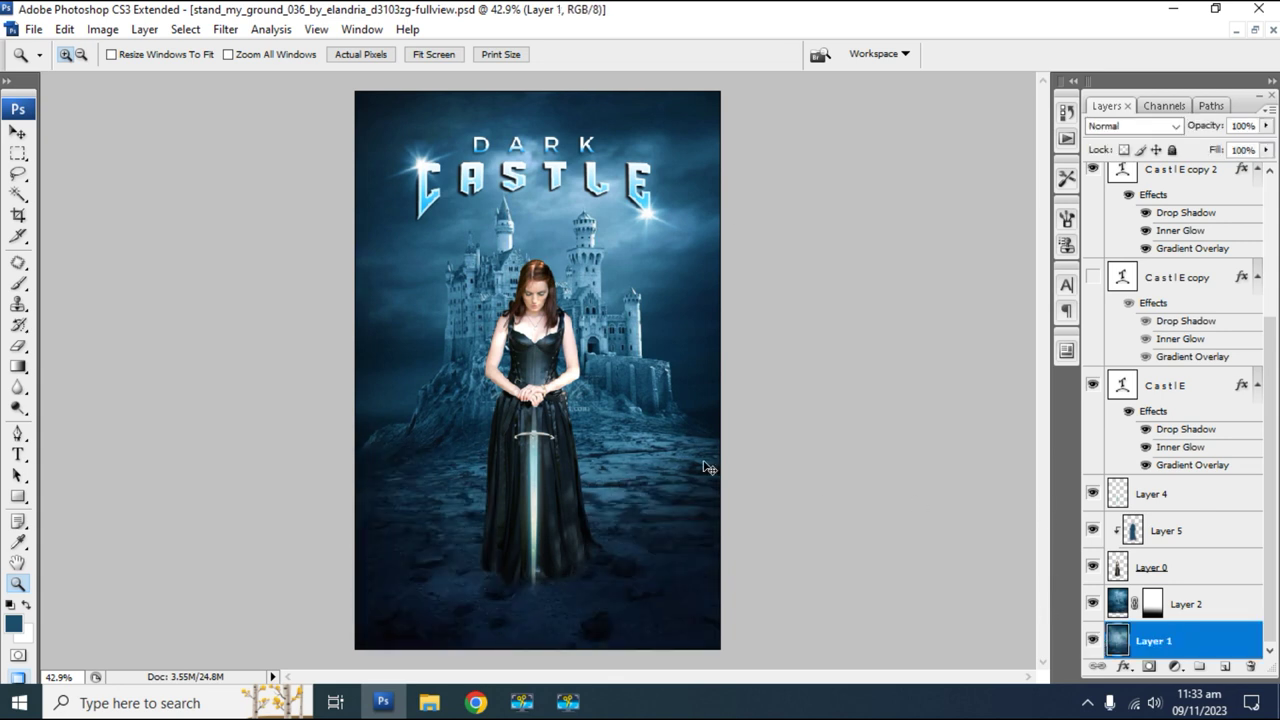
key(ctrl+u)
mouse_move(947, 291)
mouse_down()
mouse_move(822, 298)
mouse_move(887, 292)
mouse_up()
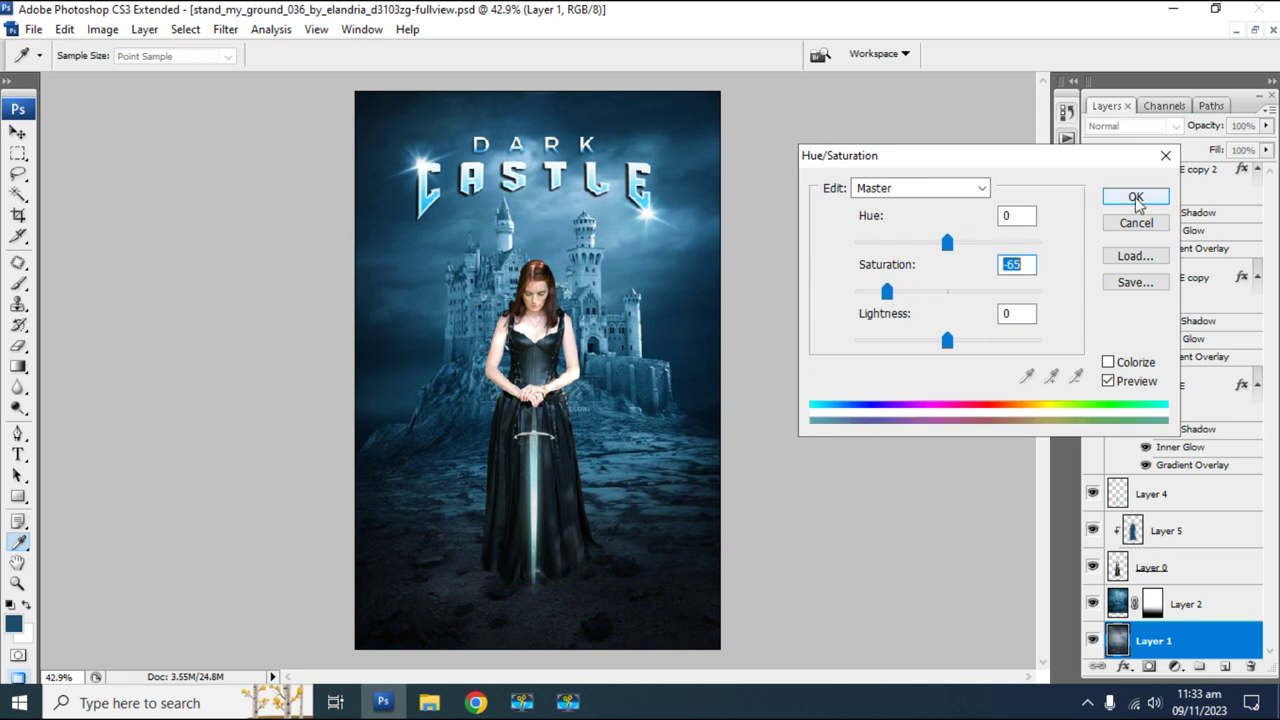
click(1132, 197)
key(z)
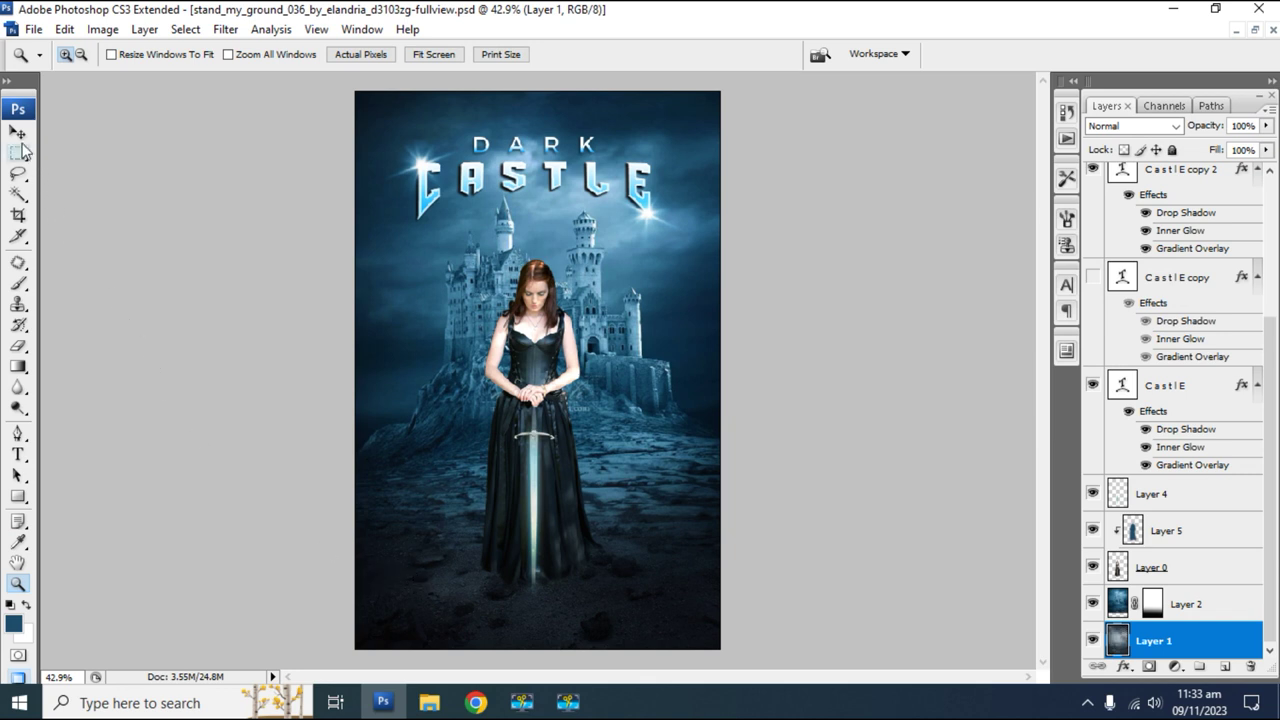
key(t)
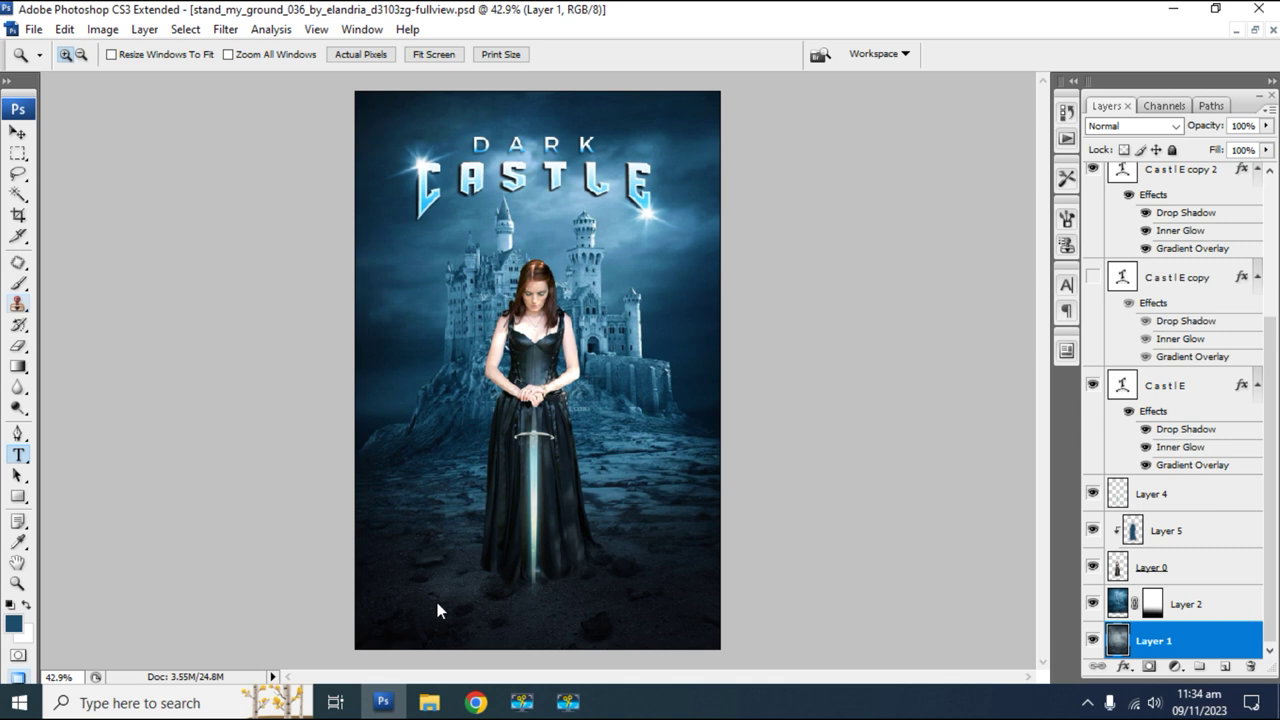
Type the heading text in white and shift it slightly down and left.
key(t)
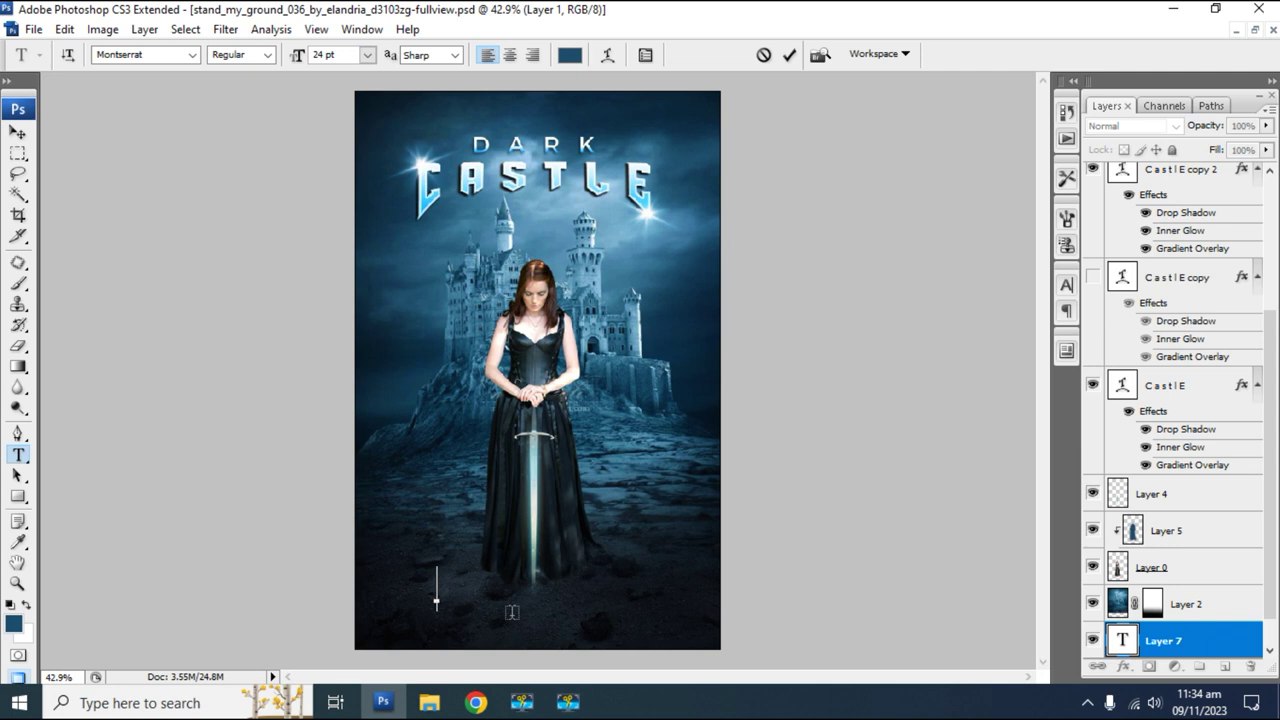
text(COMING SOON)
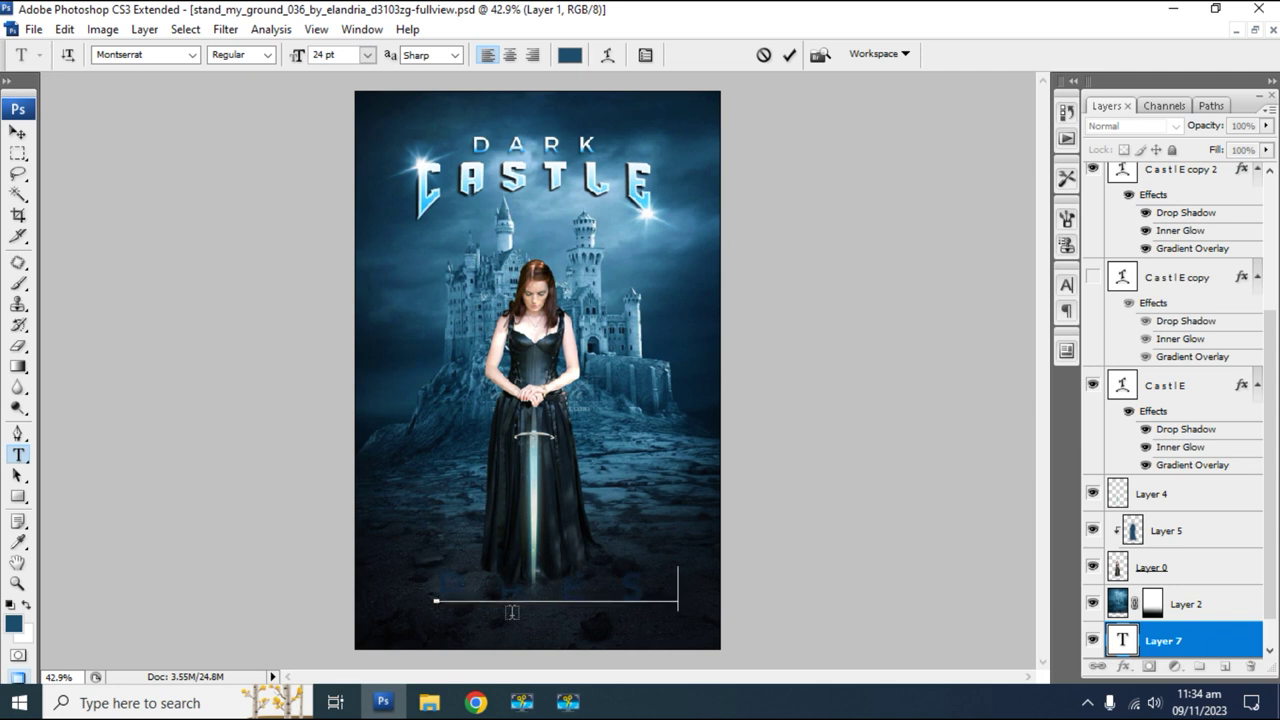
text(ARTS)
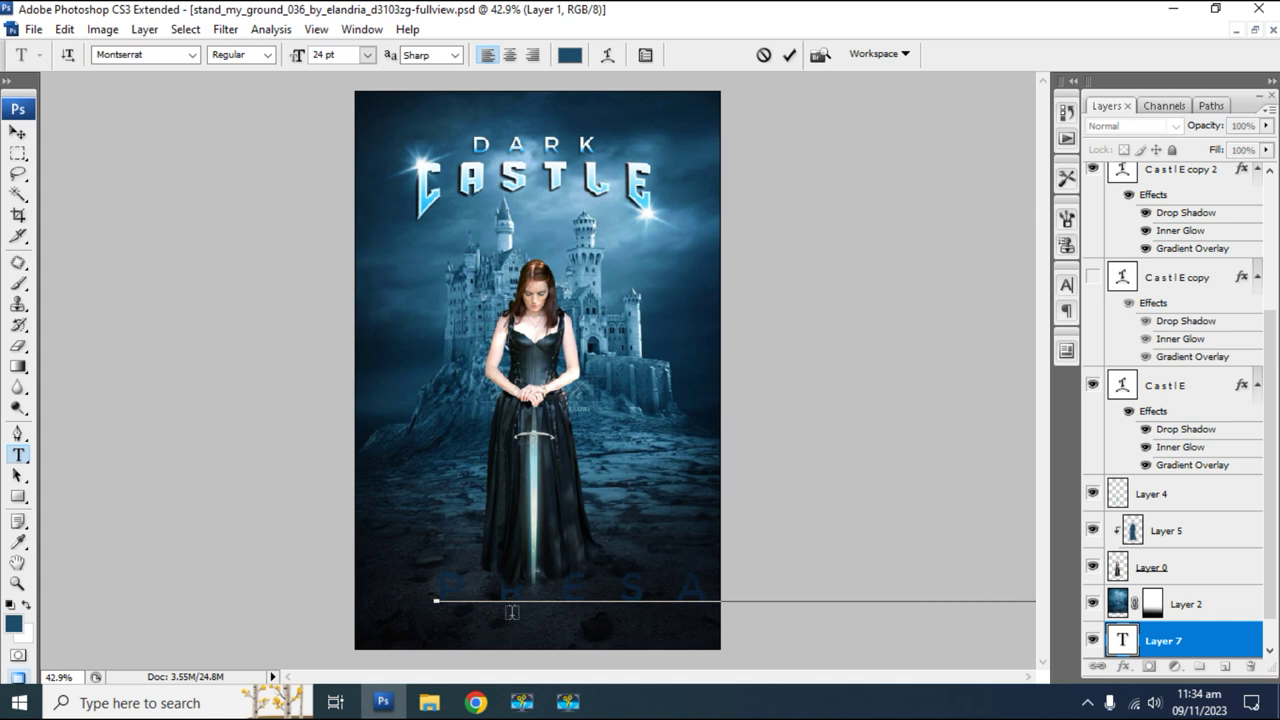
key(ctrl+Return)
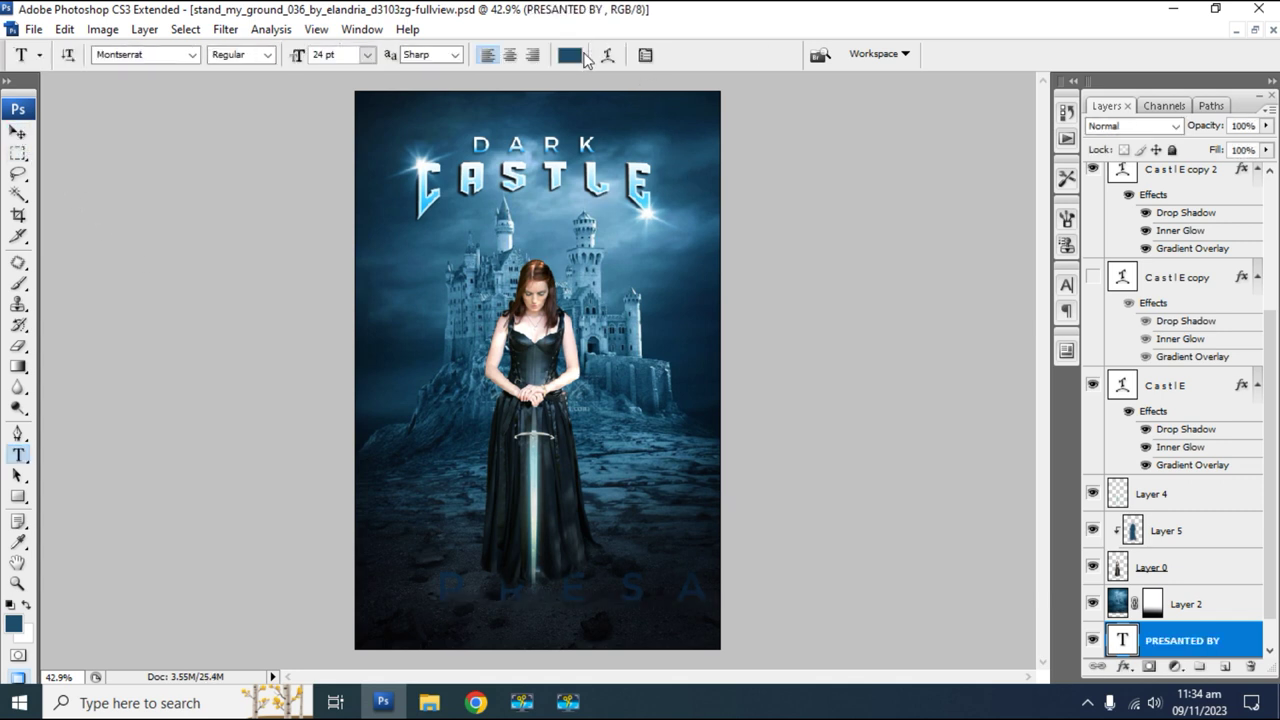
click(568, 55)
click(706, 198)
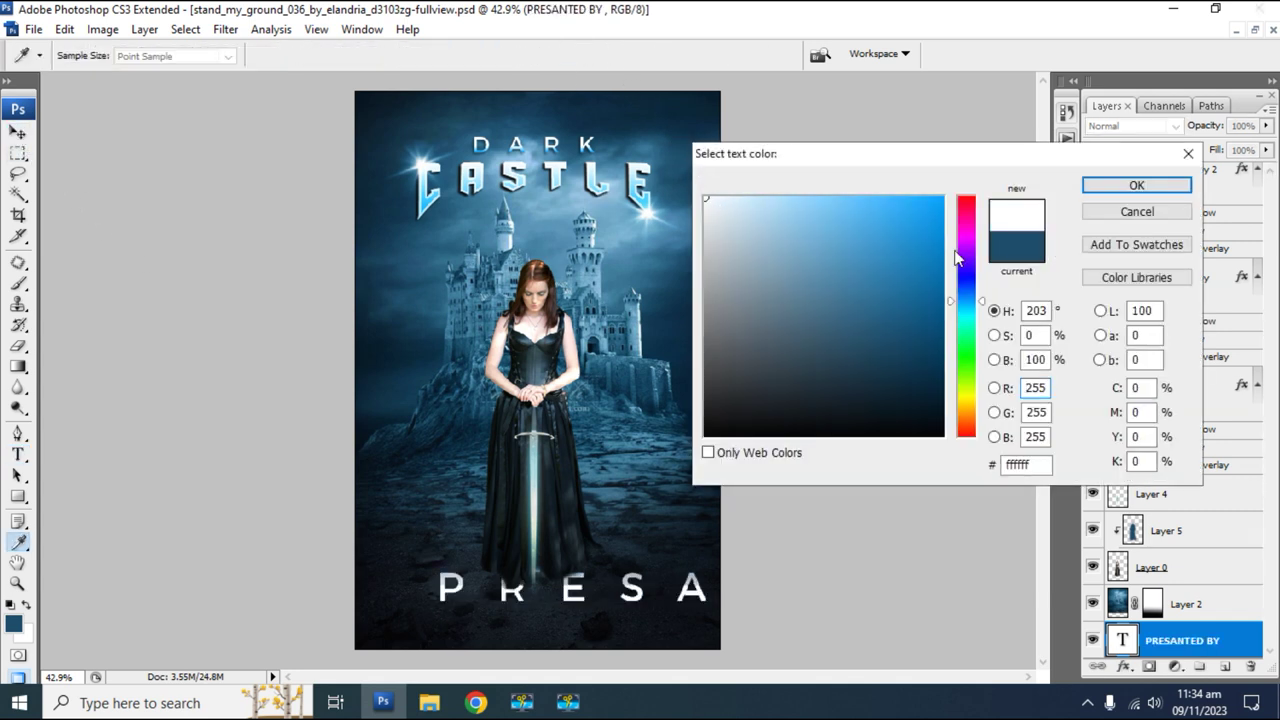
click(1137, 185)
mouse_move(803, 531)
mouse_down()
mouse_move(731, 575)
mouse_move(685, 580)
mouse_up()
key(ctrl+t)
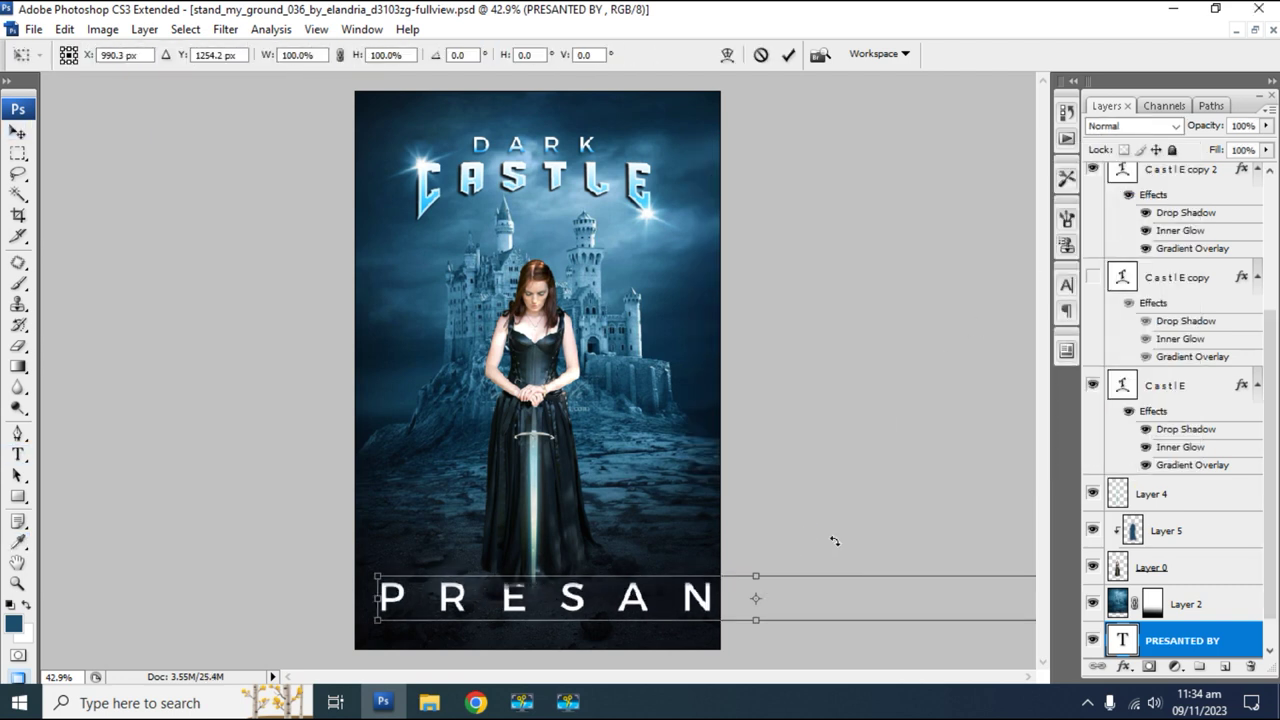
key(Return)
Reduce the heading's font size to 8 pt.
key(t)
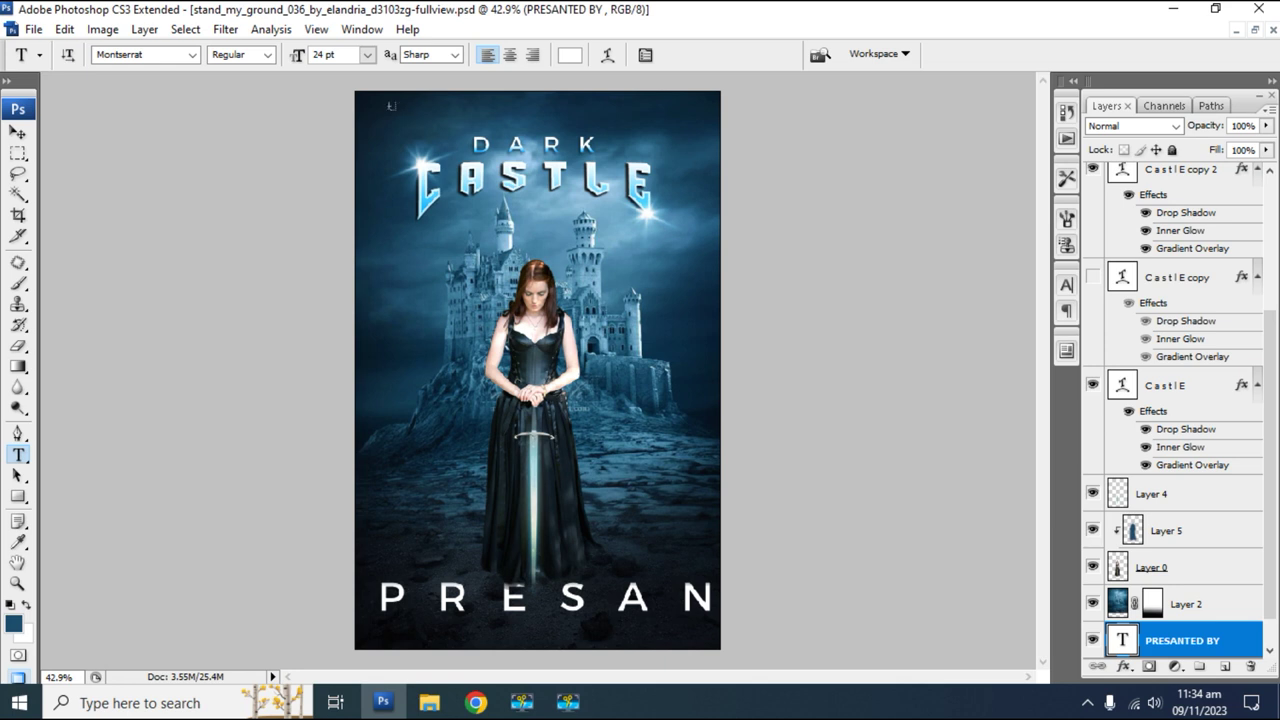
drag(292, 63, 268, 60)
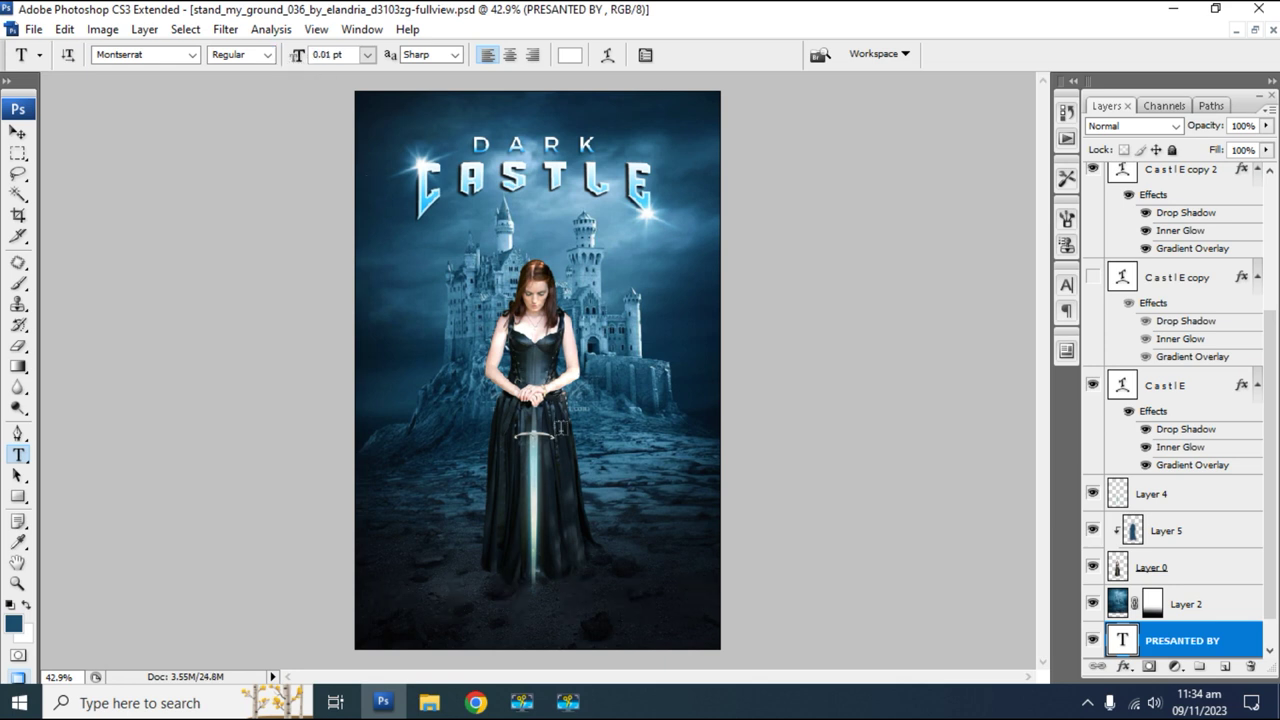
drag(297, 56, 330, 58)
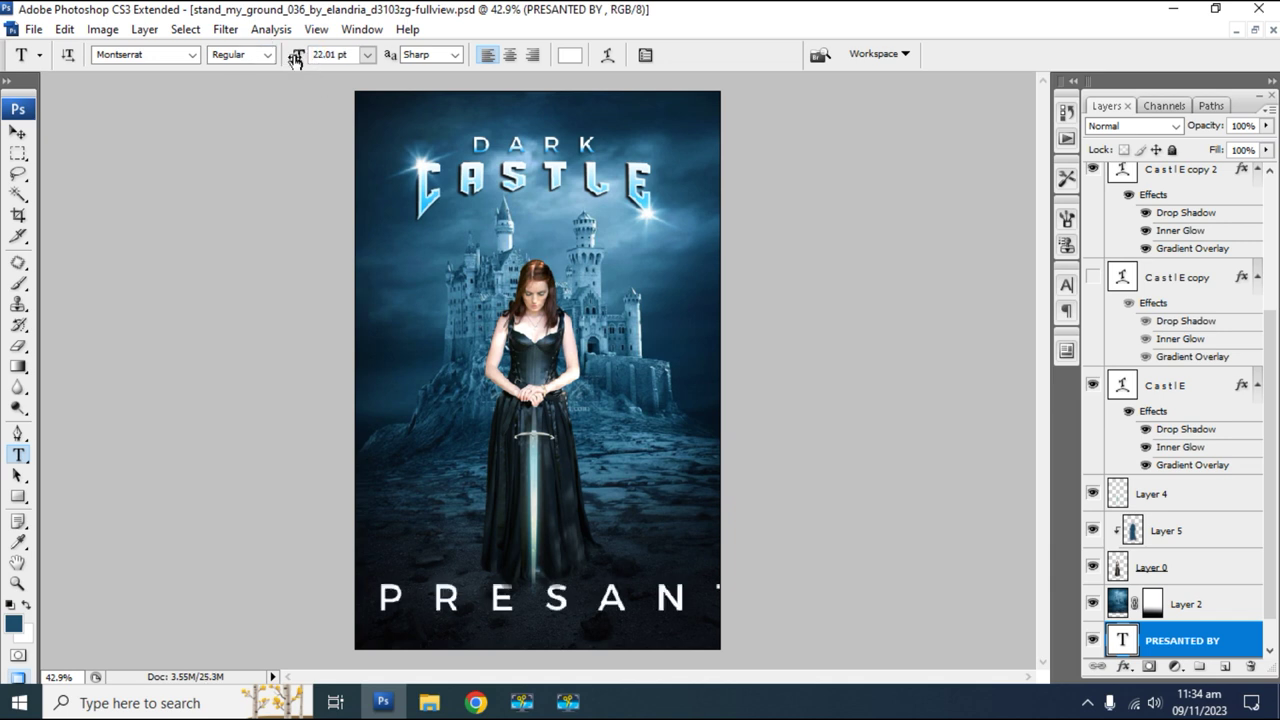
drag(302, 57, 291, 57)
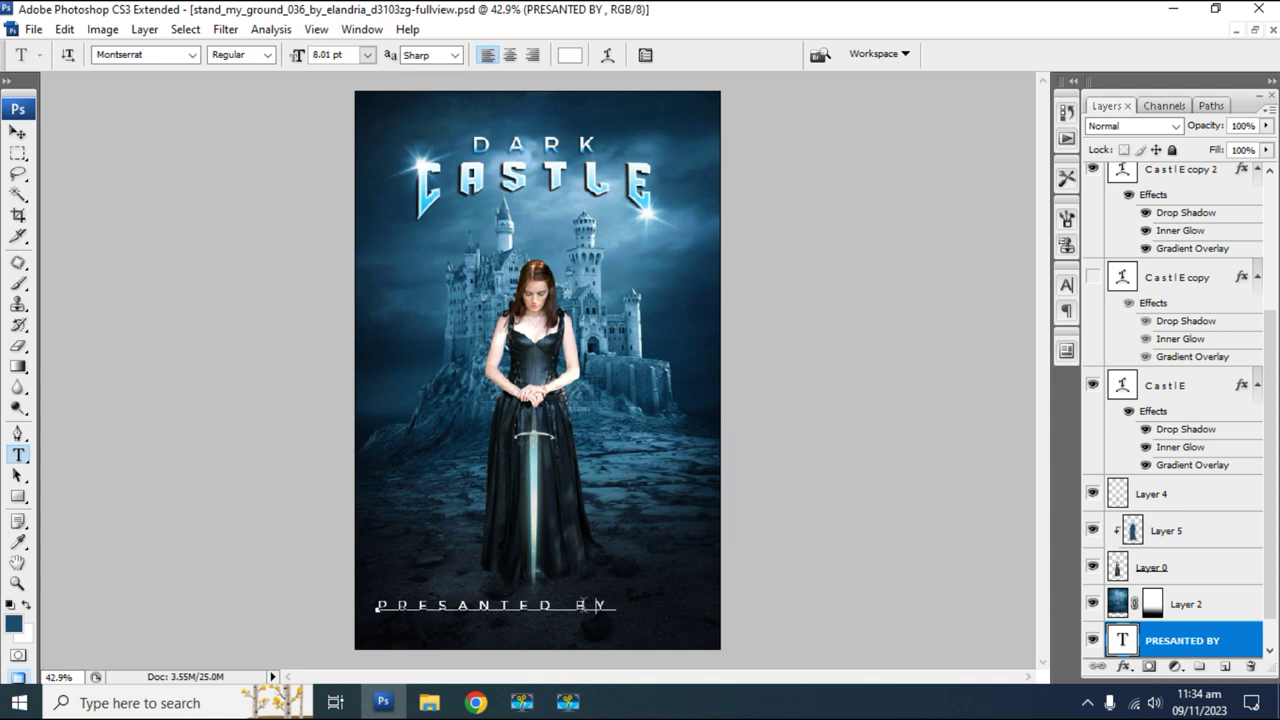
Move the heading up just above DARK and bring its layer to the top.
key(v)
drag(560, 630, 598, 628)
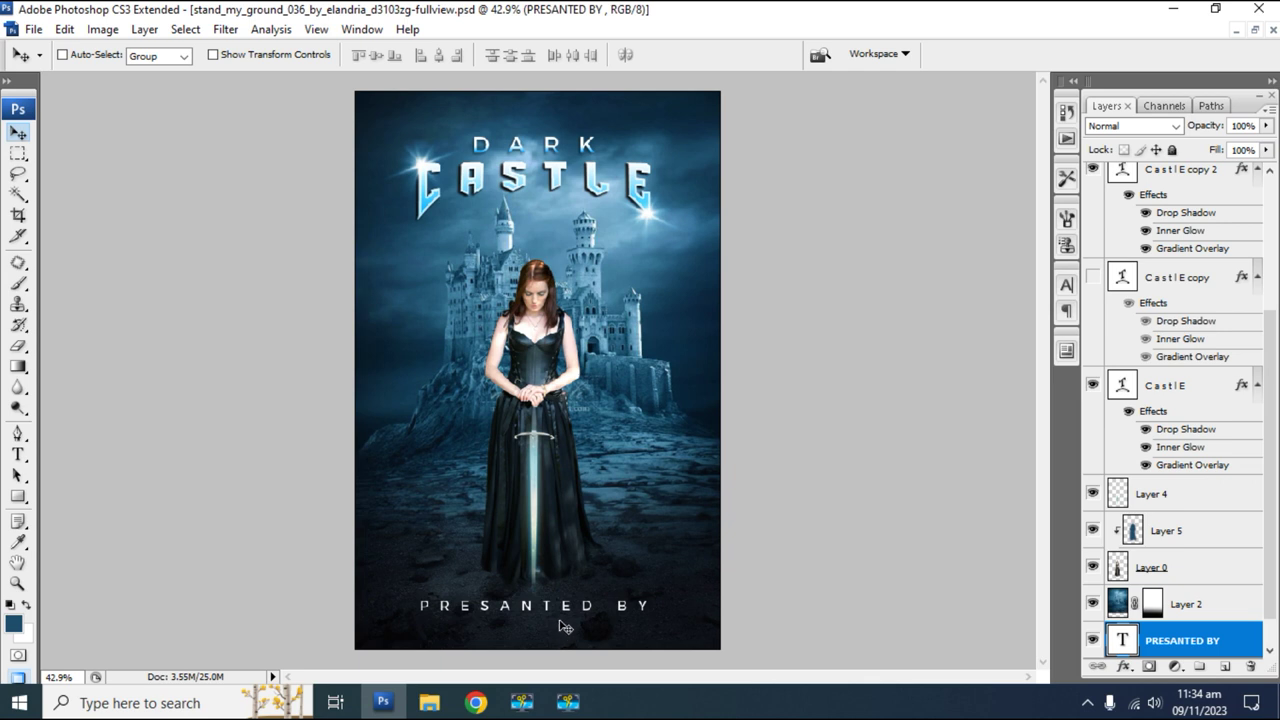
drag(567, 622, 557, 297)
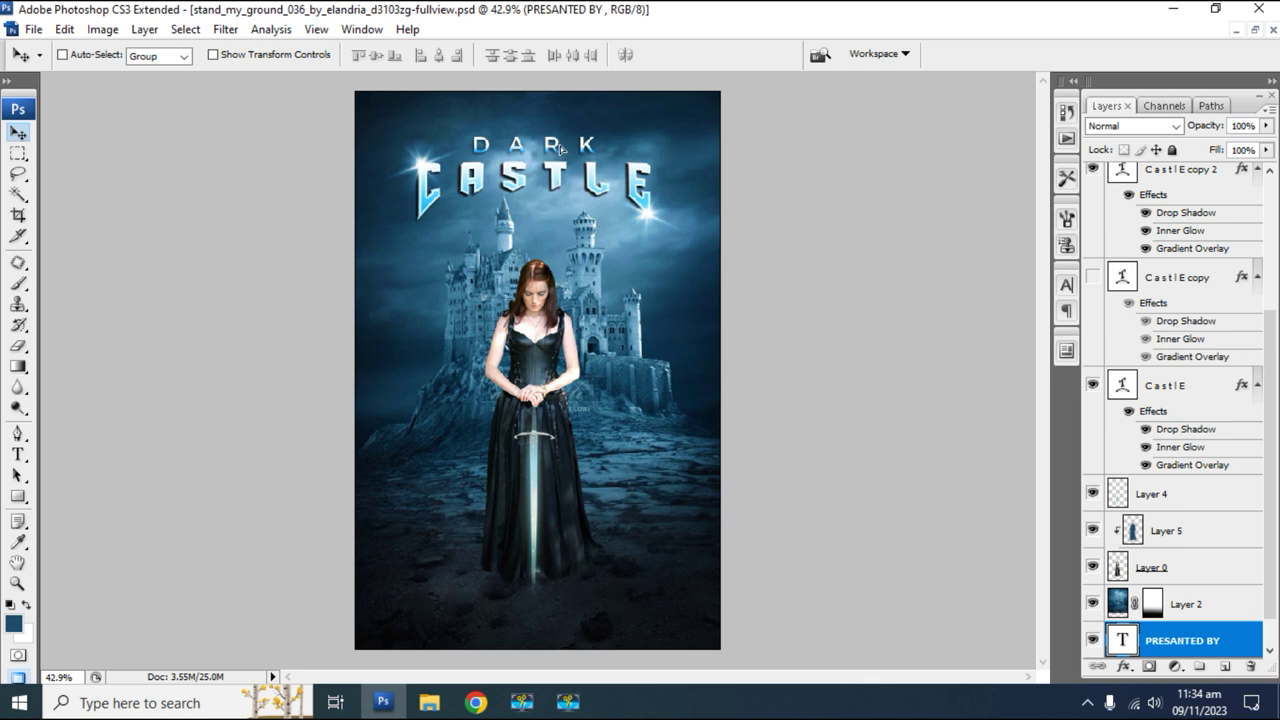
key(ctrl+bracketright)
key(ctrl+bracketright)
key(ctrl+bracketright)
key(ctrl+bracketright)
key(ctrl+bracketright)
key(ctrl+bracketright)
key(ctrl+bracketright)
key(ctrl+bracketright)
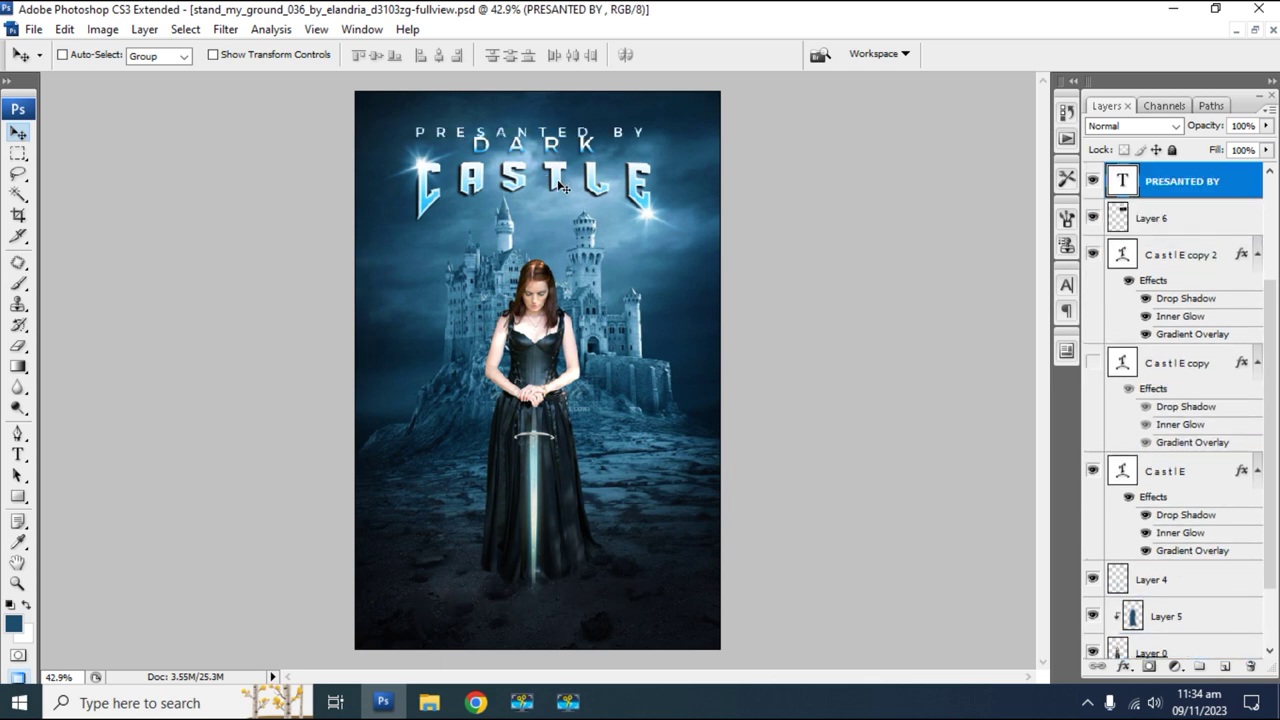
key(ctrl+bracketright)
key(shift+Up)
key(shift+Up)
key(shift+Up)
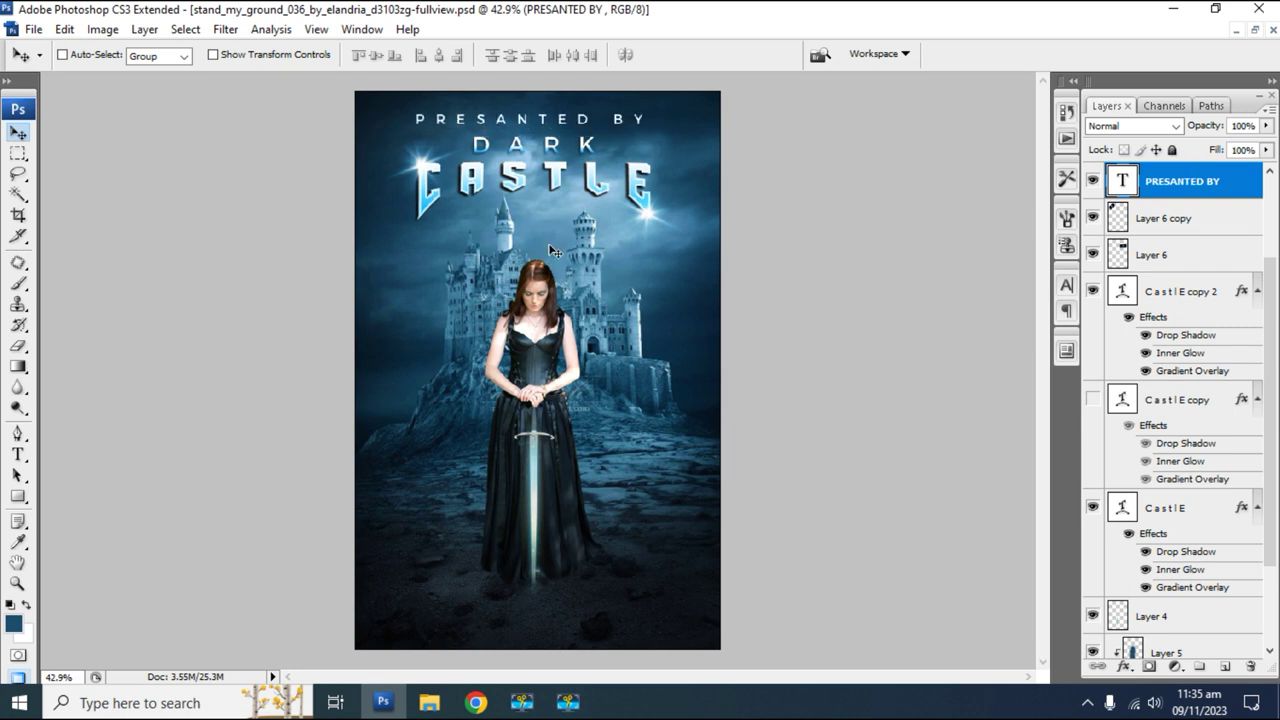
Scale the PRESANTED BY heading to about 80%, nudge it down, and duplicate it.
key(ctrl+t)
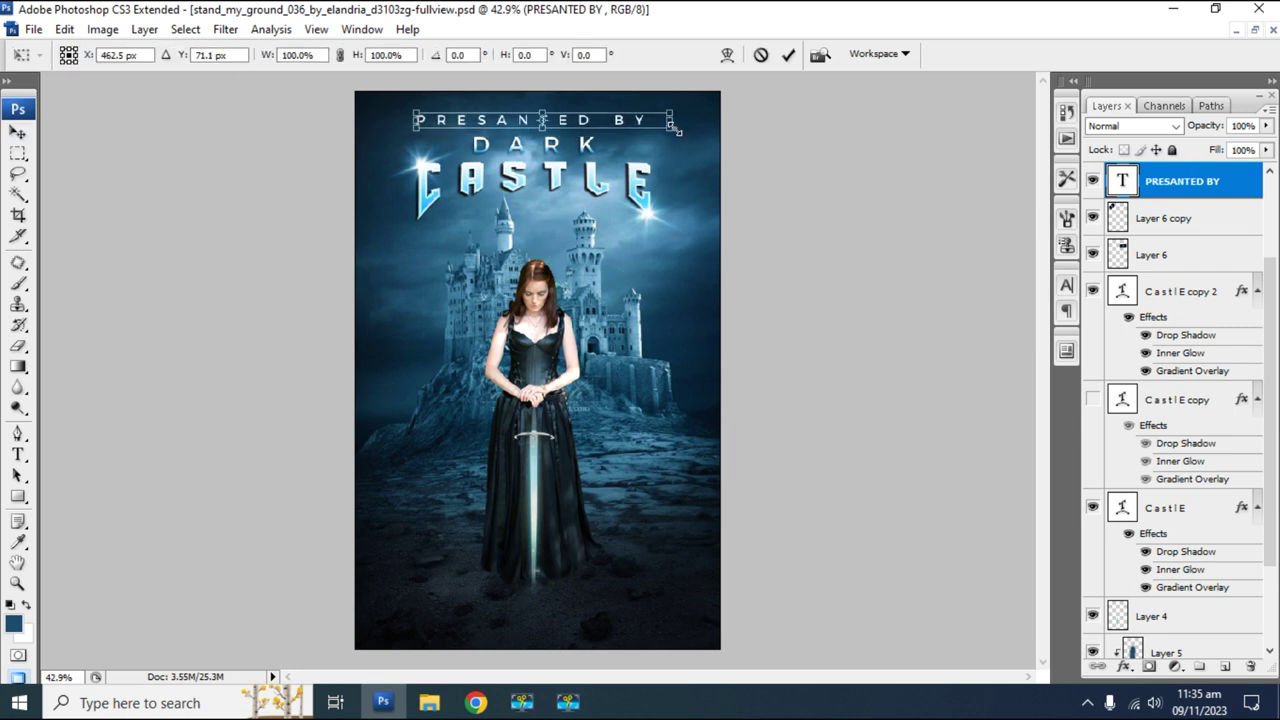
drag(677, 113, 649, 117)
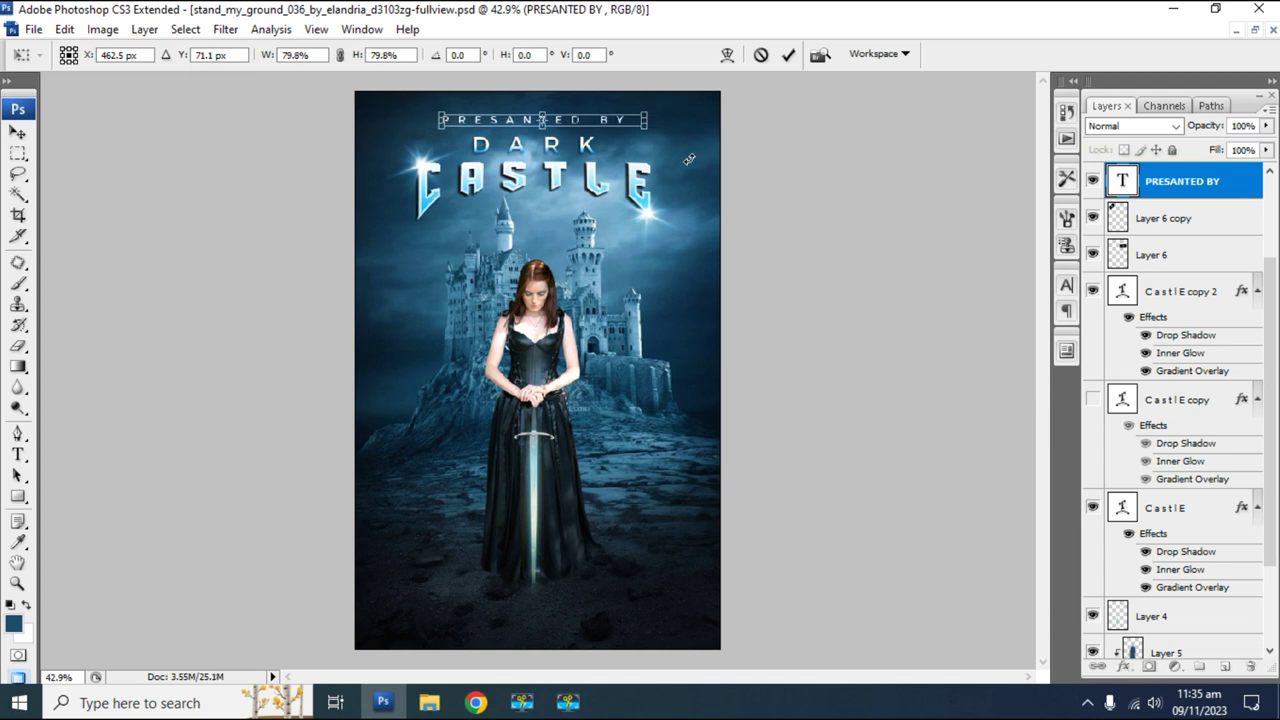
key(Return)
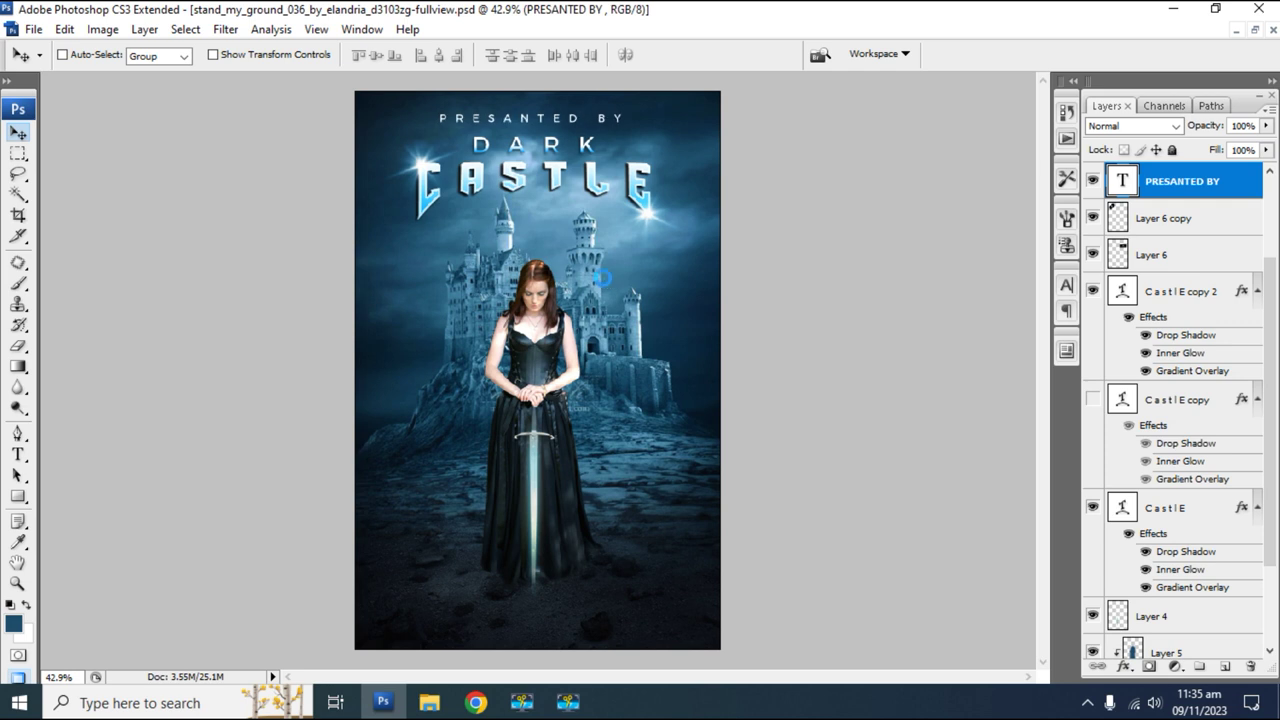
key(Down)
key(Down)
key(Down)
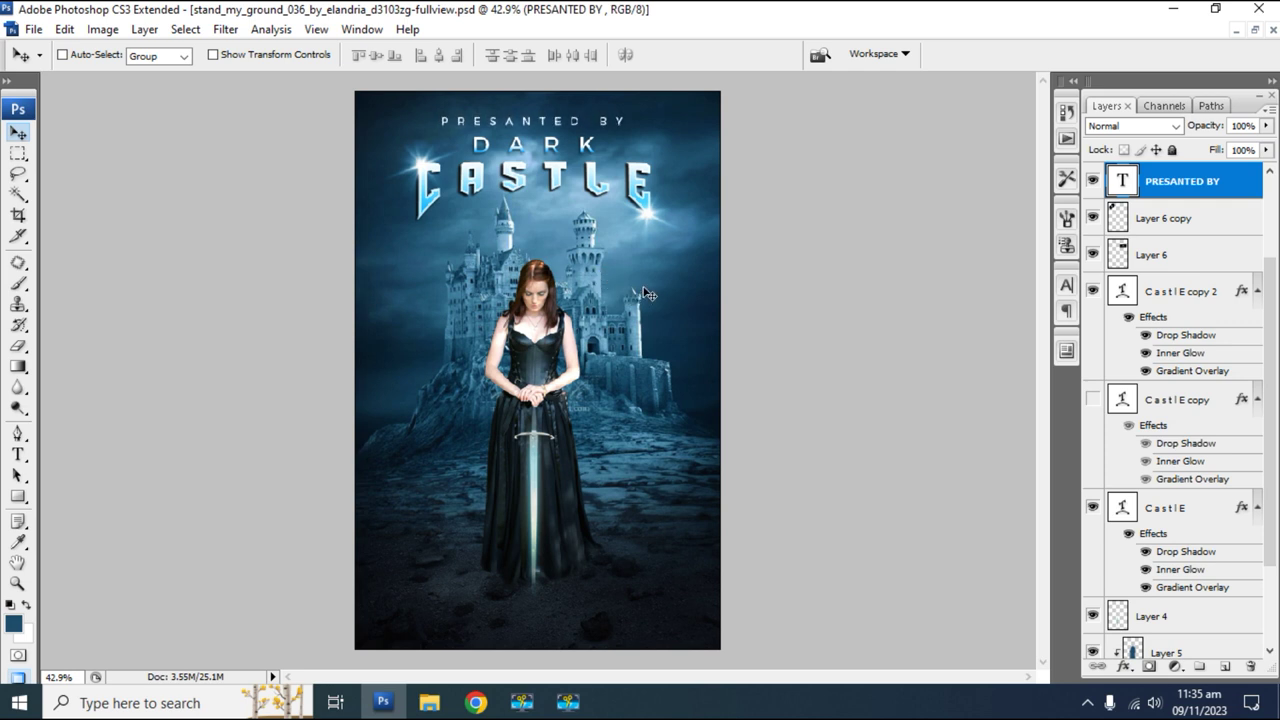
key(ctrl+j)
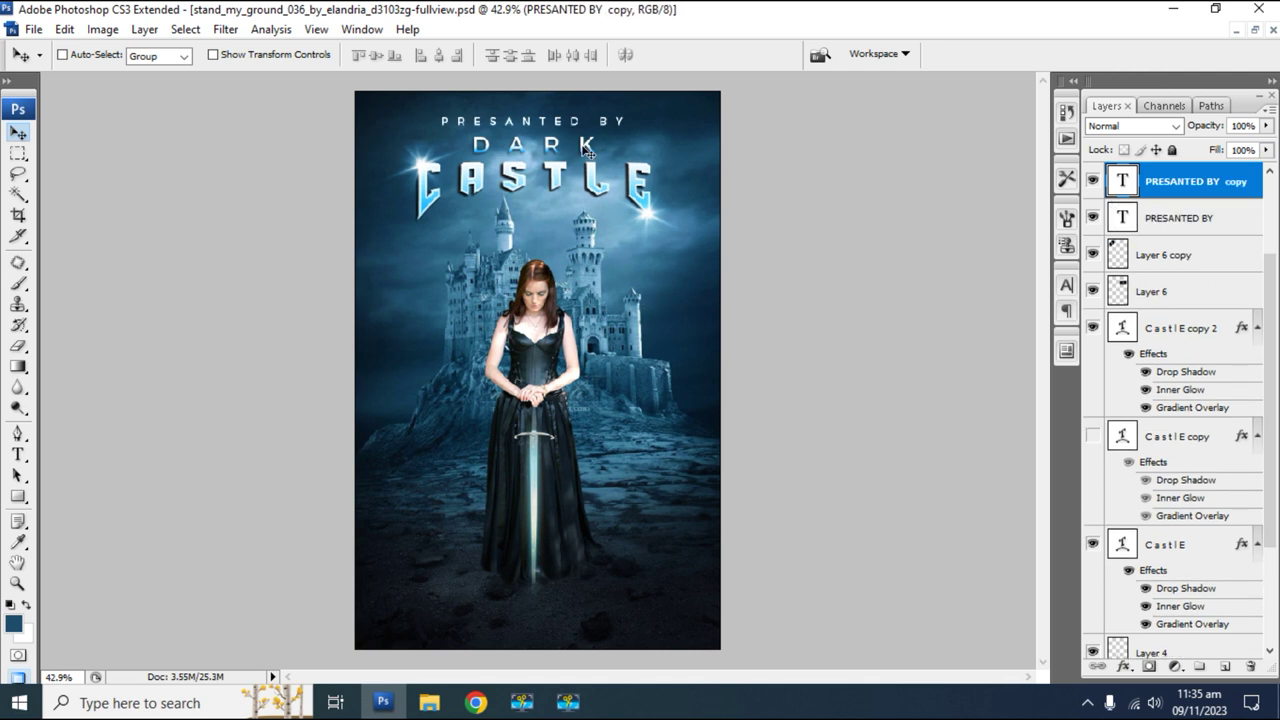
Move the PRESANTED BY copy to the bottom, retype it as EDITING BY and centre it.
drag(586, 455, 592, 622)
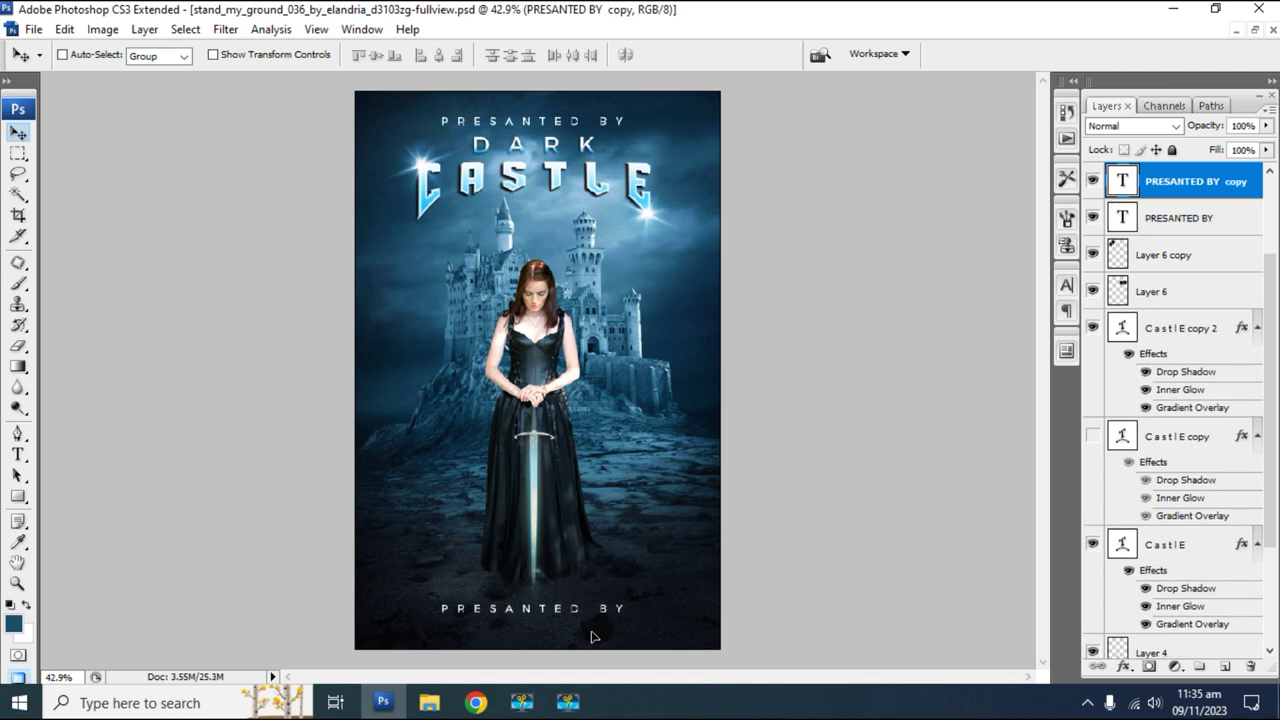
key(t)
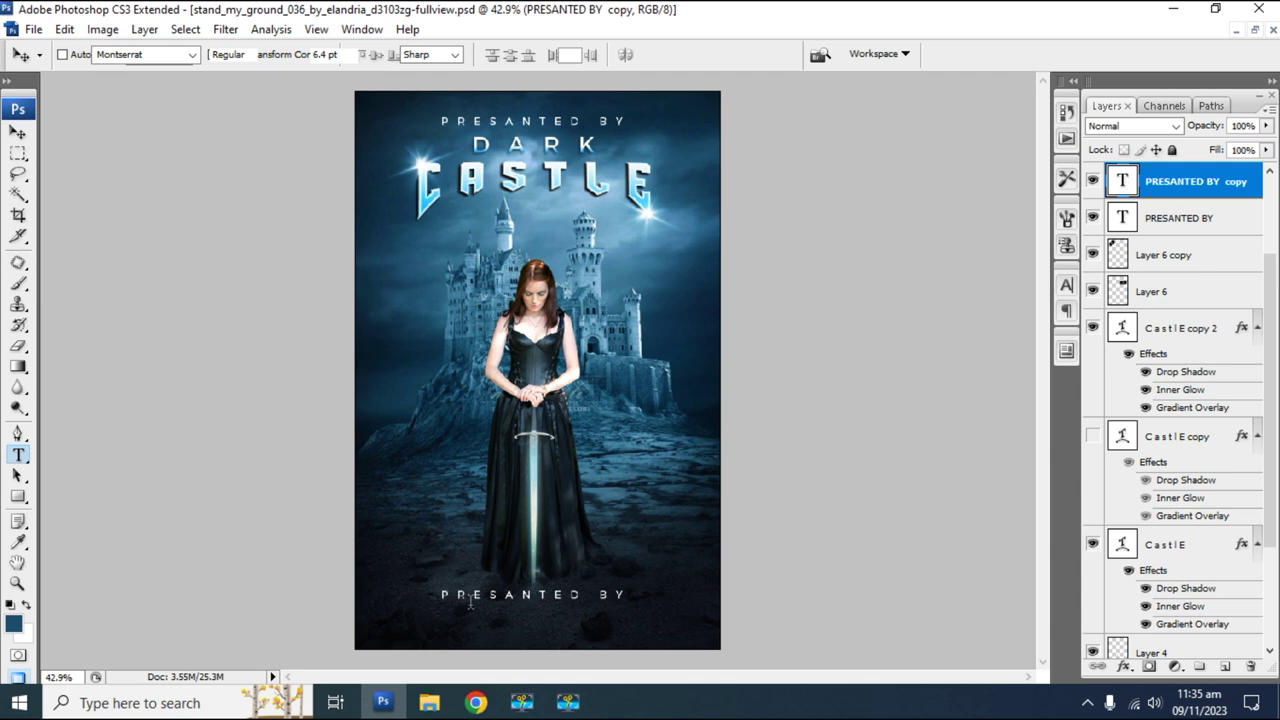
click(465, 596)
triple_click(610, 593)
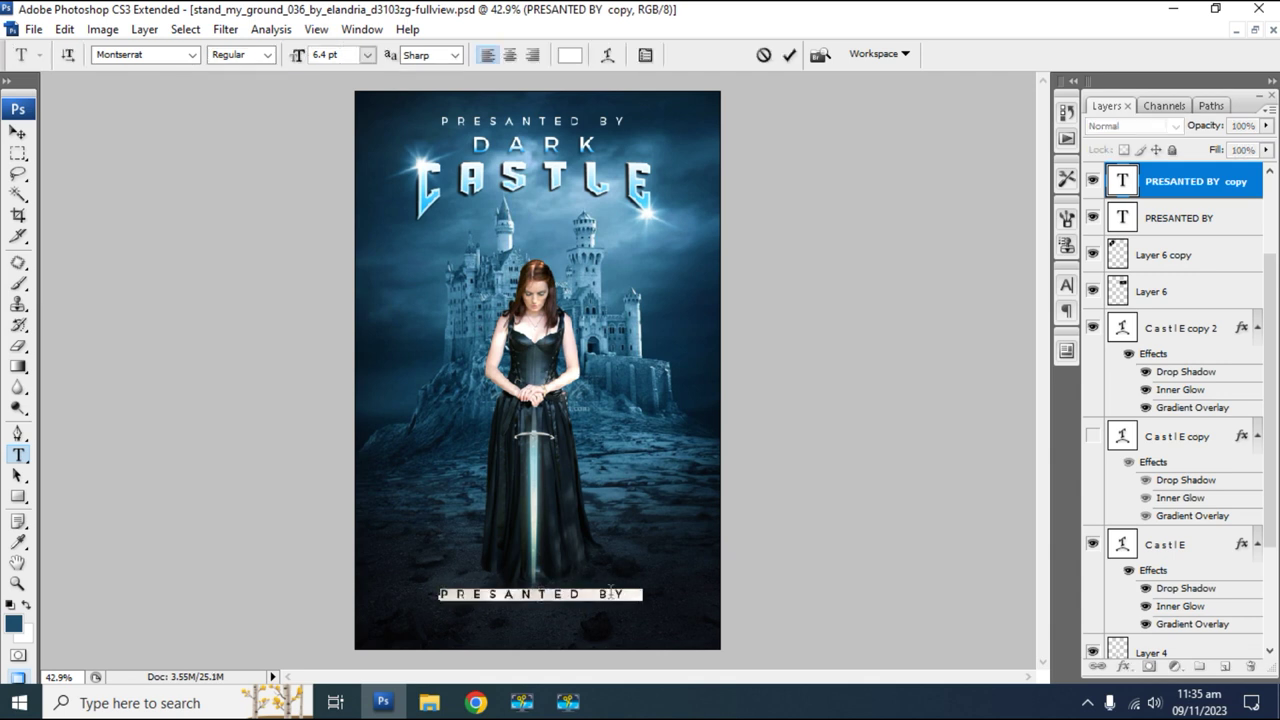
key(BackSpace)
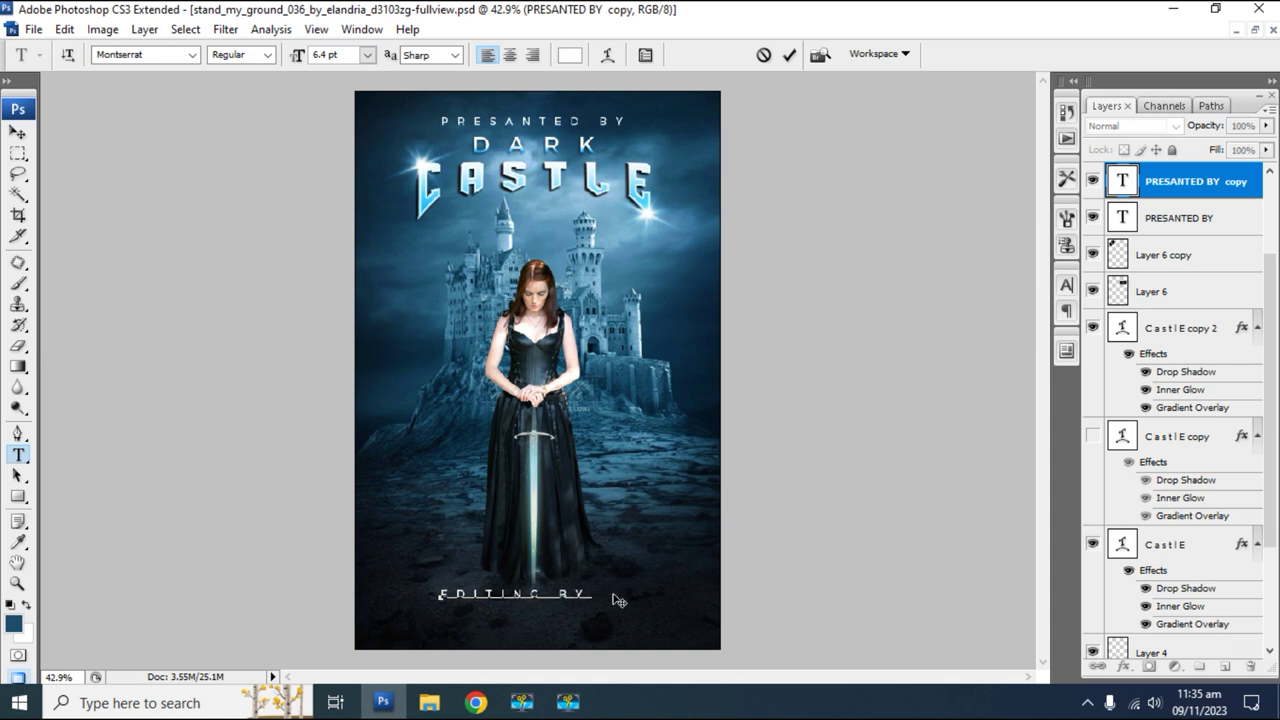
click(17, 134)
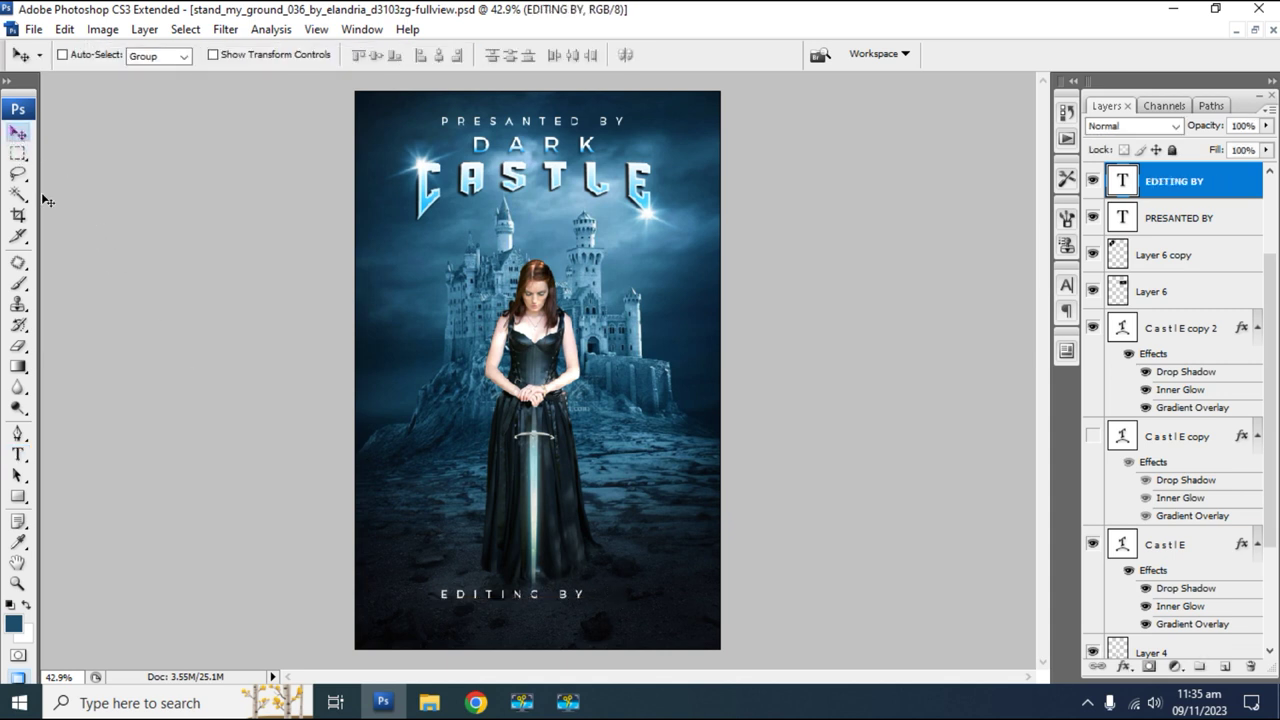
drag(530, 615, 538, 614)
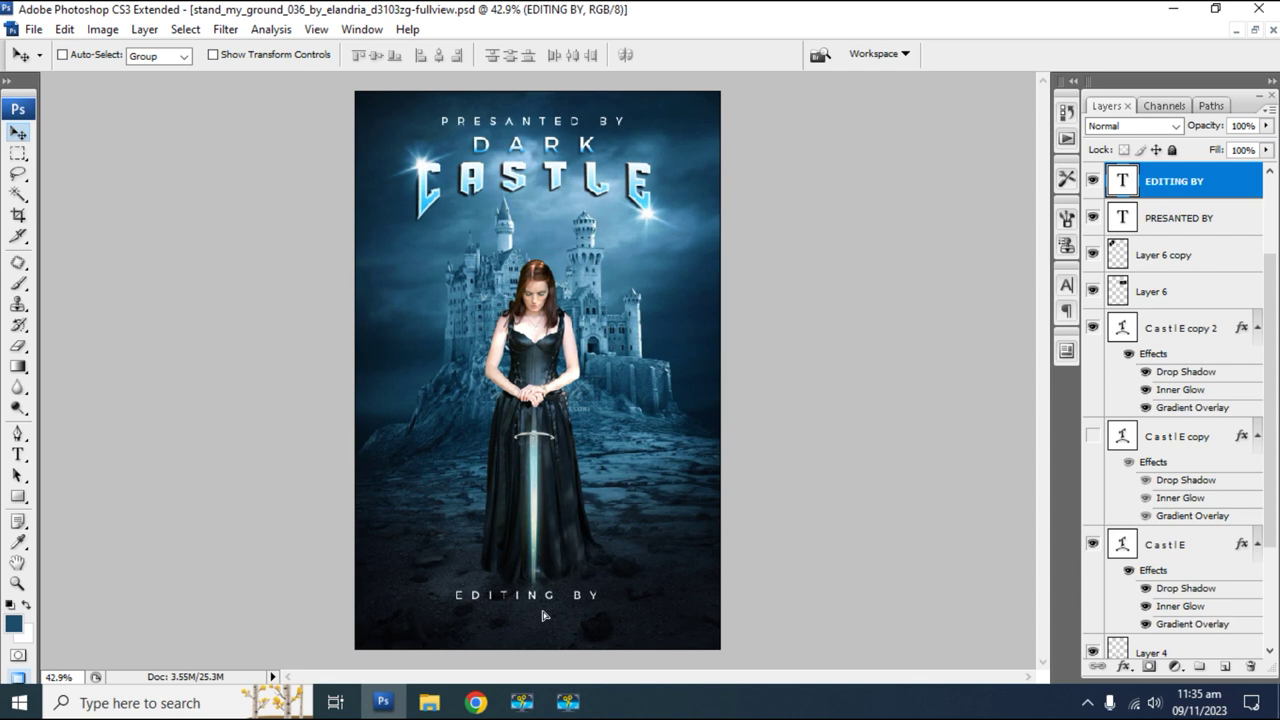
Start a name credit line at bottom left with letter spacing of 100.
key(t)
click(402, 625)
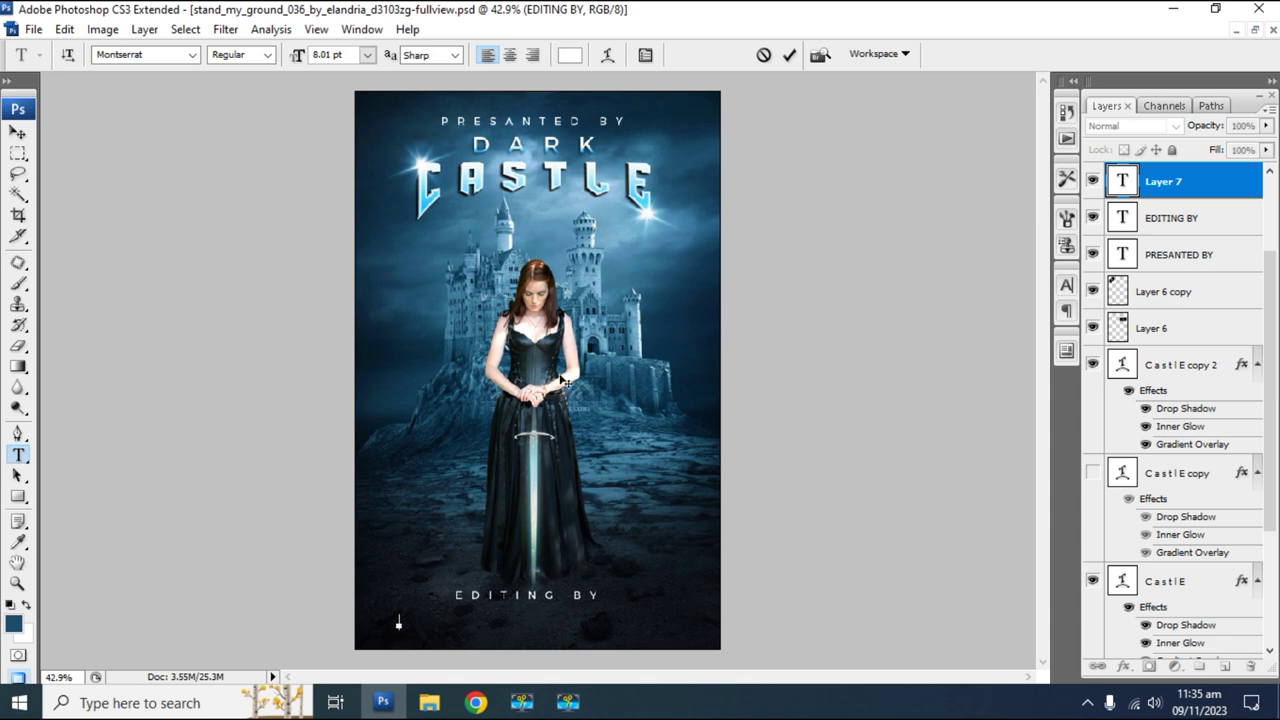
key(ctrl+t)
text(KAM)
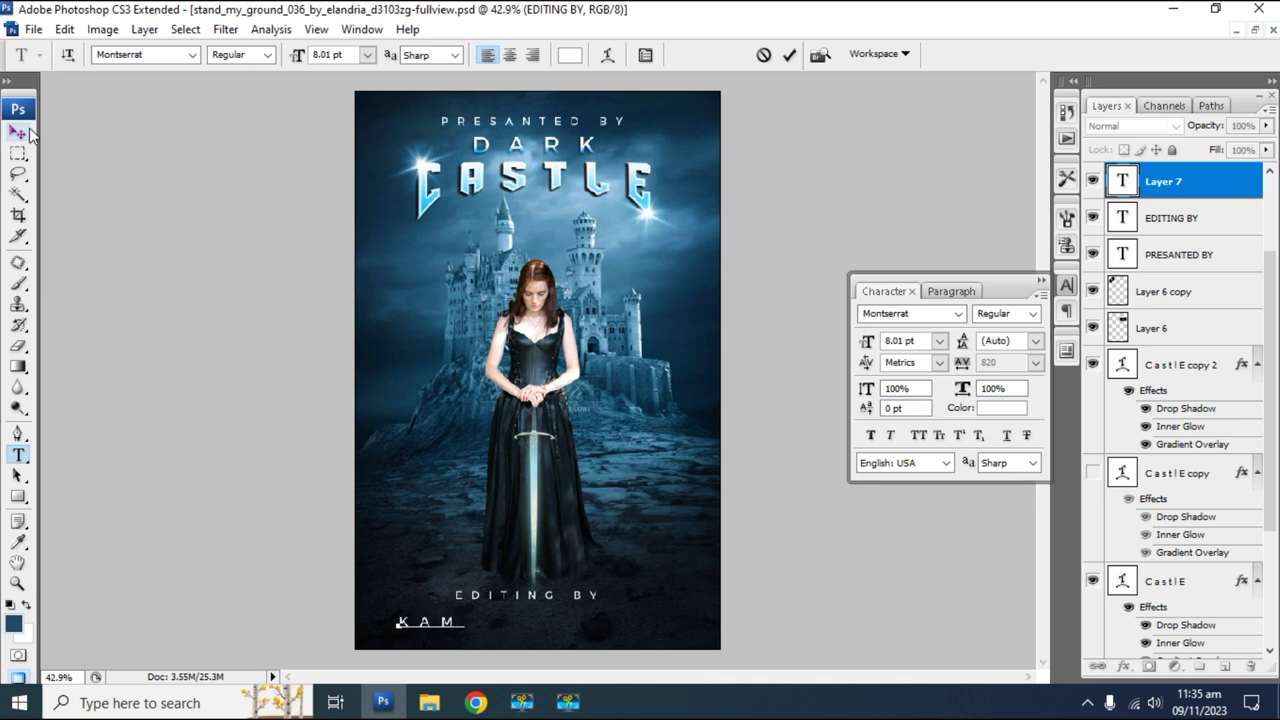
click(18, 133)
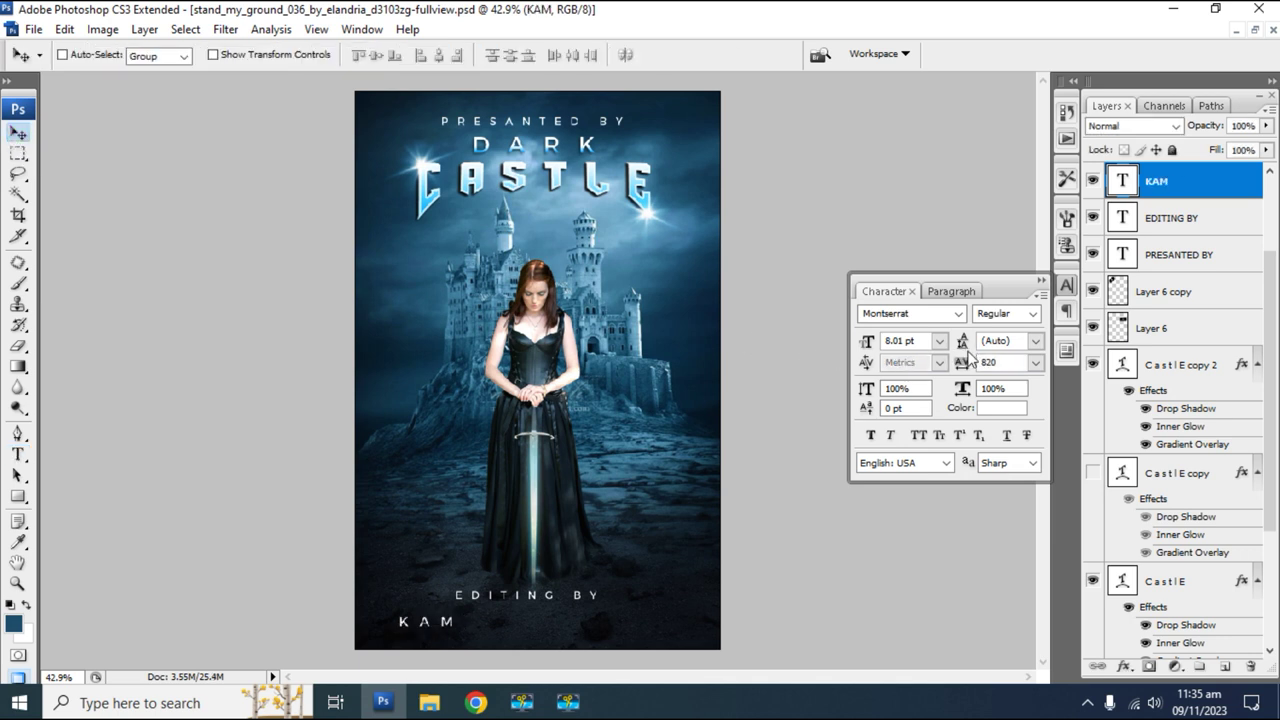
drag(962, 366, 946, 368)
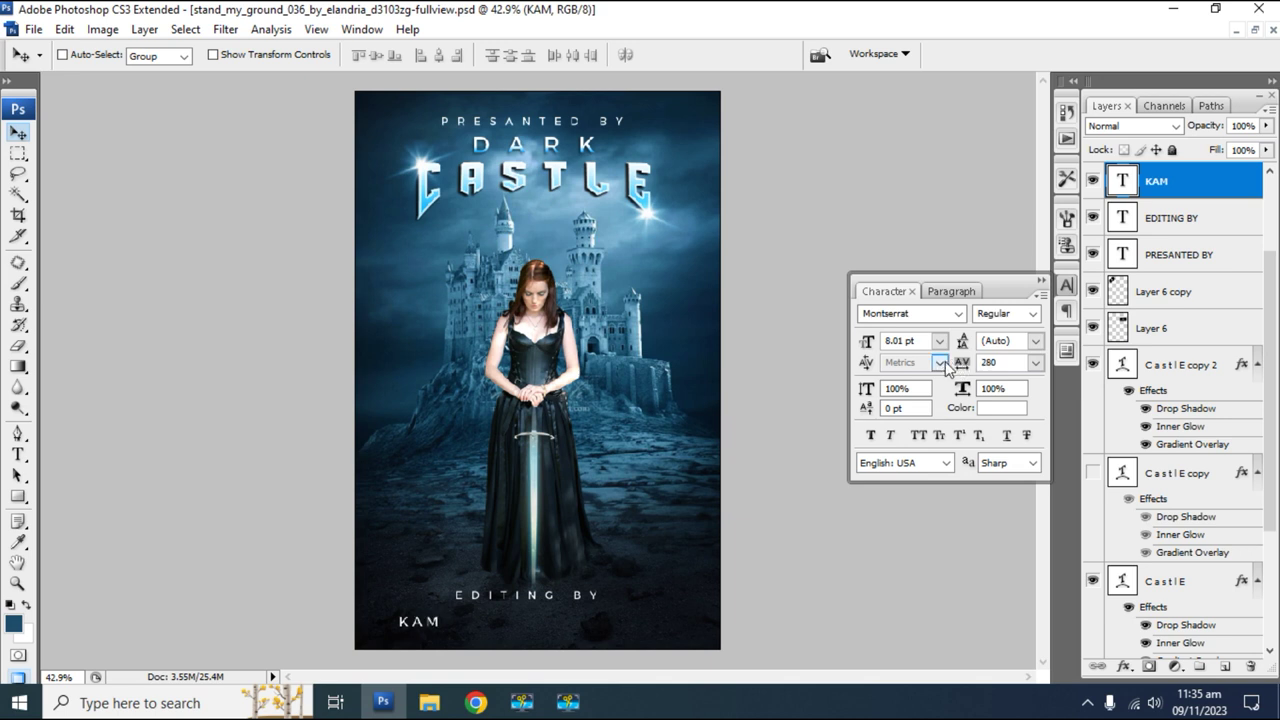
click(938, 362)
click(933, 362)
click(940, 364)
click(940, 366)
drag(968, 367, 950, 367)
Finish typing the editor's name, nudge the credit up and right, and zoom in on it.
key(t)
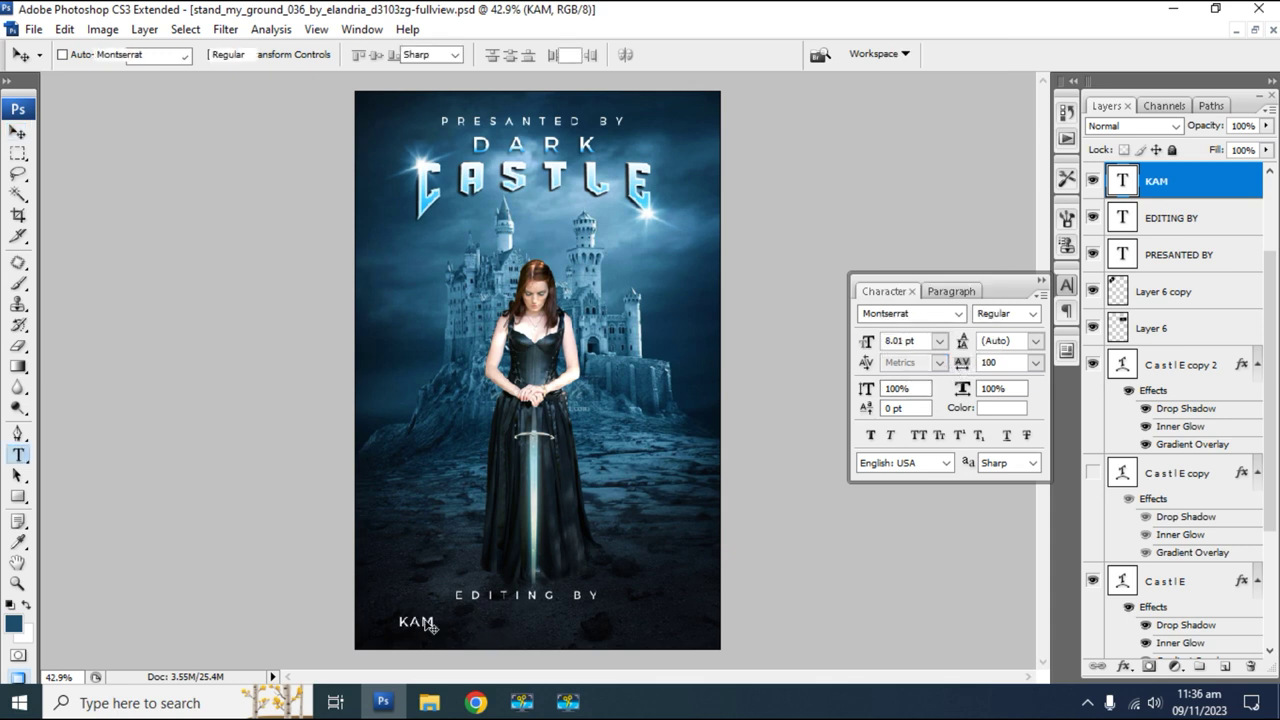
click(433, 622)
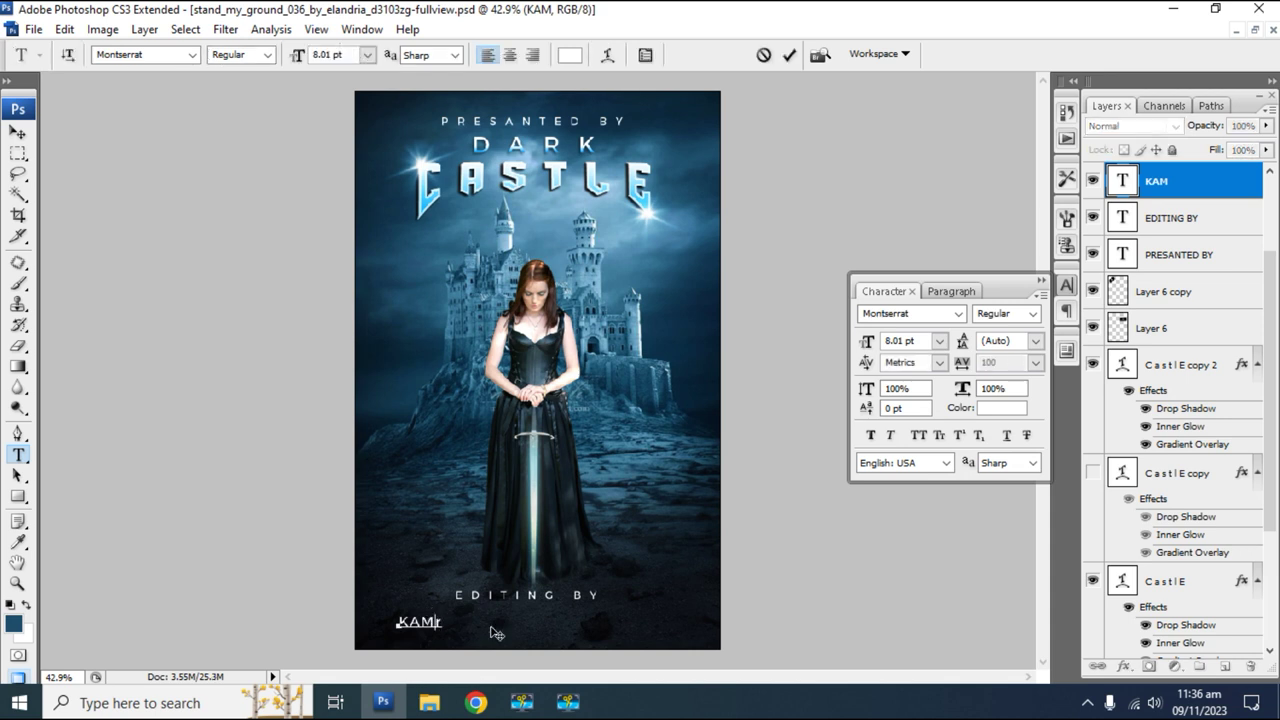
text(RAN)
text( SA)
text(ER)
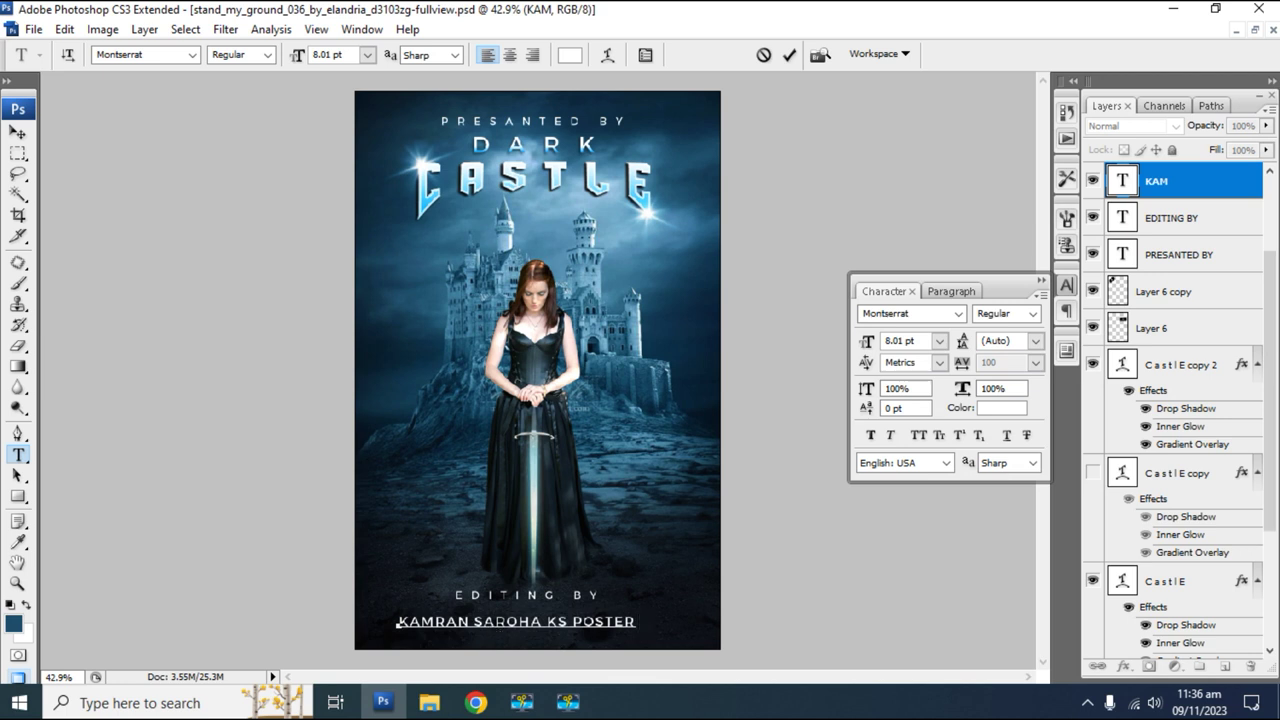
click(18, 133)
drag(552, 655, 569, 641)
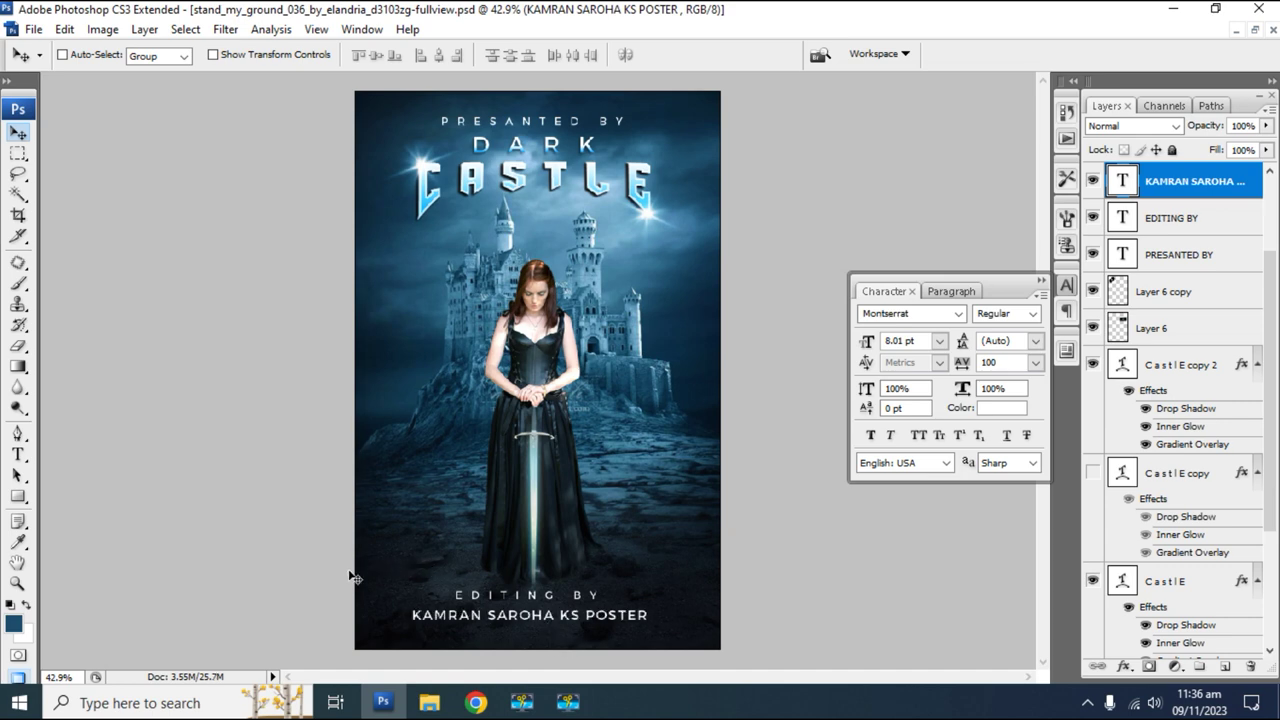
key(z)
drag(531, 629, 800, 668)
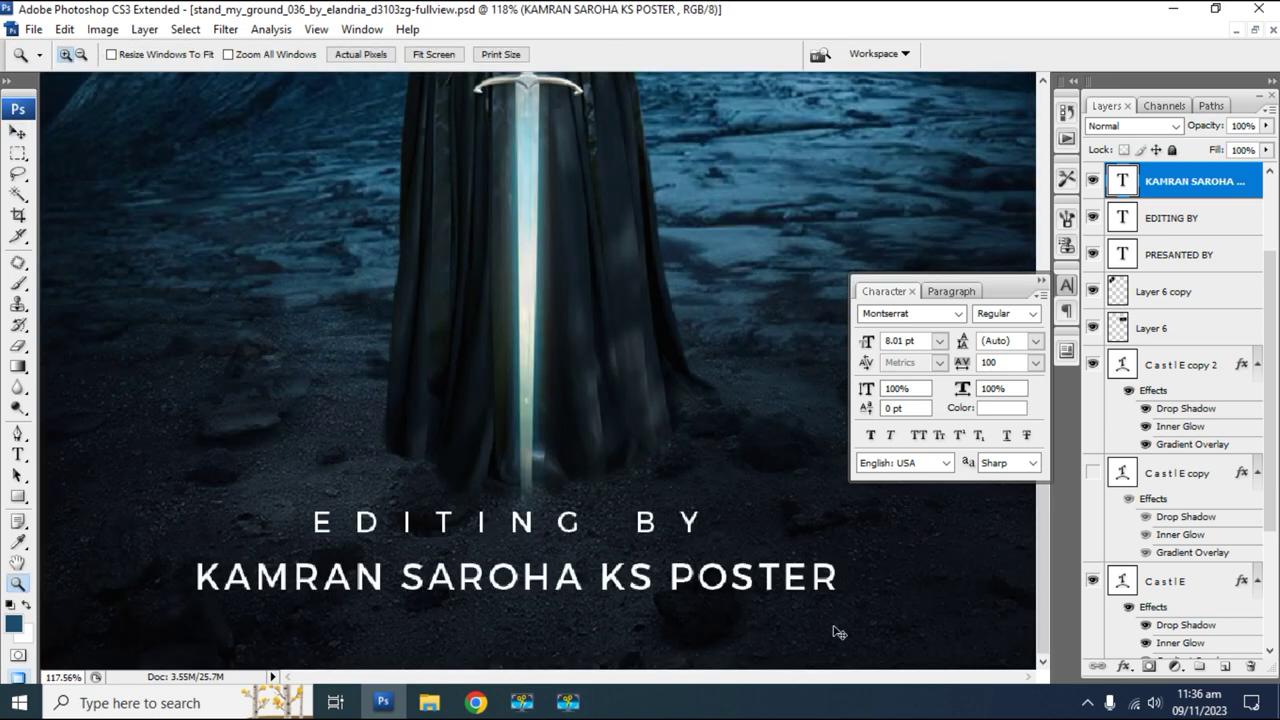
Enlarge the name credit to about 114% and nudge it up slightly.
key(ctrl+t)
drag(857, 558, 902, 555)
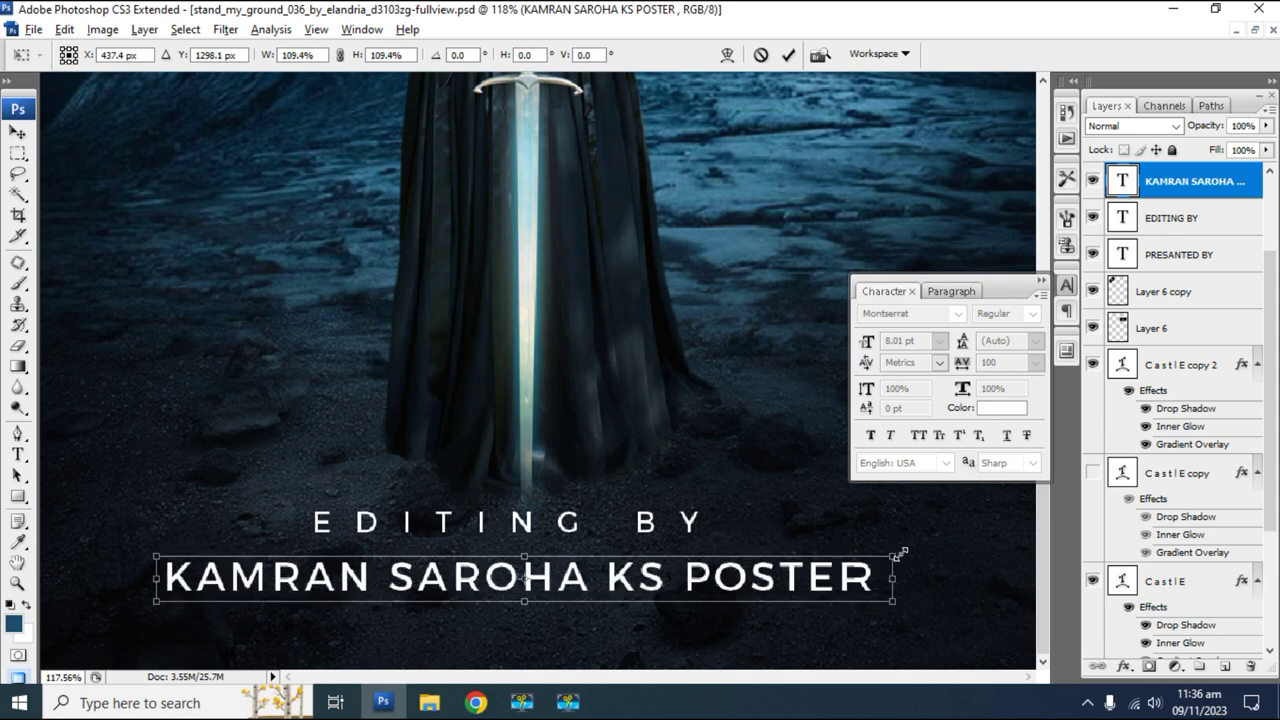
key(Return)
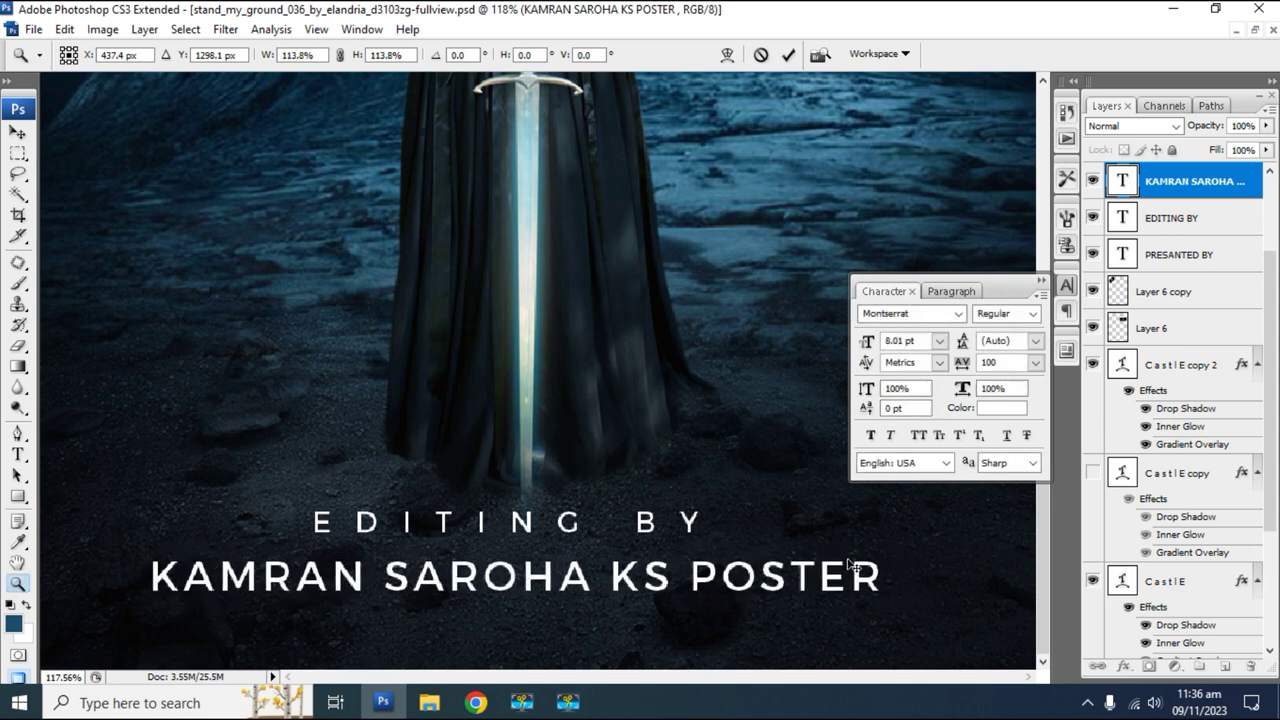
key(ctrl+0)
key(v)
key(Up)
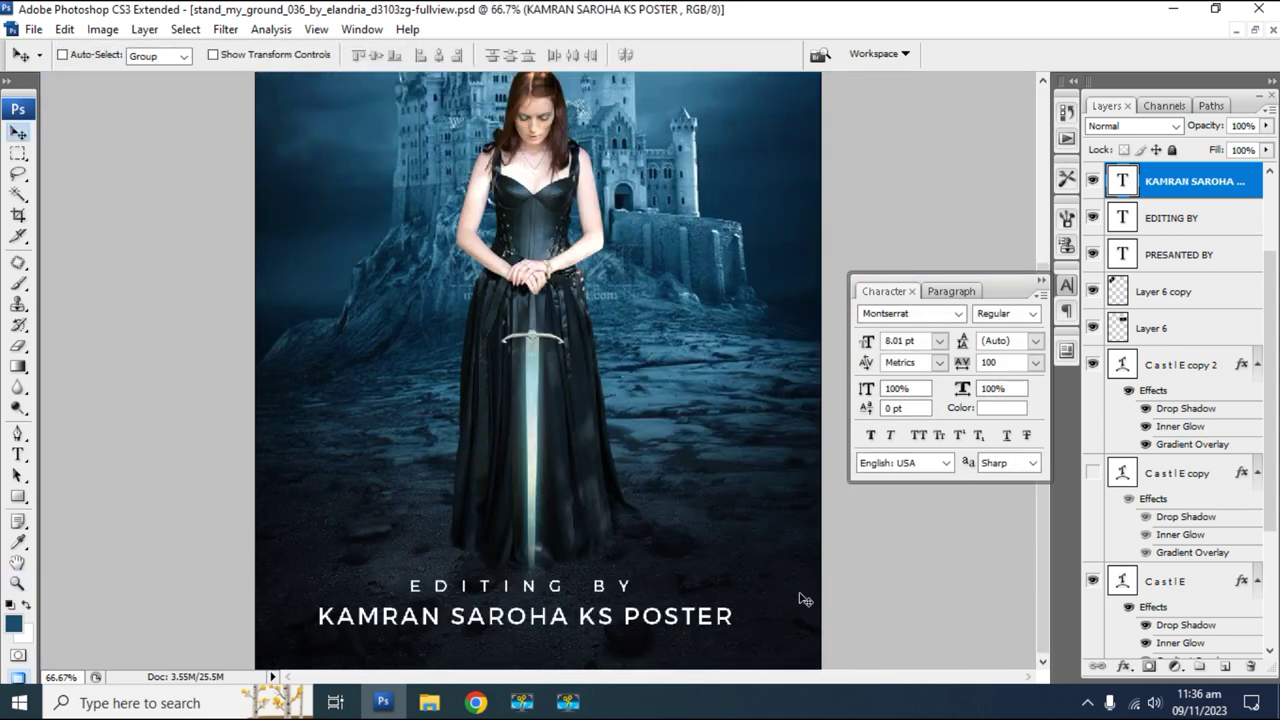
key(Up)
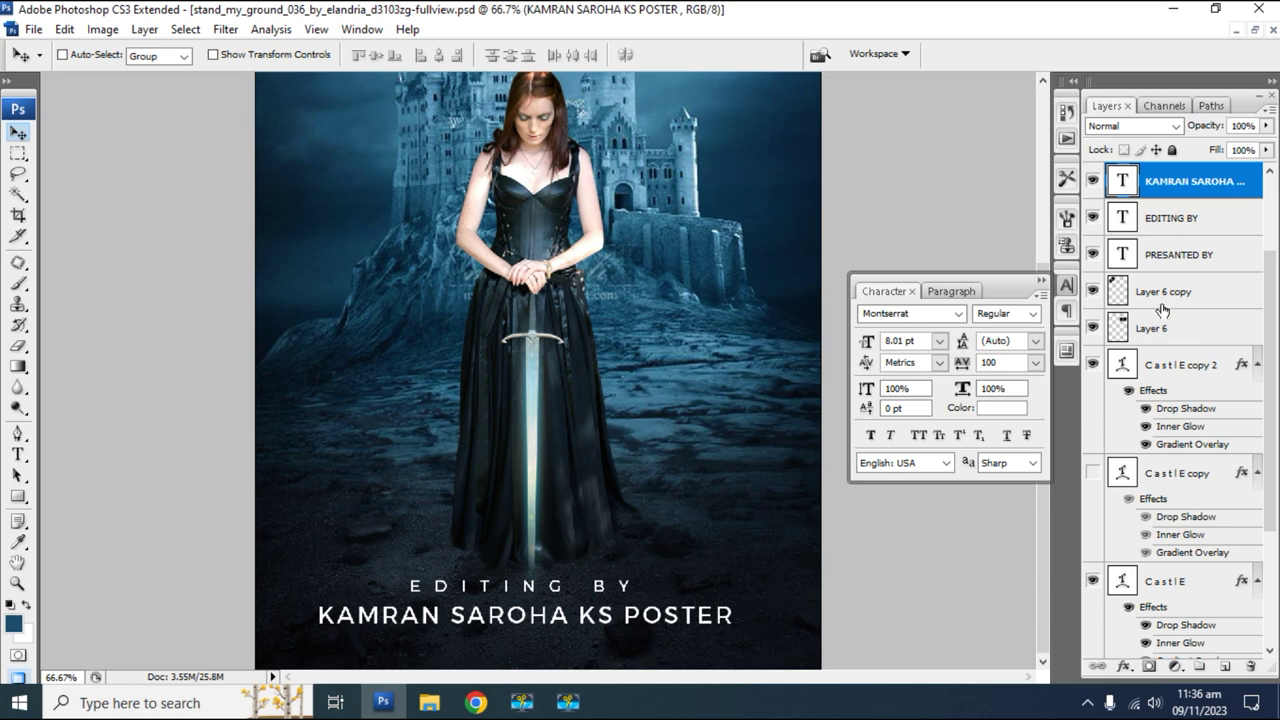
Scale EDITING BY and the name credit down together to 75.8%.
ctrl+click(1190, 220)
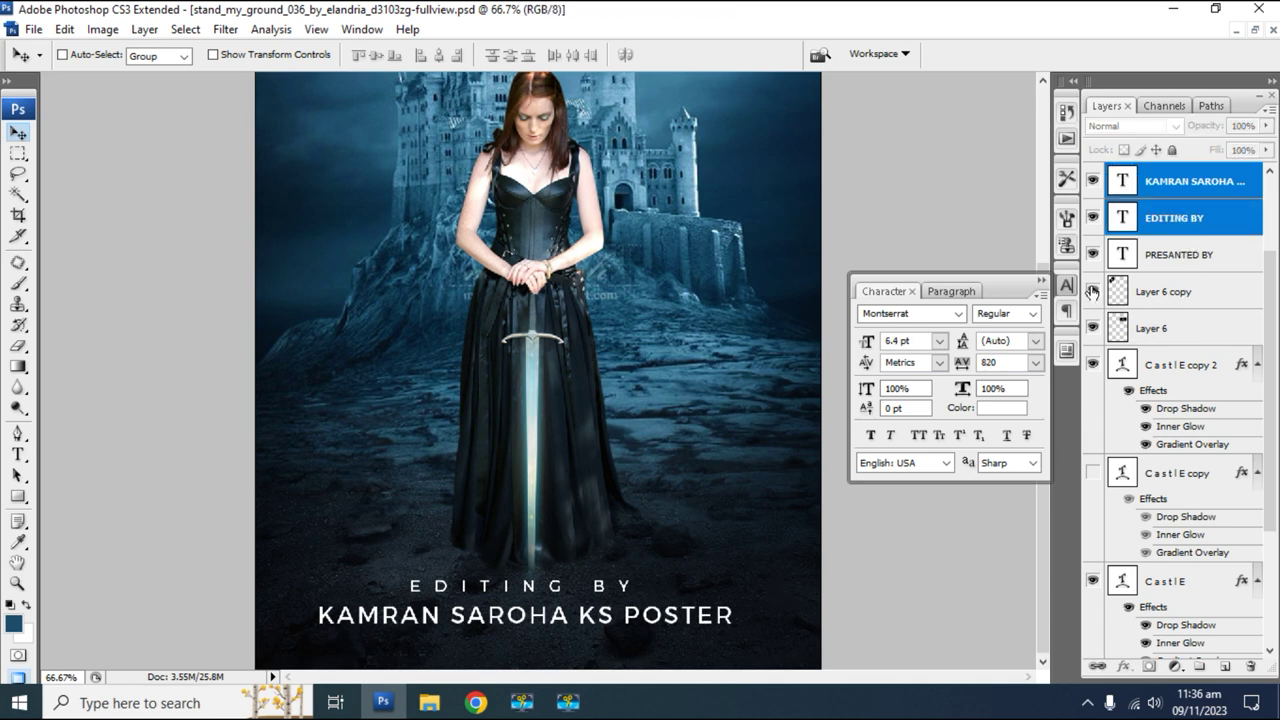
click(1041, 280)
key(ctrl+t)
drag(733, 579, 679, 600)
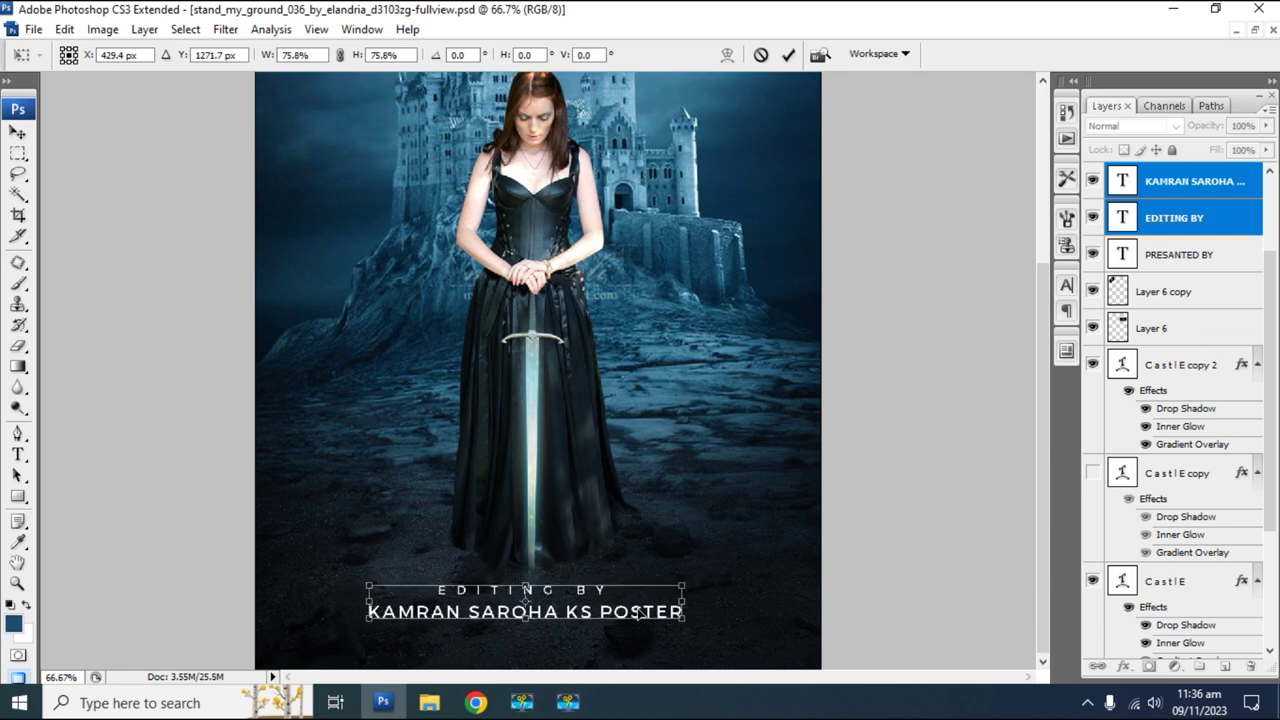
key(Return)
key(ctrl+minus)
key(ctrl+minus)
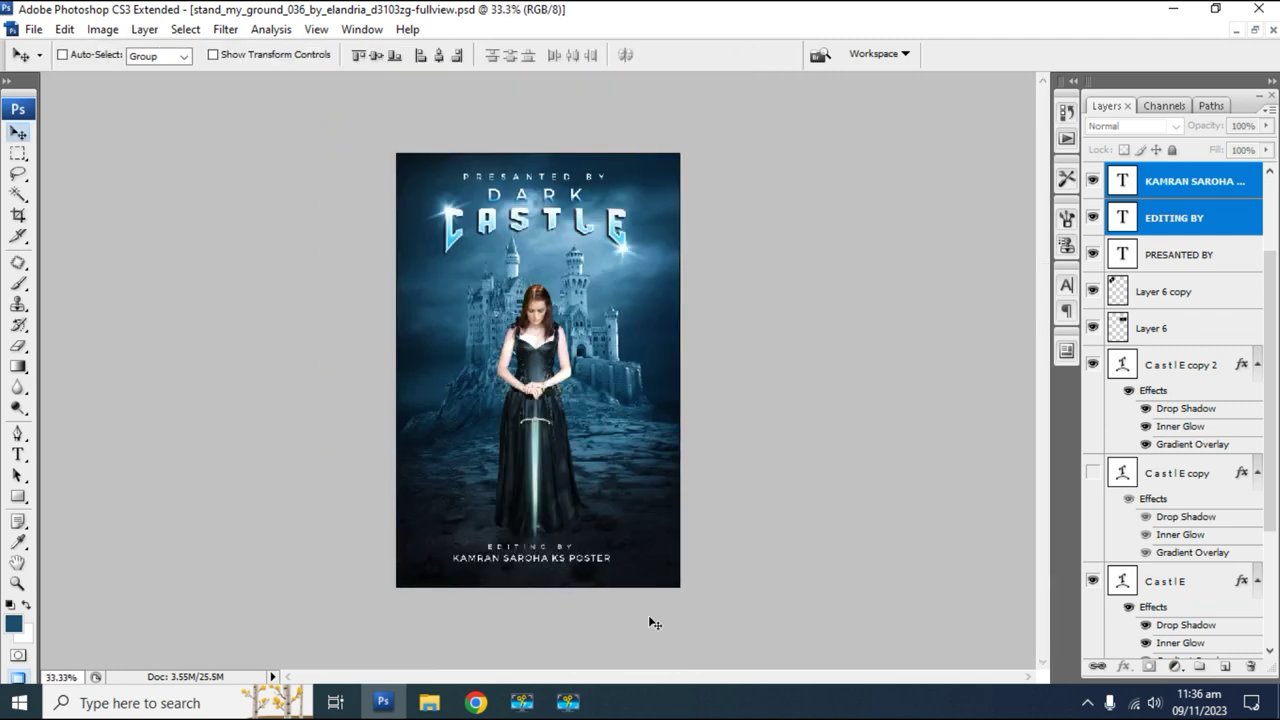
key(ctrl+plus)
scroll(655, 623, down, 1)
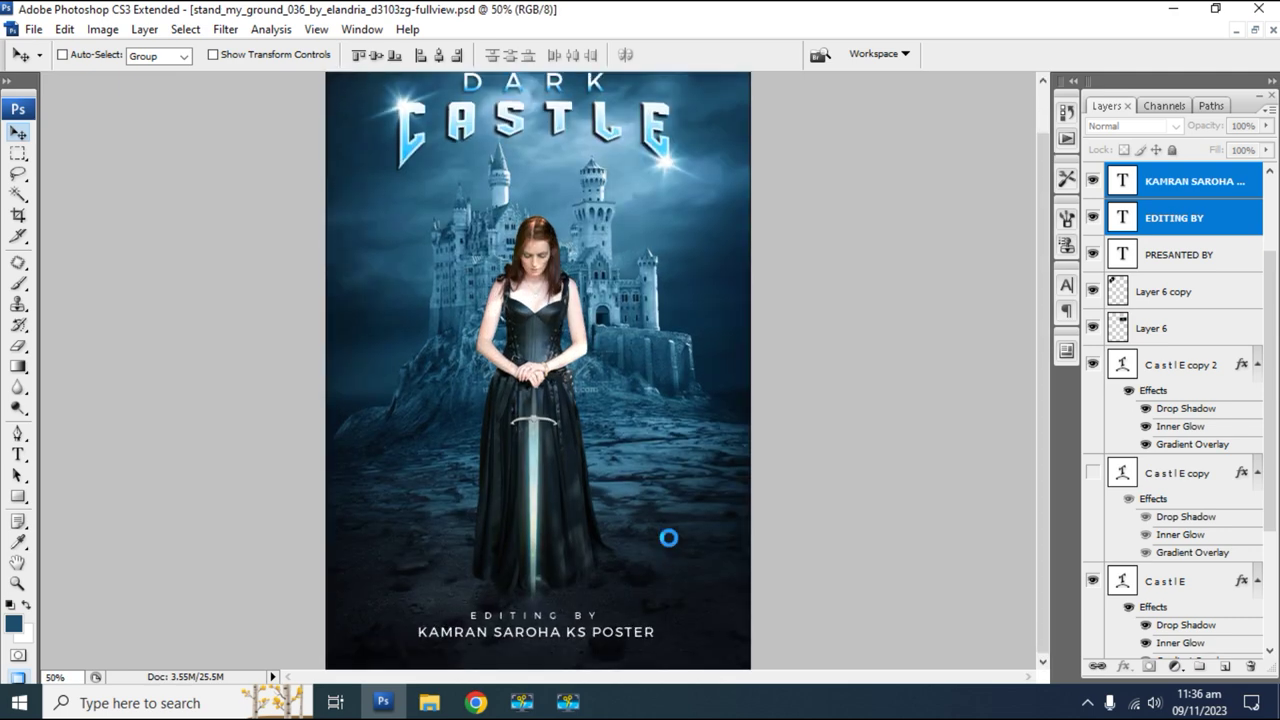
Zoom in on the bottom credits and select the name credit text layer.
key(z)
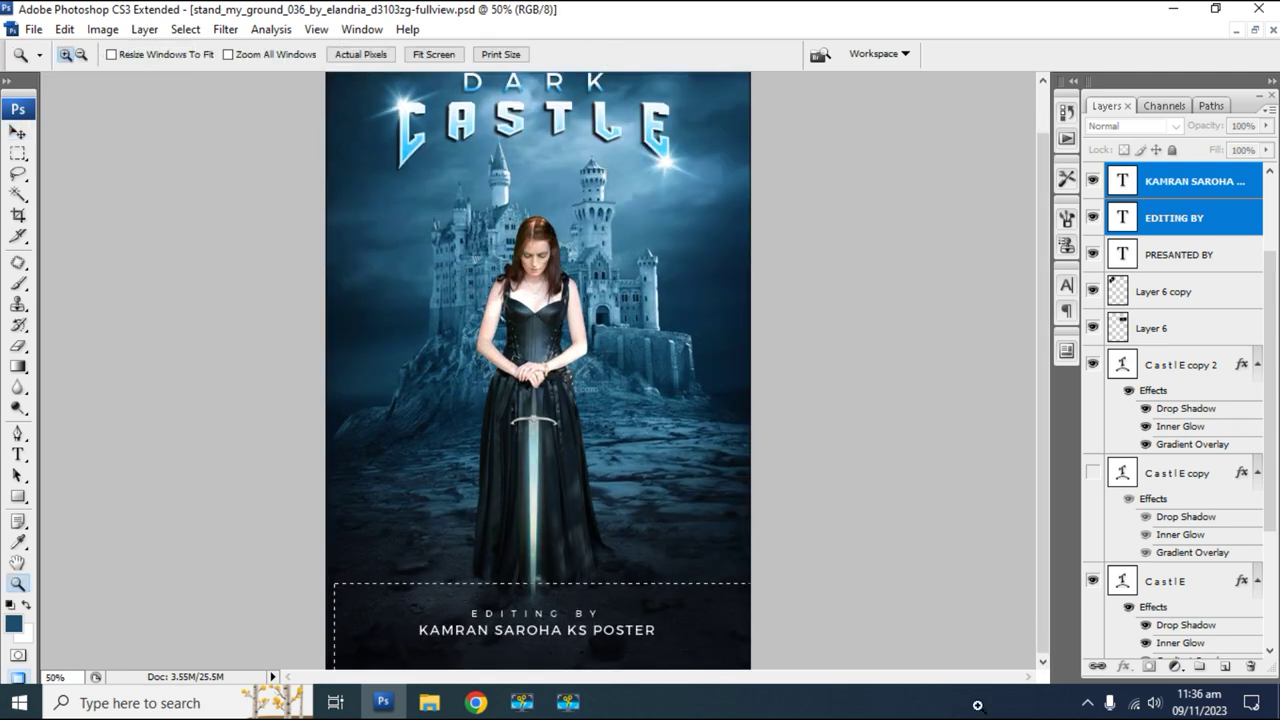
drag(977, 704, 977, 704)
key(t)
click(600, 592)
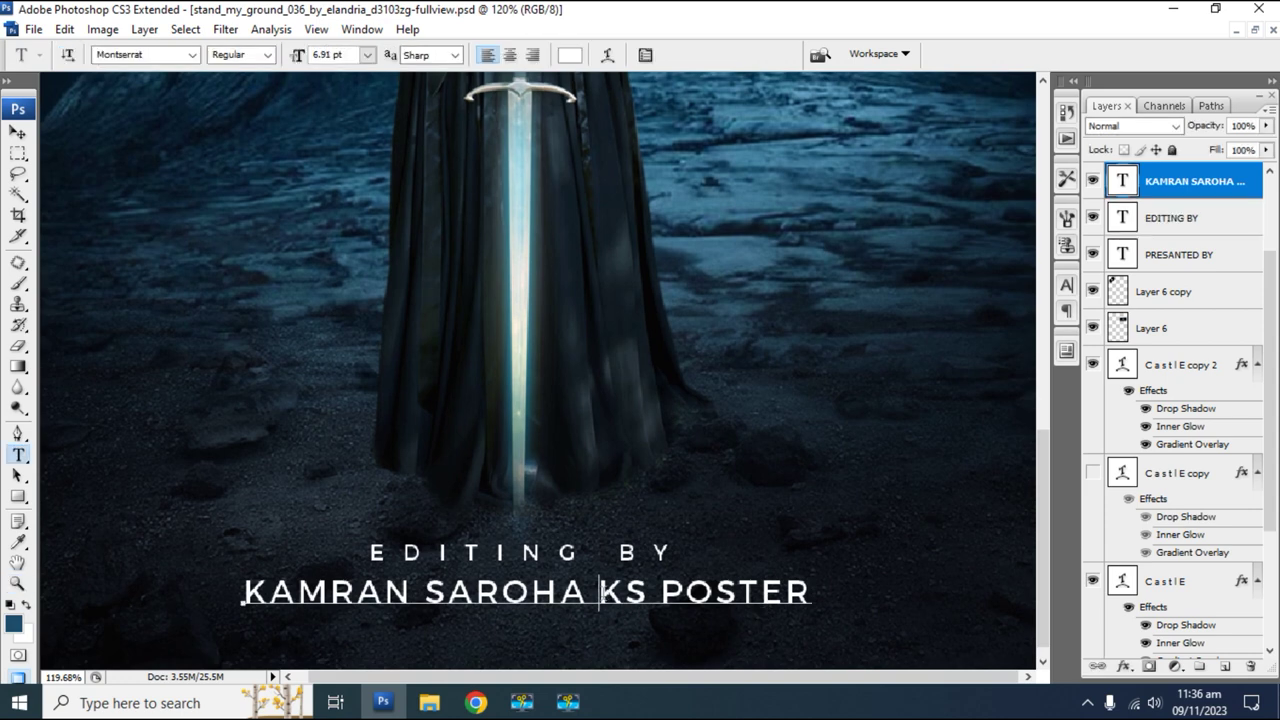
key(ctrl+Return)
click(17, 132)
key(t)
Set the name credit's text colour to pale blue d7effc.
click(581, 56)
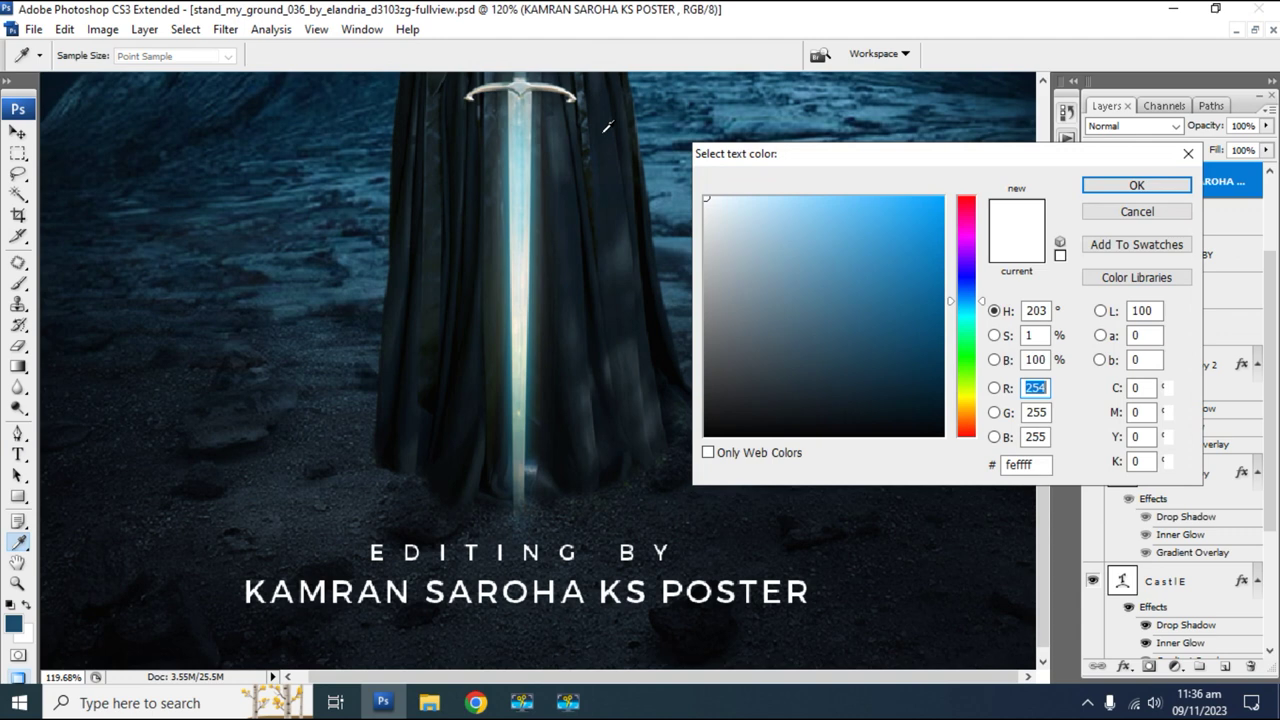
click(527, 318)
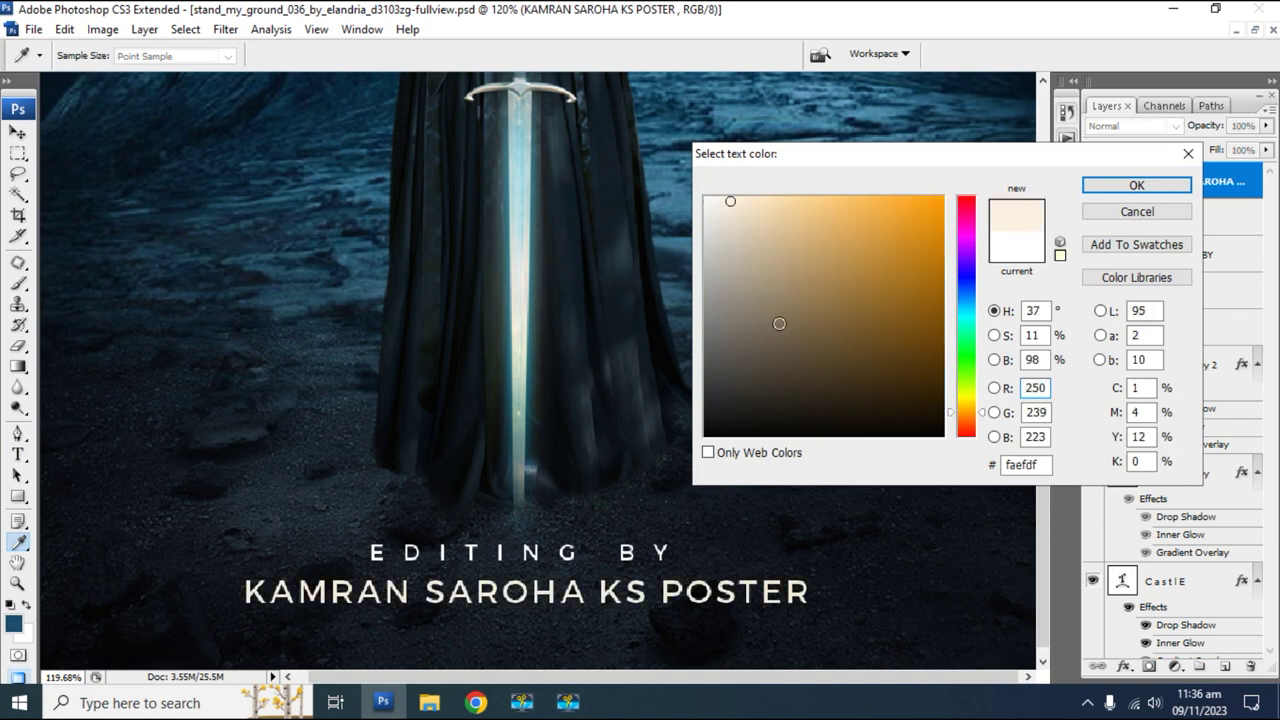
click(674, 190)
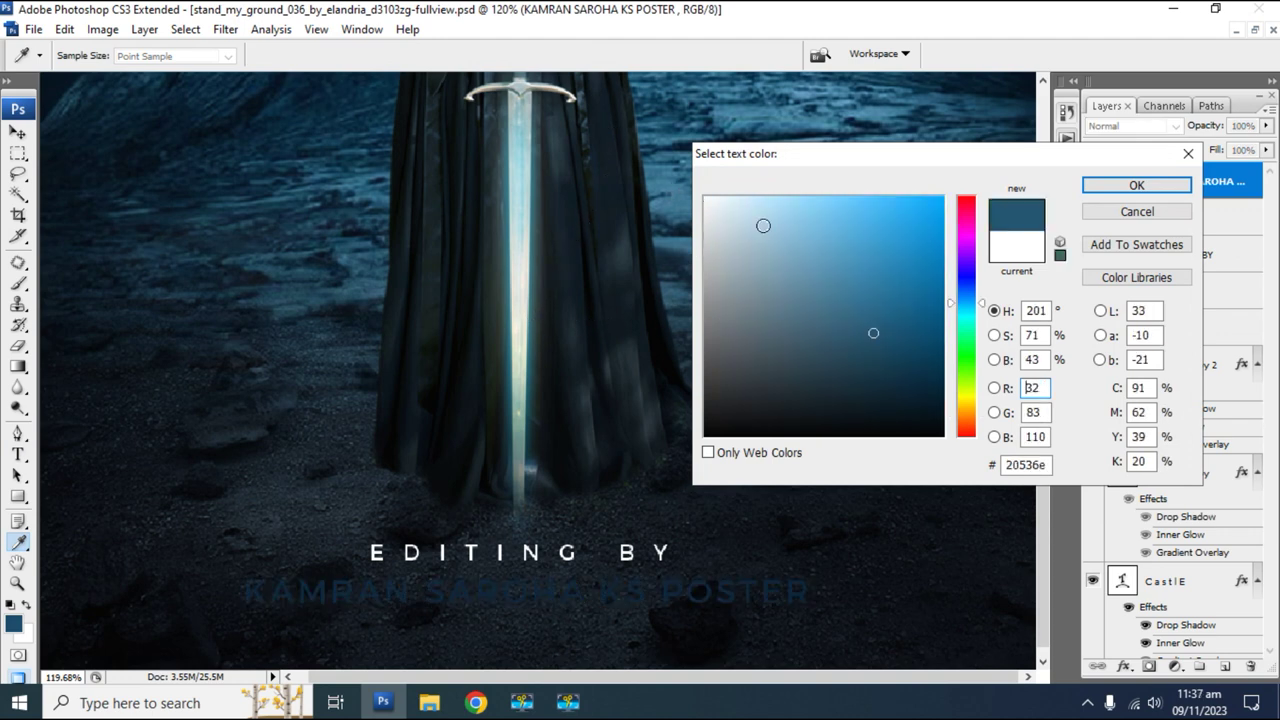
click(759, 239)
drag(759, 239, 739, 199)
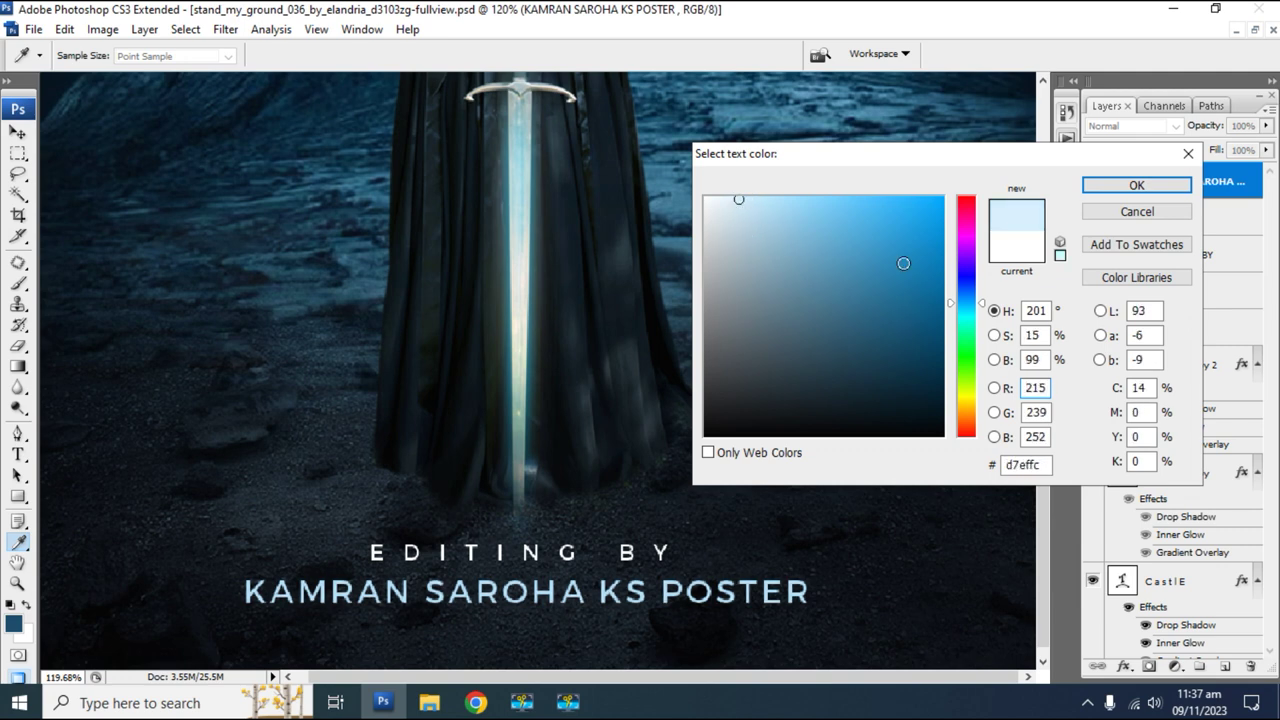
click(1135, 186)
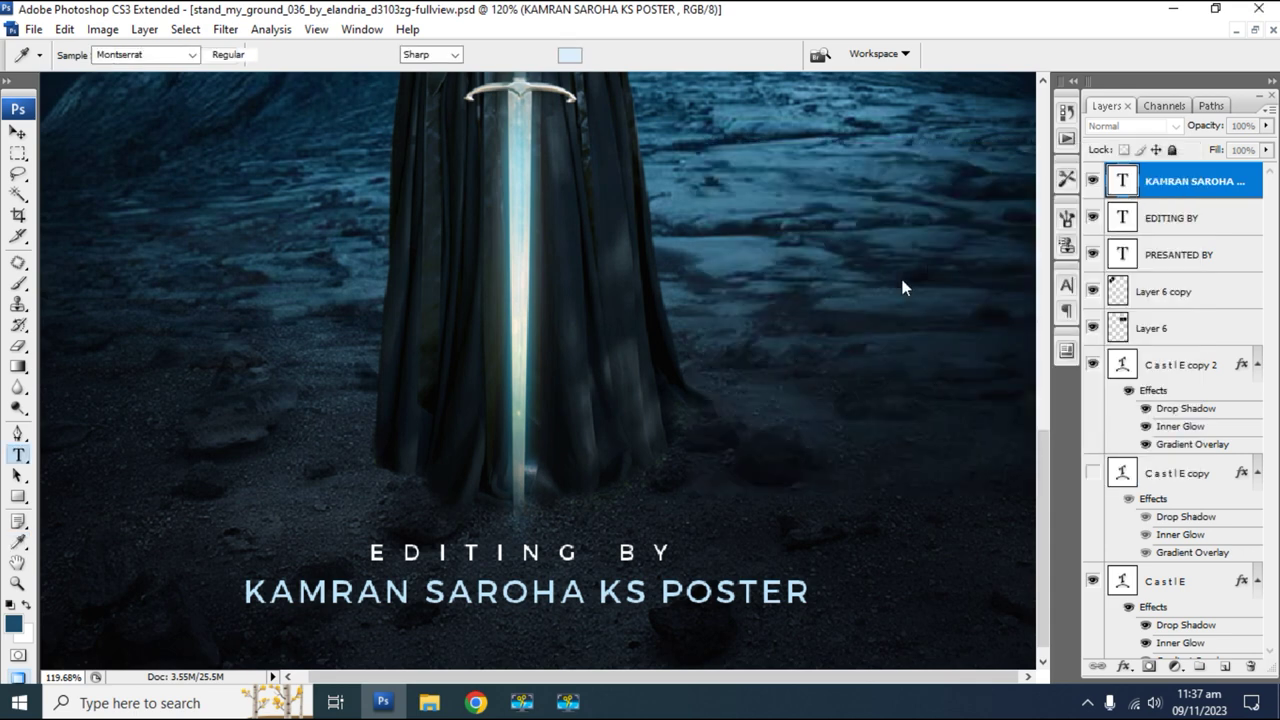
key(ctrl+minus)
key(ctrl+minus)
key(ctrl+minus)
key(ctrl+minus)
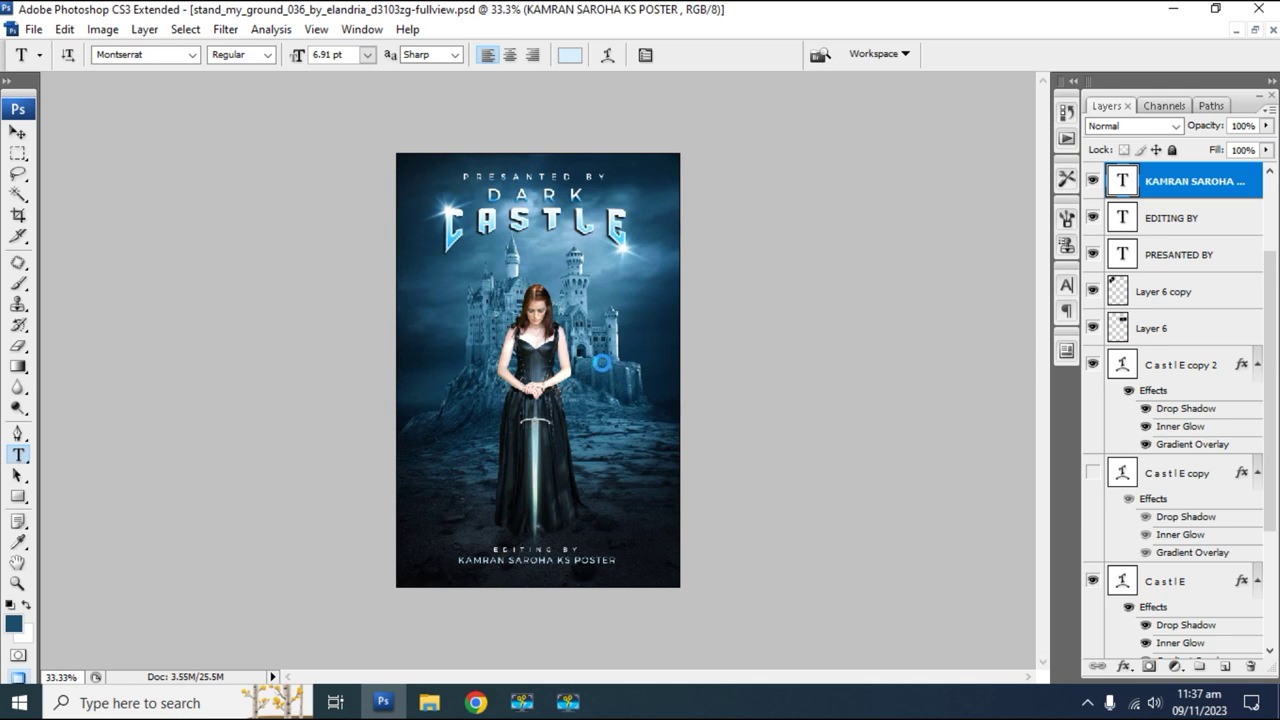
Select Layer 0, the woman with the sword, and set its Hue/Saturation saturation to +8.
key(ctrl+plus)
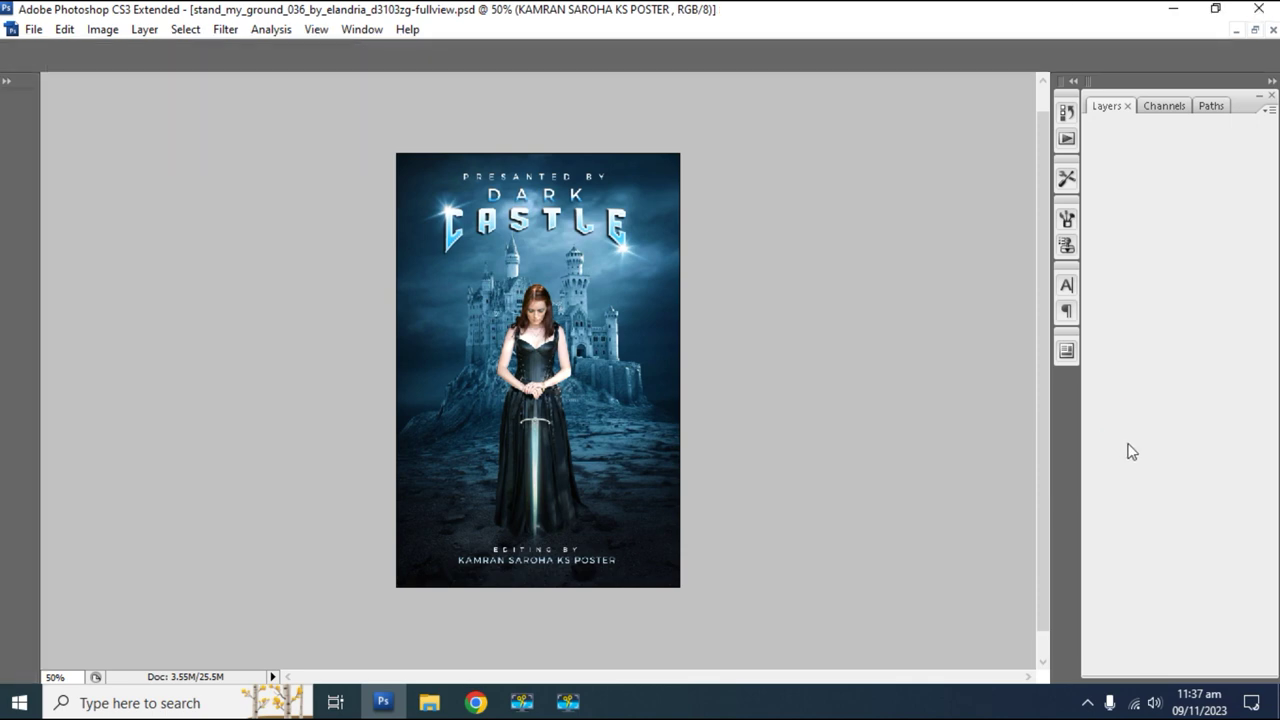
scroll(1150, 458, down, 2)
scroll(1155, 461, down, 2)
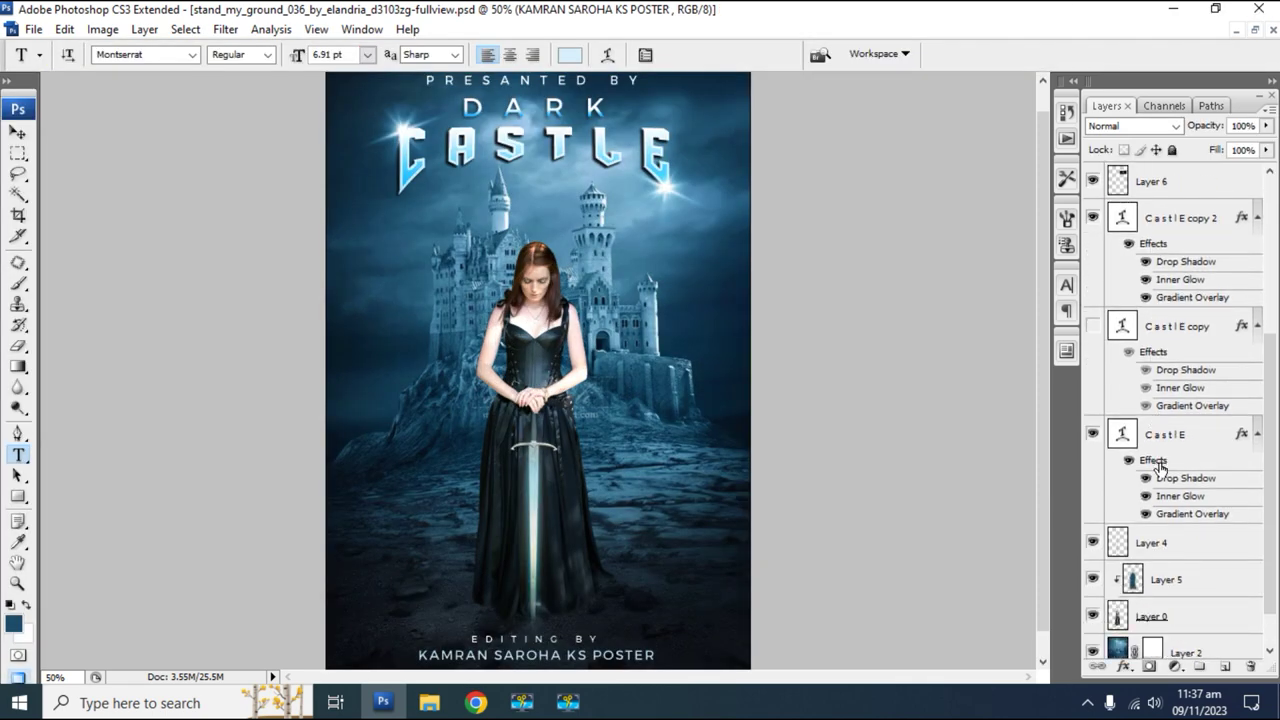
scroll(590, 415, down, 1)
ctrl+right_click(587, 415)
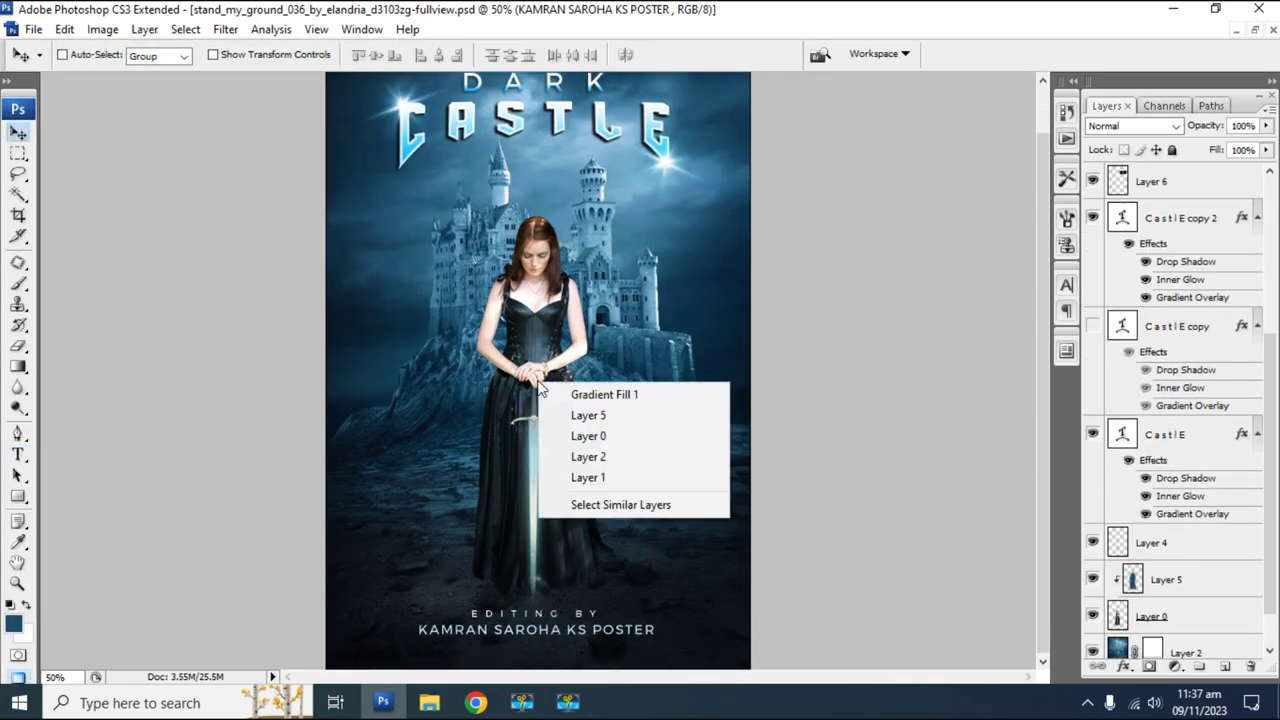
click(589, 424)
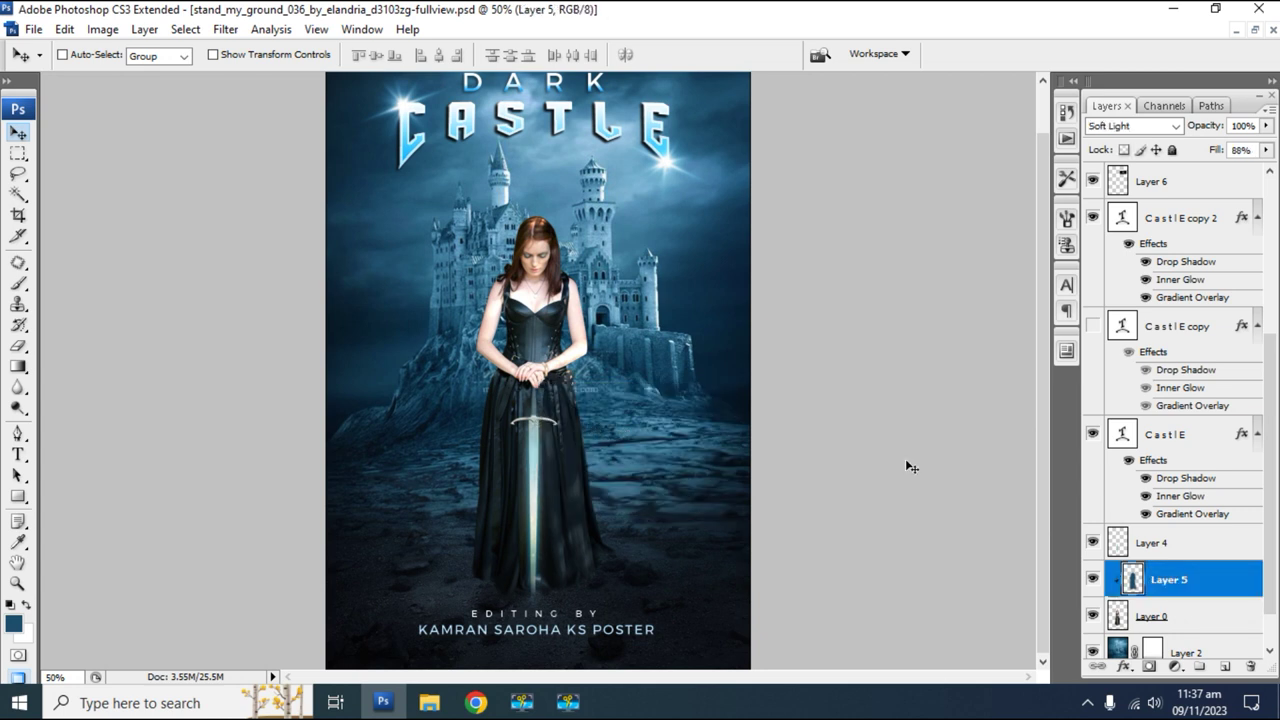
scroll(1199, 567, down, 1)
click(1172, 567)
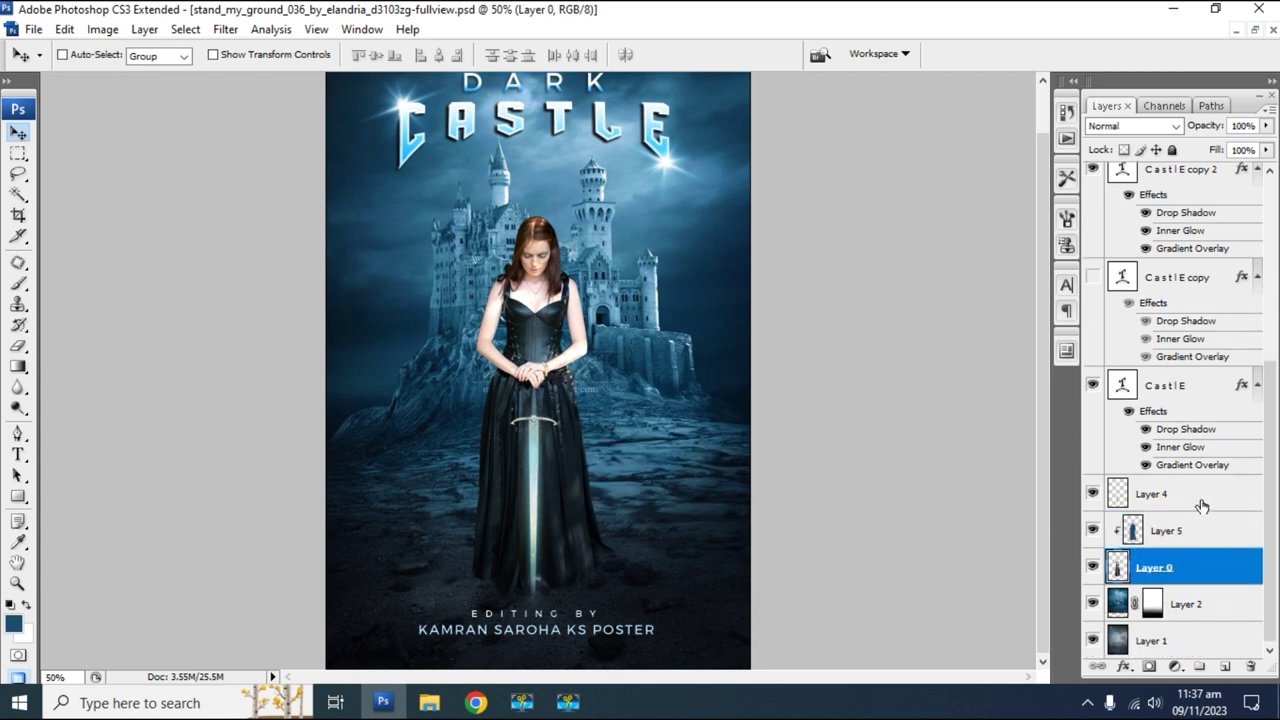
key(ctrl+u)
mouse_move(947, 292)
mouse_down()
mouse_move(890, 305)
mouse_move(976, 314)
mouse_move(955, 311)
mouse_up()
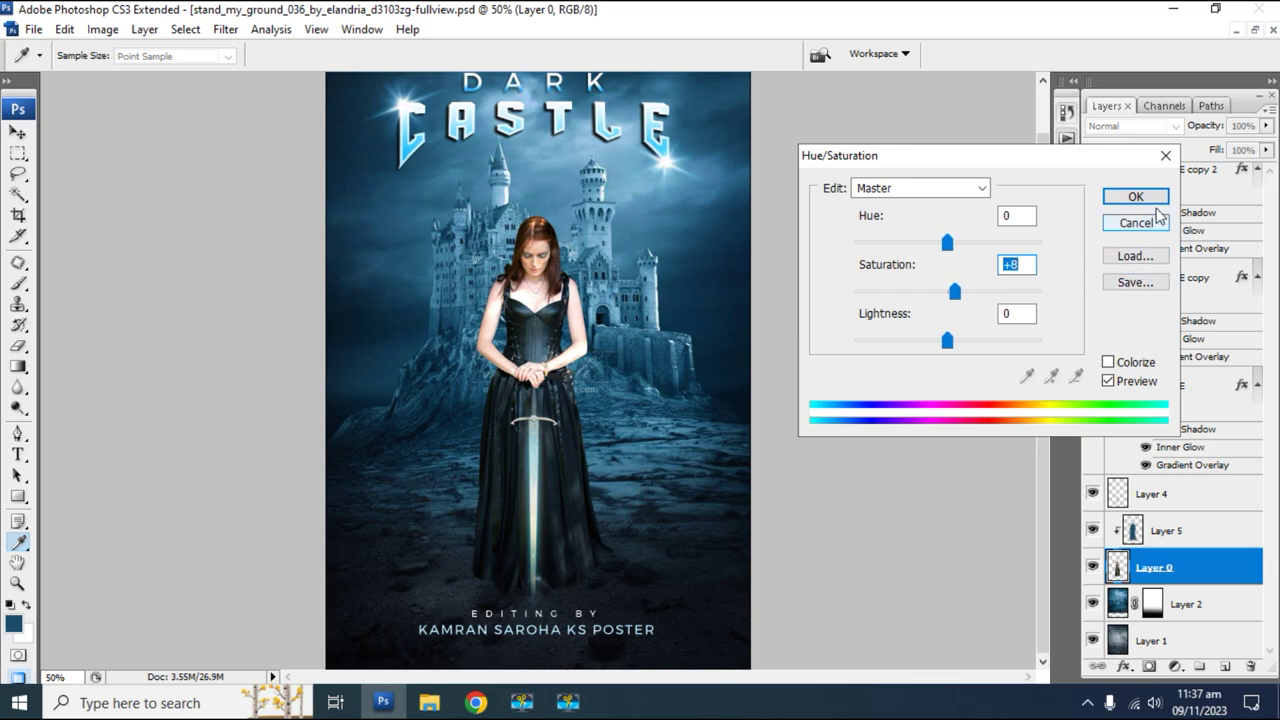